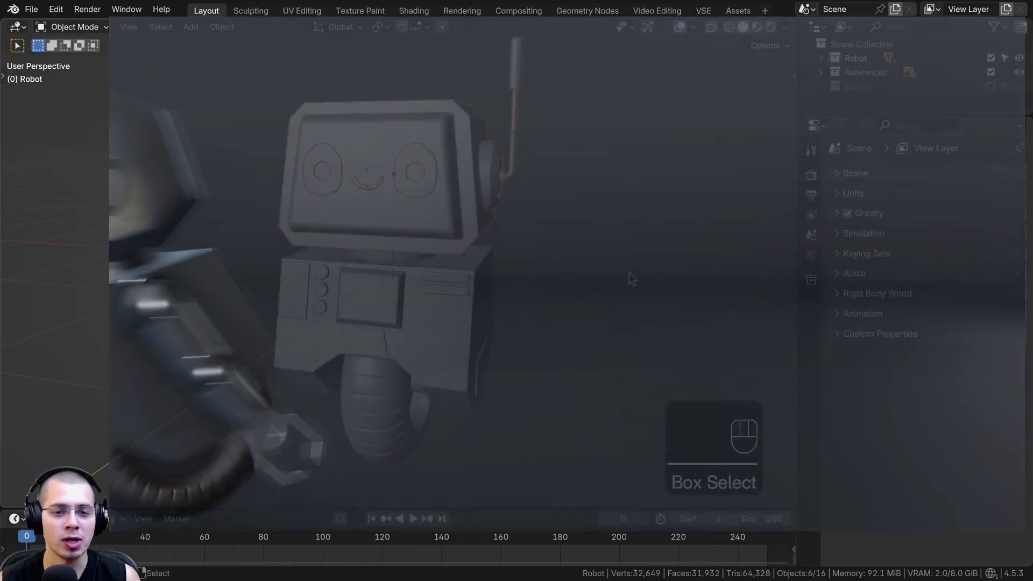
{"action": "left_click_drag", "start_coordinate": [691, 276], "coordinate": [256, 402]}
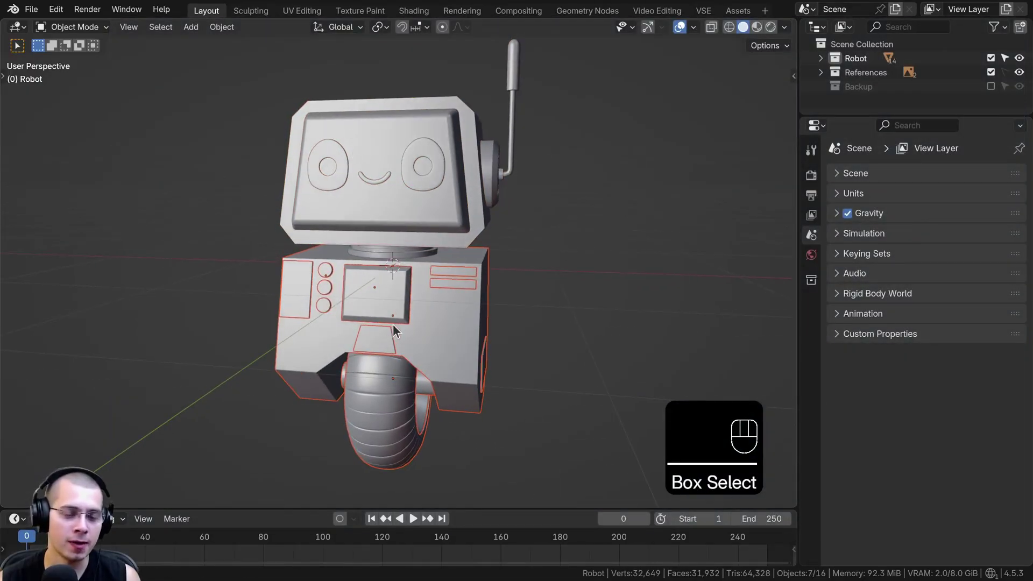
{"action": "middle_click_drag", "start_coordinate": [393, 324], "coordinate": [521, 236]}
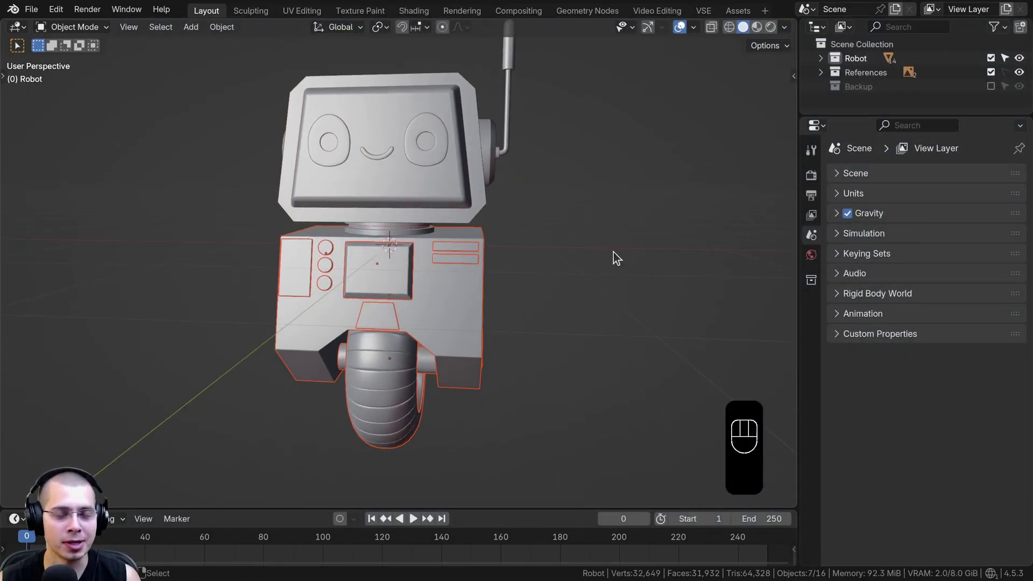
{"action": "middle_click_drag", "start_coordinate": [613, 253], "coordinate": [592, 295]}
{"action": "key", "text": "a"}
{"action": "key", "text": "a"}
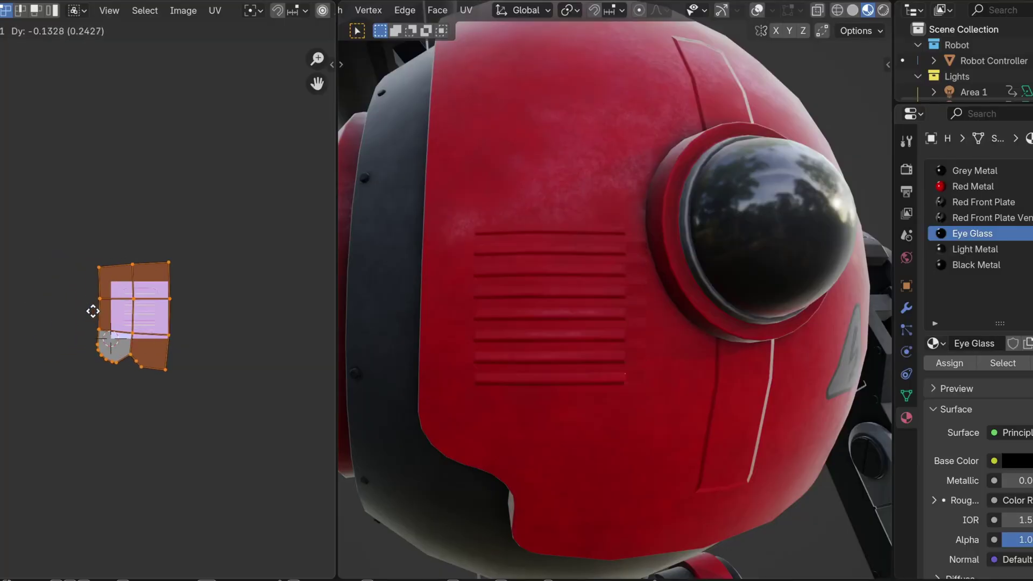
{"action": "left_click_drag", "start_coordinate": [93, 311], "coordinate": [108, 295]}
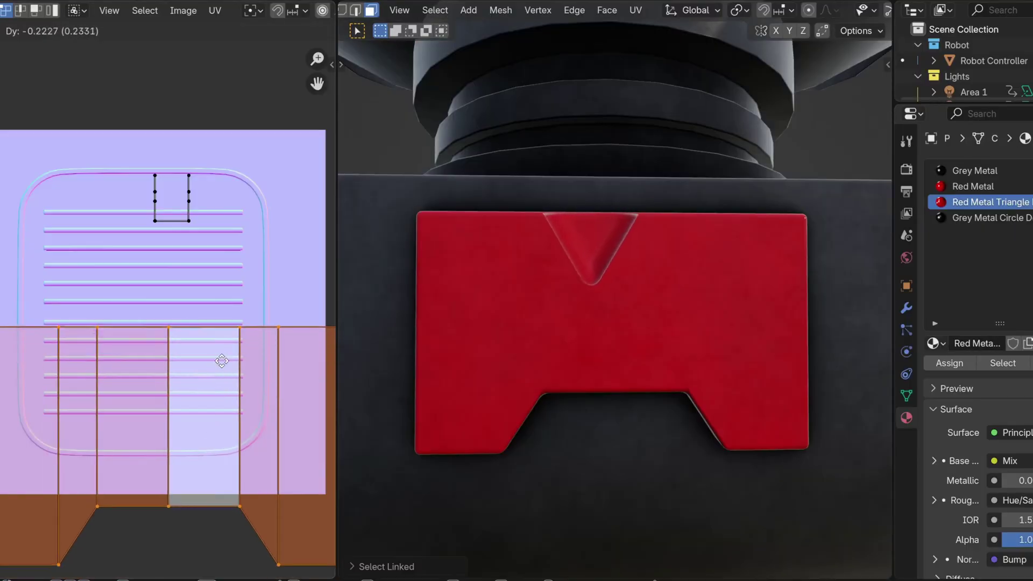
{"action": "left_click_drag", "start_coordinate": [219, 362], "coordinate": [224, 305]}
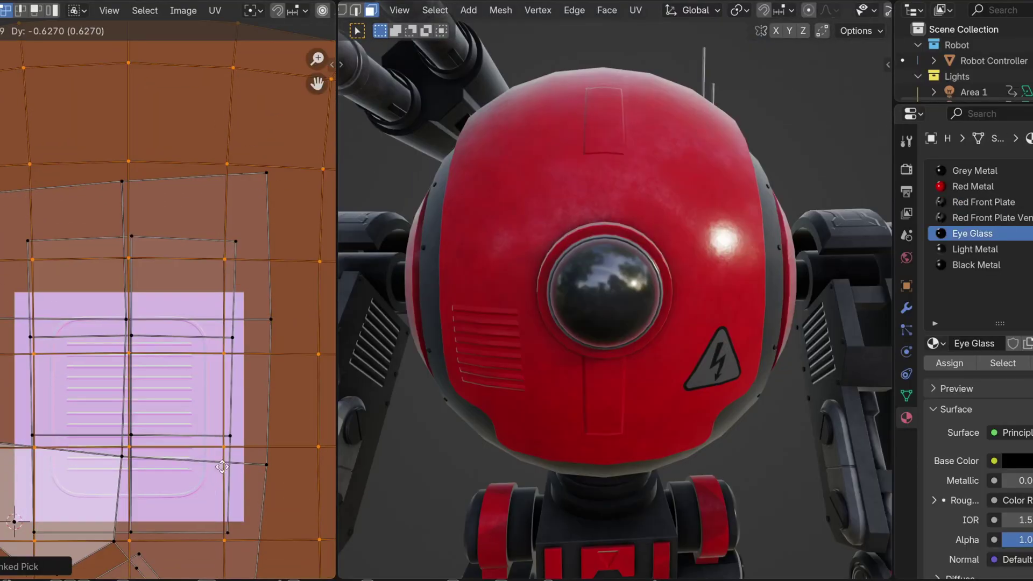
{"action": "left_click_drag", "start_coordinate": [210, 380], "coordinate": [216, 401]}
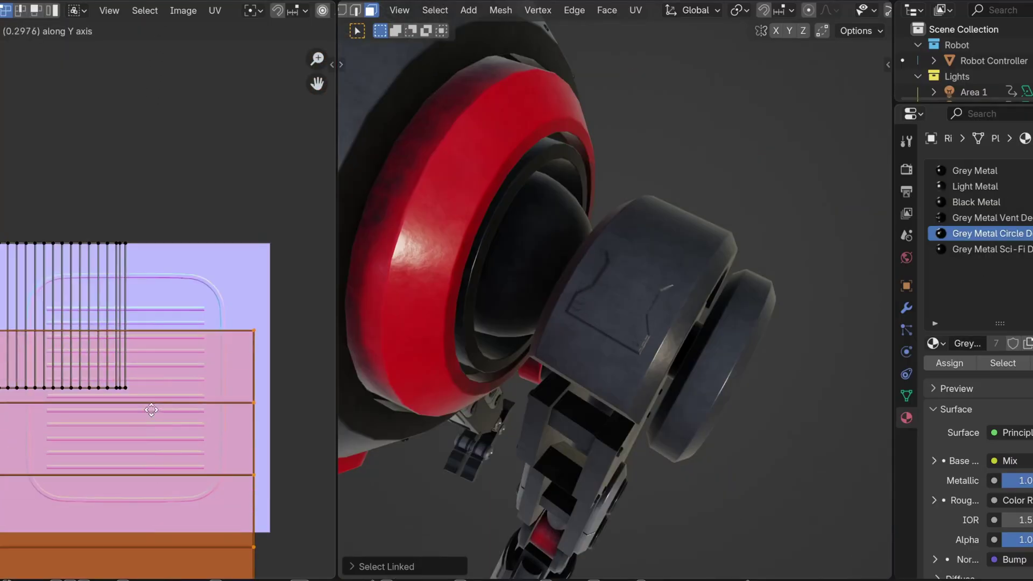
{"action": "mouse_move", "coordinate": [208, 412]}
{"action": "left_mouse_down"}
{"action": "mouse_move", "coordinate": [220, 434]}
{"action": "mouse_move", "coordinate": [189, 417]}
{"action": "left_mouse_up"}
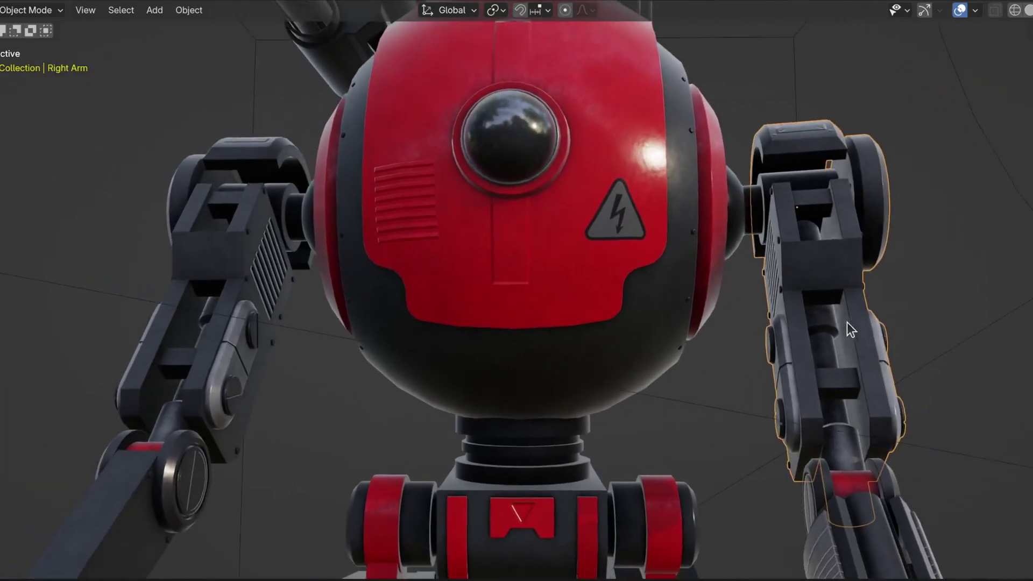
{"action": "scroll", "coordinate": [847, 322], "scroll_direction": "down", "scroll_amount": 5}
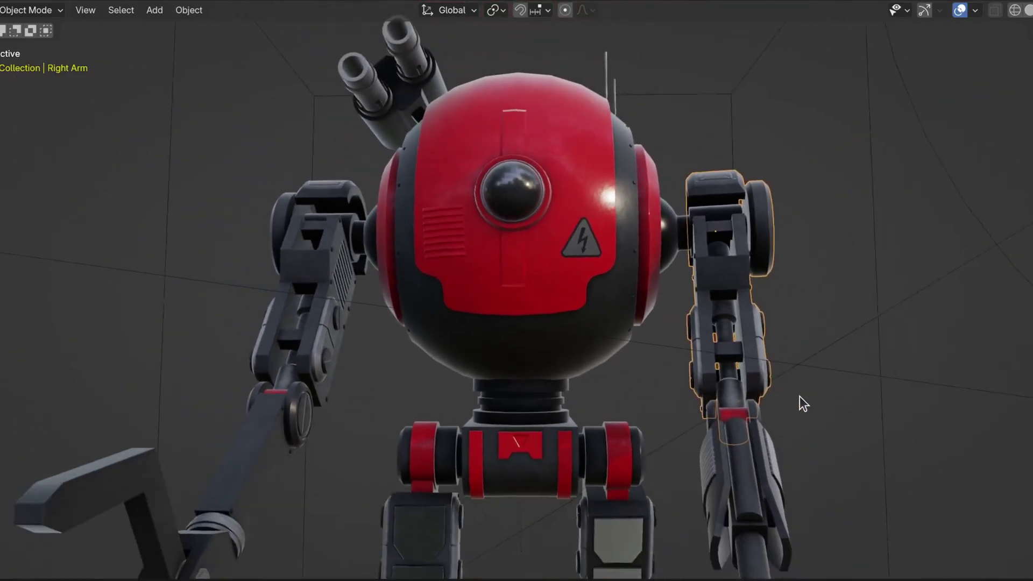
{"action": "middle_click_drag", "start_coordinate": [799, 396], "coordinate": [709, 446]}
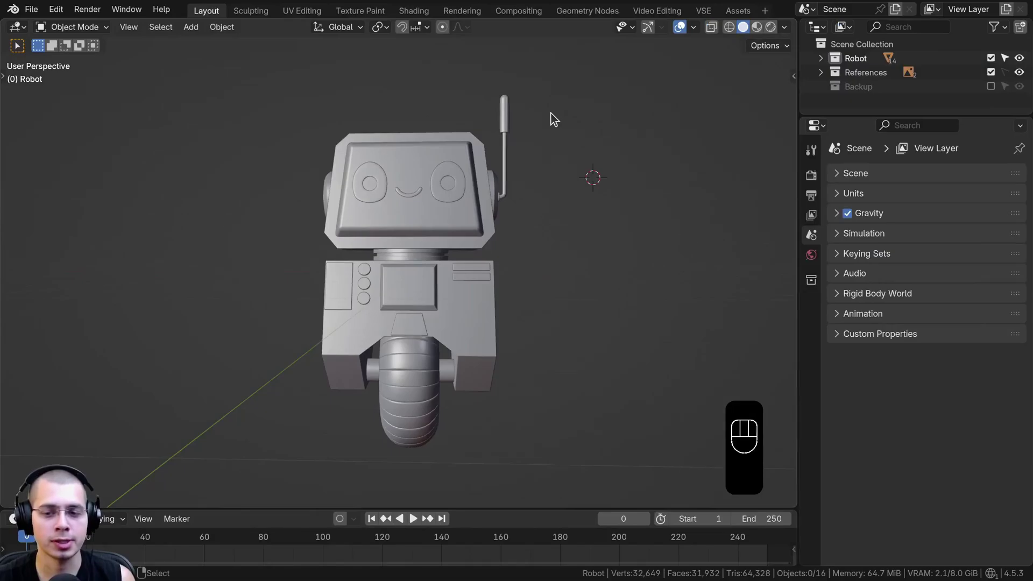
Reset the 3D cursor to the world origin and add a cube mesh there
{"action": "key", "text": "shift+c"}
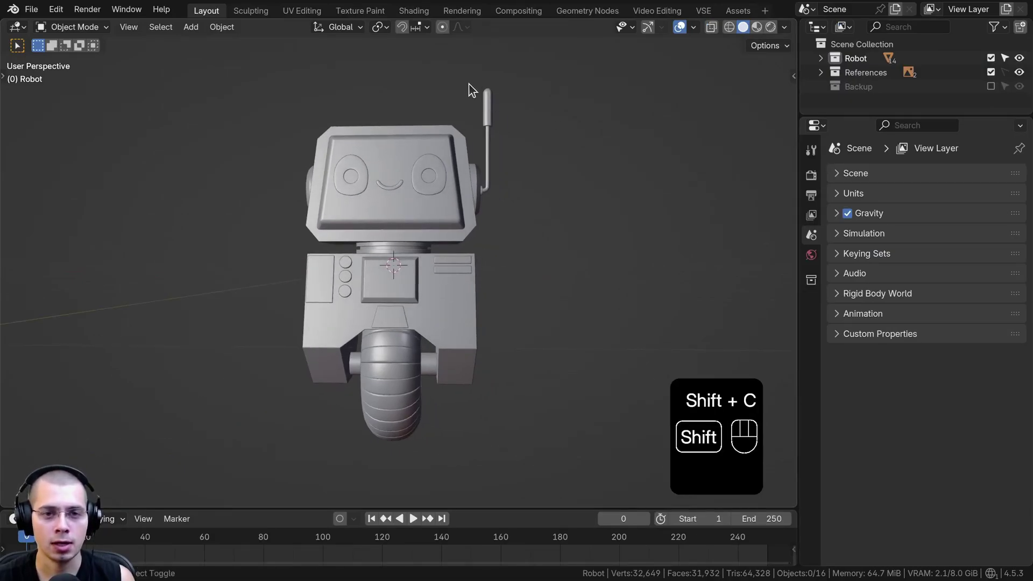
{"action": "key", "text": "shift+a"}
{"action": "mouse_move", "coordinate": [457, 56]}
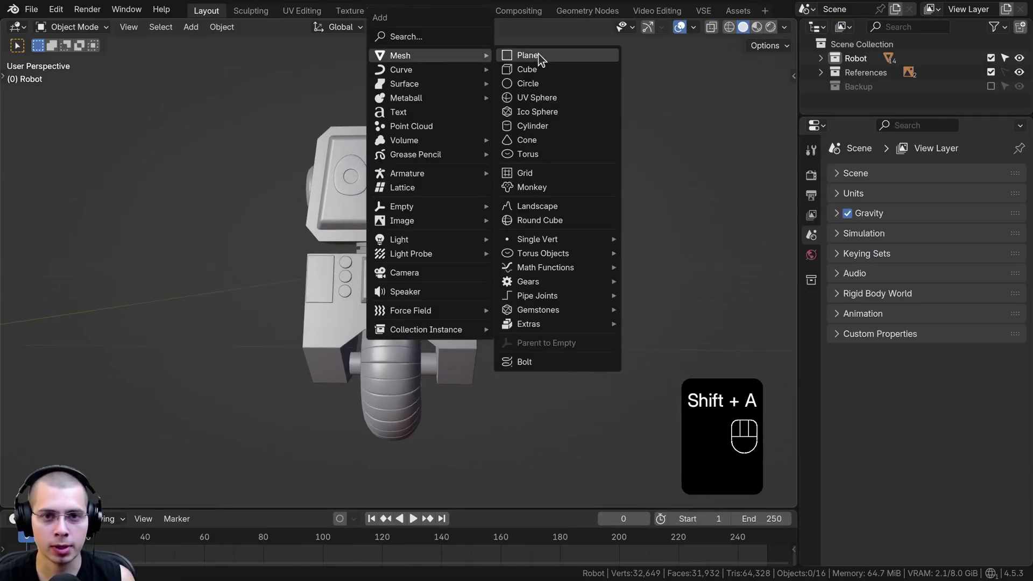
{"action": "left_click", "coordinate": [543, 69]}
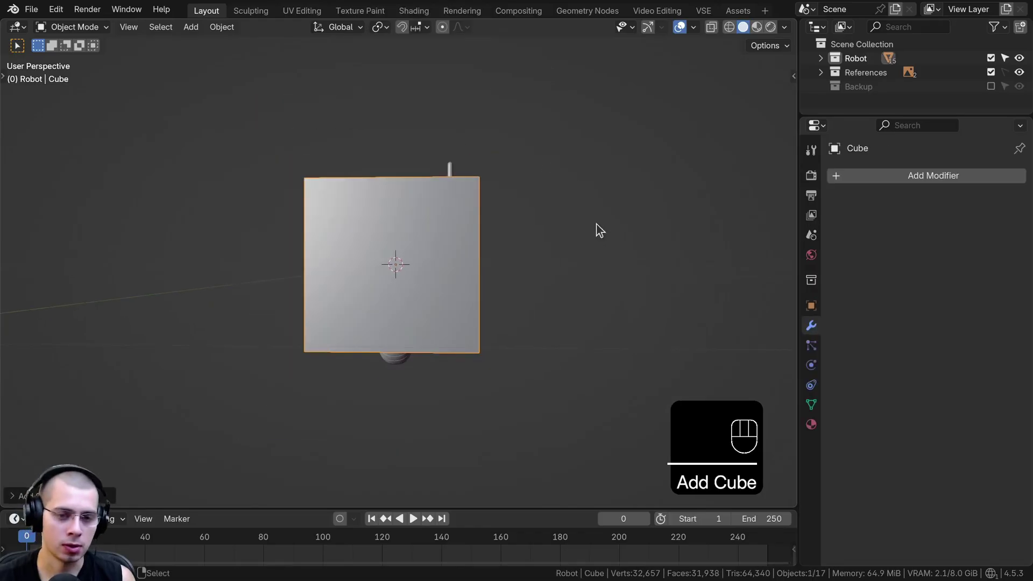
In Edit Mode, move the cube's mesh out to the antenna side of the robot's torso and scale it down
{"action": "key", "text": "Tab"}
{"action": "key", "text": "g"}
{"action": "left_click", "coordinate": [646, 209]}
{"action": "key", "text": "s"}
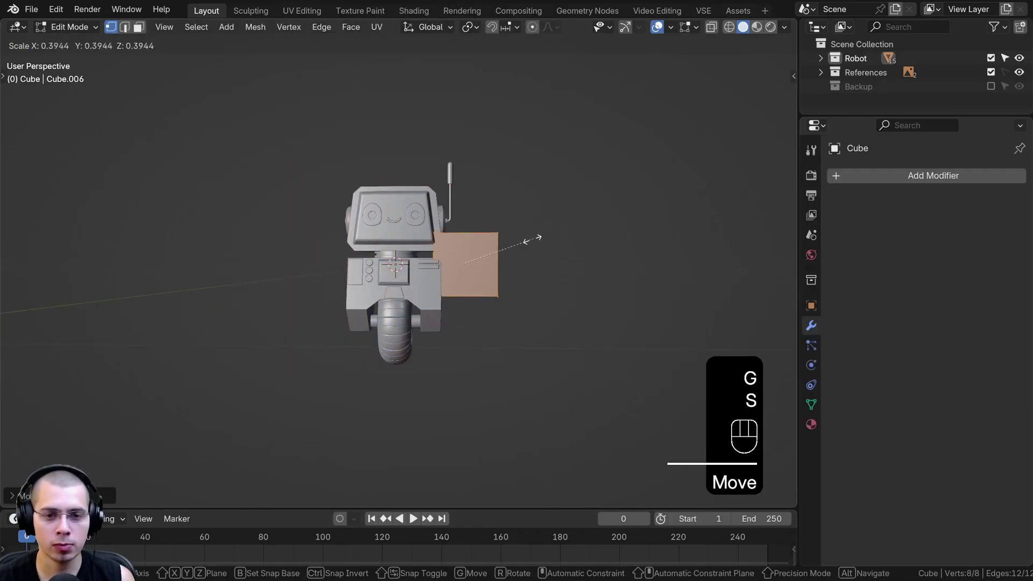
{"action": "left_click", "coordinate": [490, 247]}
From the front view, shrink the cube further and move it onto the shoulder cover in the reference image
{"action": "key", "text": "KP_1"}
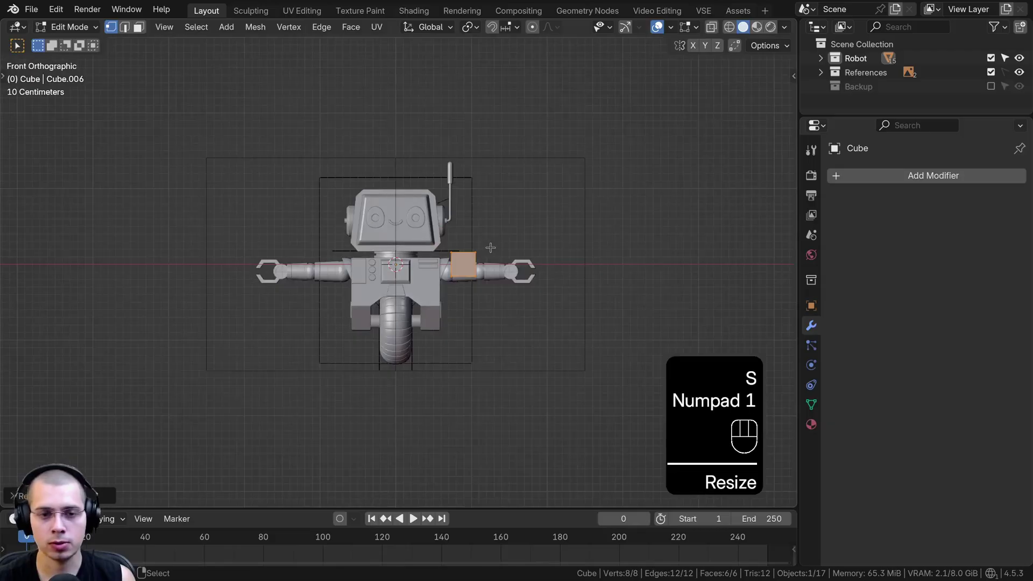
{"action": "scroll", "coordinate": [498, 253], "scroll_direction": "up", "scroll_amount": 5}
{"action": "middle_click_drag", "start_coordinate": [497, 253], "coordinate": [394, 246], "text": "shift"}
{"action": "scroll", "coordinate": [394, 246], "scroll_direction": "up", "scroll_amount": 4}
{"action": "key", "text": "s"}
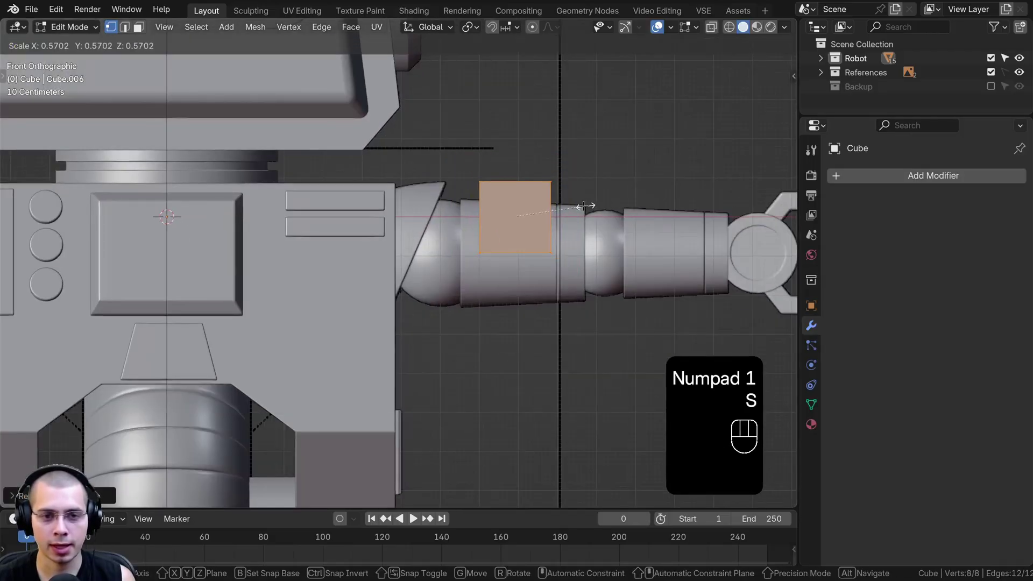
{"action": "left_click", "coordinate": [571, 209]}
{"action": "key", "text": "g"}
{"action": "left_click", "coordinate": [453, 218]}
{"action": "key", "text": "s"}
{"action": "left_click", "coordinate": [460, 218]}
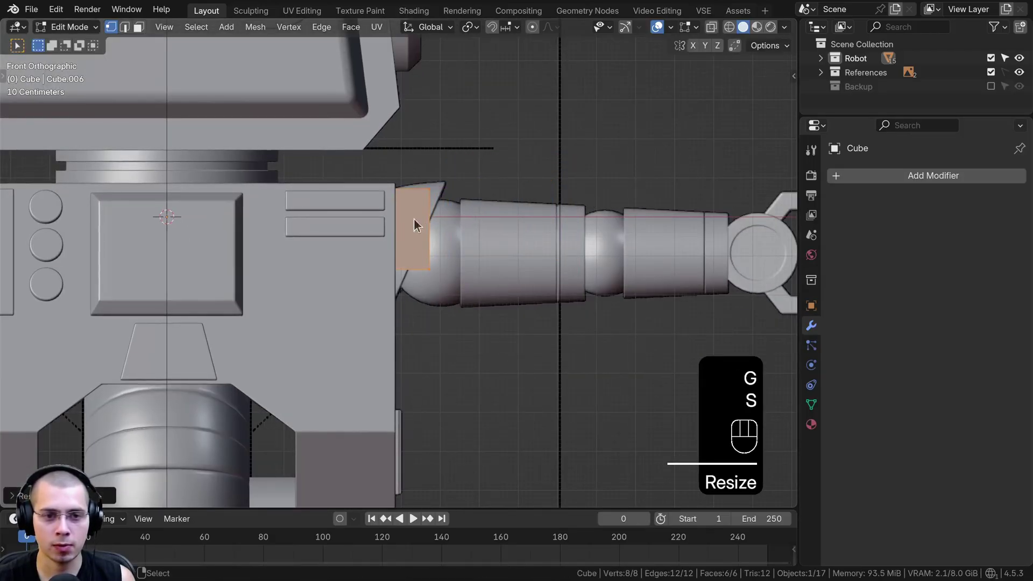
Display the model as wireframe and shift the cube so it straddles the torso's side edge at the shoulder cover
{"action": "key", "text": "z"}
{"action": "key", "text": "g"}
{"action": "left_click", "coordinate": [410, 229]}
{"action": "middle_click_drag", "start_coordinate": [357, 240], "coordinate": [362, 281], "text": "shift"}
{"action": "scroll", "coordinate": [362, 281], "scroll_direction": "up", "scroll_amount": 2}
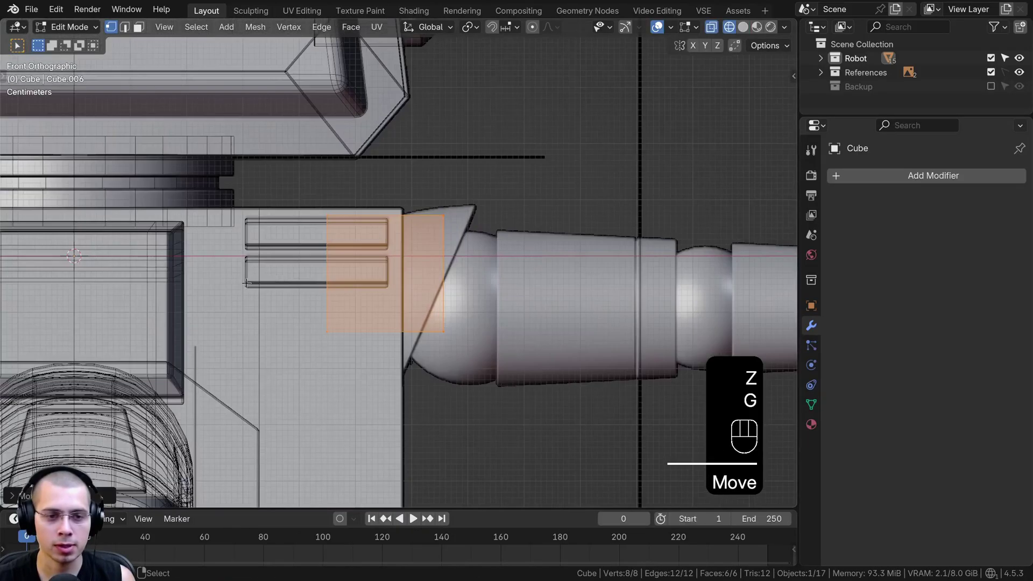
Move the cube's bottom vertices down along Z and inward along X to match the shoulder cover's lower corner
{"action": "left_click_drag", "start_coordinate": [247, 283], "coordinate": [478, 355]}
{"action": "middle_click_drag", "start_coordinate": [477, 310], "coordinate": [430, 265], "text": "shift"}
{"action": "key", "text": "g"}
{"action": "middle_click", "coordinate": [474, 269]}
{"action": "left_click", "coordinate": [471, 302]}
{"action": "key", "text": "g"}
{"action": "middle_click", "coordinate": [452, 299]}
{"action": "left_click", "coordinate": [424, 271]}
Move the cube's upper outer vertices to the shoulder cover's pointed tip, about 0.053 m along X and 0.021 m along Z
{"action": "left_click_drag", "start_coordinate": [438, 185], "coordinate": [462, 197]}
{"action": "scroll", "coordinate": [464, 194], "scroll_direction": "up", "scroll_amount": 2}
{"action": "key", "text": "g"}
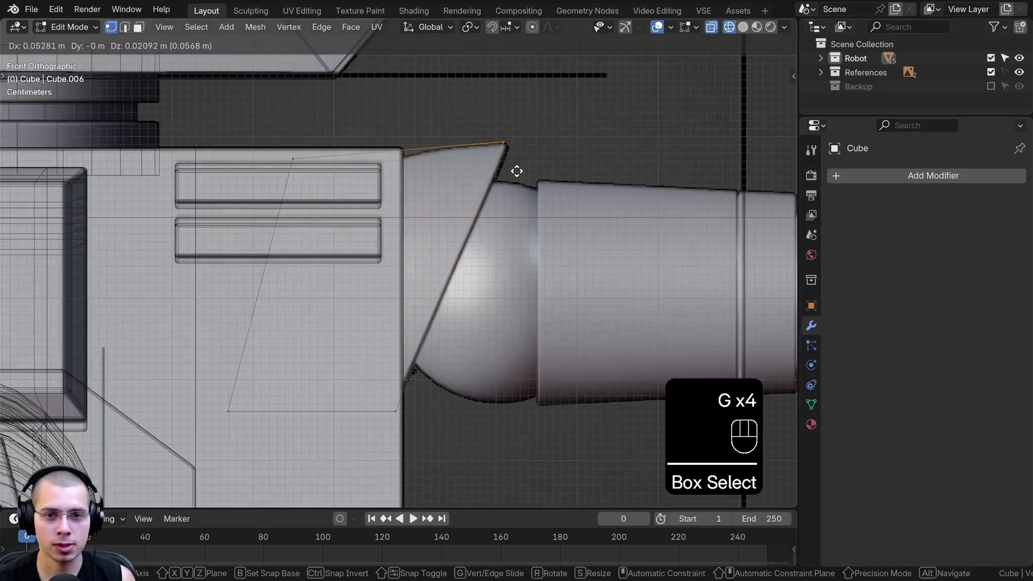
{"action": "left_click", "coordinate": [519, 172]}
Select the block's inner side vertices inside the torso and move them outward along X
{"action": "scroll", "coordinate": [519, 172], "scroll_direction": "down", "scroll_amount": 2}
{"action": "middle_click_drag", "start_coordinate": [377, 156], "coordinate": [394, 112], "text": "shift"}
{"action": "left_click_drag", "start_coordinate": [390, 91], "coordinate": [283, 342]}
{"action": "key", "text": "g"}
{"action": "middle_click", "coordinate": [345, 313]}
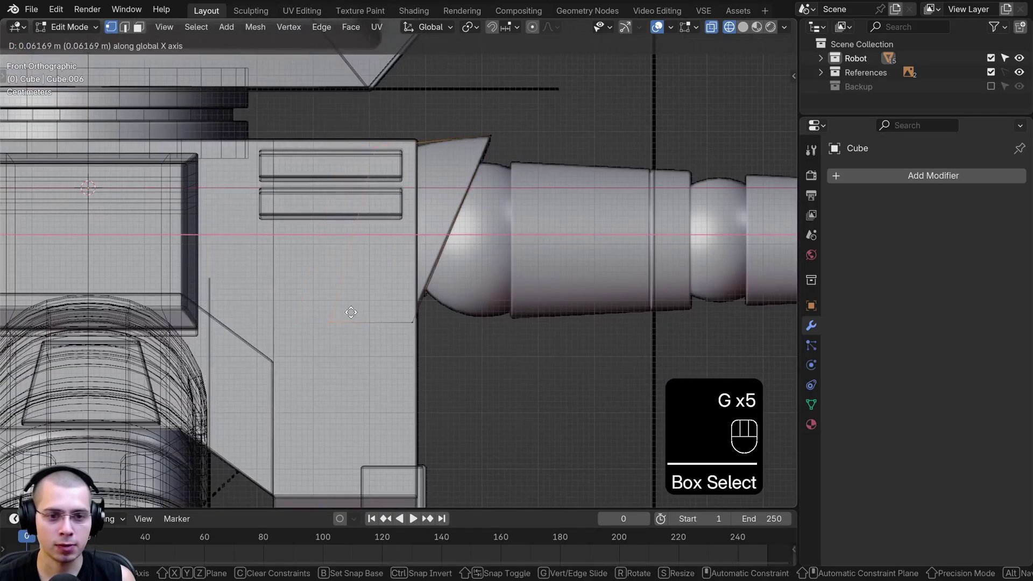
{"action": "left_click", "coordinate": [364, 308]}
Flatten the block's inner side by scaling it to 0 along X, and shift it about 0.036 m outward along X
{"action": "key", "text": "ctrl+z"}
{"action": "type", "text": "sx"}
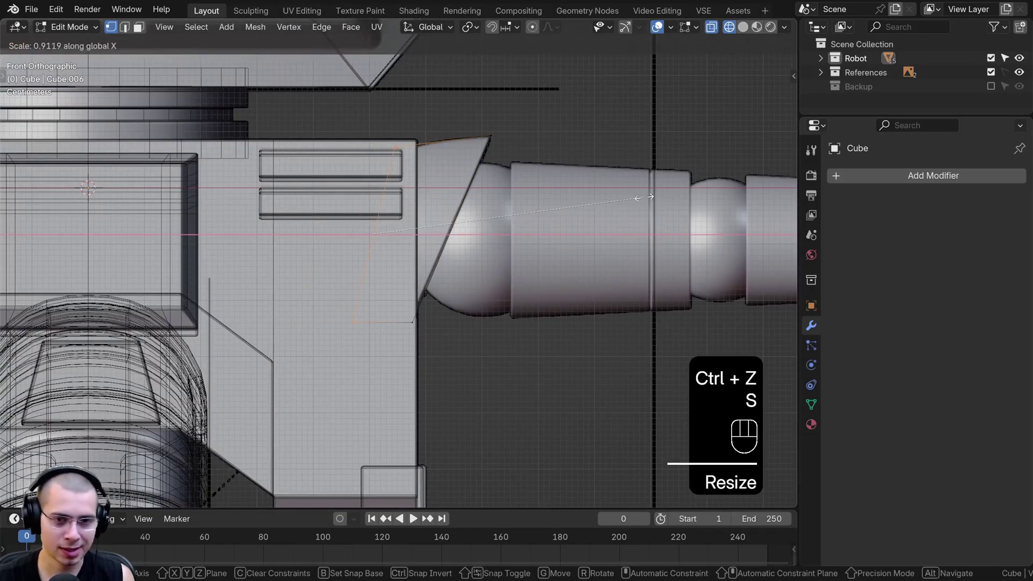
{"action": "type", "text": "0"}
{"action": "left_click", "coordinate": [638, 199]}
{"action": "scroll", "coordinate": [456, 185], "scroll_direction": "up", "scroll_amount": 2}
{"action": "middle_click_drag", "start_coordinate": [457, 184], "coordinate": [463, 230], "text": "shift"}
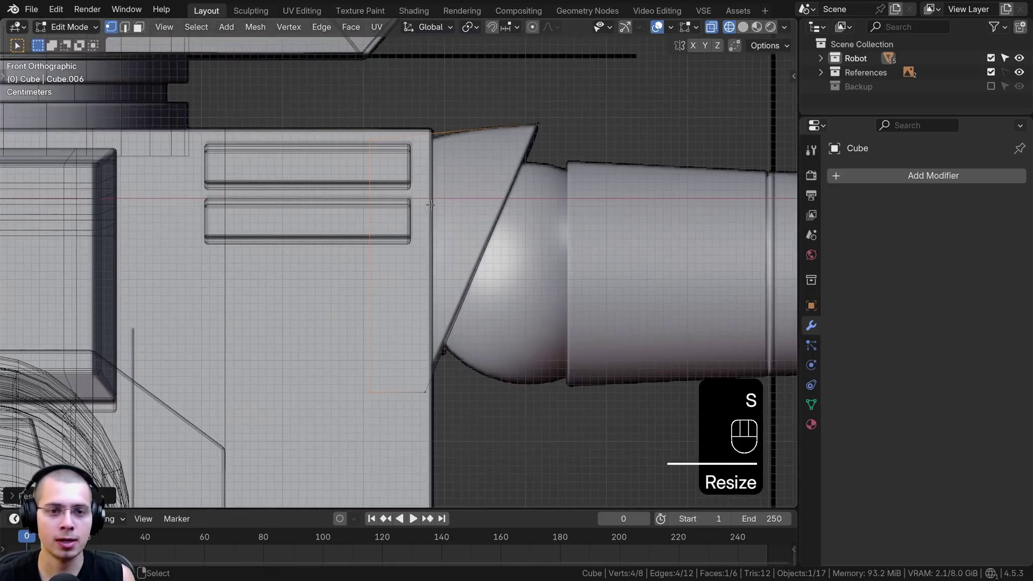
{"action": "key", "text": "g"}
{"action": "key", "text": "x"}
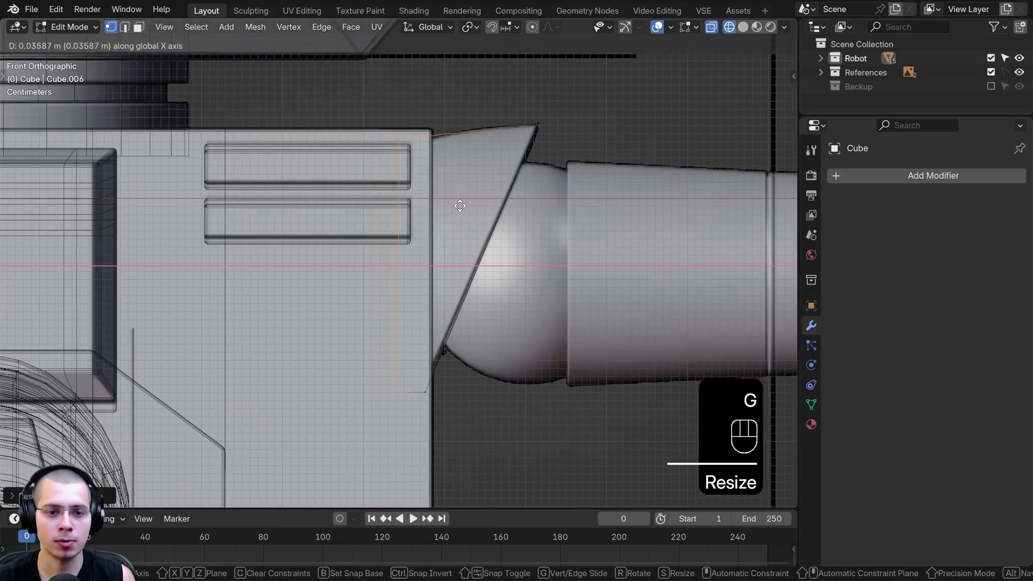
{"action": "left_click", "coordinate": [460, 206]}
Add one loop cut through the middle of the block and lower its inner top vertices about 0.017 m along Z
{"action": "key", "text": "ctrl+r"}
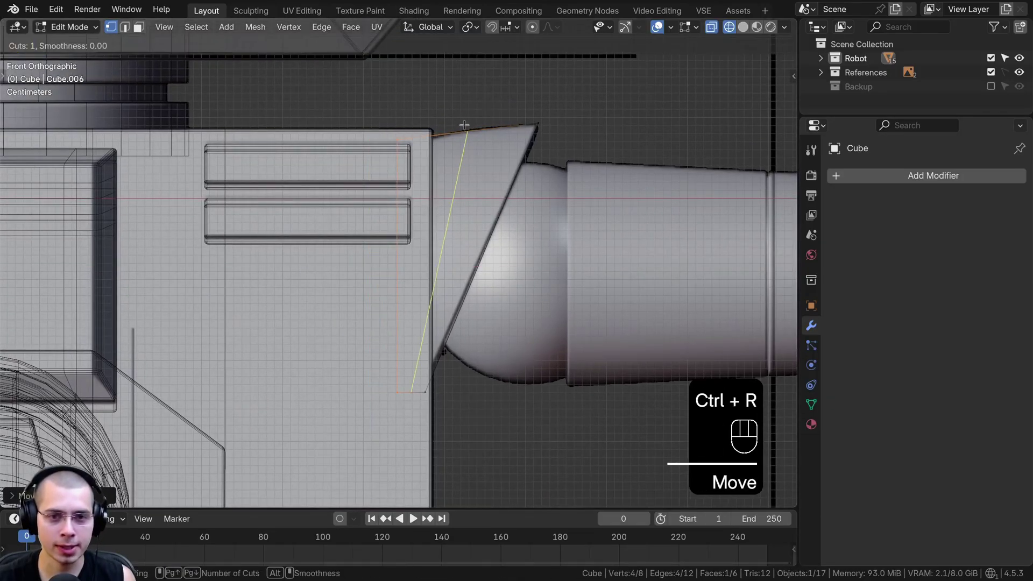
{"action": "left_click", "coordinate": [465, 123]}
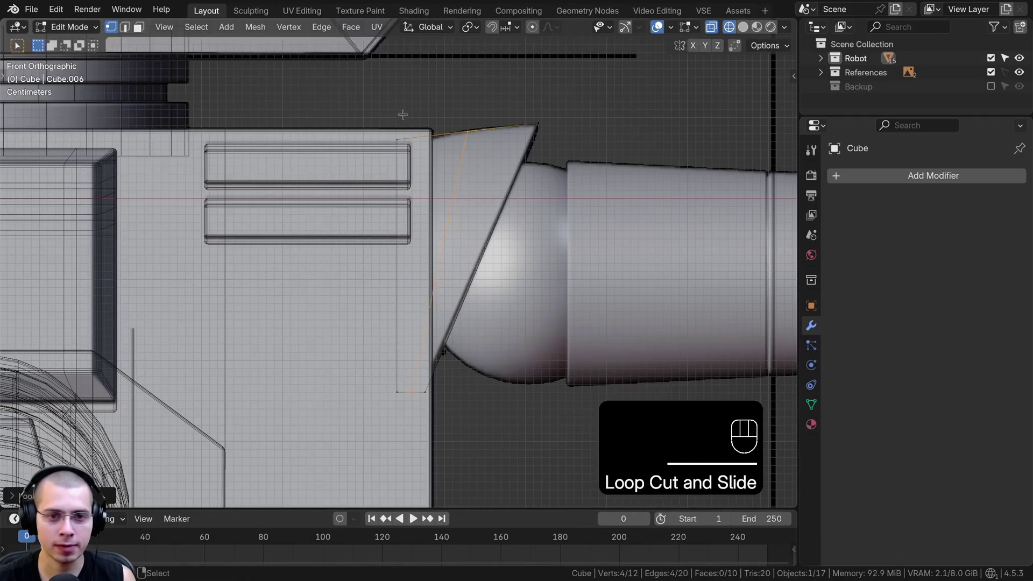
{"action": "left_click_drag", "start_coordinate": [405, 125], "coordinate": [385, 156]}
{"action": "key", "text": "g"}
{"action": "key", "text": "z"}
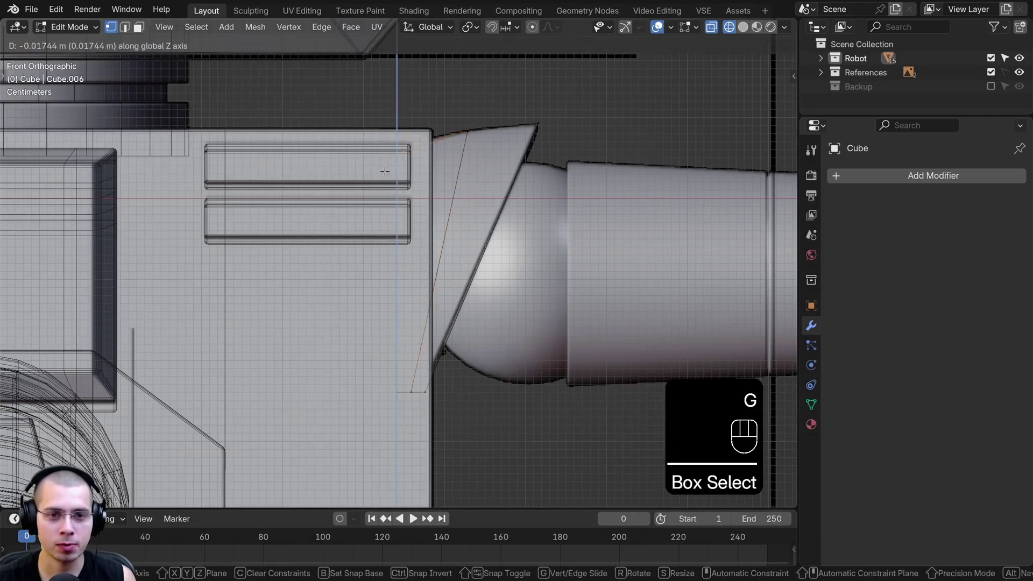
{"action": "left_click", "coordinate": [385, 171]}
Raise the loop cut's top vertices about 0.007 m and adjust the tip vertices to follow the shoulder cover's upper outline
{"action": "left_click_drag", "start_coordinate": [443, 85], "coordinate": [496, 159]}
{"action": "key", "text": "g"}
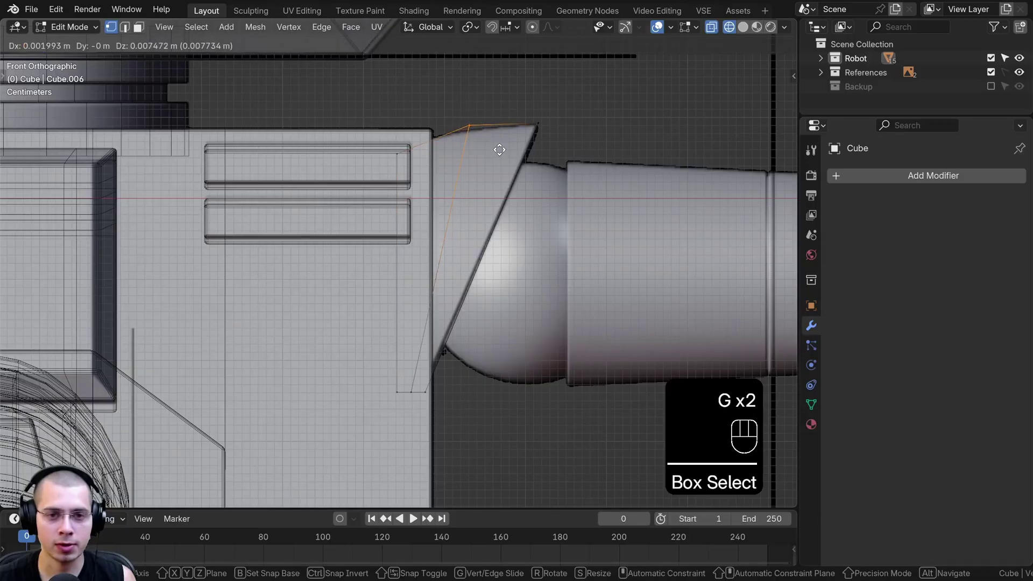
{"action": "left_click", "coordinate": [498, 148]}
{"action": "left_click_drag", "start_coordinate": [503, 79], "coordinate": [570, 141]}
{"action": "key", "text": "g"}
{"action": "left_click", "coordinate": [544, 122]}
Select the block's whole mesh and add a Mirror modifier to the object
{"action": "key", "text": "a"}
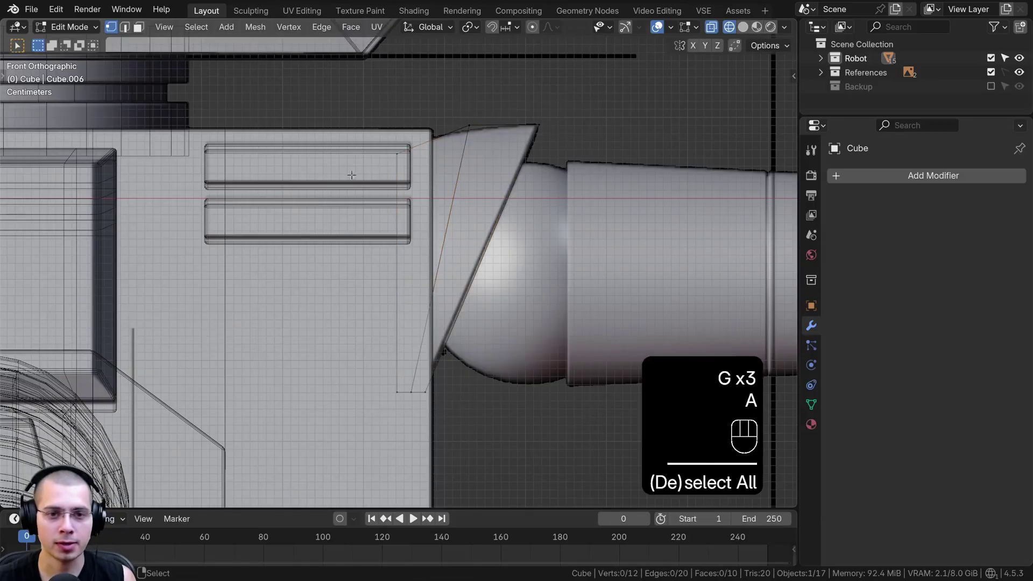
{"action": "key", "text": "a"}
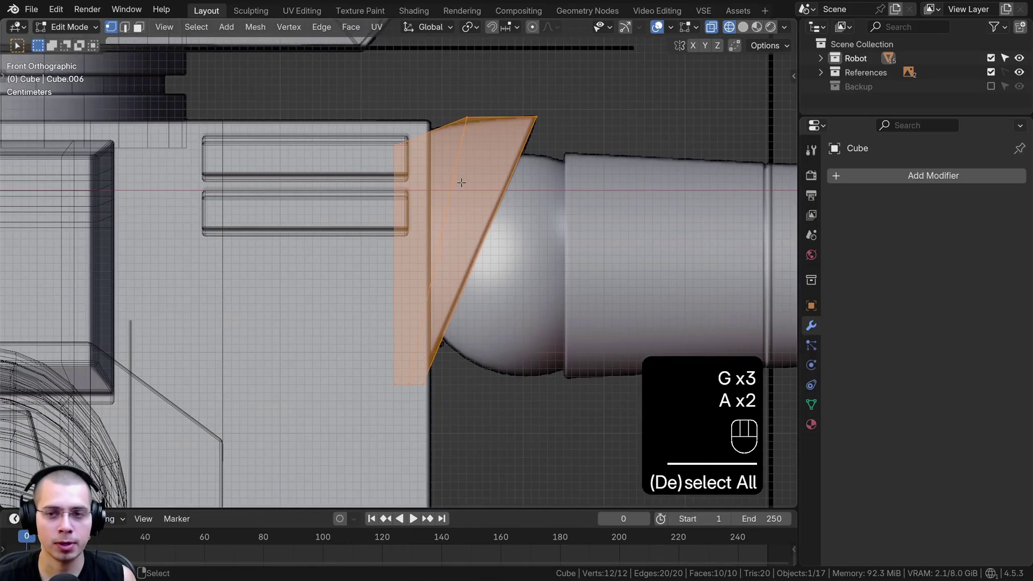
{"action": "left_click", "coordinate": [878, 172]}
{"action": "type", "text": "mi"}
{"action": "key", "text": "Return"}
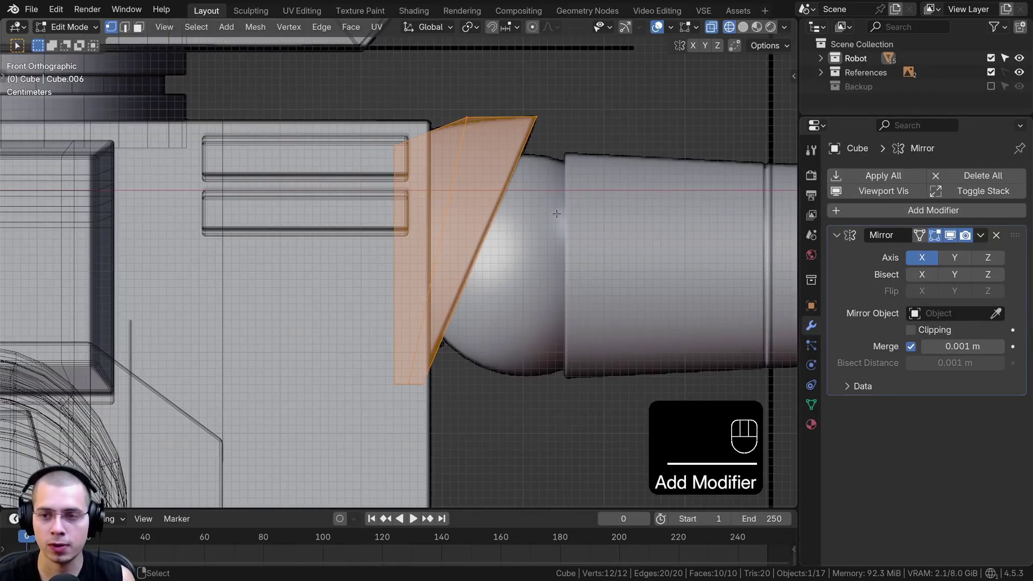
From the right view, scale the block about 1.8 times along Y to match the shoulder cover's width in the reference
{"action": "middle_click_drag", "start_coordinate": [557, 213], "coordinate": [556, 228], "text": "shift"}
{"action": "key", "text": "KP_3"}
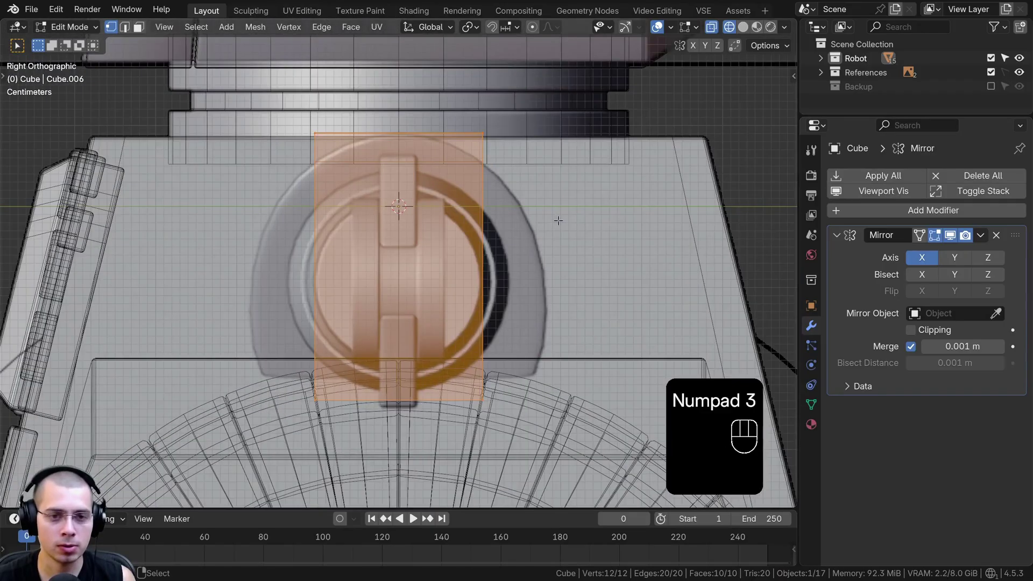
{"action": "scroll", "coordinate": [558, 220], "scroll_direction": "down", "scroll_amount": 3}
{"action": "key", "text": "s"}
{"action": "key", "text": "y"}
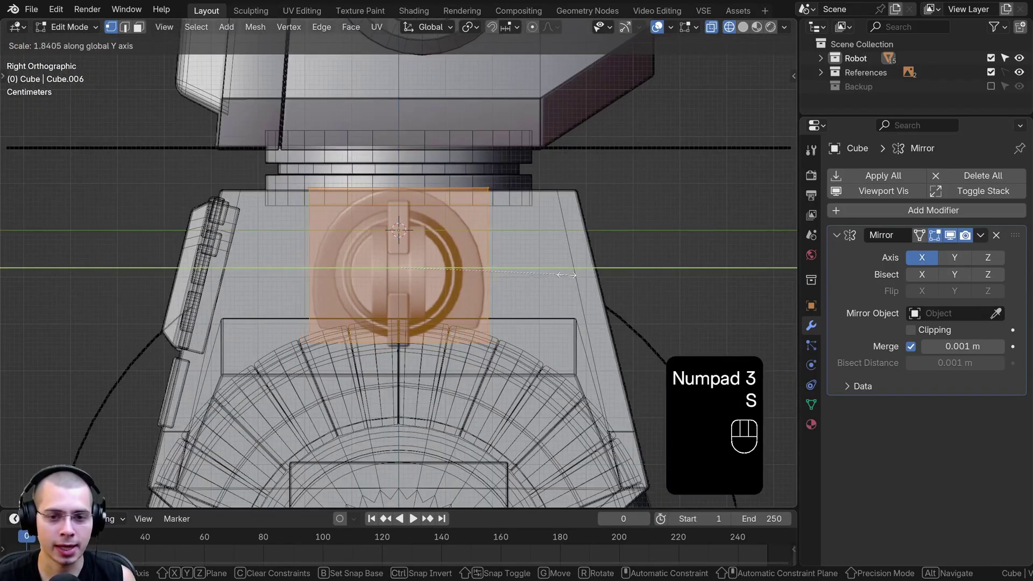
{"action": "left_click", "coordinate": [562, 271]}
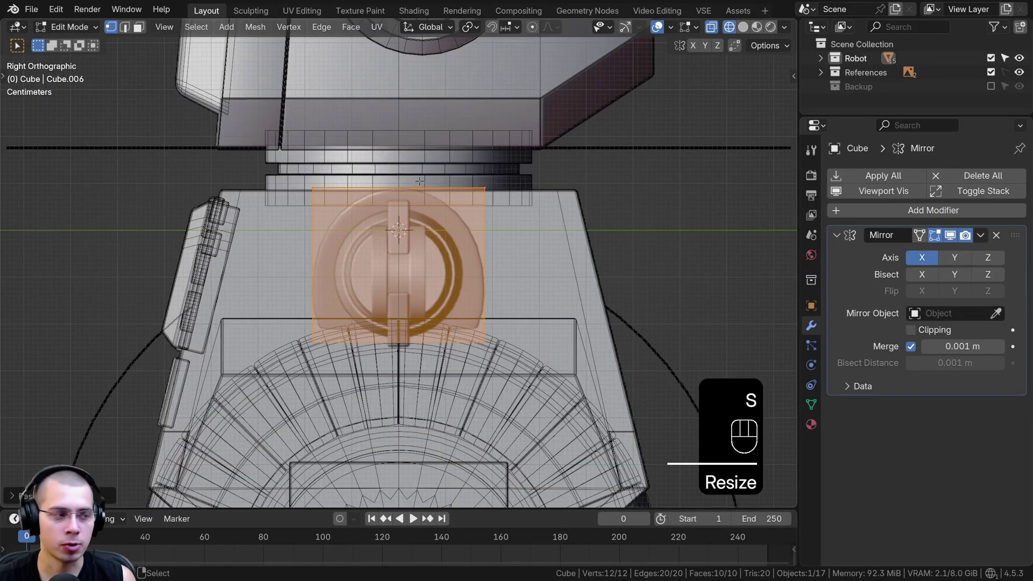
Add two evenly spaced vertical loop cuts across the block's width, unslid, and deselect everything
{"action": "key", "text": "ctrl+r"}
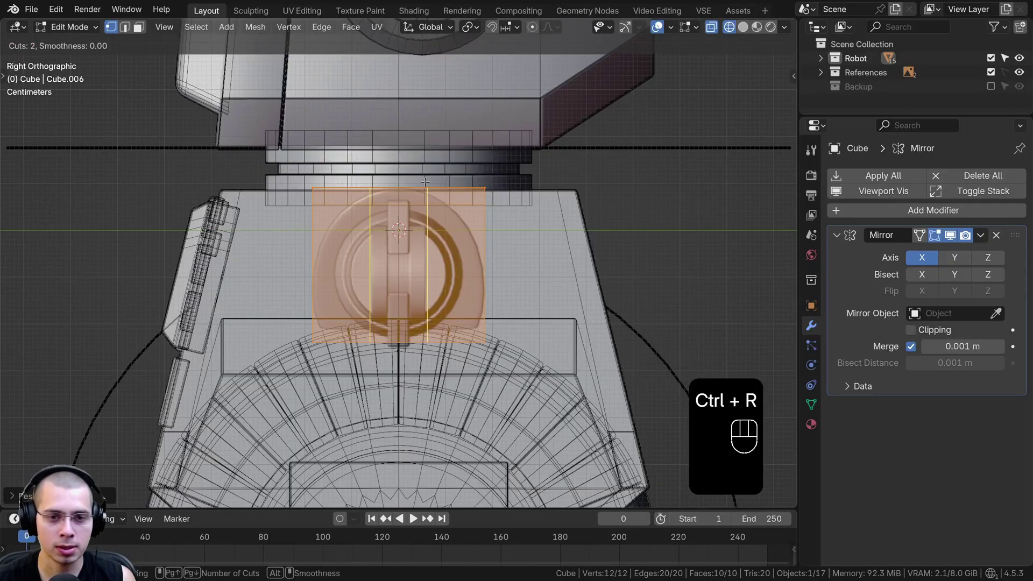
{"action": "left_click", "coordinate": [425, 183]}
{"action": "right_click", "coordinate": [440, 172]}
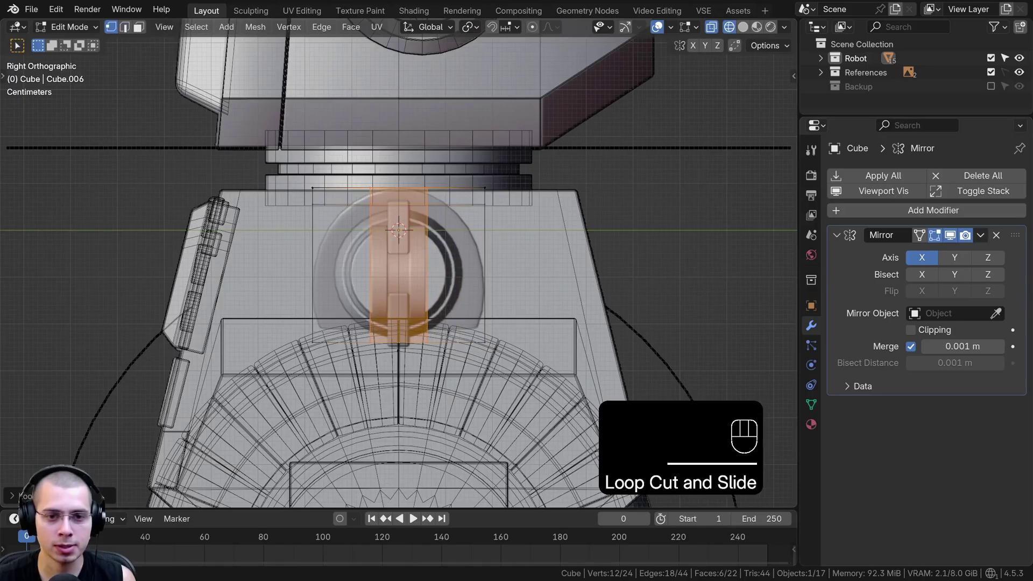
{"action": "key", "text": "alt+a"}
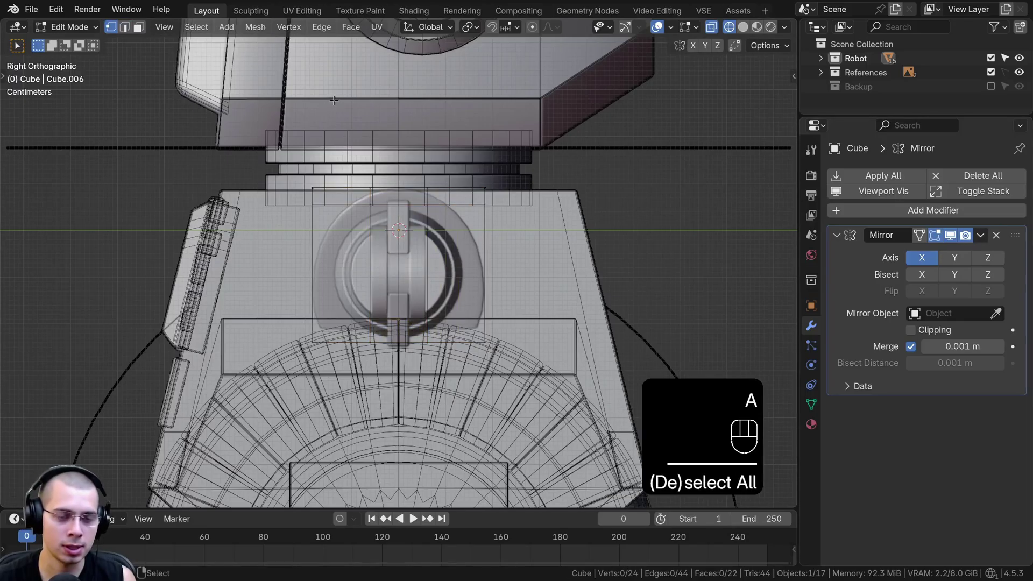
Select the block's upper front and back corner vertices and lower them about 0.1 m along Z to follow the shoulder cover's outline
{"action": "left_click_drag", "start_coordinate": [278, 187], "coordinate": [360, 248]}
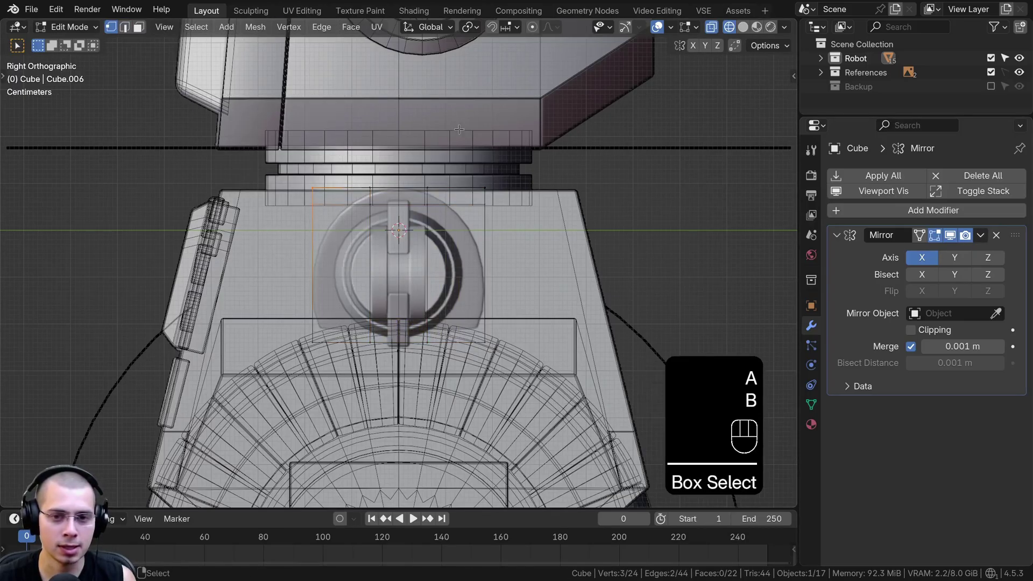
{"action": "middle_click_drag", "start_coordinate": [549, 273], "coordinate": [557, 258], "text": "shift"}
{"action": "scroll", "coordinate": [499, 115], "scroll_direction": "up", "scroll_amount": 2}
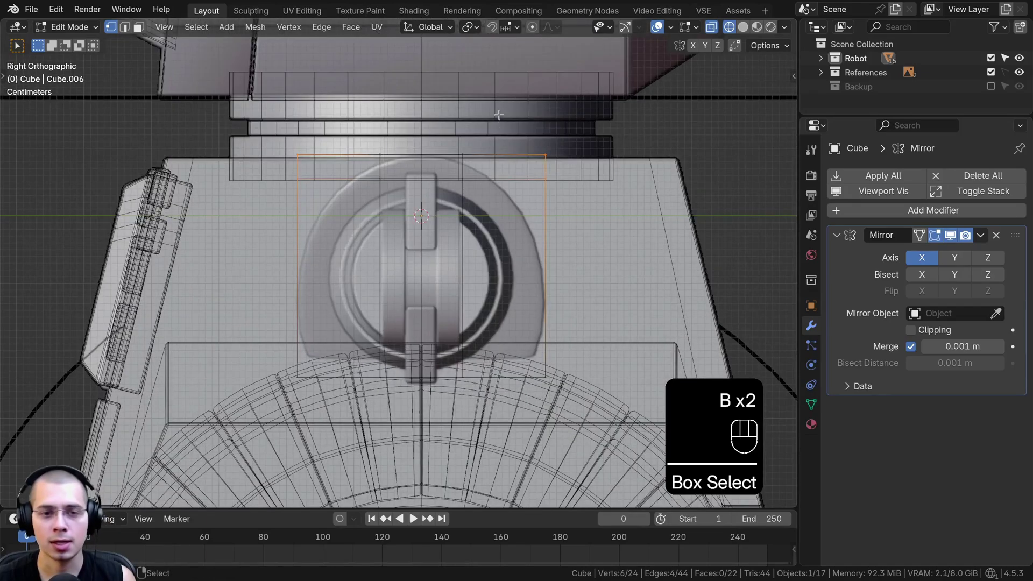
{"action": "key", "text": "g"}
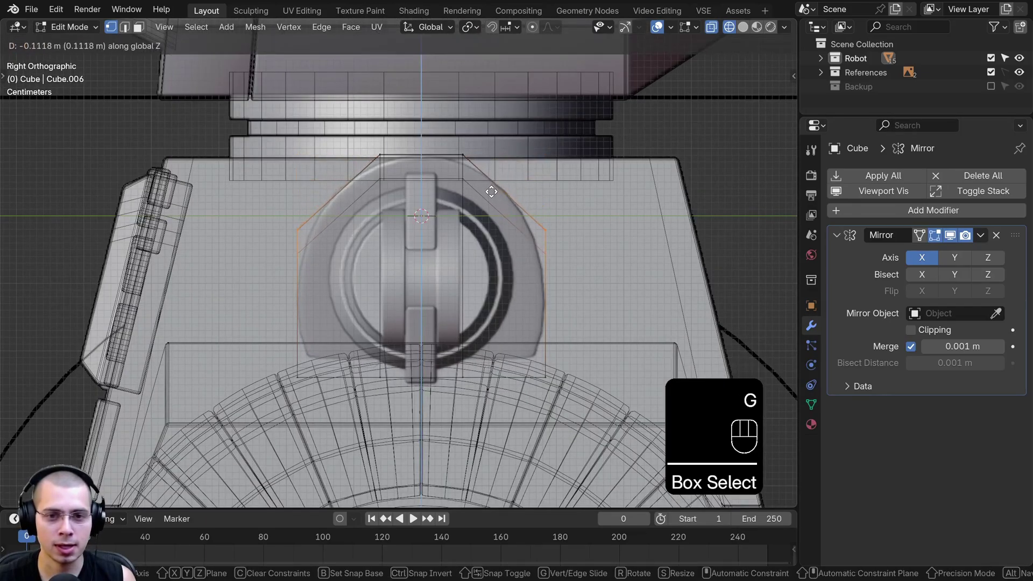
{"action": "left_click", "coordinate": [492, 185]}
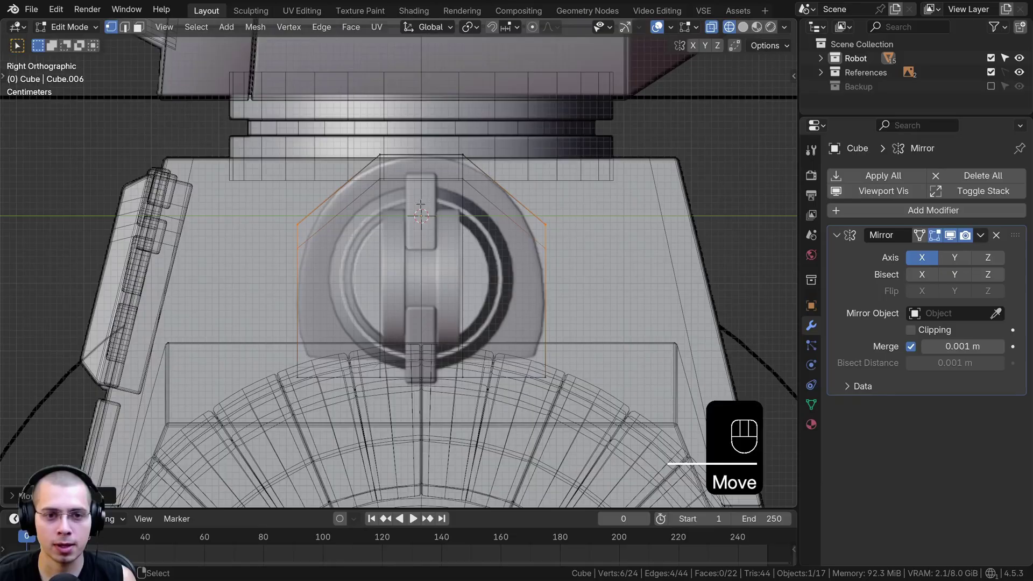
Add a Subdivision modifier with level 2 to the shoulder cover and shade it smooth
{"action": "key", "text": "z"}
{"action": "left_click", "coordinate": [530, 203]}
{"action": "mouse_move", "coordinate": [530, 203]}
{"action": "middle_mouse_down"}
{"action": "mouse_move", "coordinate": [652, 214]}
{"action": "mouse_move", "coordinate": [694, 240]}
{"action": "mouse_move", "coordinate": [646, 244]}
{"action": "middle_mouse_up"}
{"action": "key", "text": "Tab"}
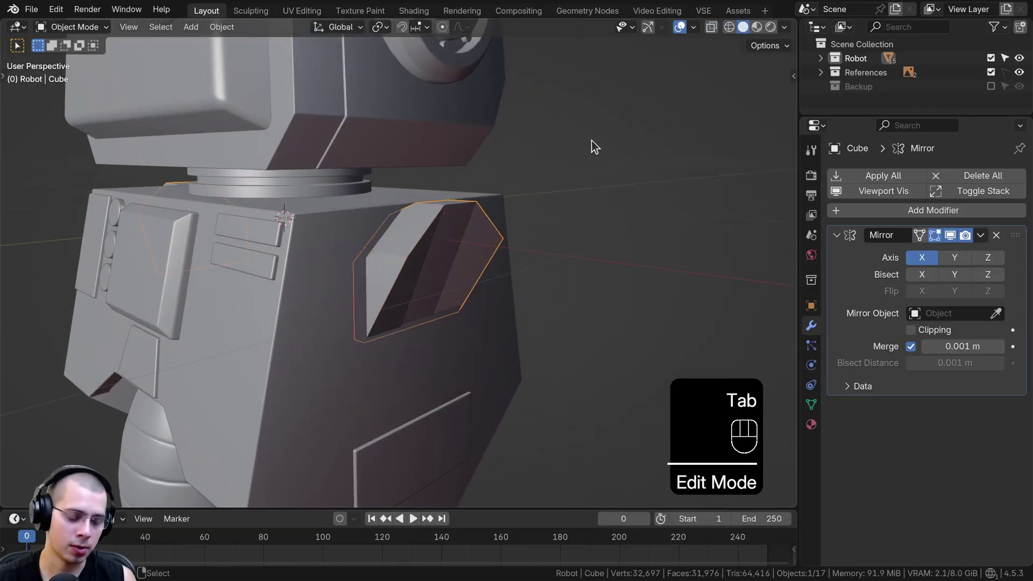
{"action": "key", "text": "ctrl+2"}
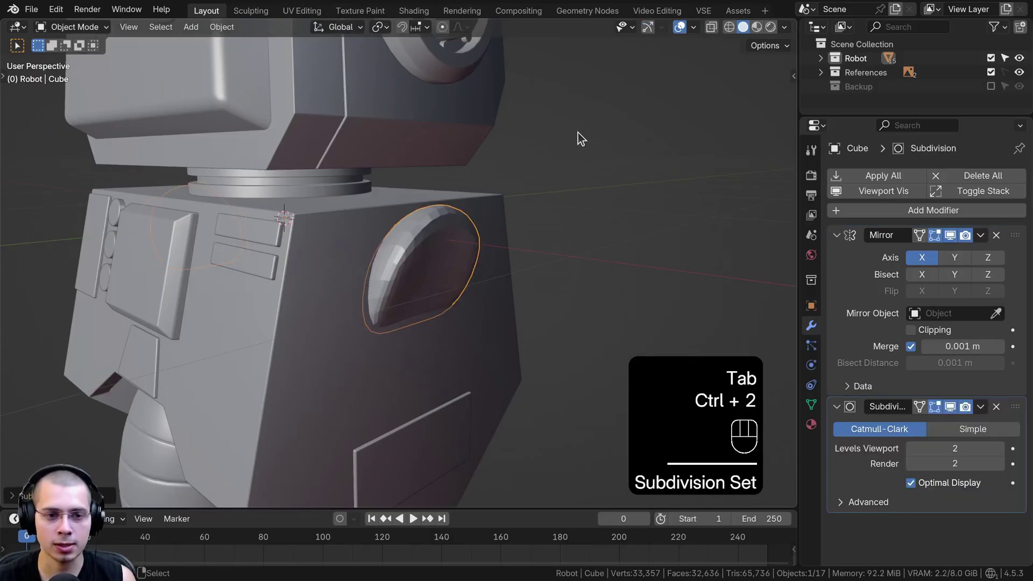
{"action": "middle_click_drag", "start_coordinate": [576, 138], "coordinate": [518, 138]}
{"action": "key", "text": "w"}
{"action": "left_click", "coordinate": [445, 139]}
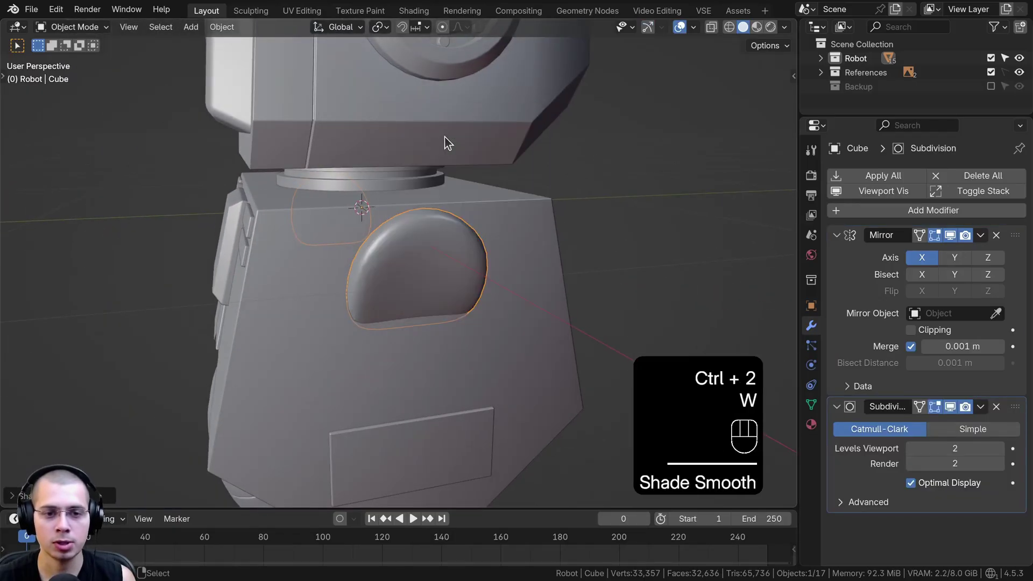
Move the two middle vertices of the cover's outer edge about 0.045 m inward onto the slanted edge in the front reference
{"action": "middle_click_drag", "start_coordinate": [442, 138], "coordinate": [527, 171]}
{"action": "key", "text": "Tab"}
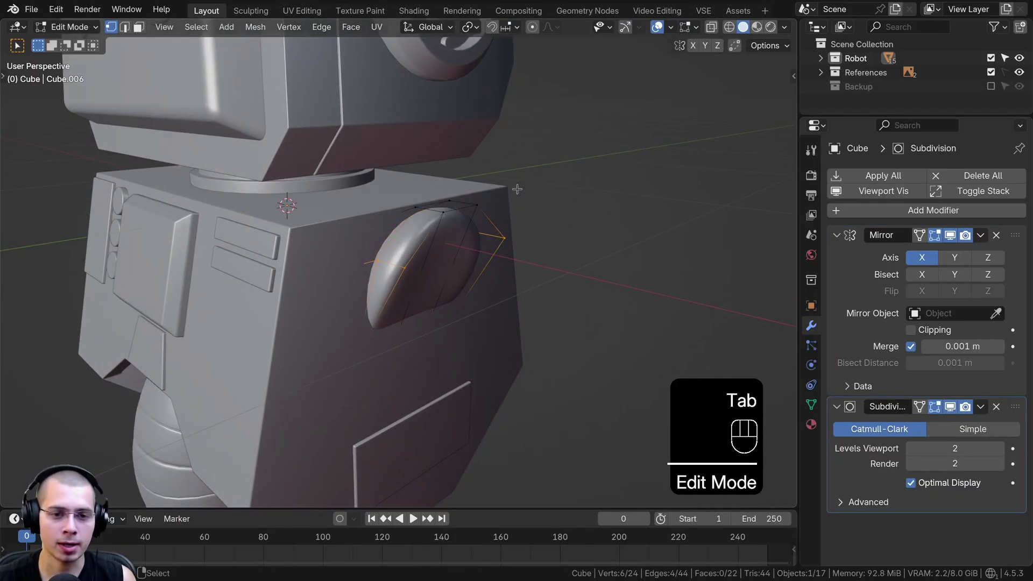
{"action": "scroll", "coordinate": [479, 226], "scroll_direction": "up", "scroll_amount": 2}
{"action": "middle_click_drag", "start_coordinate": [452, 242], "coordinate": [425, 285]}
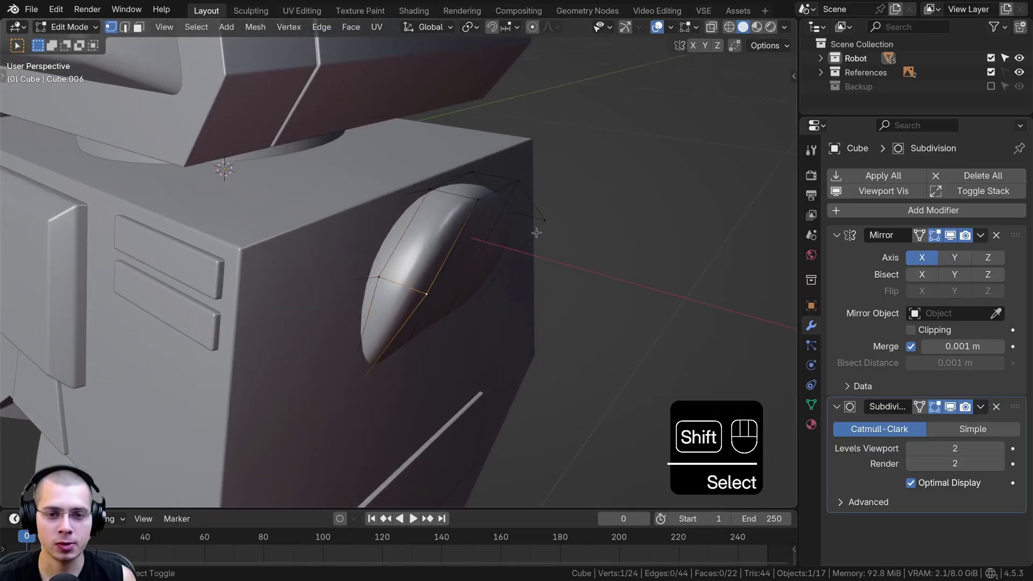
{"action": "middle_click_drag", "start_coordinate": [542, 229], "coordinate": [563, 215]}
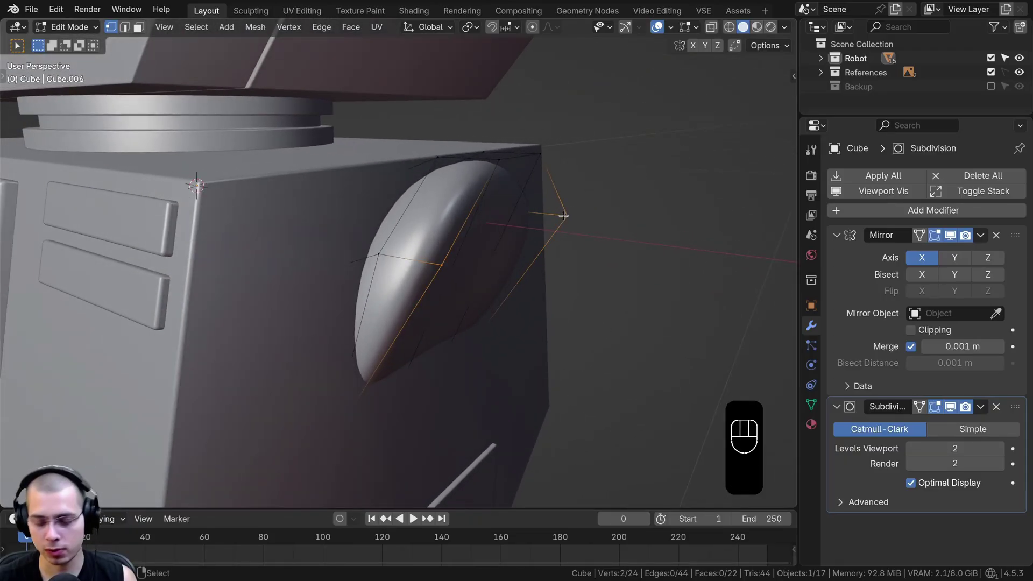
{"action": "key", "text": "KP_1"}
{"action": "scroll", "coordinate": [605, 247], "scroll_direction": "up", "scroll_amount": 3}
{"action": "key", "text": "z"}
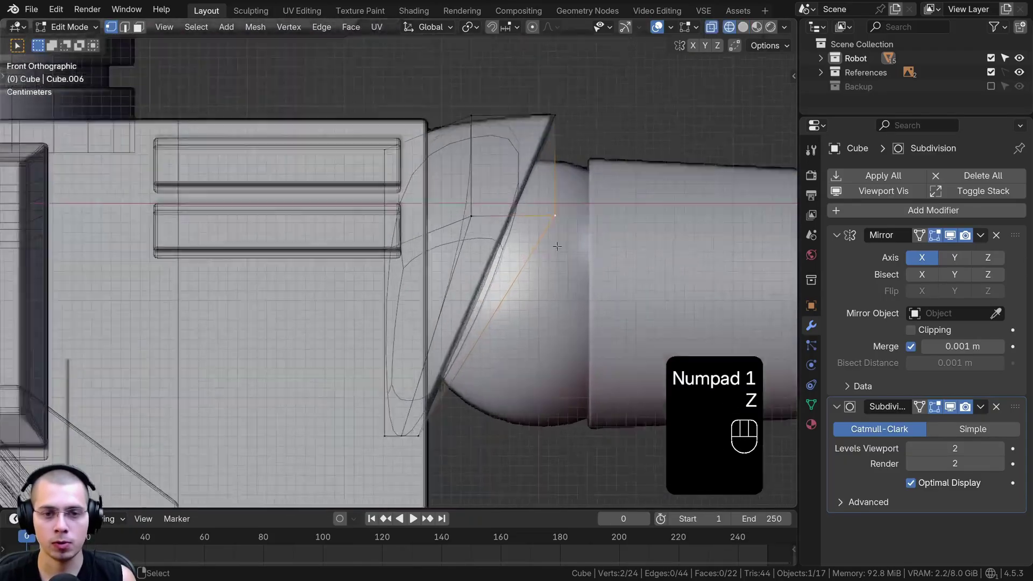
{"action": "key", "text": "g"}
{"action": "key", "text": "shift"}
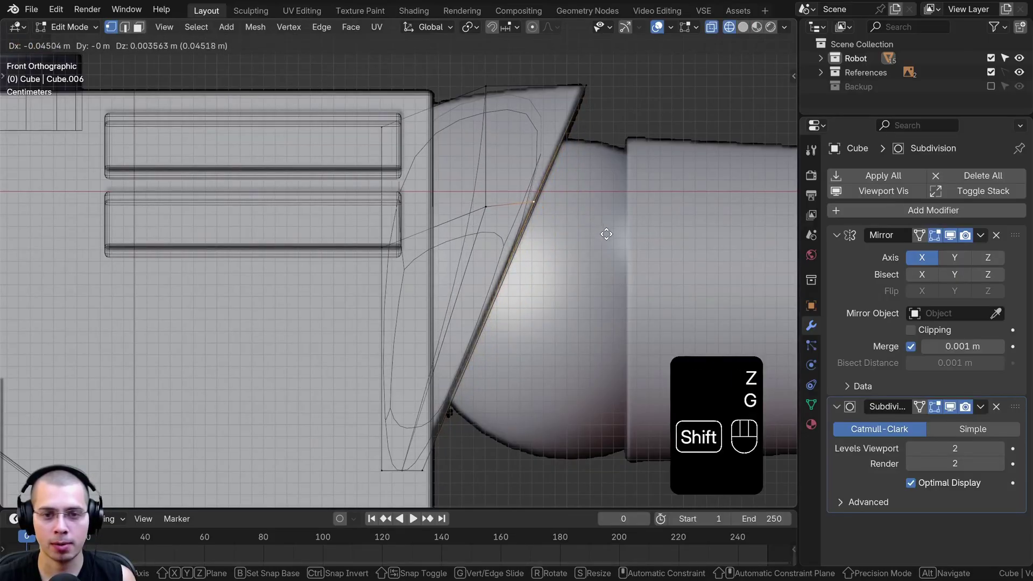
{"action": "left_click", "coordinate": [628, 237]}
Add two loop cuts around the shoulder cover, sliding both close to its slanted outer edge
{"action": "scroll", "coordinate": [501, 86], "scroll_direction": "up", "scroll_amount": 2}
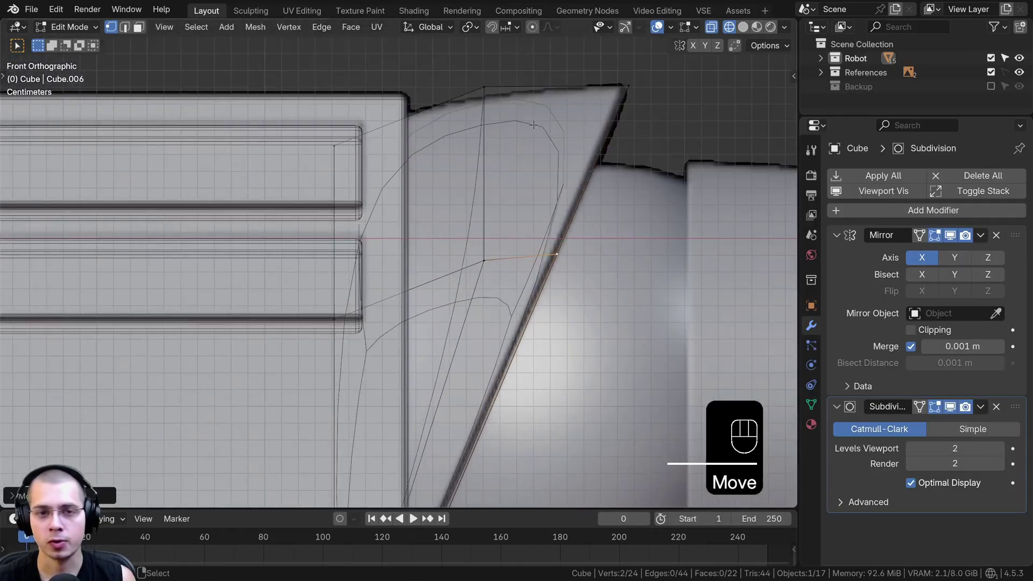
{"action": "key", "text": "ctrl+r"}
{"action": "left_click", "coordinate": [532, 97]}
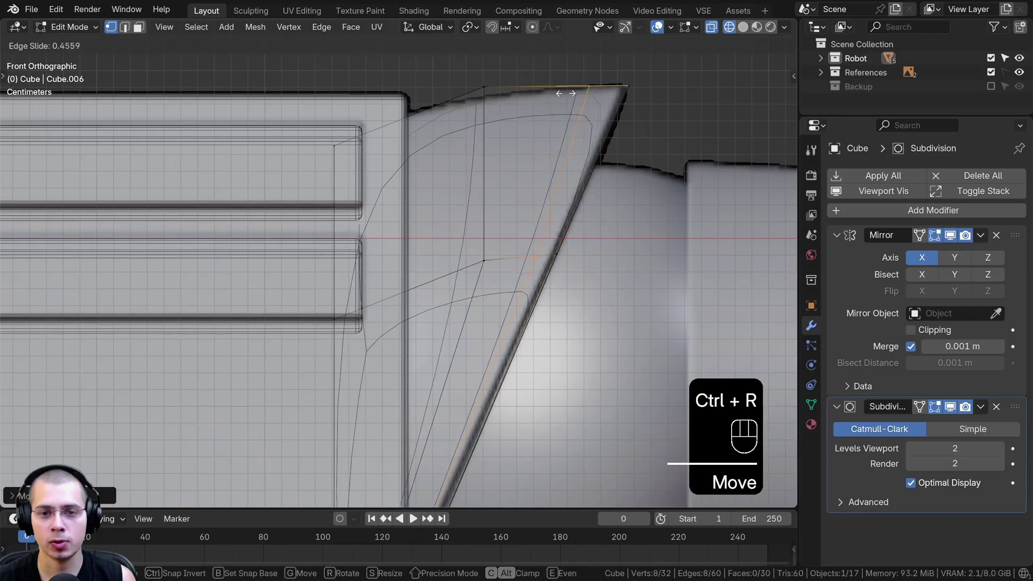
{"action": "left_click", "coordinate": [594, 90]}
{"action": "key", "text": "ctrl+r"}
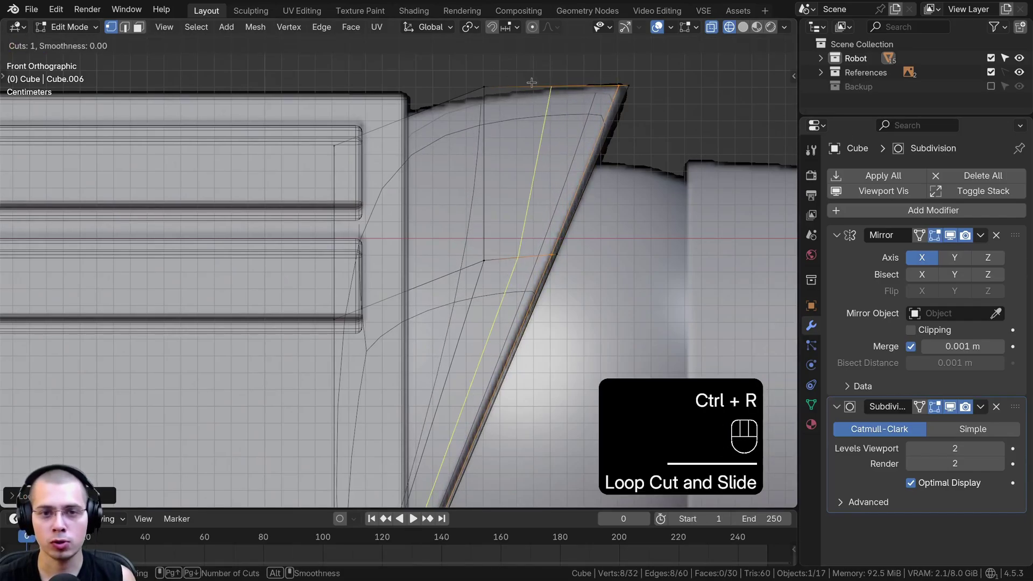
{"action": "left_click", "coordinate": [565, 82]}
{"action": "left_click", "coordinate": [591, 79]}
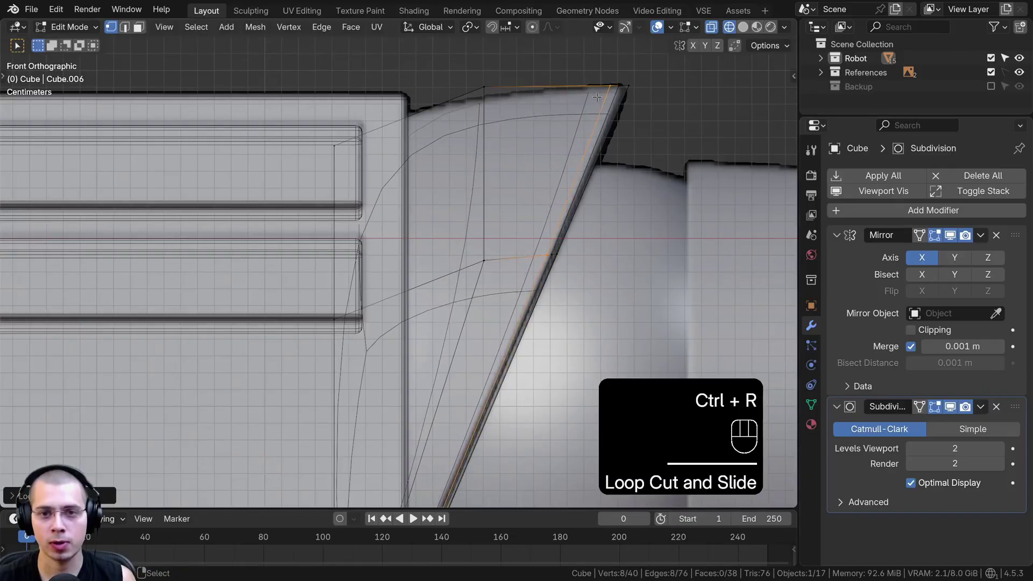
Delete the shoulder cover's three back faces hidden inside the torso
{"action": "key", "text": "z"}
{"action": "left_click", "coordinate": [560, 251]}
{"action": "mouse_move", "coordinate": [559, 252]}
{"action": "middle_mouse_down"}
{"action": "mouse_move", "coordinate": [595, 269]}
{"action": "mouse_move", "coordinate": [324, 251]}
{"action": "mouse_move", "coordinate": [467, 243]}
{"action": "mouse_move", "coordinate": [473, 227]}
{"action": "mouse_move", "coordinate": [545, 212]}
{"action": "middle_mouse_up"}
{"action": "scroll", "coordinate": [543, 124], "scroll_direction": "down", "scroll_amount": 6}
{"action": "key", "text": "Tab"}
{"action": "scroll", "coordinate": [473, 227], "scroll_direction": "up", "scroll_amount": 4}
{"action": "key", "text": "Tab"}
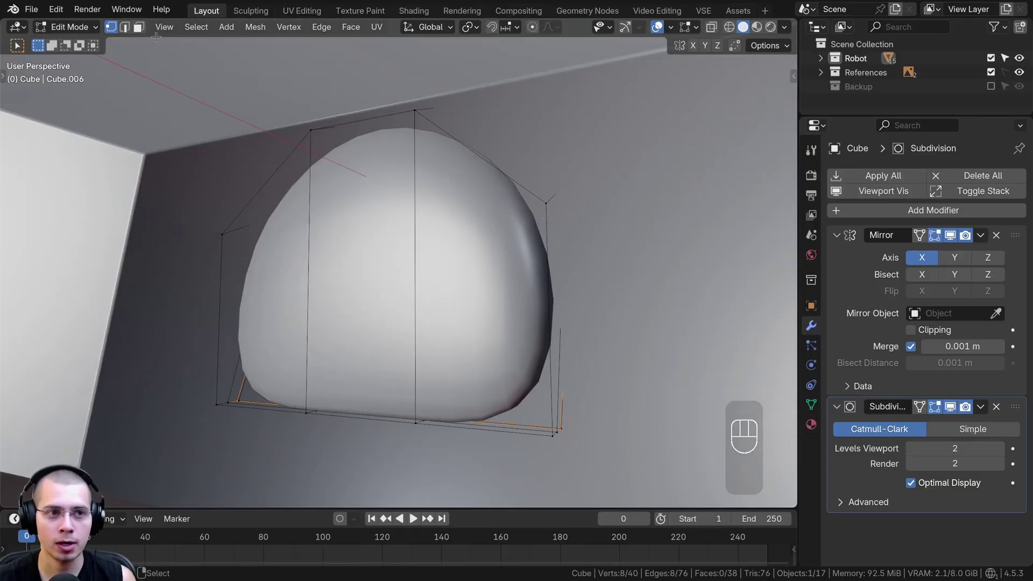
{"action": "left_click", "coordinate": [139, 27]}
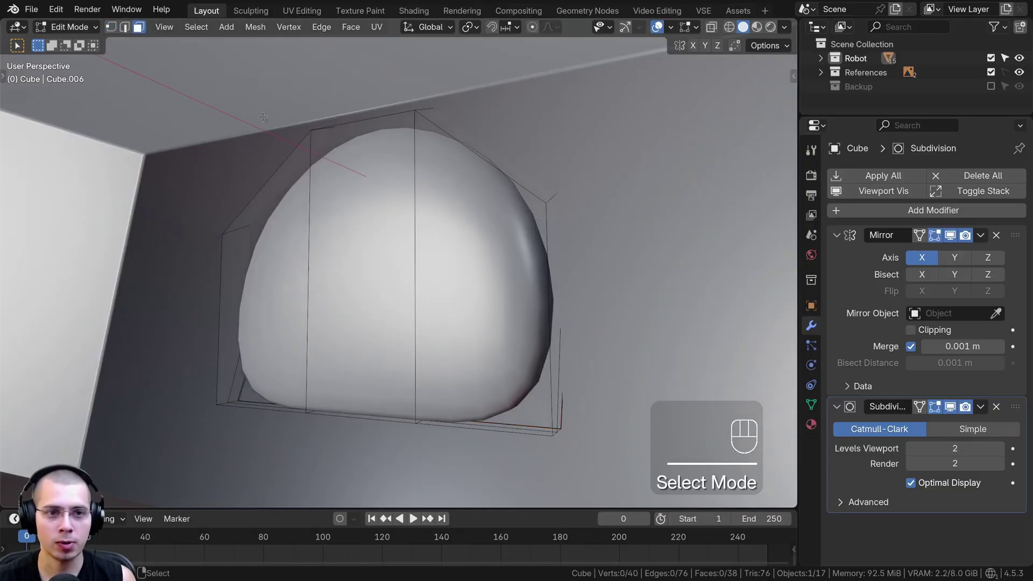
{"action": "left_click", "coordinate": [270, 301]}
{"action": "left_click", "coordinate": [340, 277], "text": "shift"}
{"action": "left_click", "coordinate": [452, 269], "text": "shift"}
{"action": "key", "text": "x"}
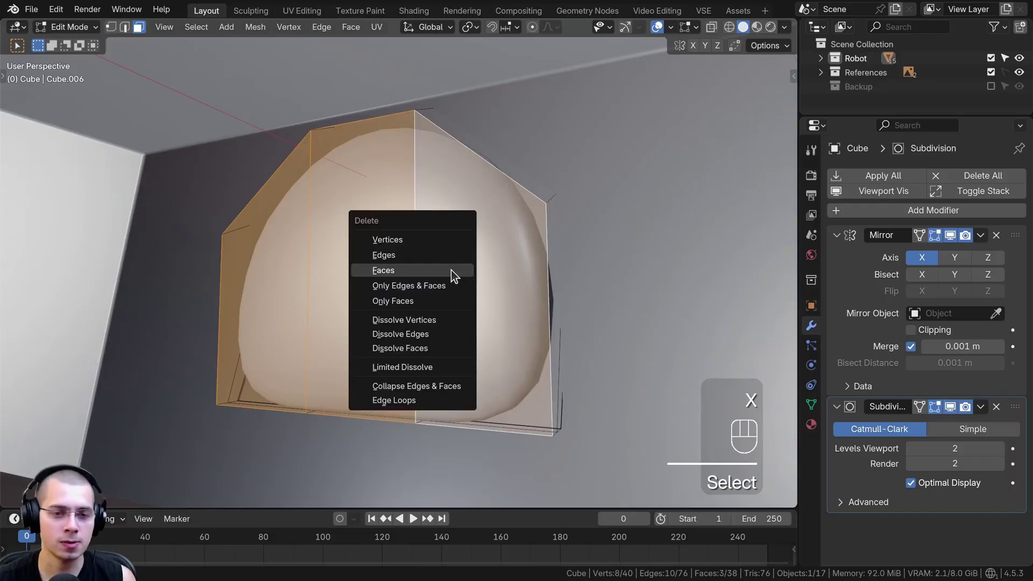
{"action": "left_click", "coordinate": [451, 270]}
Examine the shoulder cover's shape and fit on the torso in Object Mode with everything deselected
{"action": "middle_click_drag", "start_coordinate": [472, 266], "coordinate": [434, 128]}
{"action": "key", "text": "Tab"}
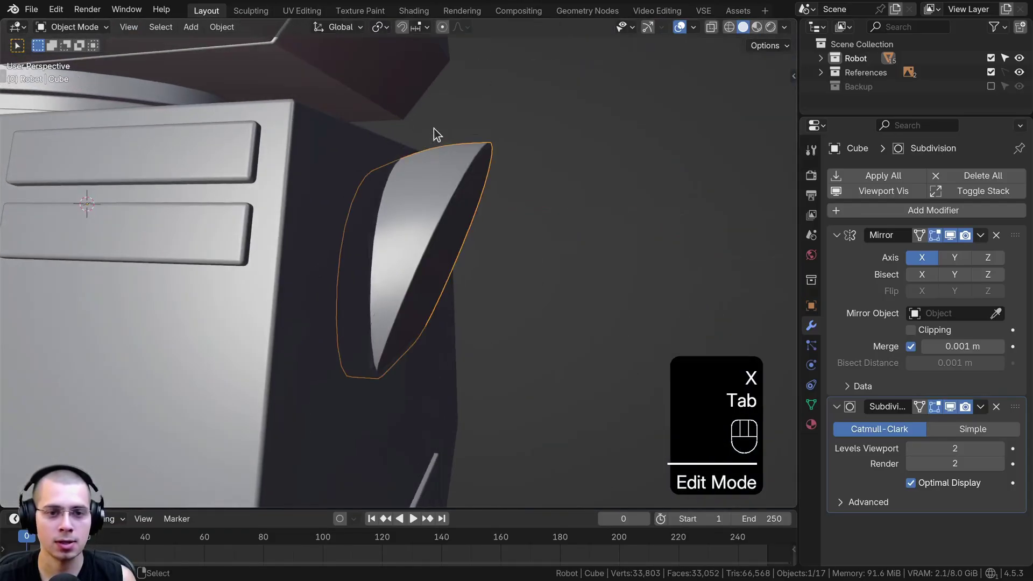
{"action": "scroll", "coordinate": [419, 167], "scroll_direction": "down", "scroll_amount": 4}
{"action": "middle_click_drag", "start_coordinate": [404, 204], "coordinate": [431, 258], "text": "shift"}
{"action": "key", "text": "a"}
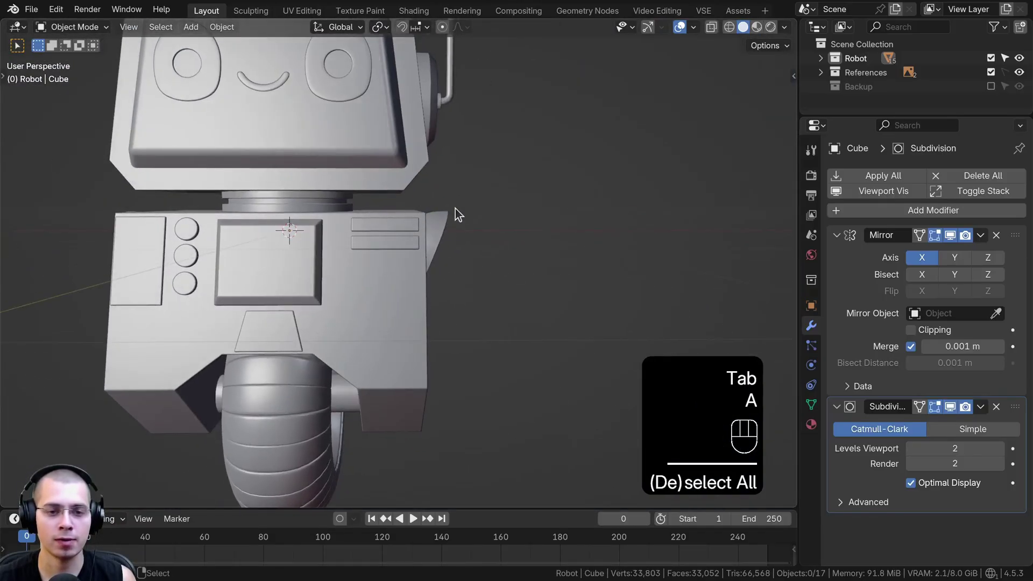
{"action": "scroll", "coordinate": [455, 209], "scroll_direction": "down", "scroll_amount": 2}
{"action": "middle_click_drag", "start_coordinate": [455, 215], "coordinate": [465, 252], "text": "shift"}
{"action": "middle_click_drag", "start_coordinate": [466, 251], "coordinate": [350, 253], "text": "shift"}
{"action": "scroll", "coordinate": [376, 250], "scroll_direction": "up", "scroll_amount": 1}
{"action": "middle_click_drag", "start_coordinate": [392, 248], "coordinate": [444, 244], "text": "shift"}
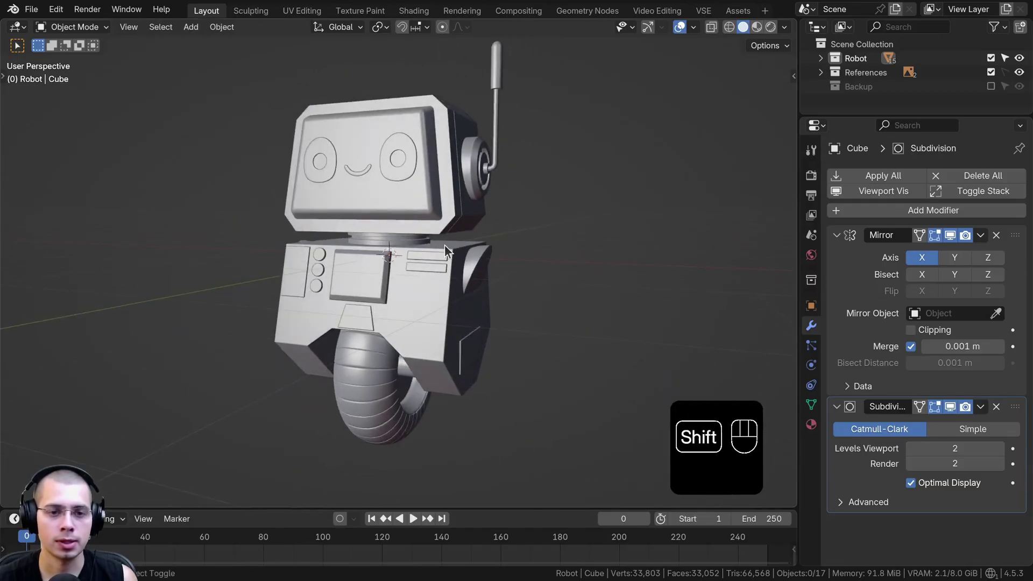
Reset the 3D cursor to the world origin and add a UV sphere there
{"action": "key", "text": "shift+c"}
{"action": "middle_click_drag", "start_coordinate": [493, 273], "coordinate": [516, 281]}
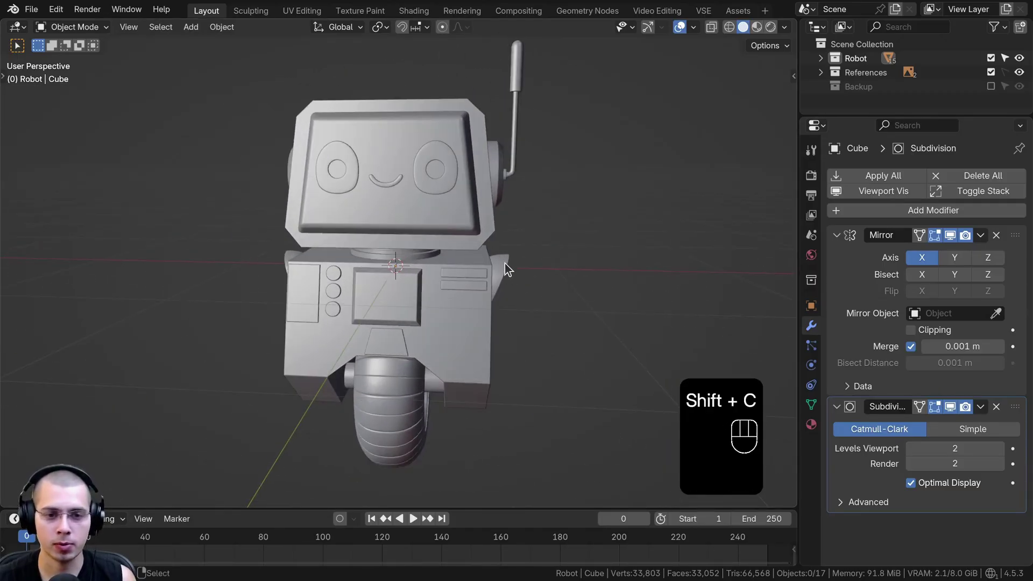
{"action": "key", "text": "shift+a"}
{"action": "mouse_move", "coordinate": [500, 167]}
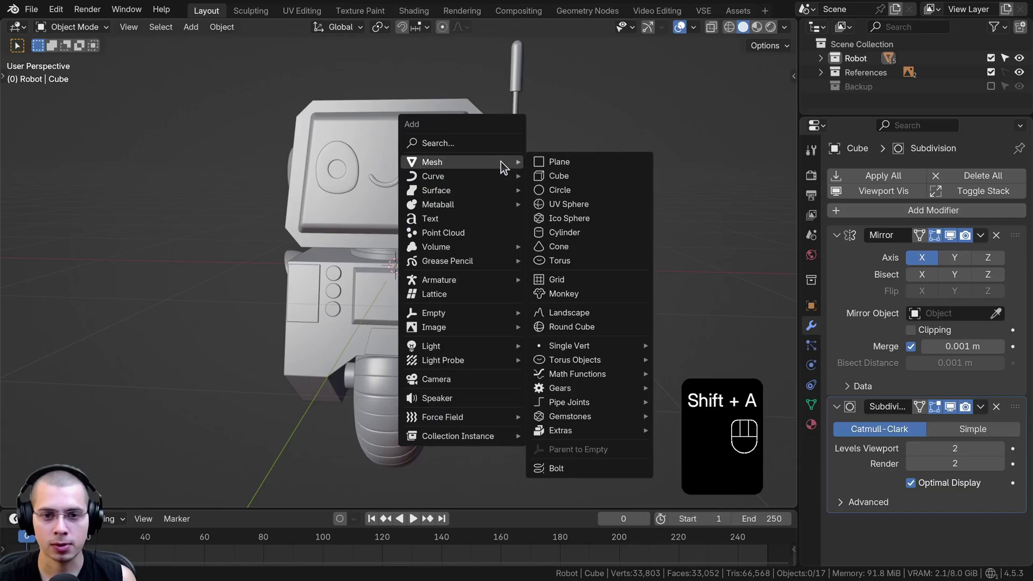
{"action": "left_click", "coordinate": [561, 206]}
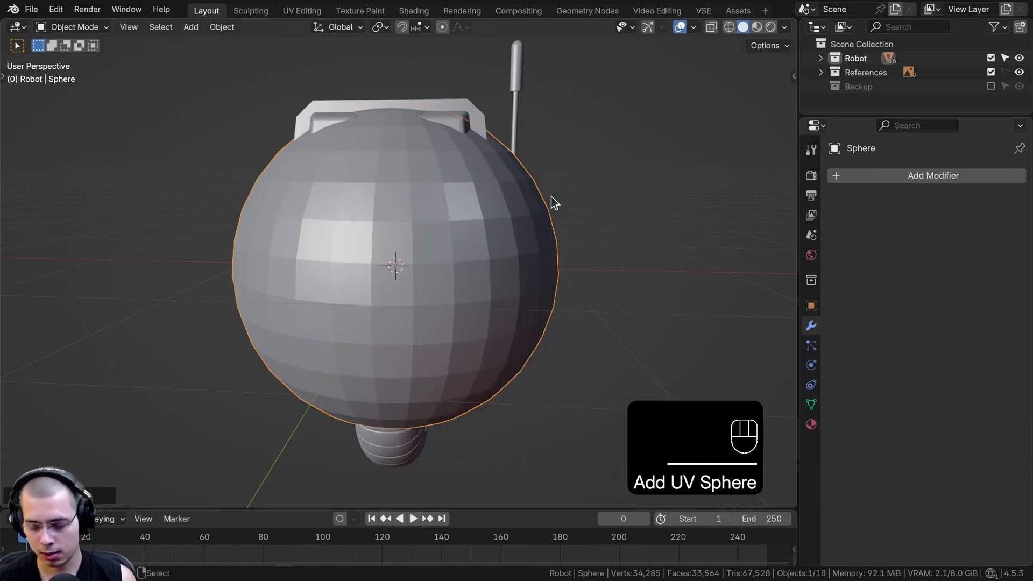
In Edit Mode from the front view, shrink the sphere's mesh and move it along X to the upper arm in the reference
{"action": "key", "text": "KP_1"}
{"action": "key", "text": "Tab"}
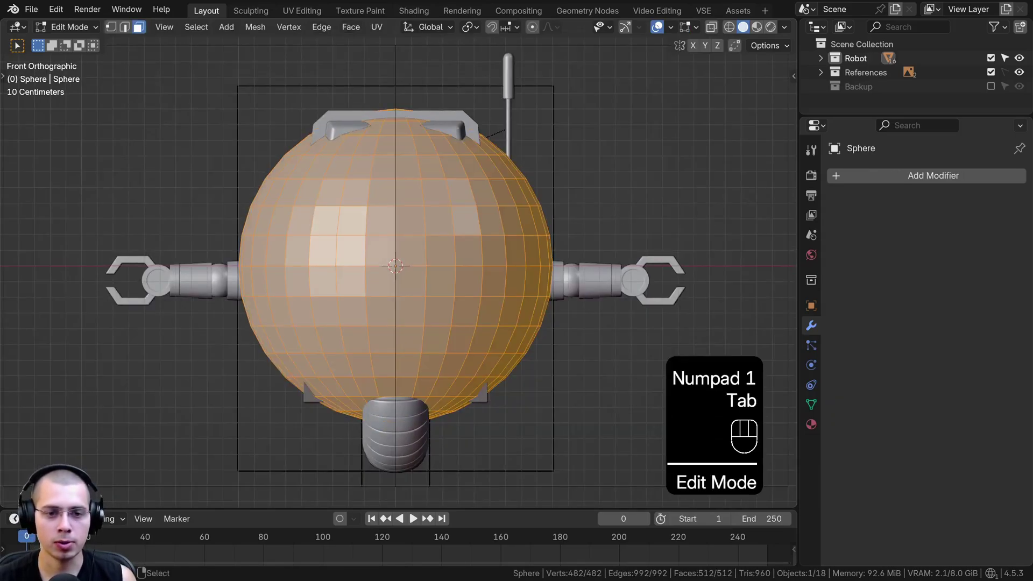
{"action": "key", "text": "s"}
{"action": "key", "text": "g"}
{"action": "key", "text": "x"}
{"action": "left_click", "coordinate": [592, 242]}
{"action": "middle_click_drag", "start_coordinate": [728, 242], "coordinate": [622, 221], "text": "shift"}
{"action": "scroll", "coordinate": [622, 221], "scroll_direction": "up", "scroll_amount": 4}
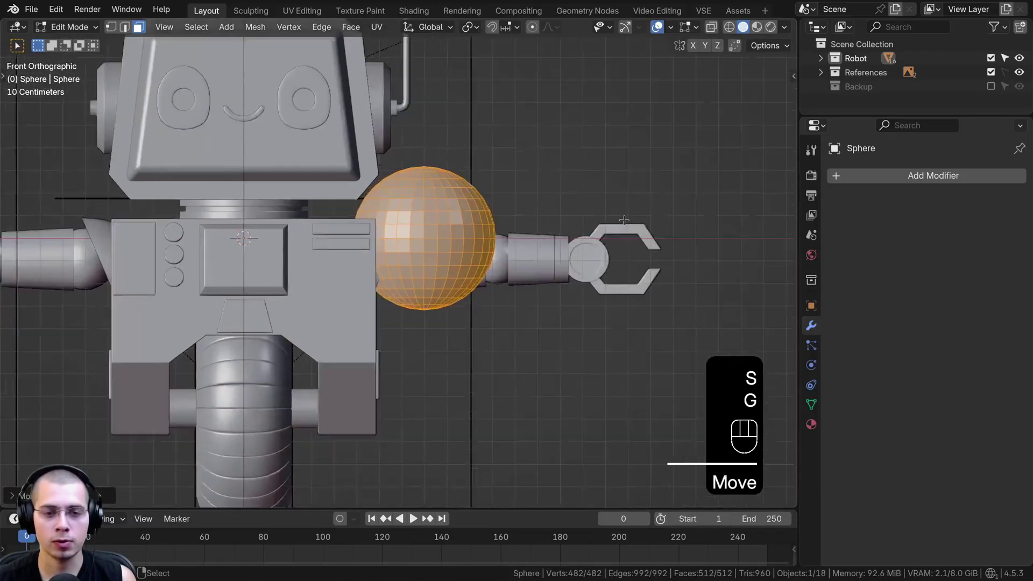
Scale the sphere's mesh down further toward the size of the shoulder ball joint
{"action": "key", "text": "s"}
{"action": "left_click", "coordinate": [543, 216]}
{"action": "key", "text": "r"}
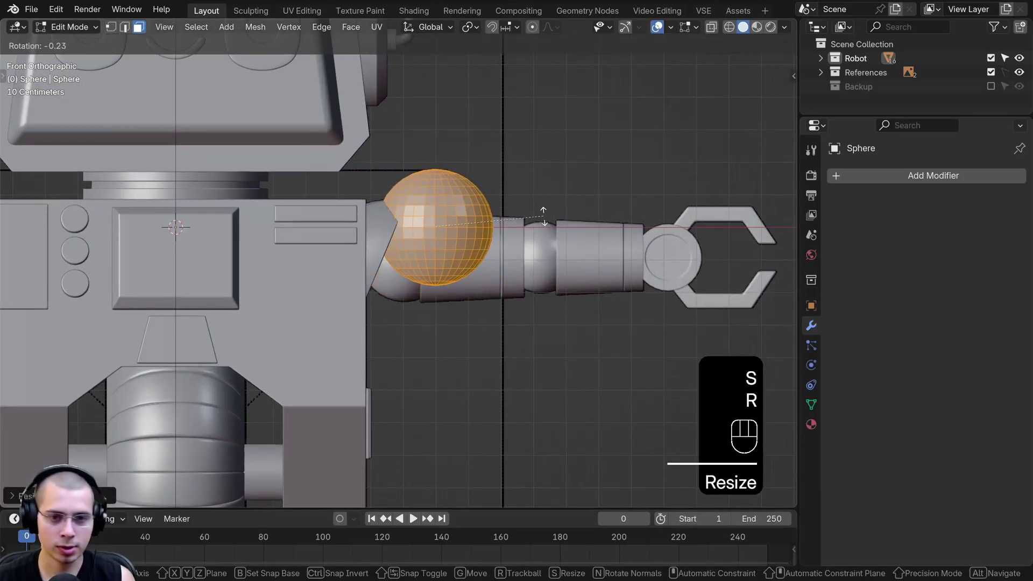
{"action": "left_click", "coordinate": [544, 216]}
{"action": "scroll", "coordinate": [543, 217], "scroll_direction": "up", "scroll_amount": 3}
{"action": "key", "text": "s"}
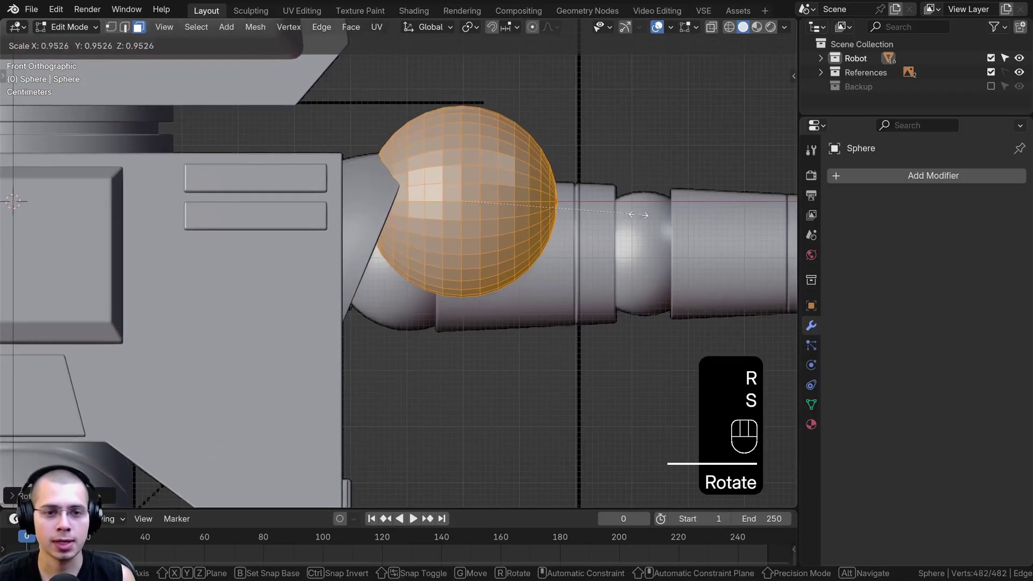
{"action": "left_click", "coordinate": [602, 214]}
In Object Mode, lower the sphere about 0.095 m along Z to the arm's centre height
{"action": "key", "text": "Tab"}
{"action": "key", "text": "g"}
{"action": "key", "text": "z"}
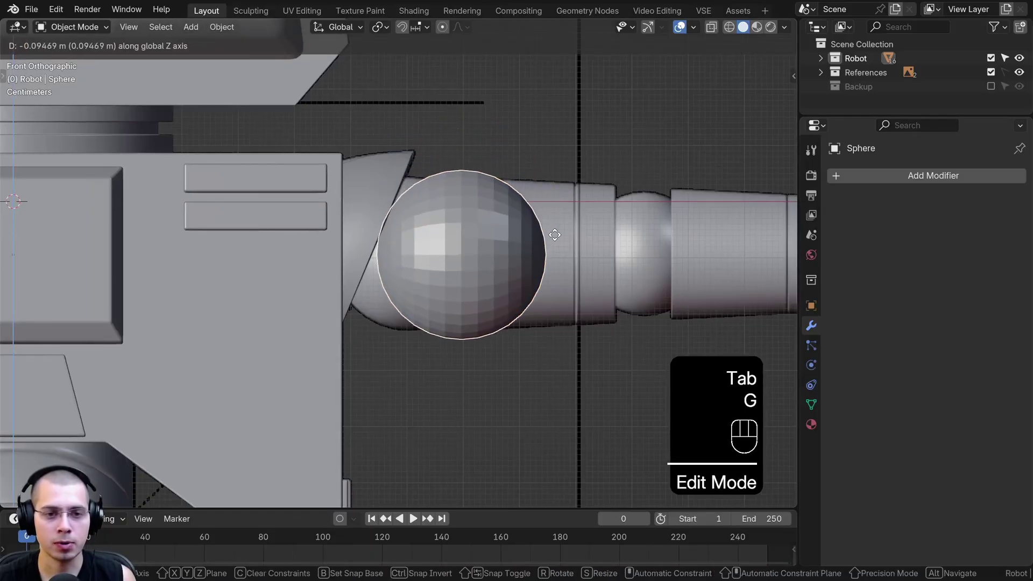
{"action": "left_click", "coordinate": [554, 235]}
In wireframe display, move the sphere's mesh about 0.1 m inward along X and scale it down to match the reference ball joint
{"action": "key", "text": "z"}
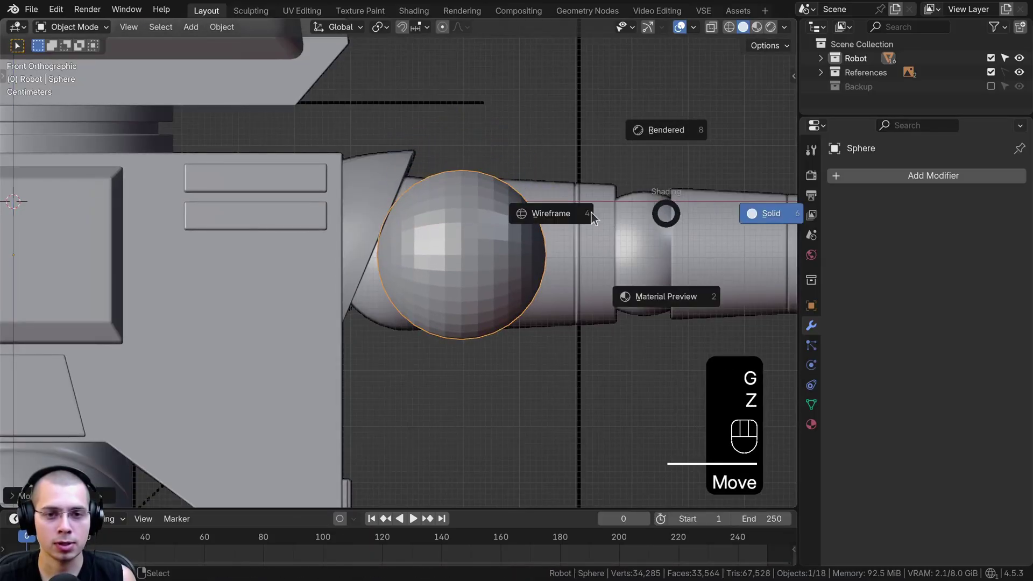
{"action": "key", "text": "Tab"}
{"action": "key", "text": "g"}
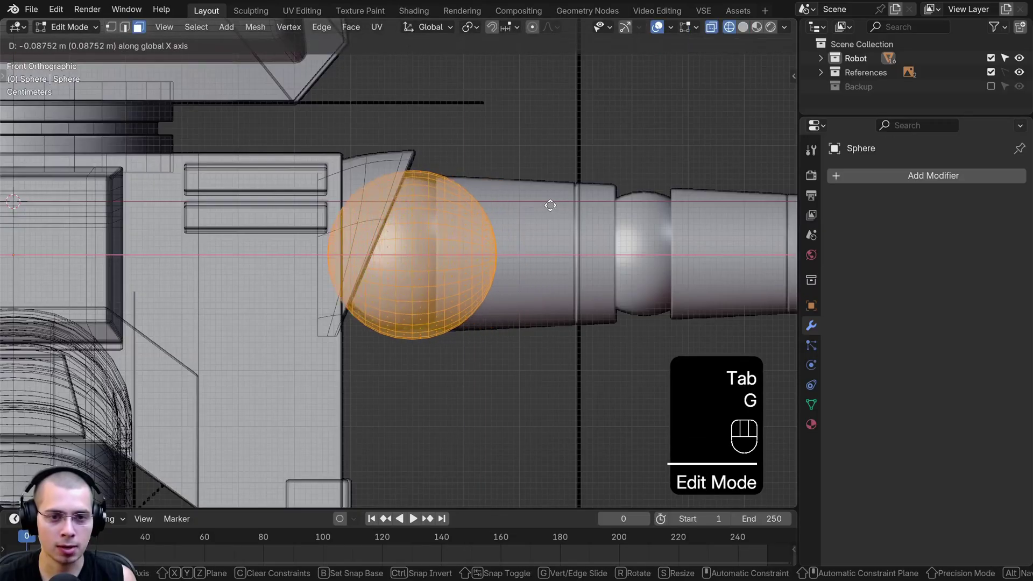
{"action": "key", "text": "s"}
{"action": "left_click", "coordinate": [550, 203]}
{"action": "key", "text": "Tab"}
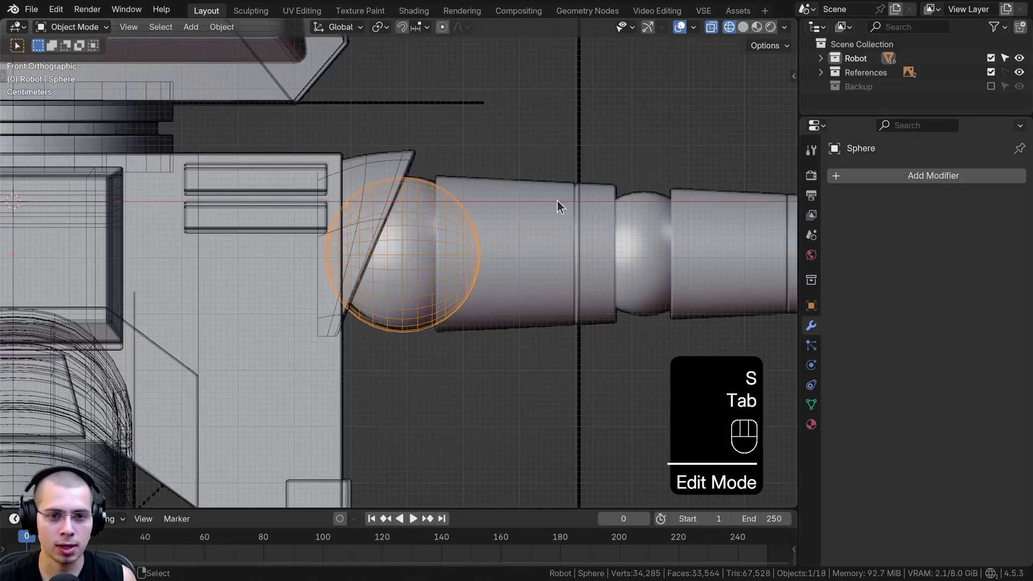
Raise the shoulder sphere about 0.004 m along Z in Object Mode to align it with the reference ball joint
{"action": "key", "text": "g"}
{"action": "key", "text": "z"}
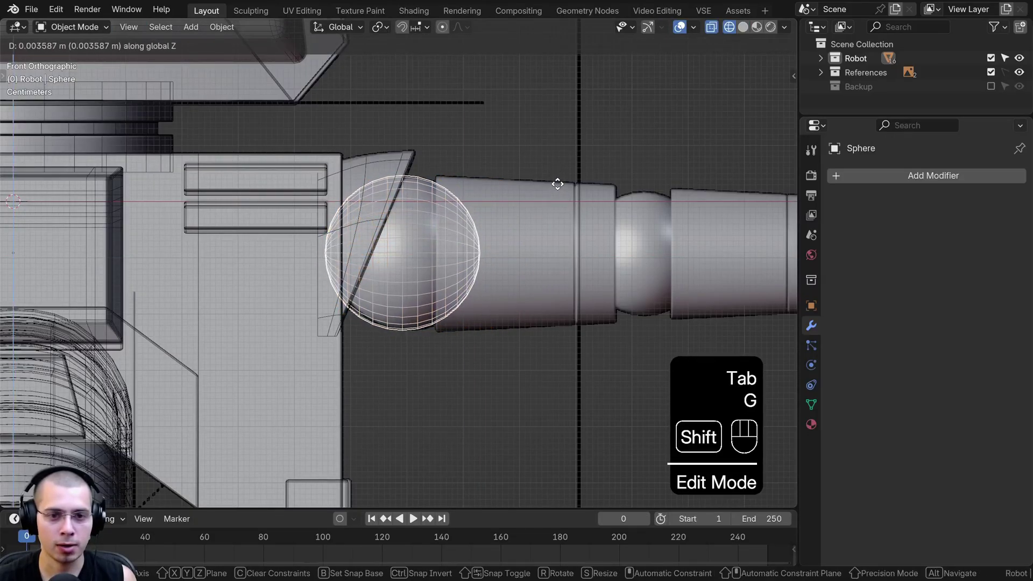
{"action": "left_click", "coordinate": [557, 184]}
In Edit Mode, shift the sphere's mesh about 0.016 m outward along X and rescale it slightly to fit the reference shoulder ball
{"action": "key", "text": "Tab"}
{"action": "key", "text": "g"}
{"action": "middle_click", "coordinate": [495, 216]}
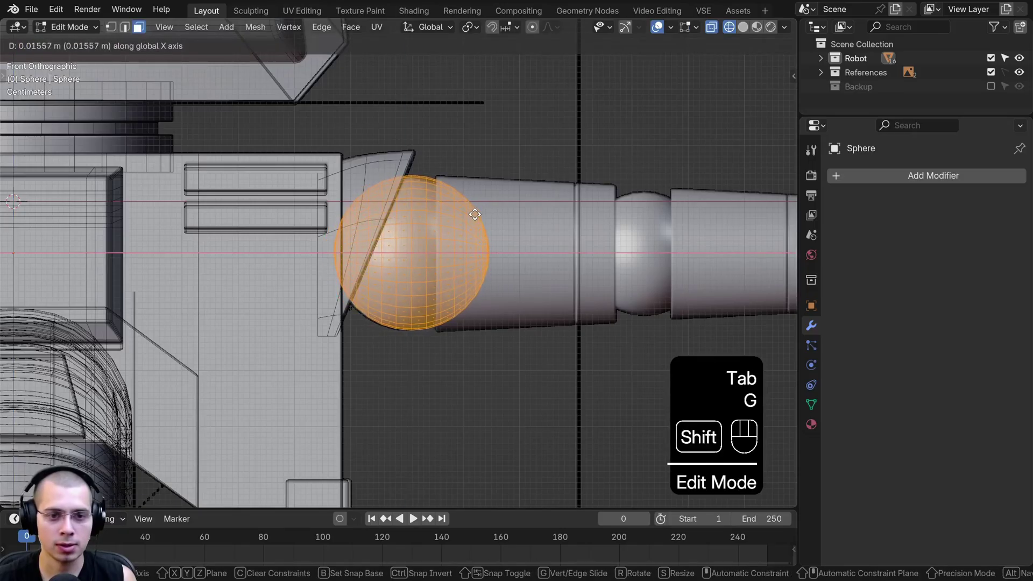
{"action": "left_click", "coordinate": [476, 215]}
{"action": "key", "text": "s"}
{"action": "left_click", "coordinate": [576, 204]}
Nudge the sphere's mesh slightly inward along X to line it up with the reference shoulder ball
{"action": "key", "text": "g"}
{"action": "middle_click", "coordinate": [577, 203]}
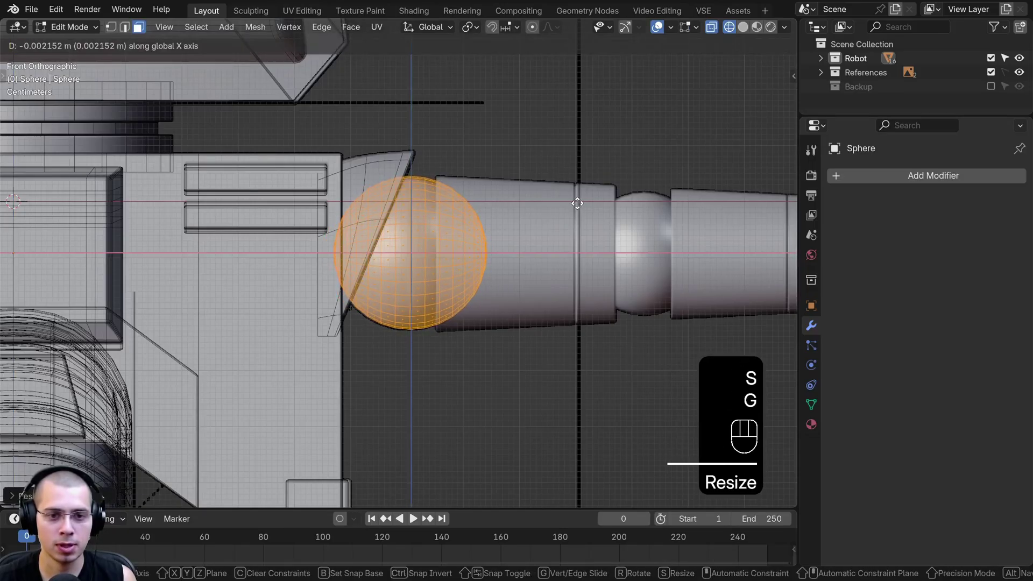
{"action": "left_click", "coordinate": [578, 202]}
{"action": "right_click", "coordinate": [563, 205]}
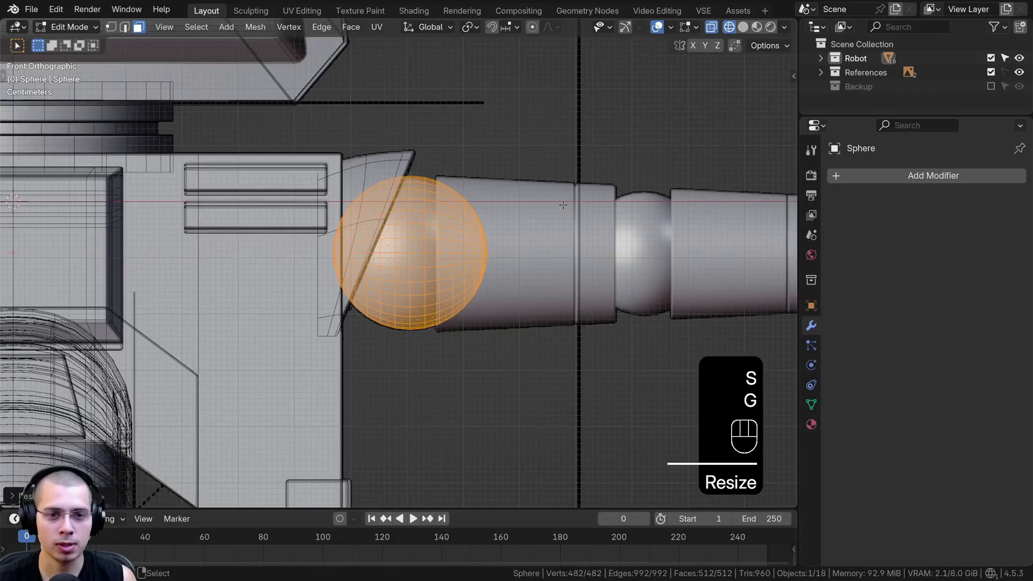
{"action": "key", "text": "g"}
{"action": "middle_click", "coordinate": [563, 206]}
{"action": "left_click", "coordinate": [561, 205]}
{"action": "scroll", "coordinate": [396, 278], "scroll_direction": "down", "scroll_amount": 2}
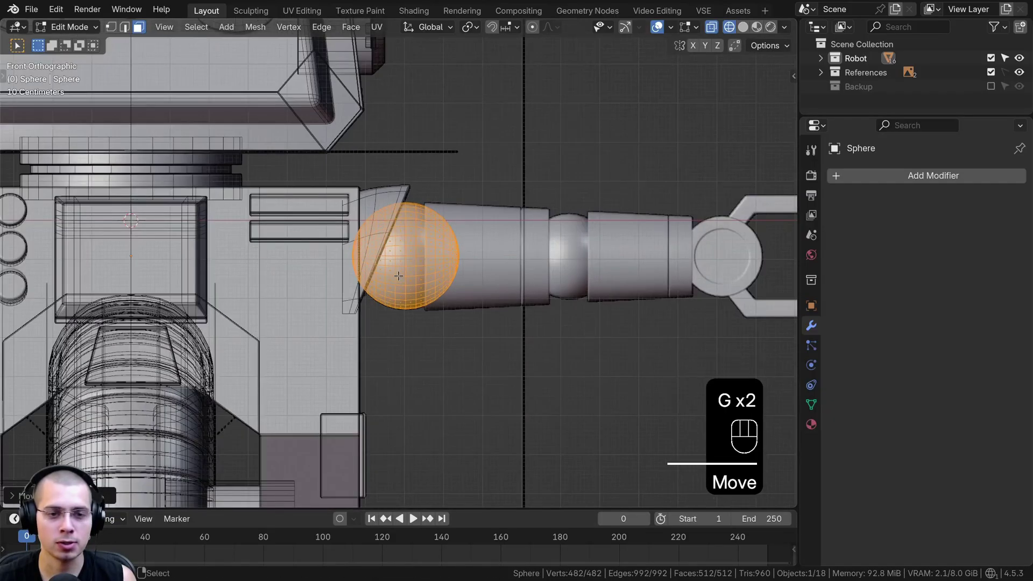
{"action": "scroll", "coordinate": [407, 261], "scroll_direction": "down", "scroll_amount": 2}
Duplicate the shoulder sphere in place in Object Mode
{"action": "key", "text": "Tab"}
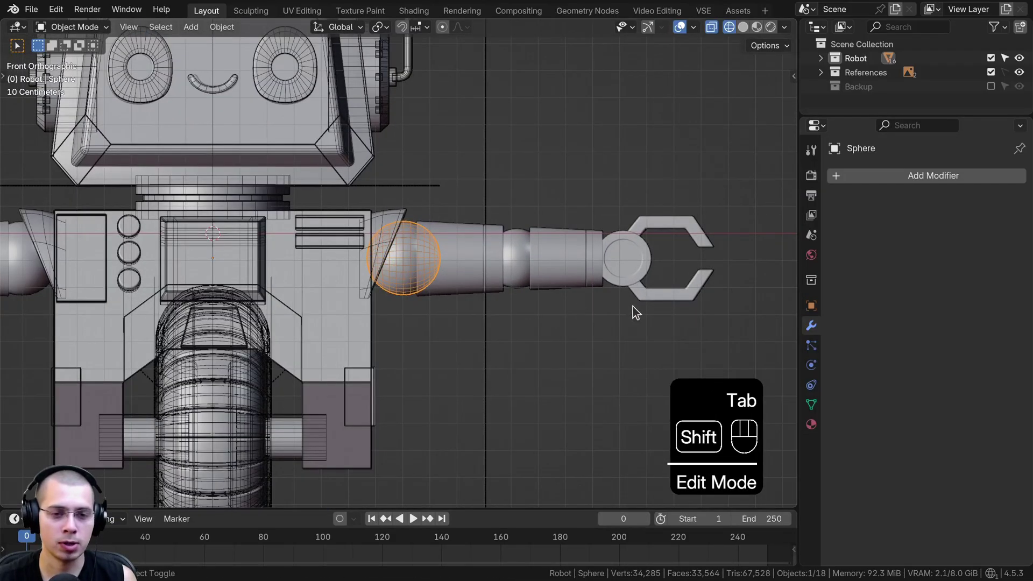
{"action": "key", "text": "shift+d"}
{"action": "right_click", "coordinate": [610, 231]}
{"action": "scroll", "coordinate": [372, 136], "scroll_direction": "down", "scroll_amount": 2}
In Edit Mode, move the duplicate sphere's mesh outward along X to the elbow joint in the reference
{"action": "key", "text": "Tab"}
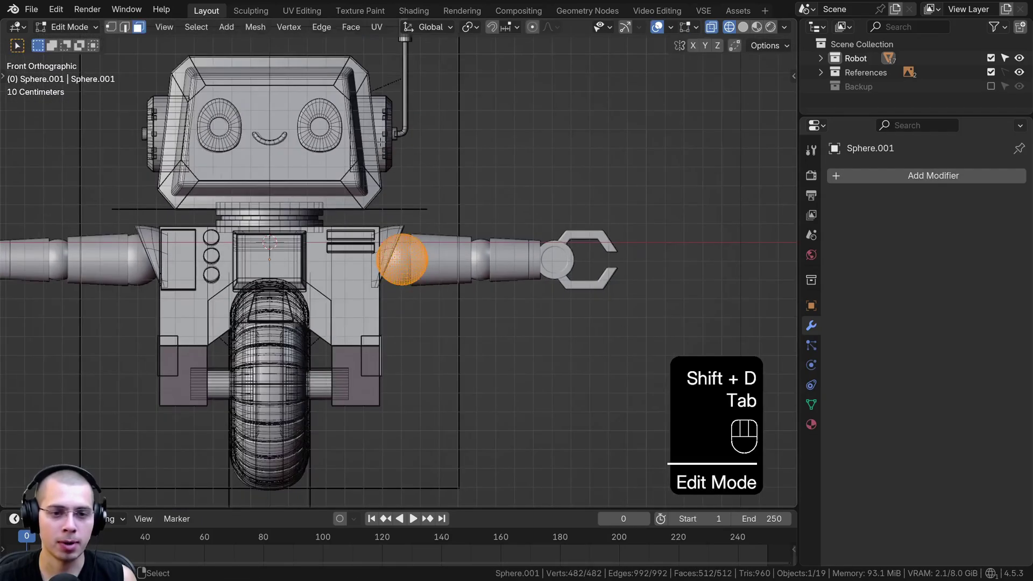
{"action": "scroll", "coordinate": [399, 252], "scroll_direction": "up", "scroll_amount": 3}
{"action": "key", "text": "g"}
{"action": "key", "text": "x"}
{"action": "left_click", "coordinate": [650, 184]}
{"action": "middle_click_drag", "start_coordinate": [651, 184], "coordinate": [455, 189], "text": "shift"}
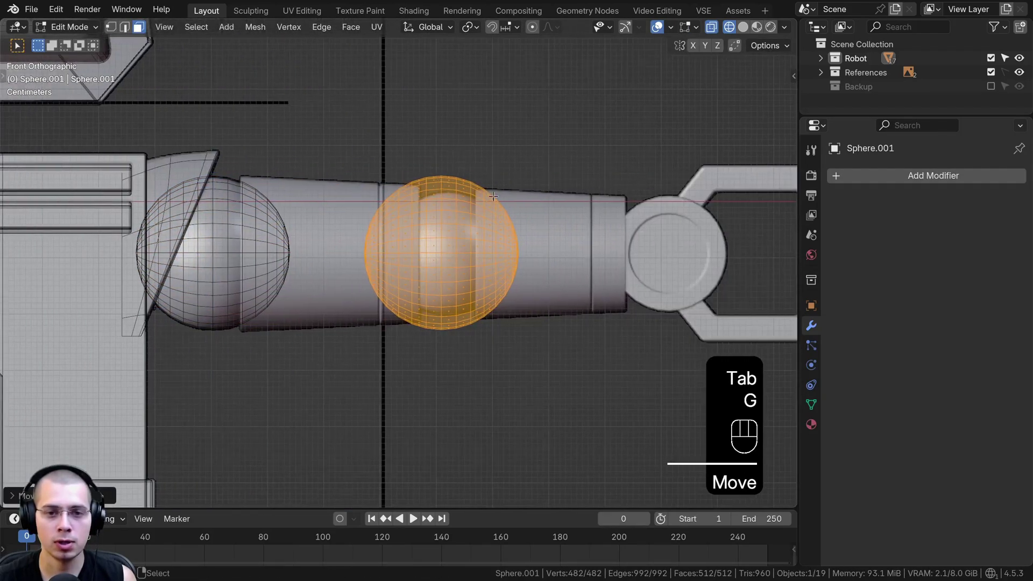
{"action": "key", "text": "g"}
{"action": "key", "text": "x"}
{"action": "left_click", "coordinate": [512, 192]}
Fine-tune the elbow sphere's mesh along X and scale it to about 0.81 to match the reference elbow joint
{"action": "middle_click_drag", "start_coordinate": [479, 335], "coordinate": [461, 351], "text": "shift"}
{"action": "scroll", "coordinate": [461, 350], "scroll_direction": "up", "scroll_amount": 1}
{"action": "key", "text": "g"}
{"action": "key", "text": "x"}
{"action": "left_click", "coordinate": [524, 283]}
{"action": "key", "text": "s"}
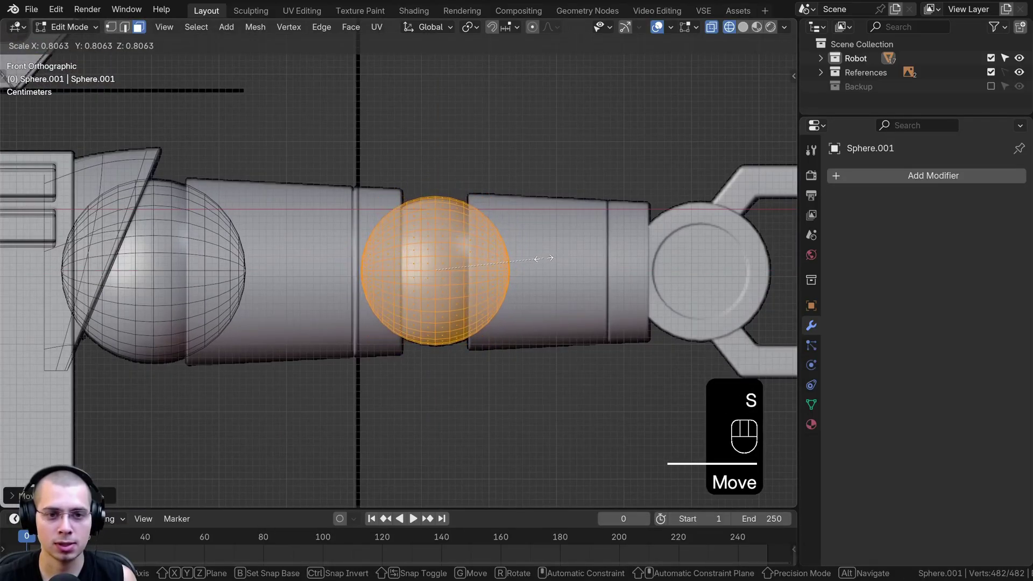
{"action": "left_click", "coordinate": [544, 259]}
{"action": "scroll", "coordinate": [484, 257], "scroll_direction": "down", "scroll_amount": 3}
Return to solid display and Object Mode, and shade both the shoulder and elbow spheres smooth
{"action": "key", "text": "z"}
{"action": "middle_click_drag", "start_coordinate": [665, 257], "coordinate": [578, 265]}
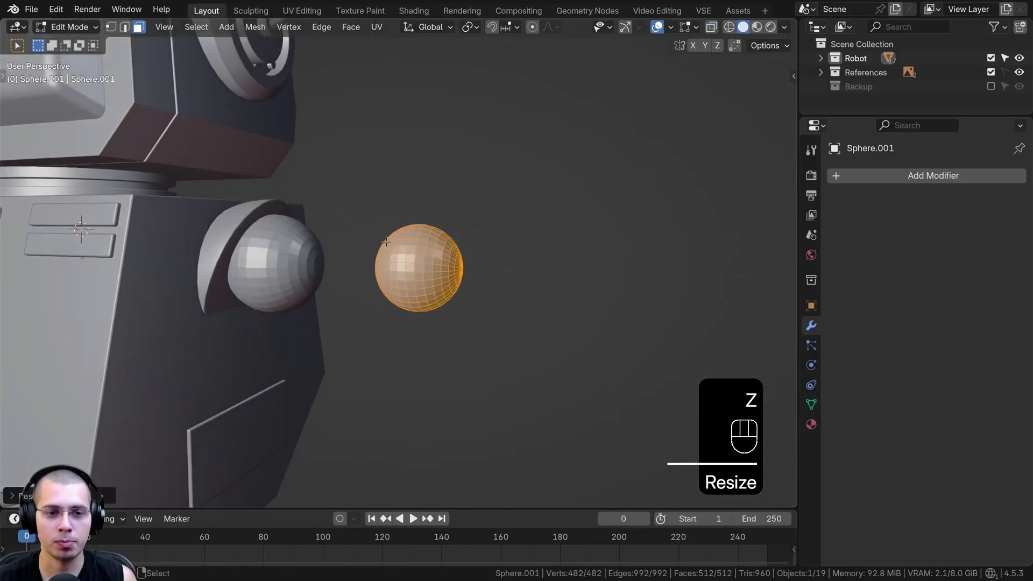
{"action": "key", "text": "Tab"}
{"action": "scroll", "coordinate": [360, 247], "scroll_direction": "down", "scroll_amount": 5}
{"action": "middle_click_drag", "start_coordinate": [360, 247], "coordinate": [372, 254], "text": "shift"}
{"action": "left_click", "coordinate": [373, 254], "text": "shift"}
{"action": "scroll", "coordinate": [448, 228], "scroll_direction": "up", "scroll_amount": 3}
{"action": "key", "text": "w"}
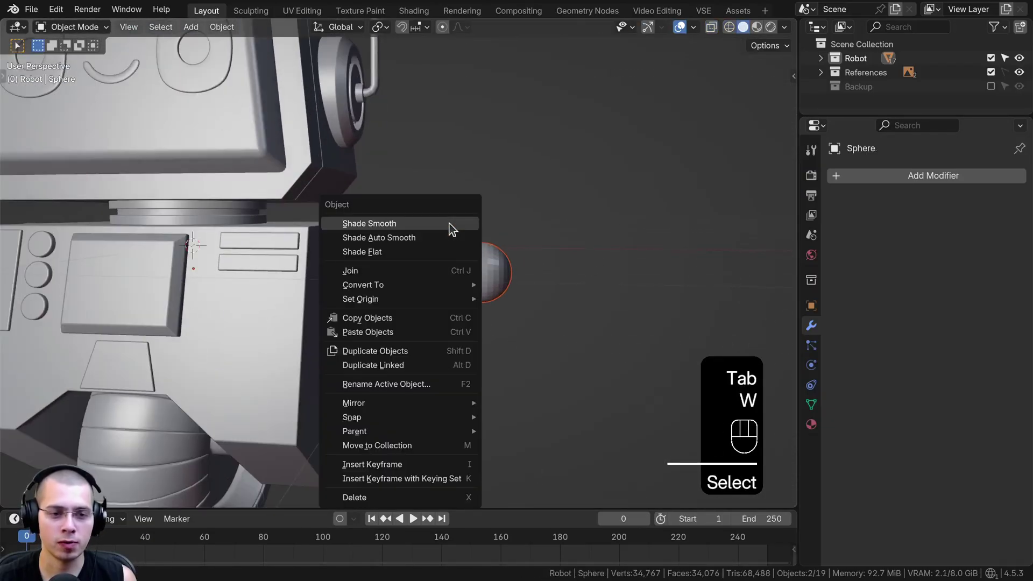
{"action": "left_click", "coordinate": [452, 229]}
{"action": "middle_click_drag", "start_coordinate": [445, 228], "coordinate": [456, 329]}
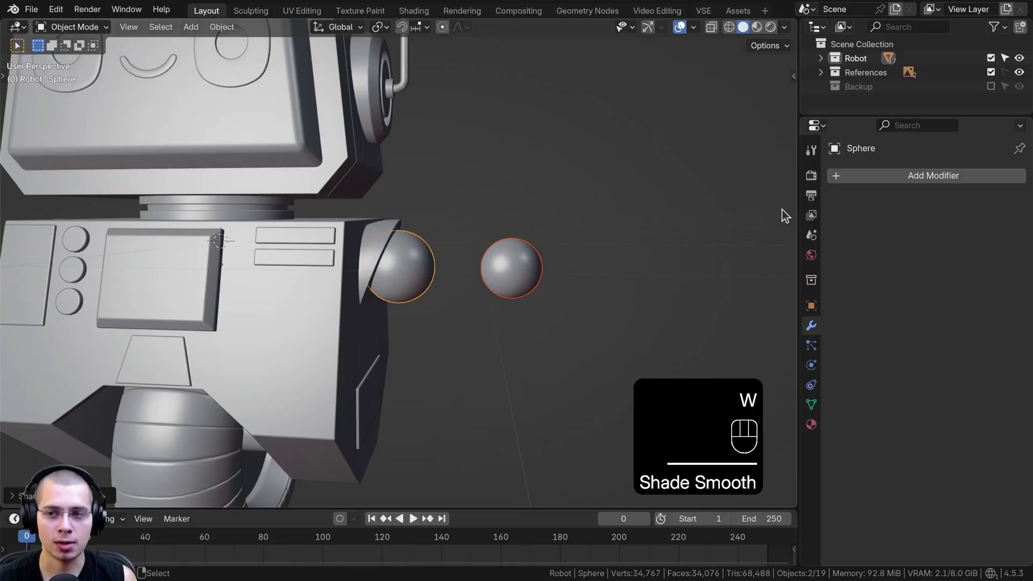
Add a Mirror modifier on the X axis to the shoulder sphere, keeping the elbow sphere selected
{"action": "middle_click_drag", "start_coordinate": [583, 249], "coordinate": [592, 246], "text": "shift"}
{"action": "left_click", "coordinate": [888, 176]}
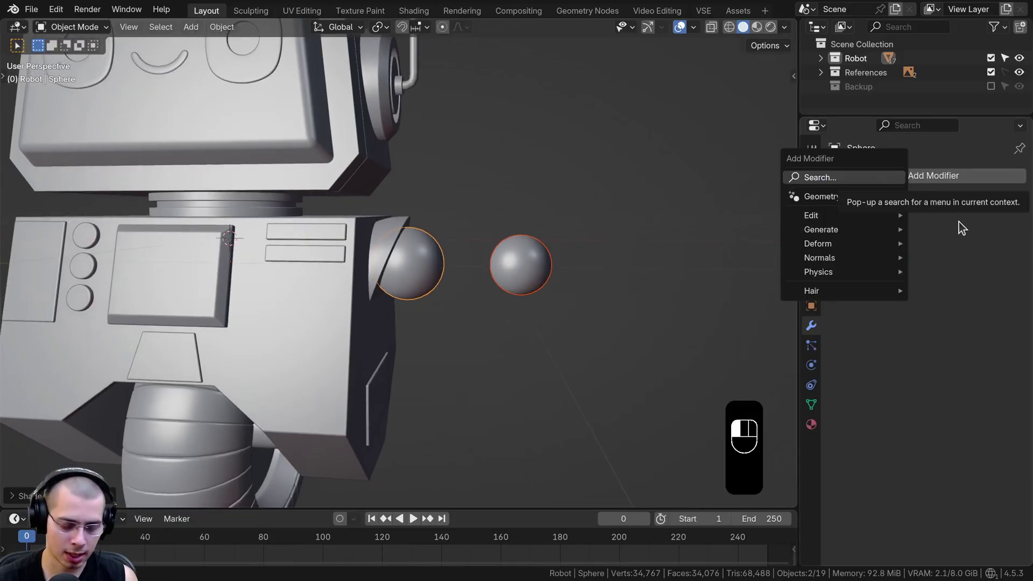
{"action": "type", "text": "mi"}
{"action": "key", "text": "Return"}
{"action": "scroll", "coordinate": [501, 315], "scroll_direction": "down", "scroll_amount": 4}
{"action": "middle_click_drag", "start_coordinate": [488, 315], "coordinate": [550, 319], "text": "shift"}
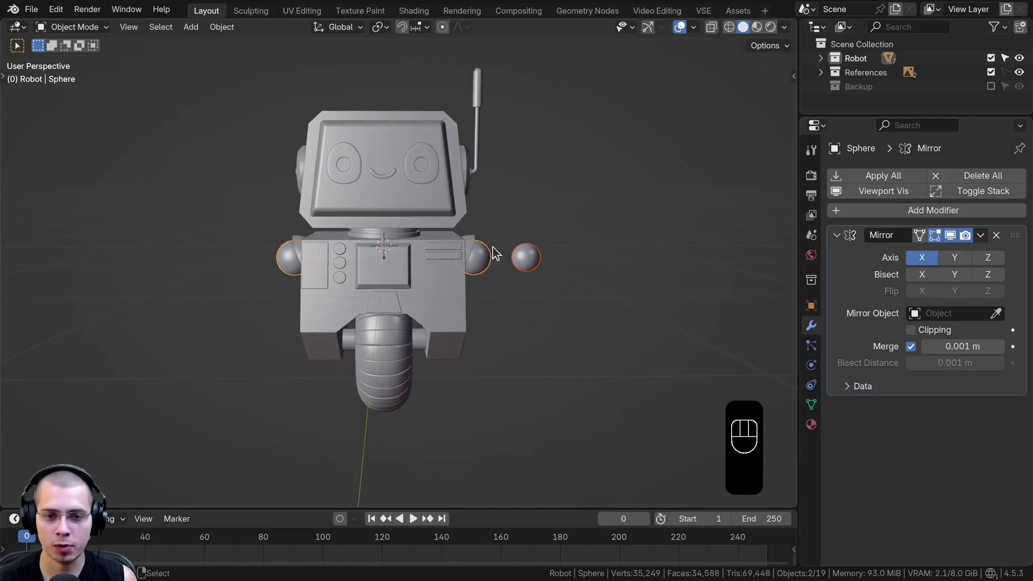
Copy the shoulder sphere's Mirror modifier to the selected elbow sphere and deselect everything
{"action": "left_click", "coordinate": [978, 236]}
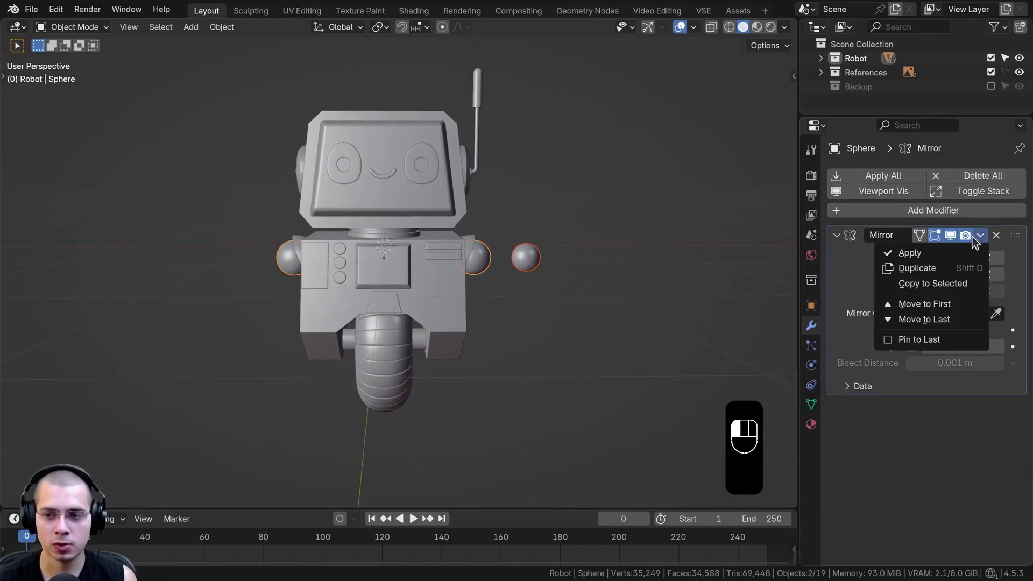
{"action": "left_click", "coordinate": [935, 284]}
{"action": "middle_click_drag", "start_coordinate": [540, 383], "coordinate": [346, 301]}
{"action": "key", "text": "a"}
{"action": "scroll", "coordinate": [345, 302], "scroll_direction": "up", "scroll_amount": 3}
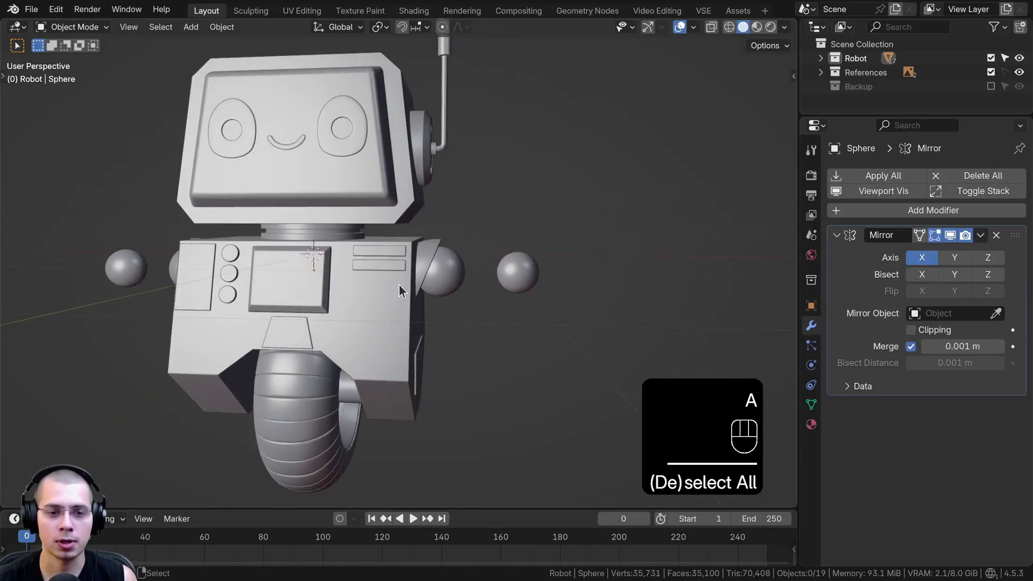
{"action": "scroll", "coordinate": [454, 279], "scroll_direction": "up", "scroll_amount": 3}
{"action": "left_click", "coordinate": [457, 279]}
{"action": "left_click", "coordinate": [567, 277], "text": "shift"}
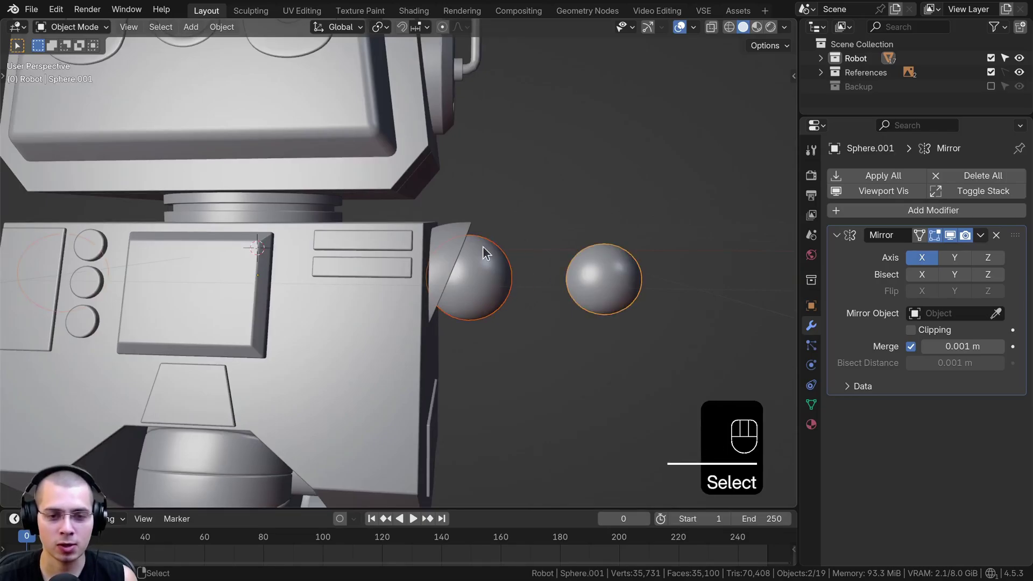
{"action": "middle_click_drag", "start_coordinate": [515, 242], "coordinate": [499, 255], "text": "shift"}
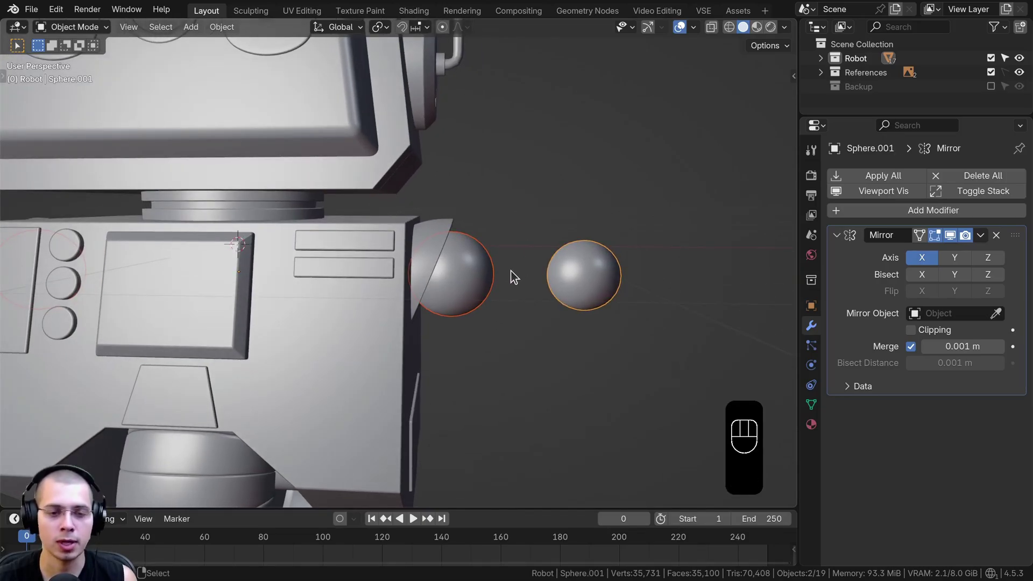
Rename the shoulder cover object as "shoulder"
{"action": "left_click", "coordinate": [441, 249]}
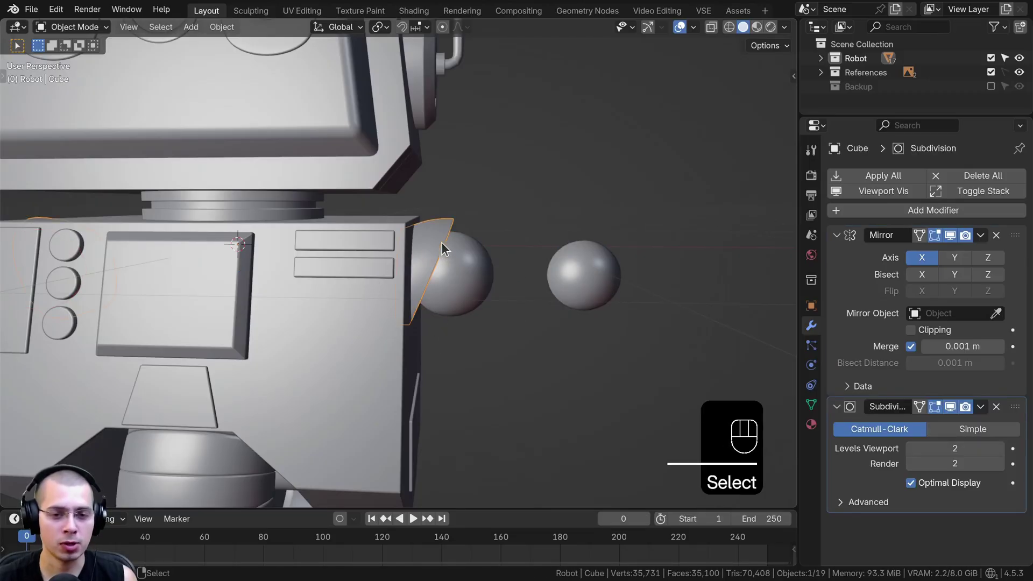
{"action": "middle_click_drag", "start_coordinate": [441, 242], "coordinate": [427, 234]}
{"action": "key", "text": "F2"}
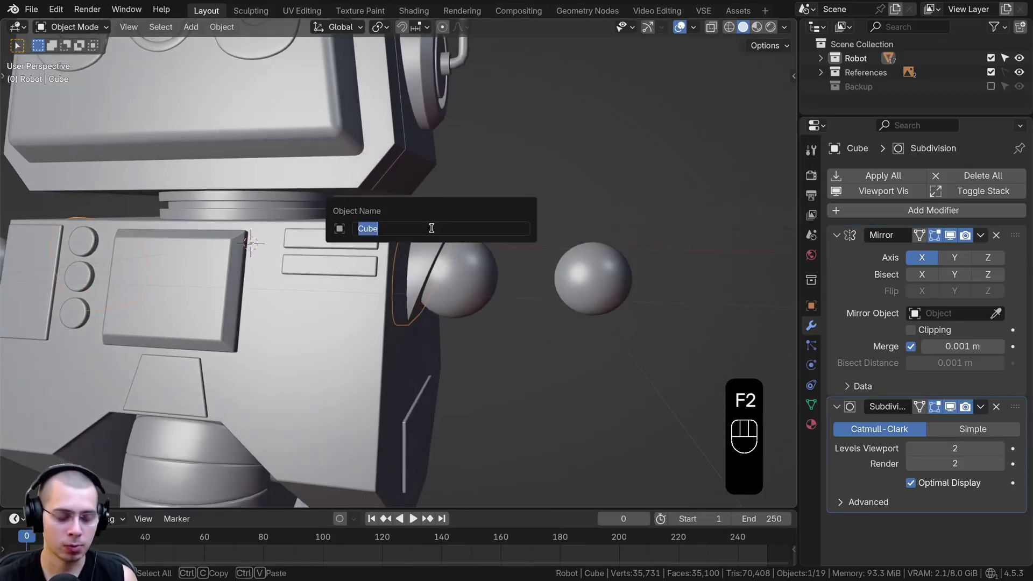
{"action": "type", "text": "shoulder"}
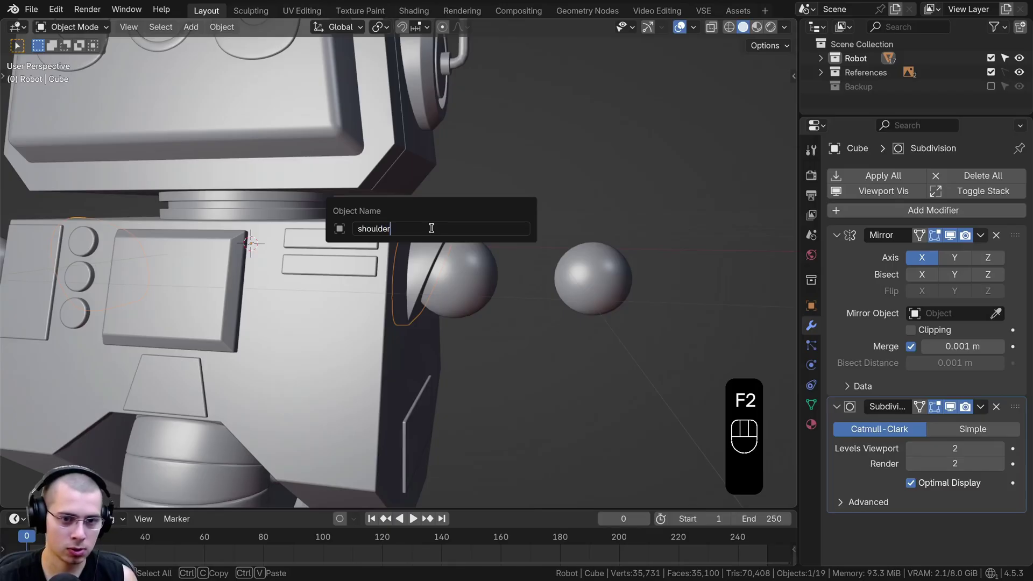
{"action": "key", "text": "Return"}
Snap the 3D cursor to the shoulder sphere's origin
{"action": "left_click", "coordinate": [509, 215]}
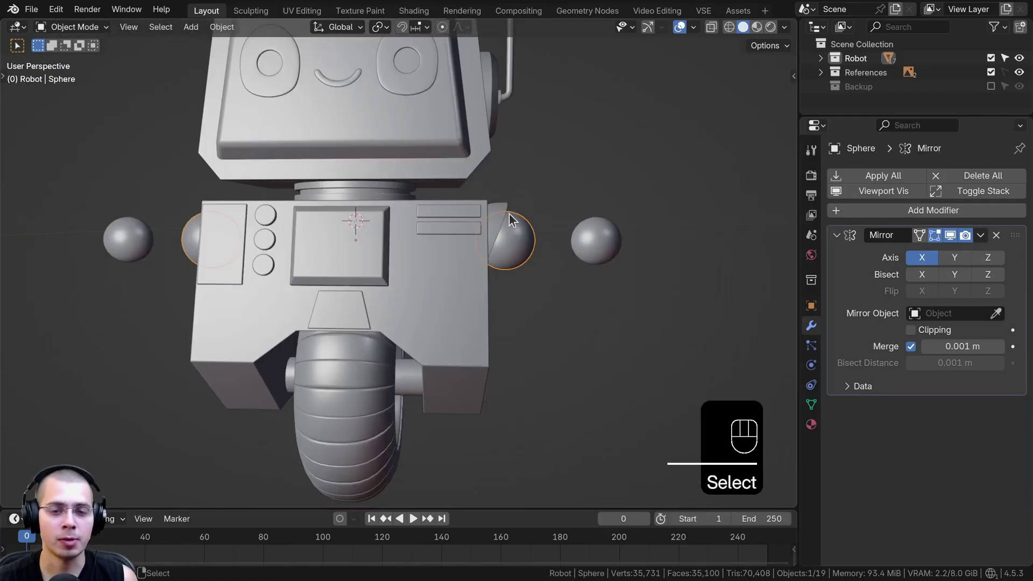
{"action": "key", "text": "g"}
{"action": "right_click", "coordinate": [558, 182]}
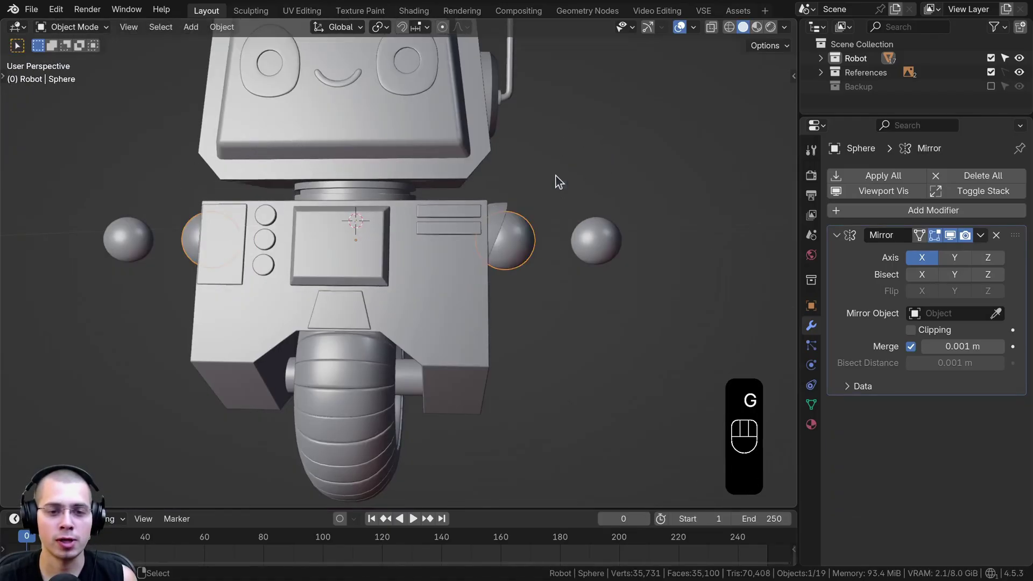
{"action": "middle_click_drag", "start_coordinate": [526, 166], "coordinate": [512, 199]}
{"action": "key", "text": "shift+s"}
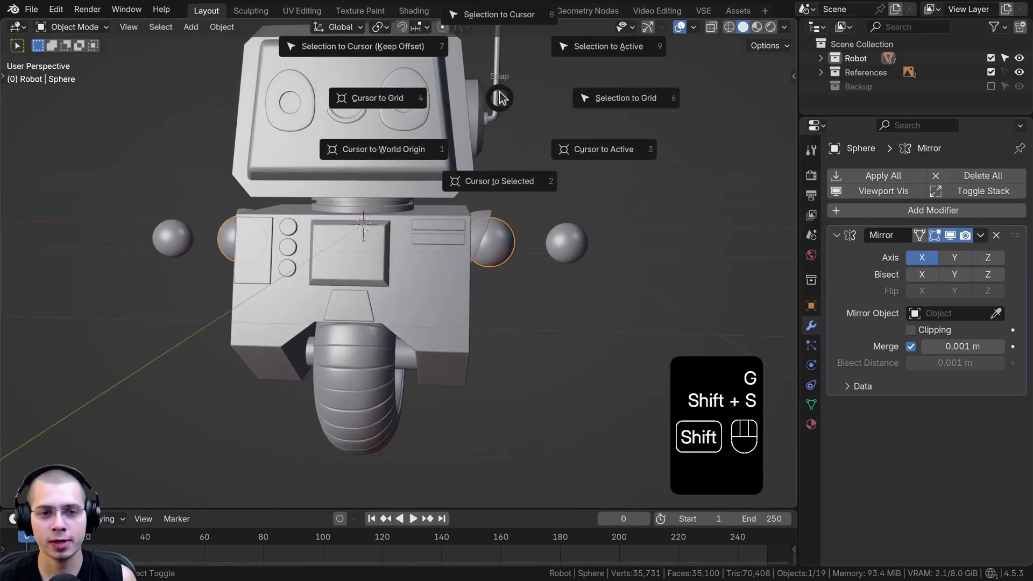
{"action": "left_click", "coordinate": [493, 192]}
{"action": "scroll", "coordinate": [303, 254], "scroll_direction": "up", "scroll_amount": 2}
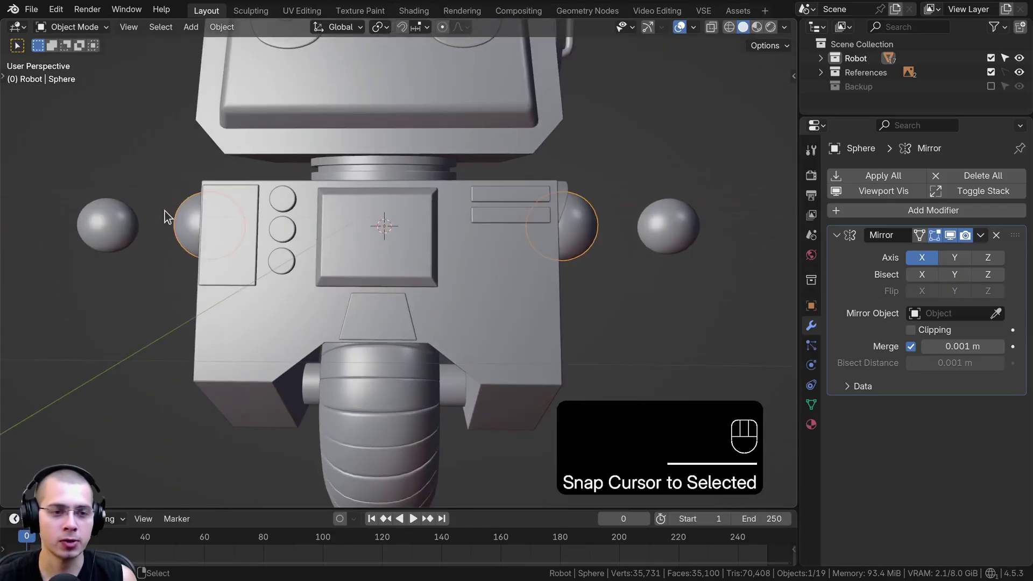
{"action": "scroll", "coordinate": [487, 255], "scroll_direction": "down", "scroll_amount": 3}
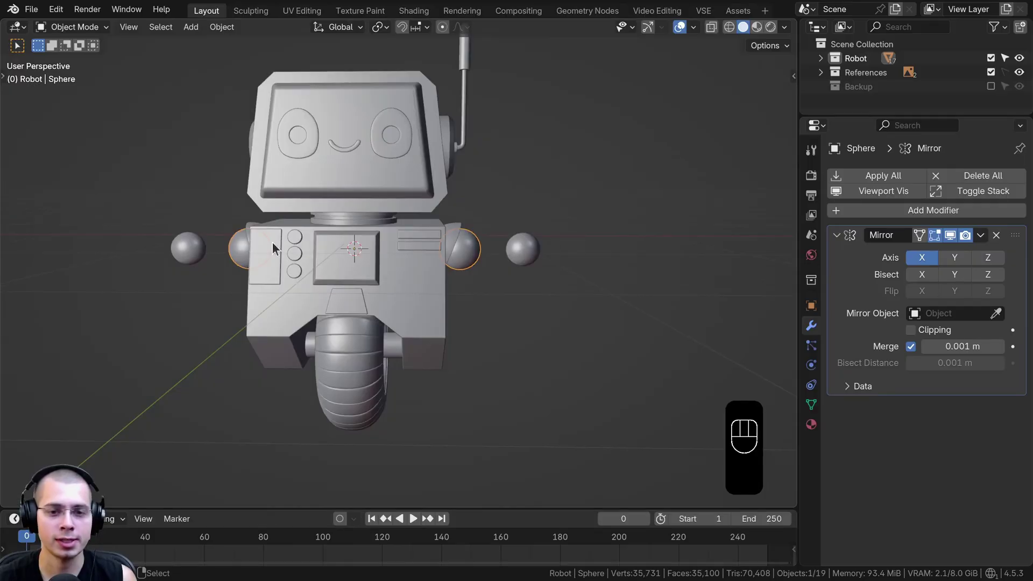
{"action": "middle_click_drag", "start_coordinate": [394, 250], "coordinate": [418, 215]}
{"action": "scroll", "coordinate": [417, 248], "scroll_direction": "up", "scroll_amount": 3}
{"action": "key", "text": "g"}
{"action": "middle_click", "coordinate": [458, 84]}
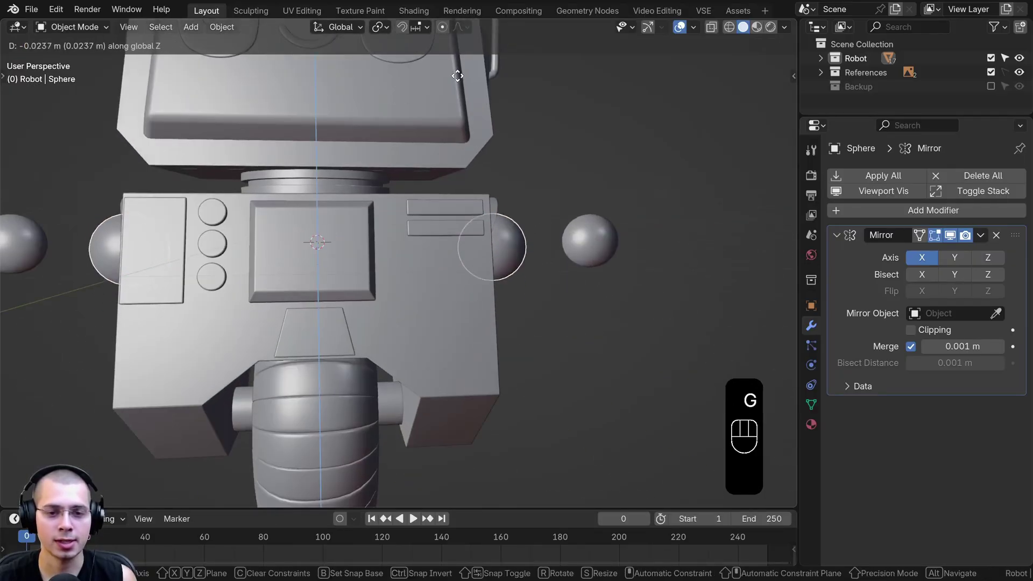
{"action": "left_click", "coordinate": [421, 251]}
{"action": "scroll", "coordinate": [415, 252], "scroll_direction": "down", "scroll_amount": 3}
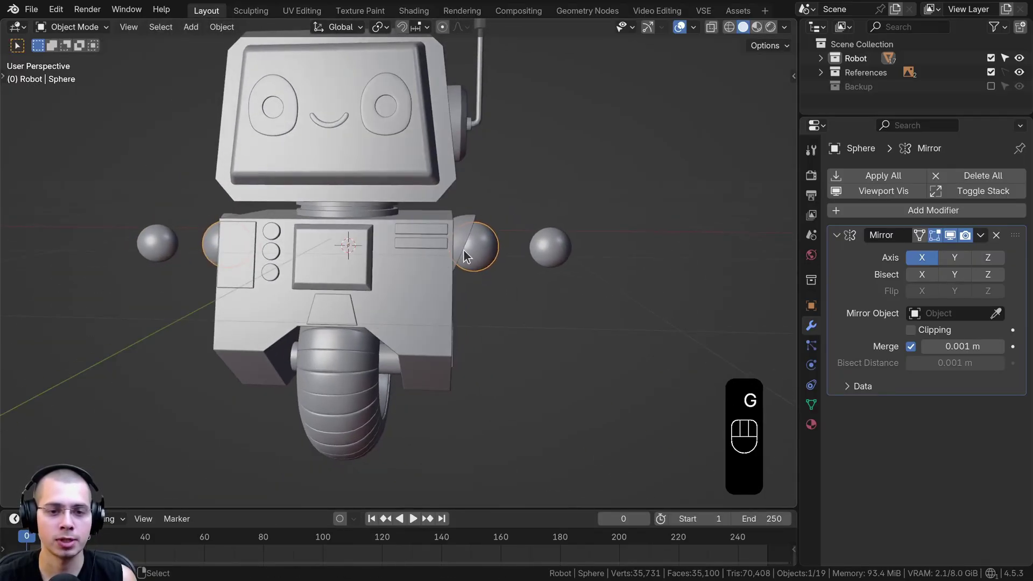
Add a 32-vertex cylinder mesh at the 3D cursor for the upper arm
{"action": "middle_click_drag", "start_coordinate": [443, 237], "coordinate": [343, 154]}
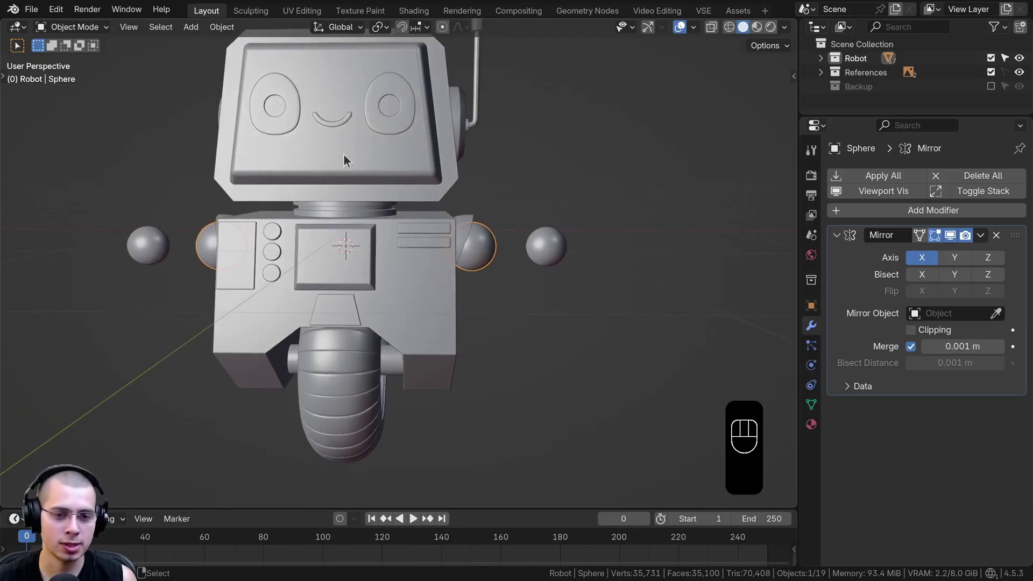
{"action": "key", "text": "shift+a"}
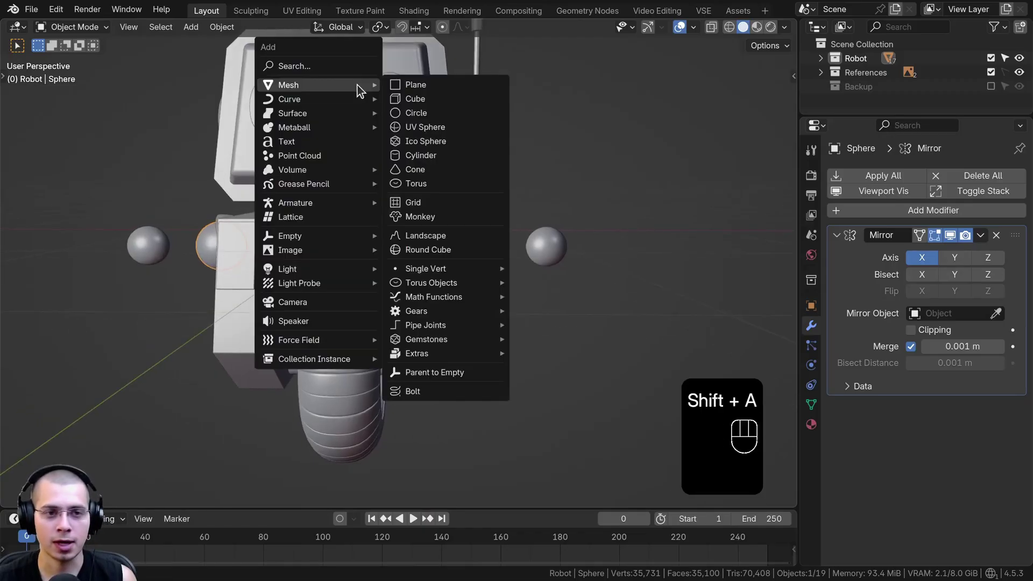
{"action": "left_click", "coordinate": [426, 154]}
{"action": "left_click", "coordinate": [32, 496]}
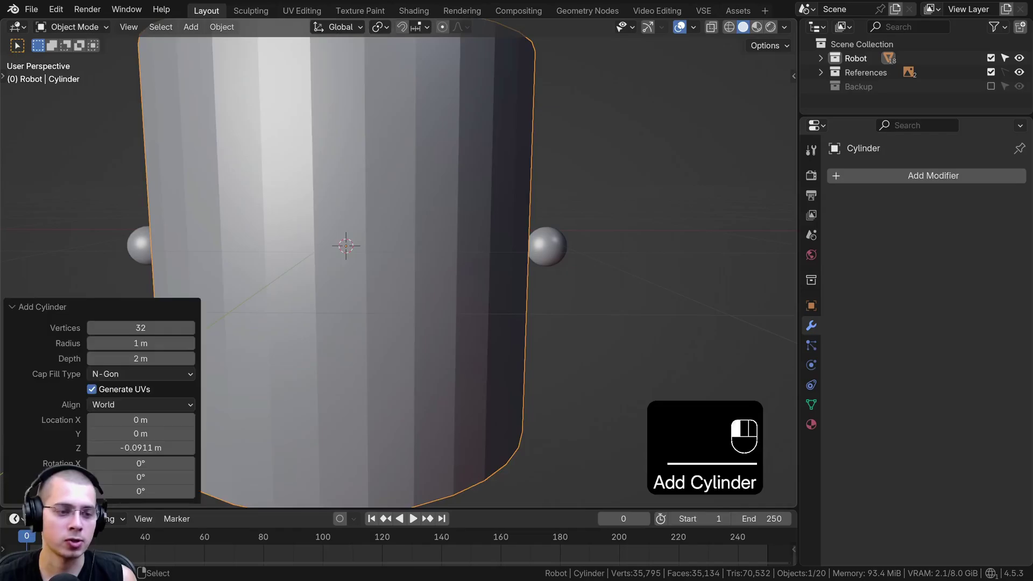
{"action": "left_click", "coordinate": [49, 305]}
In Edit Mode, scale the cylinder's mesh down to roughly arm thickness and move it along X between the shoulder and elbow spheres
{"action": "scroll", "coordinate": [618, 97], "scroll_direction": "down", "scroll_amount": 4}
{"action": "key", "text": "Tab"}
{"action": "key", "text": "s"}
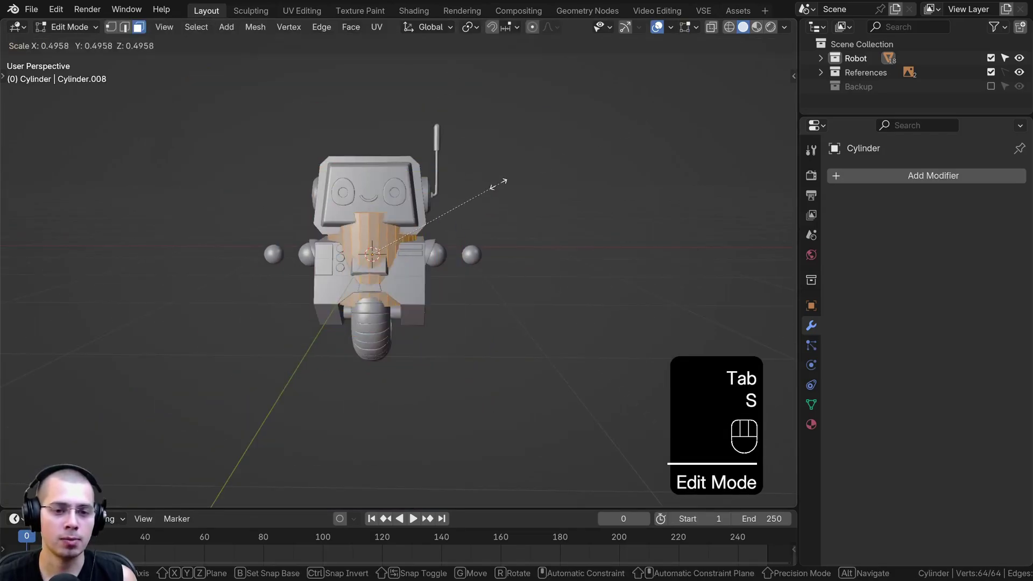
{"action": "left_click", "coordinate": [421, 227]}
{"action": "key", "text": "g"}
{"action": "key", "text": "x"}
{"action": "left_click", "coordinate": [511, 219]}
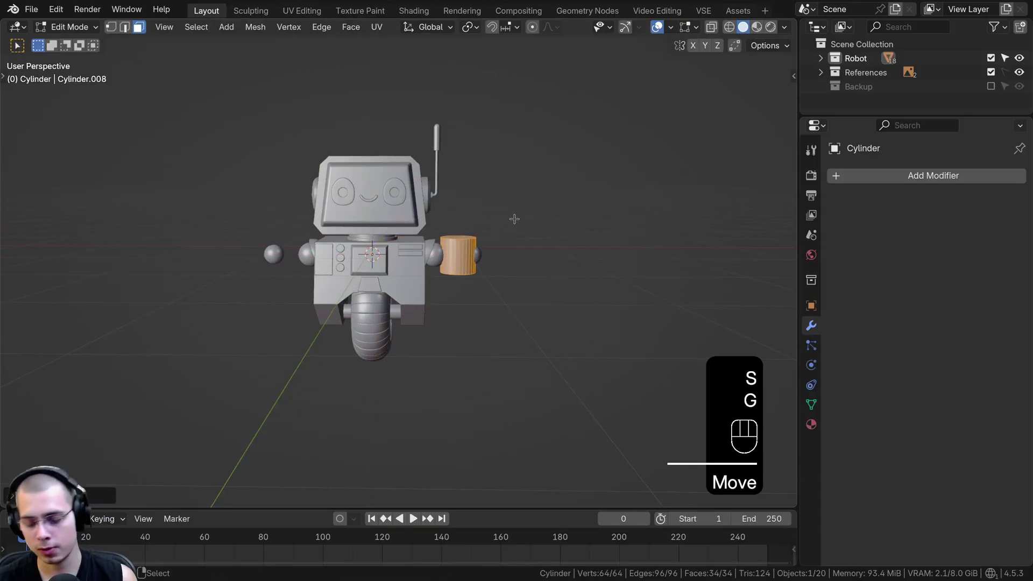
Rotate the cylinder's mesh 90° in the front view so it lies along the arm
{"action": "key", "text": "KP_1"}
{"action": "scroll", "coordinate": [426, 237], "scroll_direction": "up", "scroll_amount": 8}
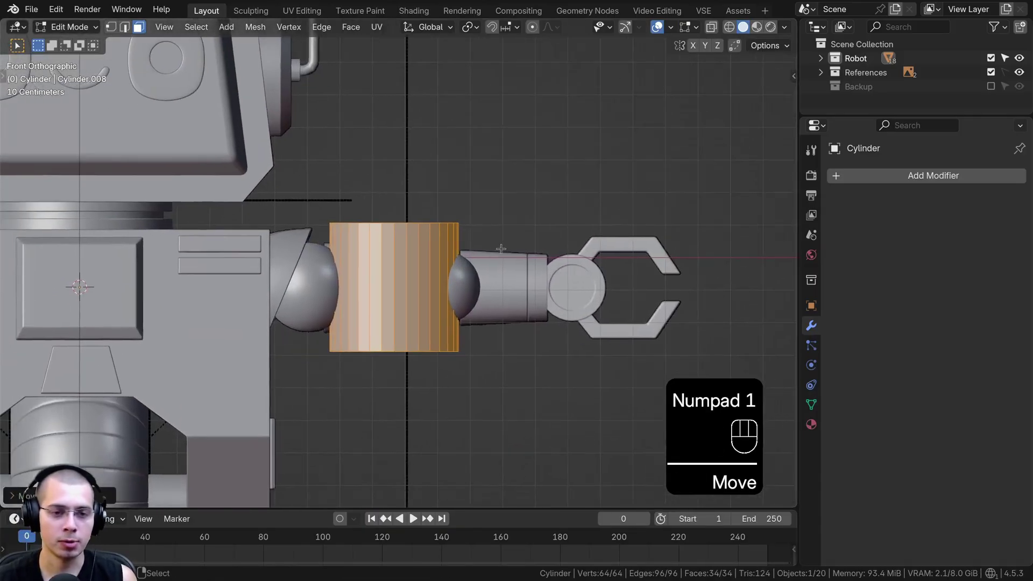
{"action": "type", "text": "r90"}
{"action": "key", "text": "Return"}
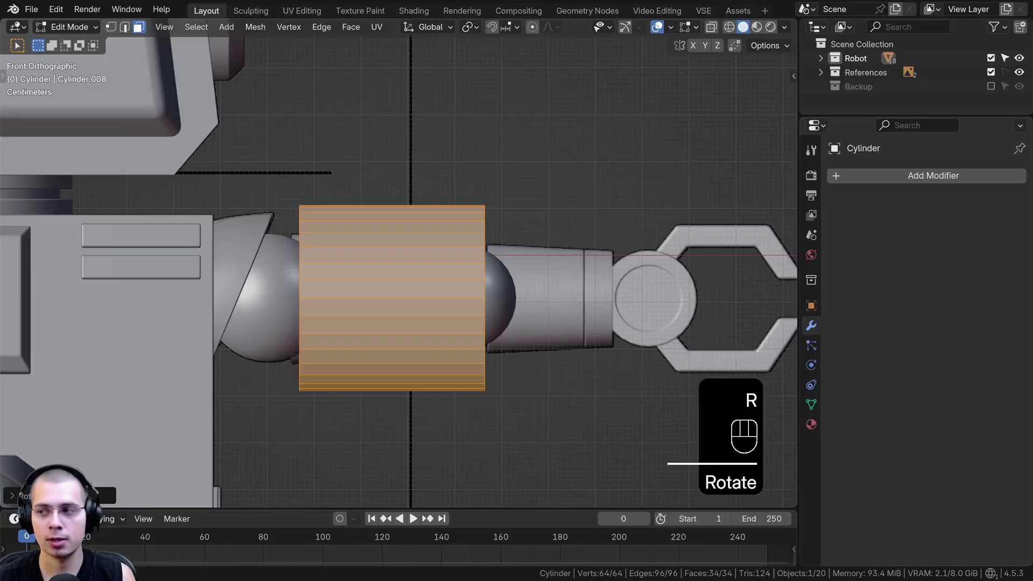
Scale down the cylinder's mesh and move it along X so its shoulder end lines up with the upper arm in the reference
{"action": "key", "text": "s"}
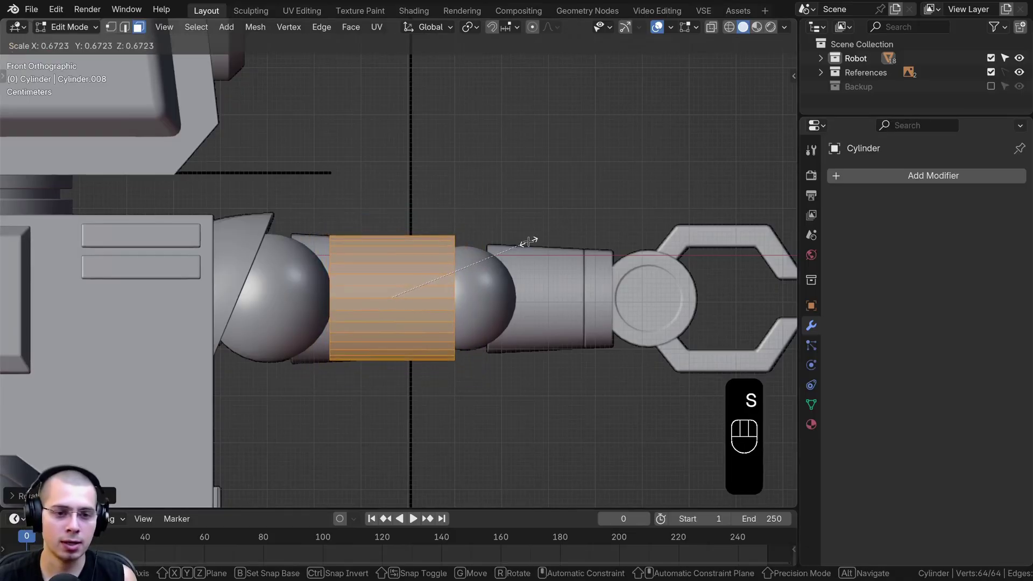
{"action": "left_click", "coordinate": [527, 239]}
{"action": "key", "text": "z"}
{"action": "left_click", "coordinate": [458, 250]}
{"action": "key", "text": "g"}
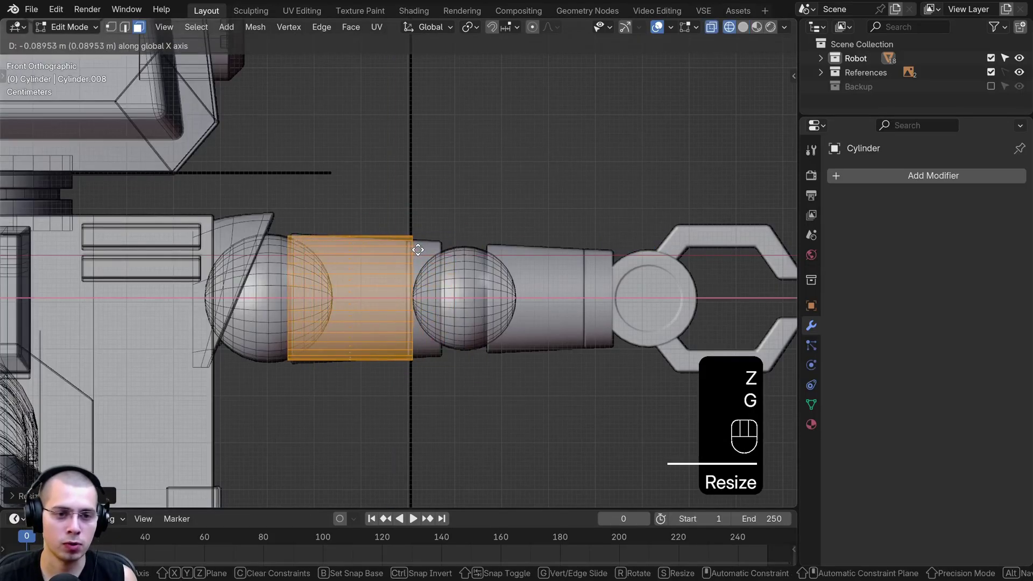
{"action": "left_click", "coordinate": [417, 250]}
{"action": "key", "text": "s"}
{"action": "left_click", "coordinate": [454, 242]}
{"action": "key", "text": "g"}
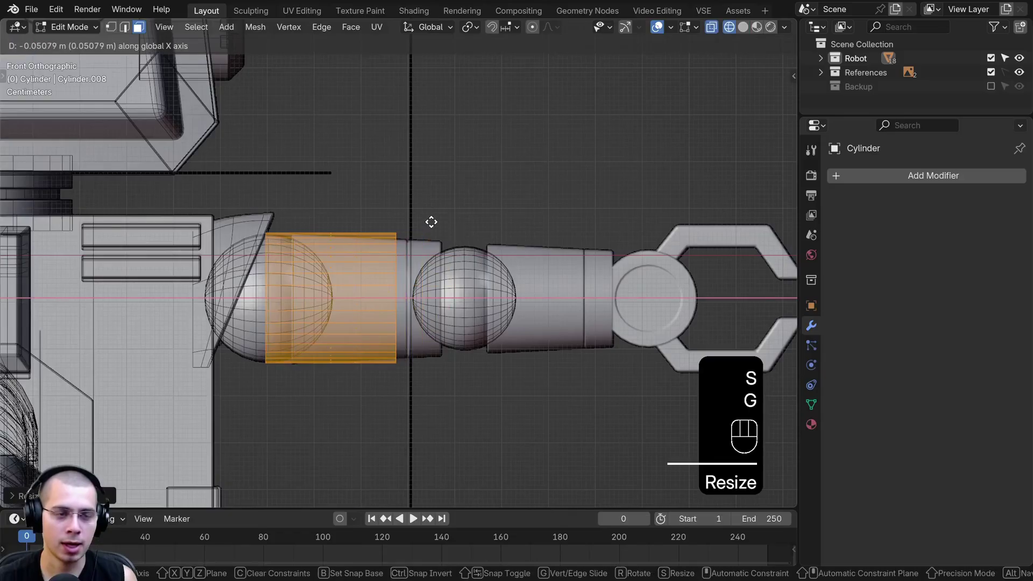
{"action": "left_click", "coordinate": [456, 239]}
Move the cylinder's elbow-end vertices along X to the reference's upper arm end and scale them to about 0.906 for a taper
{"action": "left_click", "coordinate": [111, 27]}
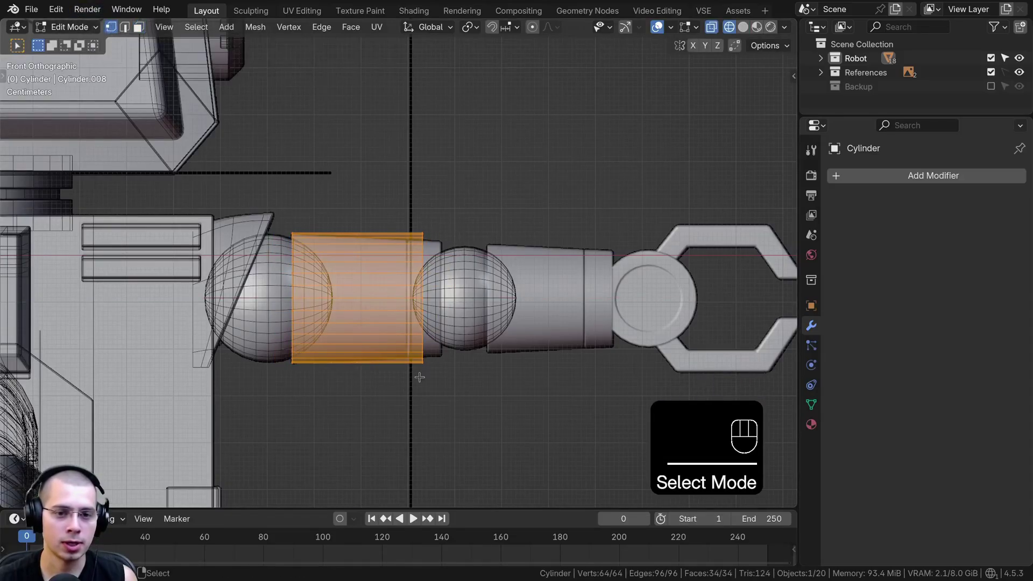
{"action": "left_click_drag", "start_coordinate": [371, 129], "coordinate": [565, 505]}
{"action": "scroll", "coordinate": [504, 249], "scroll_direction": "up", "scroll_amount": 3}
{"action": "key", "text": "g"}
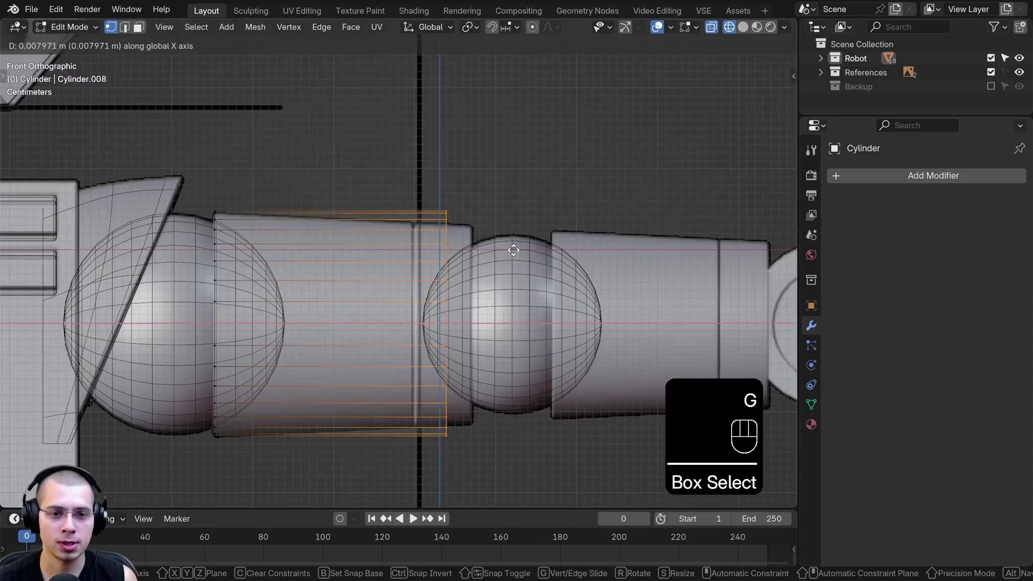
{"action": "left_click", "coordinate": [538, 252]}
{"action": "key", "text": "s"}
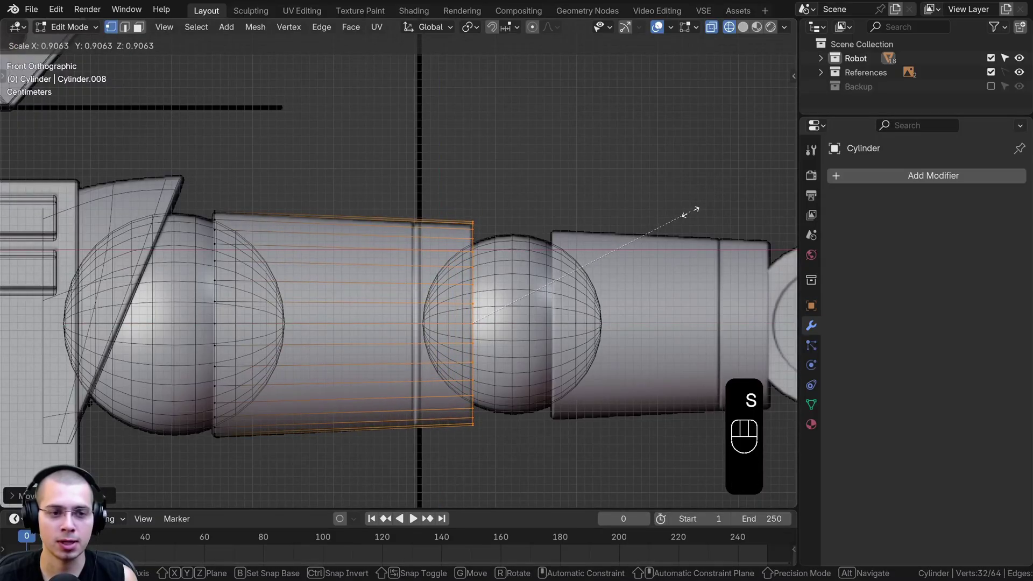
{"action": "left_click", "coordinate": [689, 212]}
{"action": "scroll", "coordinate": [491, 341], "scroll_direction": "down", "scroll_amount": 4}
{"action": "key", "text": "Tab"}
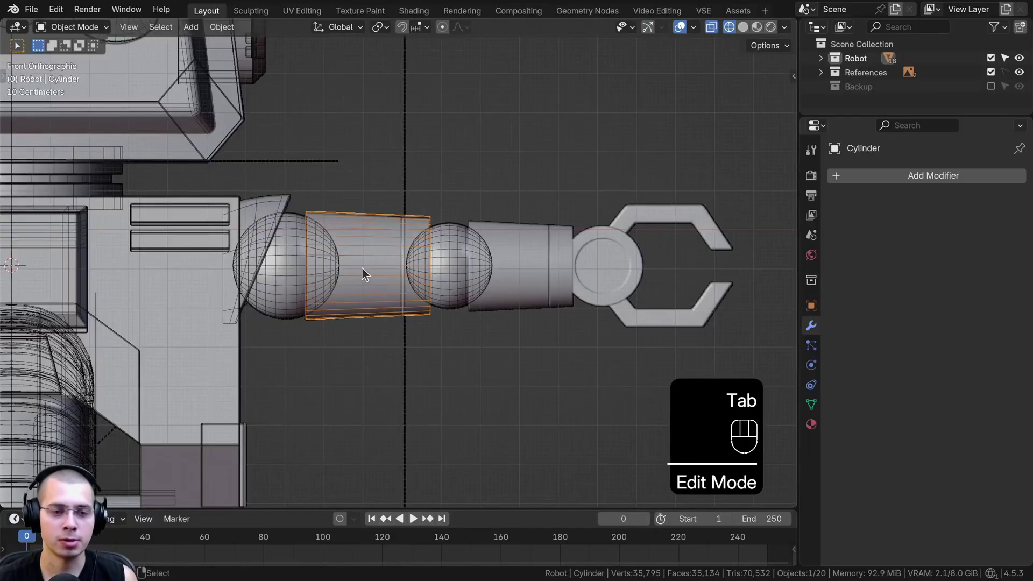
Duplicate the upper arm cylinder in place and, in Edit Mode, move the copy's whole mesh along X onto the forearm reference
{"action": "scroll", "coordinate": [359, 264], "scroll_direction": "down", "scroll_amount": 2}
{"action": "key", "text": "shift+d"}
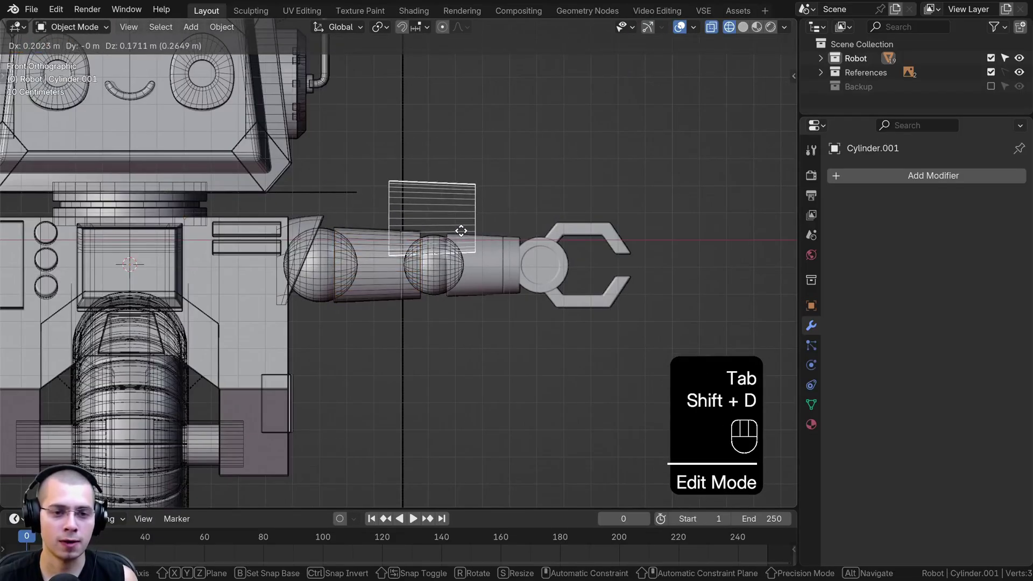
{"action": "right_click", "coordinate": [460, 237]}
{"action": "scroll", "coordinate": [460, 237], "scroll_direction": "down", "scroll_amount": 2}
{"action": "key", "text": "Tab"}
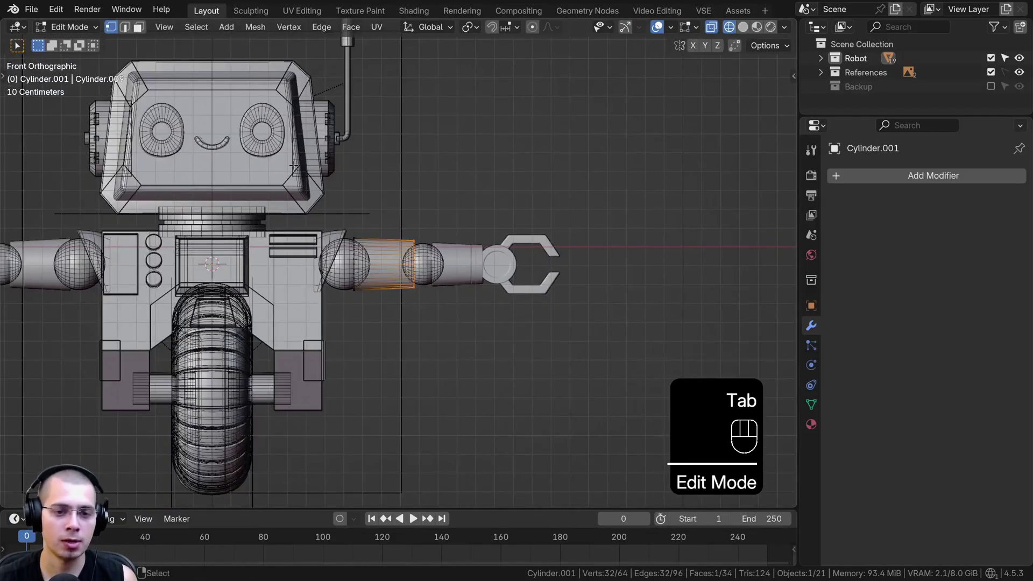
{"action": "key", "text": "a"}
{"action": "key", "text": "a"}
{"action": "scroll", "coordinate": [396, 225], "scroll_direction": "up", "scroll_amount": 4}
{"action": "key", "text": "g"}
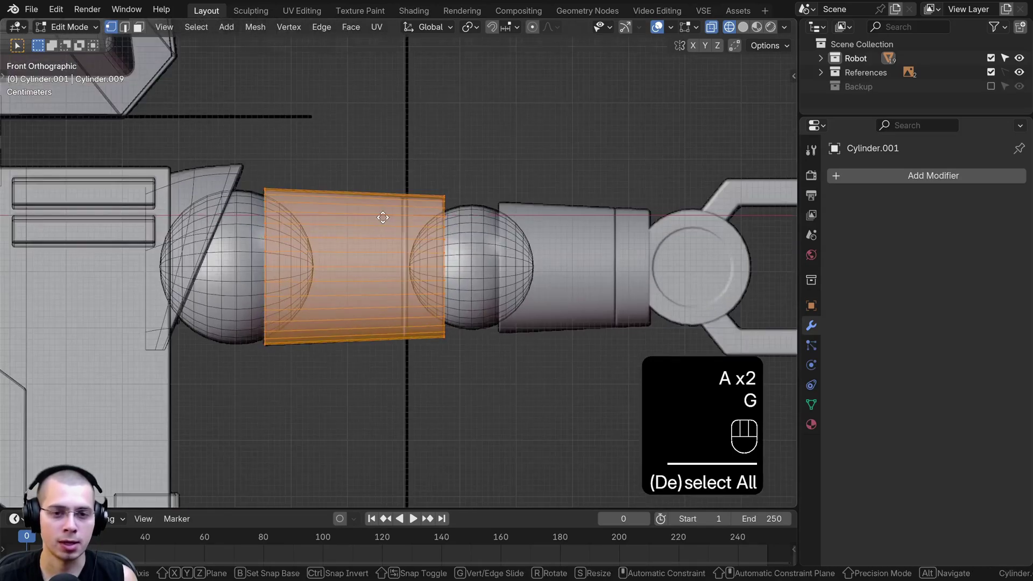
{"action": "key", "text": "x"}
{"action": "left_click", "coordinate": [613, 217]}
{"action": "middle_click_drag", "start_coordinate": [547, 225], "coordinate": [372, 252], "text": "shift"}
{"action": "scroll", "coordinate": [373, 252], "scroll_direction": "up", "scroll_amount": 1}
Scale the forearm cylinder's mesh and adjust it along X until it fits the reference between the elbow ball and the wrist
{"action": "key", "text": "s"}
{"action": "left_click", "coordinate": [607, 250]}
{"action": "key", "text": "g"}
{"action": "key", "text": "x"}
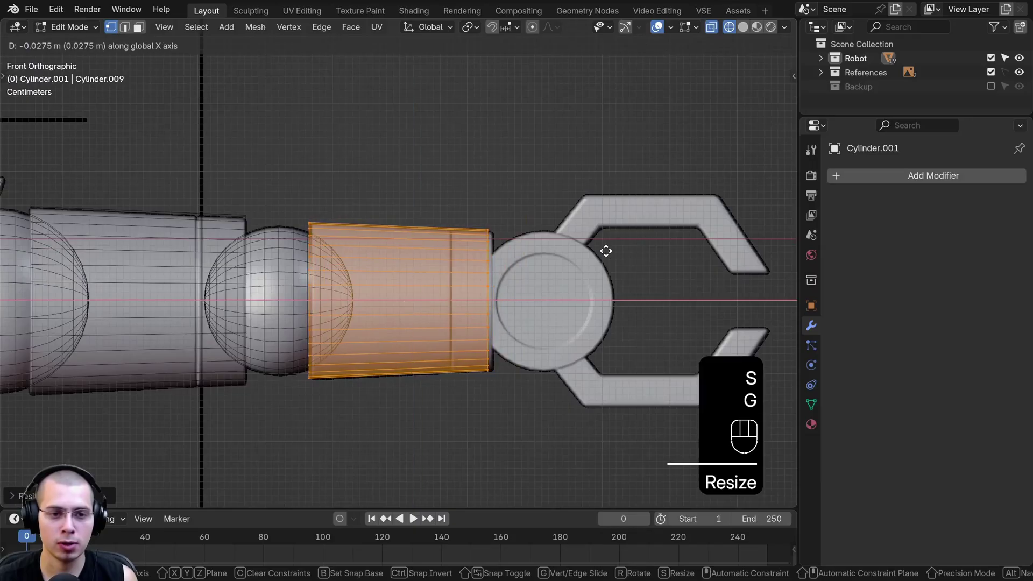
{"action": "left_click", "coordinate": [609, 251]}
{"action": "key", "text": "s"}
{"action": "middle_click", "coordinate": [611, 251]}
{"action": "left_click", "coordinate": [618, 249]}
{"action": "key", "text": "g"}
{"action": "middle_click", "coordinate": [618, 249]}
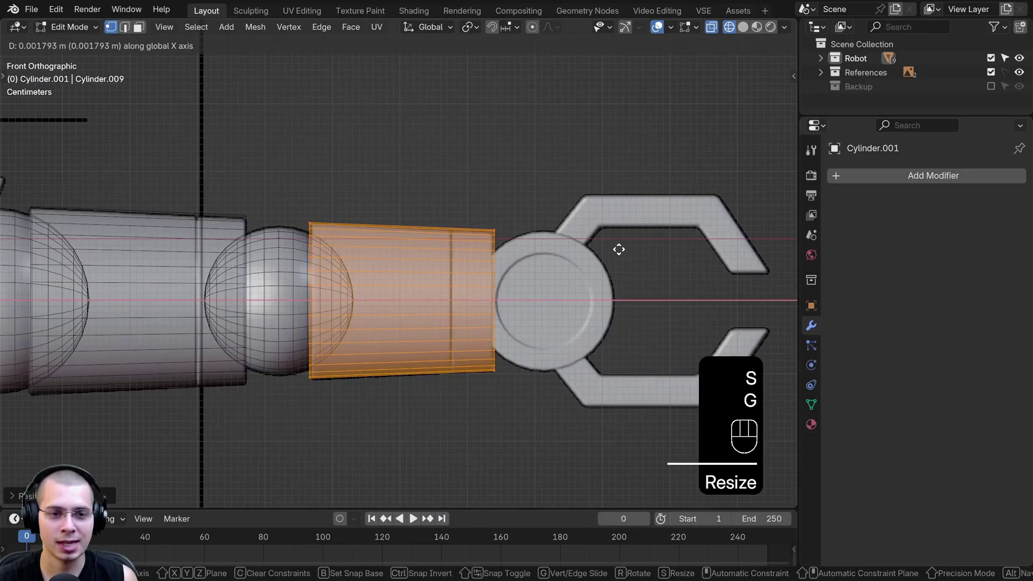
{"action": "left_click", "coordinate": [616, 249]}
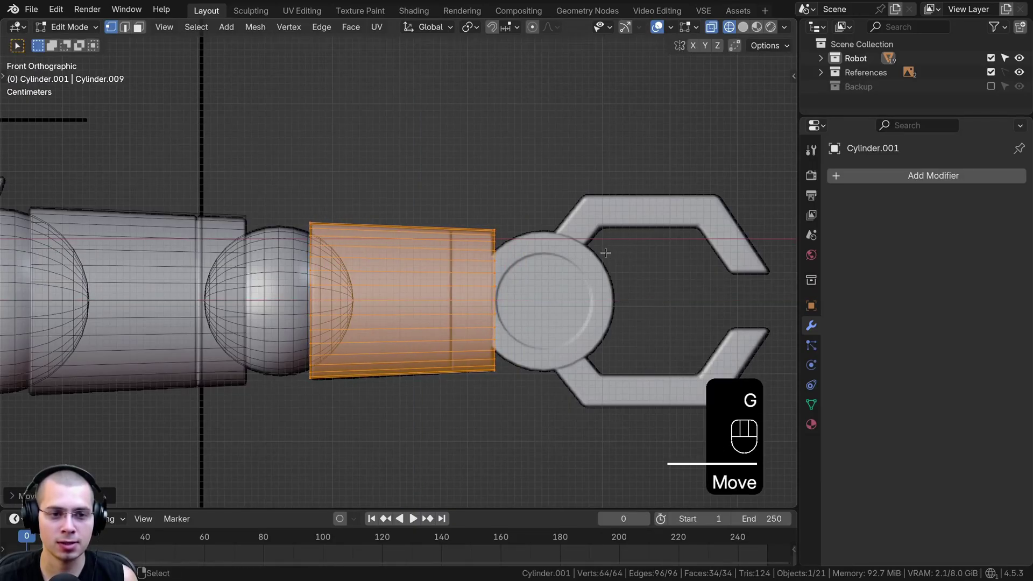
{"action": "key", "text": "s"}
{"action": "left_click", "coordinate": [606, 249]}
Add a loop cut around the upper arm cylinder and slide it to the reference's groove near the elbow
{"action": "scroll", "coordinate": [376, 255], "scroll_direction": "down", "scroll_amount": 3}
{"action": "middle_click_drag", "start_coordinate": [396, 257], "coordinate": [430, 253], "text": "shift"}
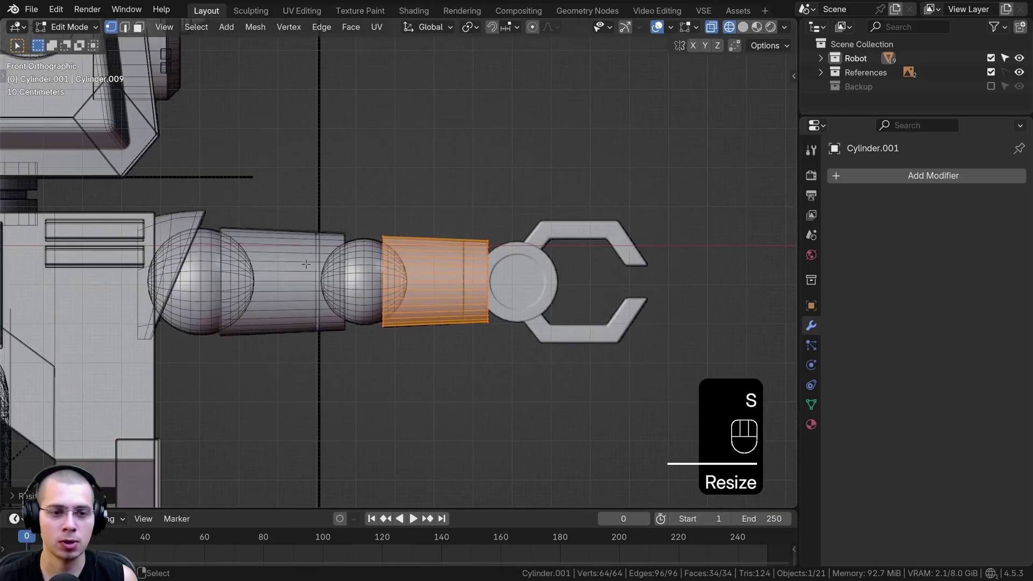
{"action": "middle_click_drag", "start_coordinate": [304, 263], "coordinate": [337, 265], "text": "shift"}
{"action": "scroll", "coordinate": [344, 258], "scroll_direction": "up", "scroll_amount": 8}
{"action": "scroll", "coordinate": [335, 259], "scroll_direction": "down", "scroll_amount": 5}
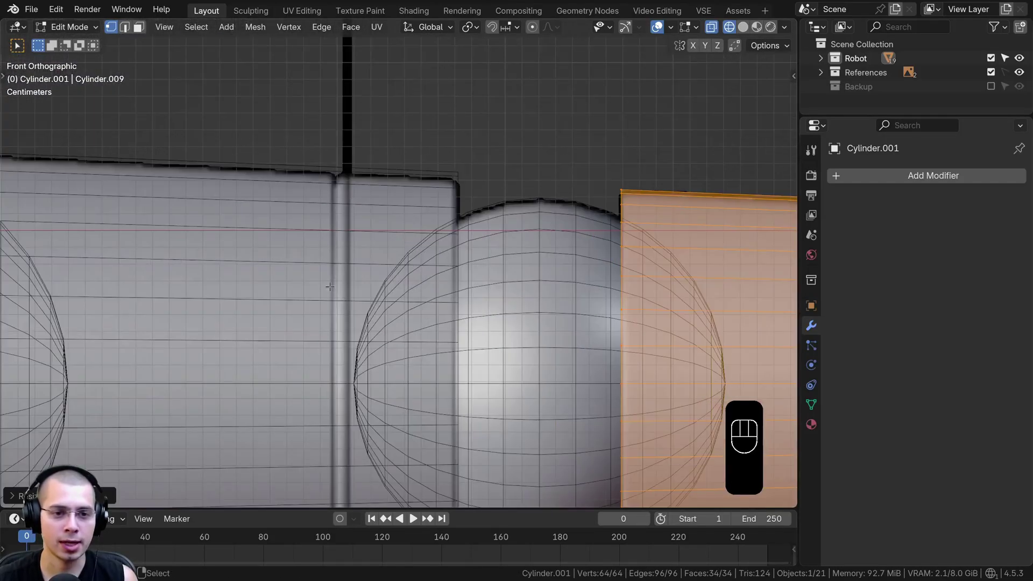
{"action": "key", "text": "Tab"}
{"action": "left_click", "coordinate": [345, 267]}
{"action": "left_click", "coordinate": [359, 261], "text": "shift"}
{"action": "scroll", "coordinate": [359, 261], "scroll_direction": "up", "scroll_amount": 2}
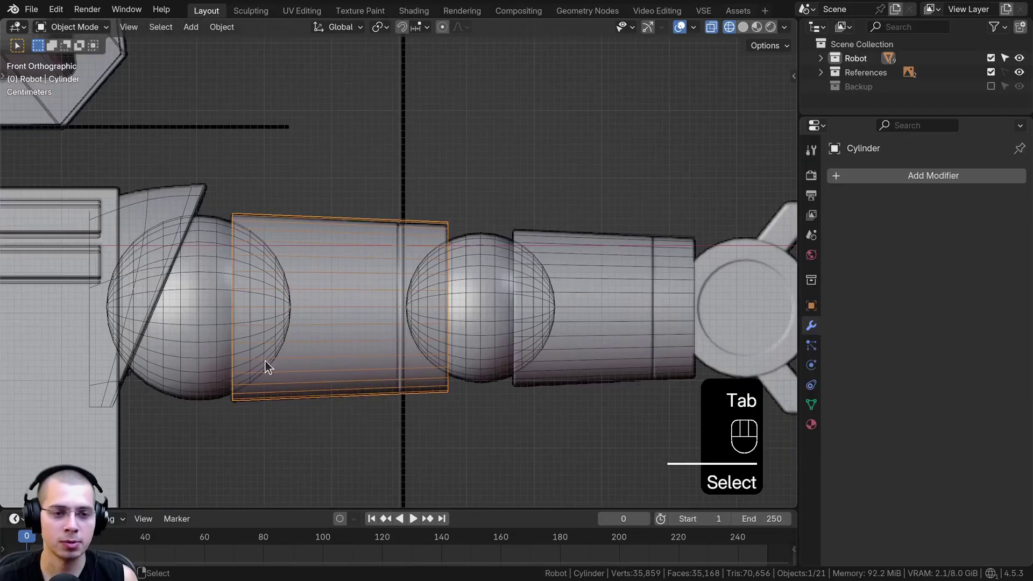
{"action": "scroll", "coordinate": [376, 284], "scroll_direction": "up", "scroll_amount": 2}
{"action": "key", "text": "Tab"}
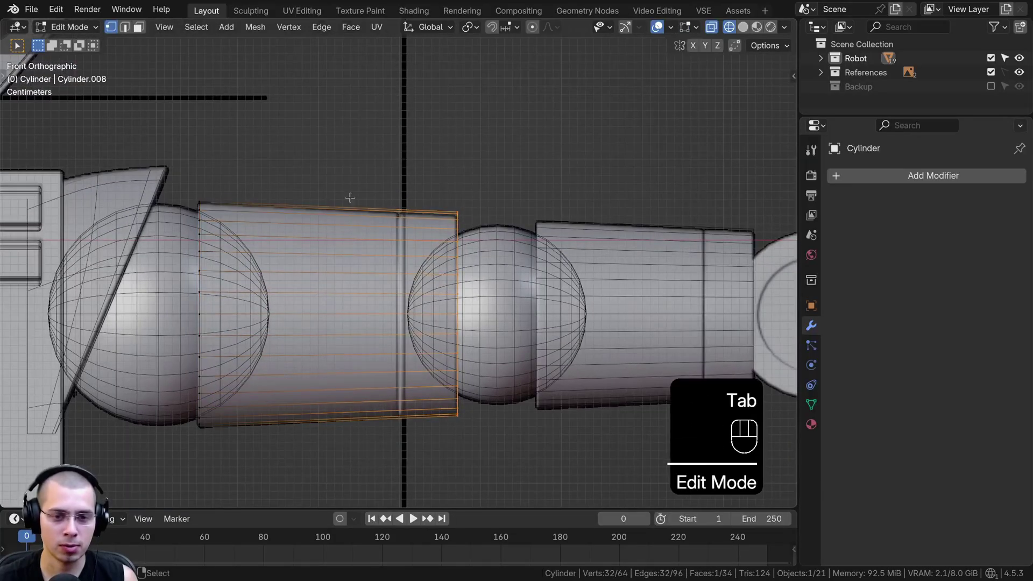
{"action": "scroll", "coordinate": [350, 196], "scroll_direction": "up", "scroll_amount": 3}
{"action": "key", "text": "ctrl+r"}
{"action": "left_click", "coordinate": [334, 161]}
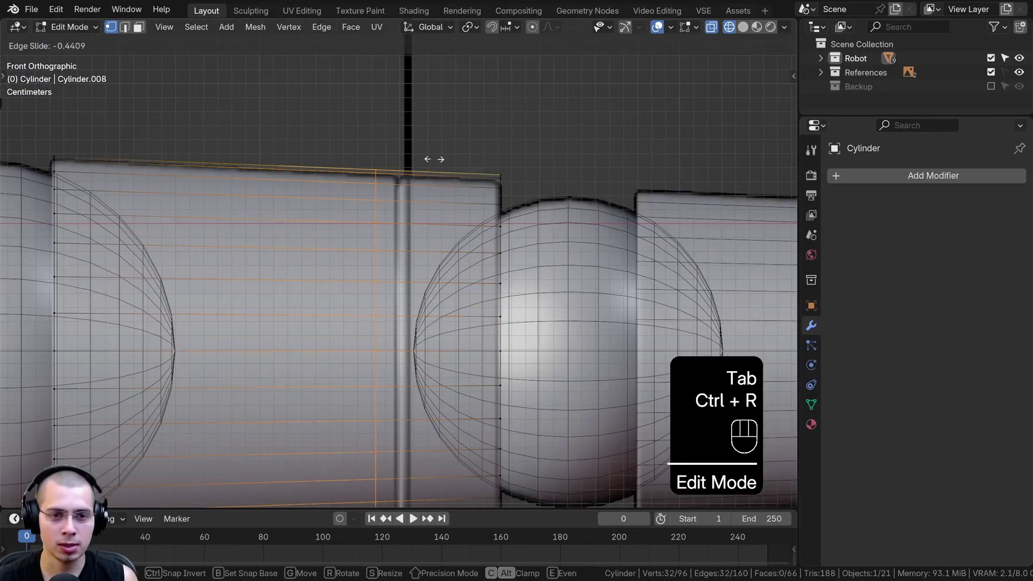
{"action": "left_click", "coordinate": [457, 159]}
Bevel the upper arm's new edge loop into a narrow one-segment band with an offset of about 0.001 m
{"action": "scroll", "coordinate": [484, 158], "scroll_direction": "up", "scroll_amount": 2}
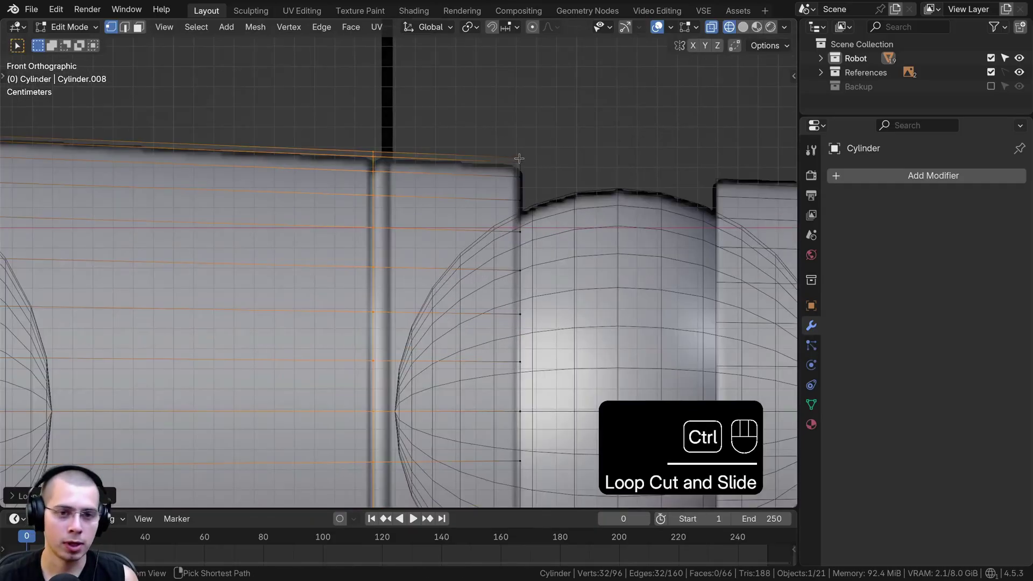
{"action": "key", "text": "ctrl+b"}
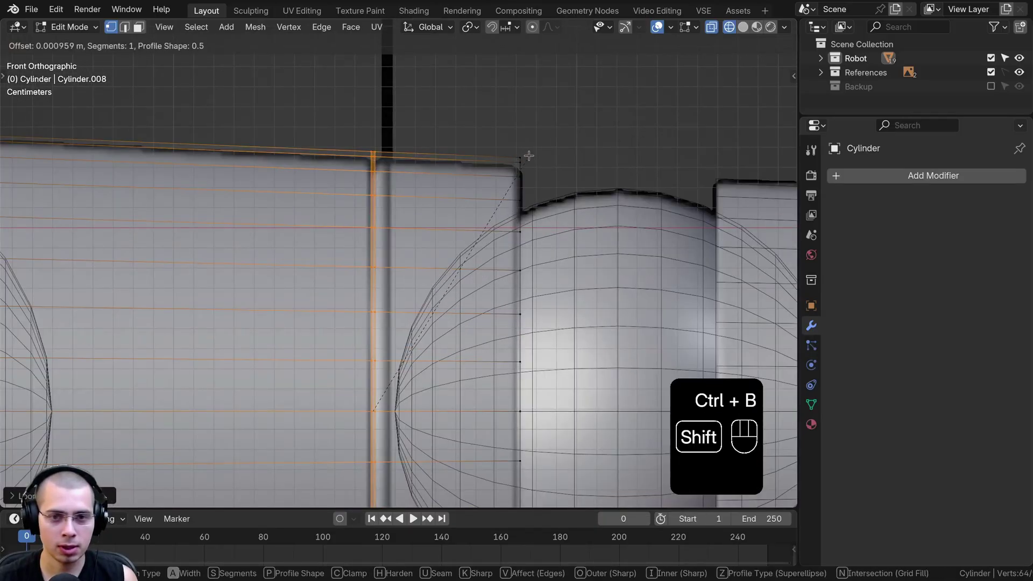
{"action": "left_click", "coordinate": [528, 155]}
{"action": "scroll", "coordinate": [528, 155], "scroll_direction": "up", "scroll_amount": 1}
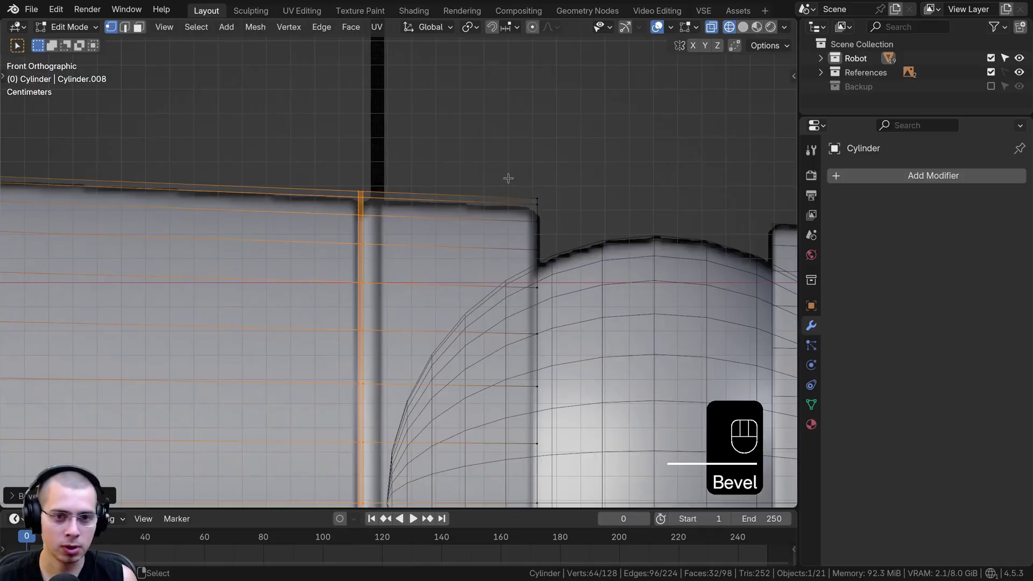
Extrude the narrow band and shrink it inward along its normals to form a groove around the upper arm
{"action": "key", "text": "e"}
{"action": "left_click", "coordinate": [545, 142]}
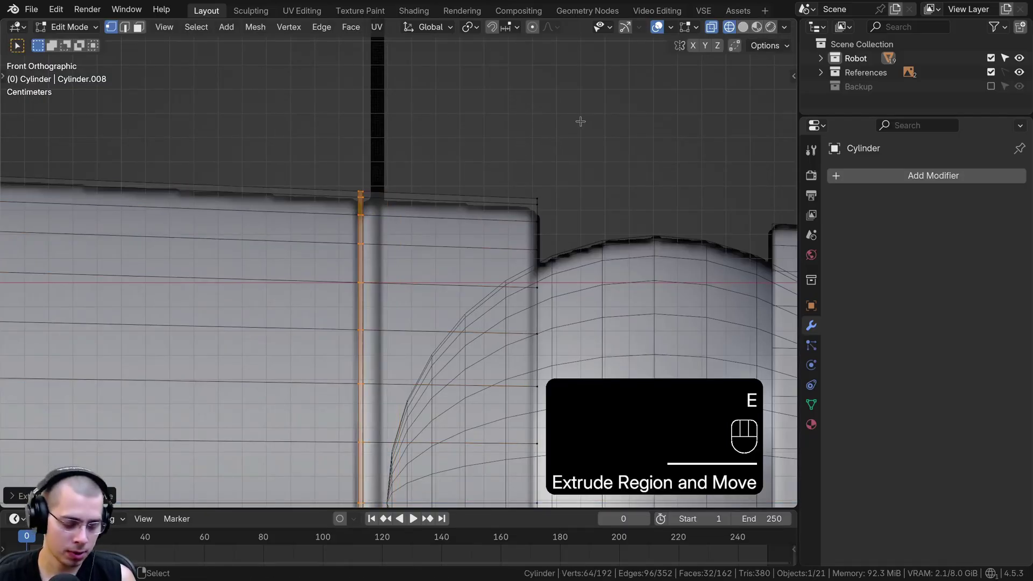
{"action": "scroll", "coordinate": [581, 122], "scroll_direction": "up", "scroll_amount": 2}
{"action": "key", "text": "alt+s"}
{"action": "left_click", "coordinate": [565, 128]}
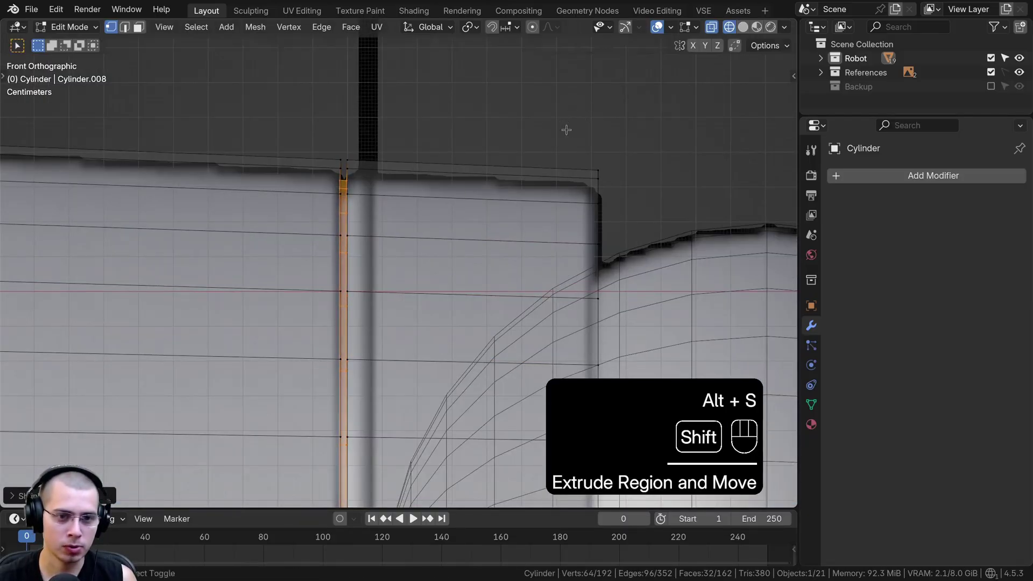
{"action": "key", "text": "g"}
{"action": "key", "text": "x"}
{"action": "left_click", "coordinate": [566, 128]}
{"action": "key", "text": "z"}
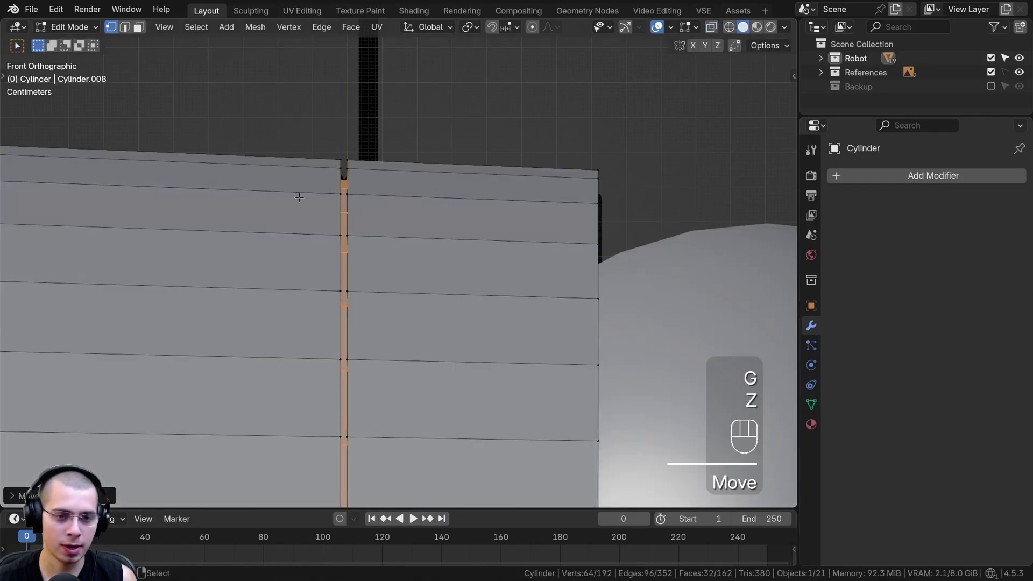
{"action": "key", "text": "Tab"}
{"action": "scroll", "coordinate": [343, 231], "scroll_direction": "down", "scroll_amount": 7}
{"action": "mouse_move", "coordinate": [343, 231]}
{"action": "middle_mouse_down"}
{"action": "mouse_move", "coordinate": [310, 227]}
{"action": "mouse_move", "coordinate": [353, 303]}
{"action": "mouse_move", "coordinate": [328, 277]}
{"action": "middle_mouse_up"}
{"action": "scroll", "coordinate": [361, 290], "scroll_direction": "down", "scroll_amount": 2}
Move the wrist-end vertices of the forearm cylinder back along X to the seam line in the reference
{"action": "left_click", "coordinate": [480, 280]}
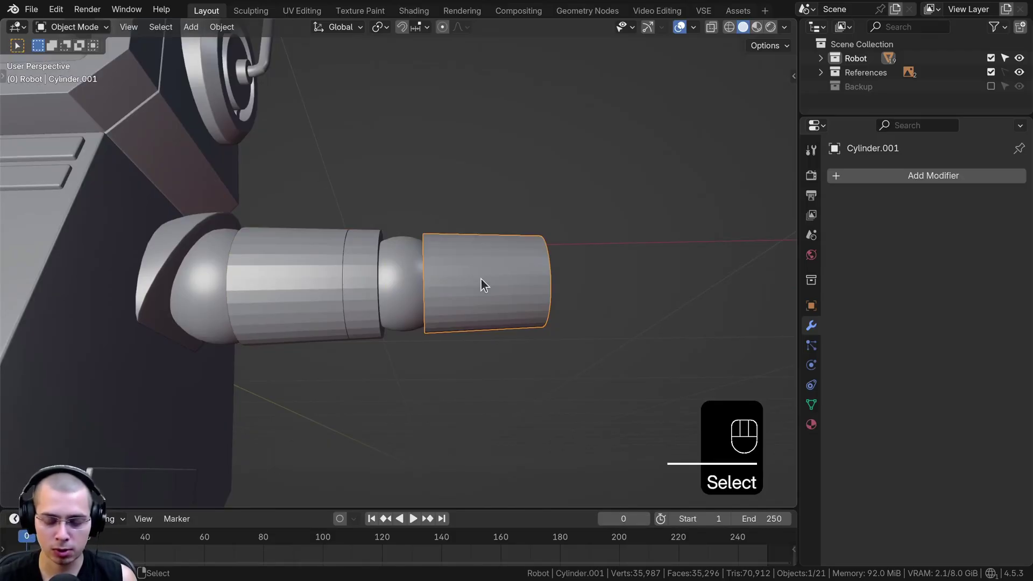
{"action": "key", "text": "KP_1"}
{"action": "key", "text": "Tab"}
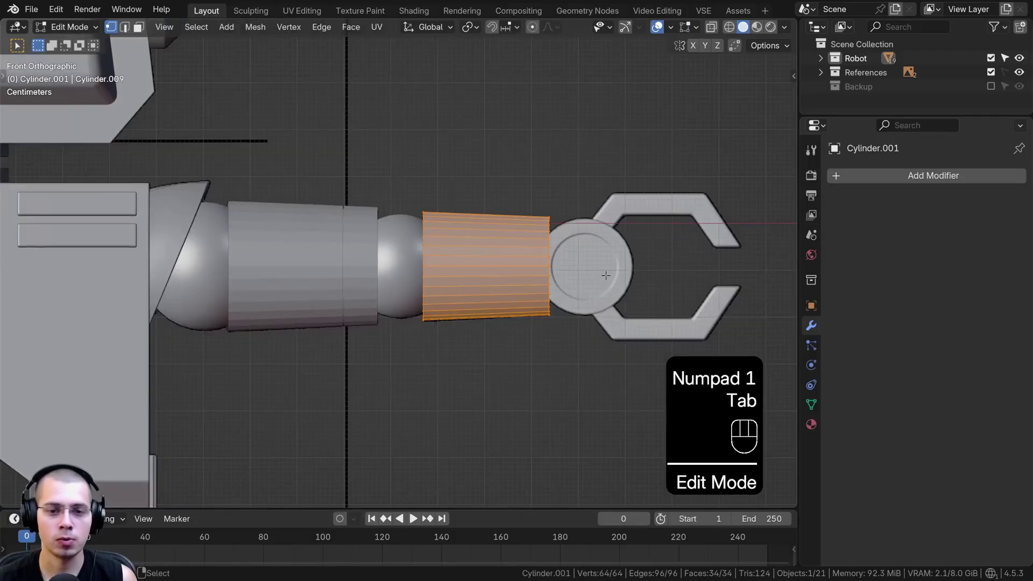
{"action": "key", "text": "z"}
{"action": "key", "text": "a"}
{"action": "scroll", "coordinate": [407, 132], "scroll_direction": "up", "scroll_amount": 8}
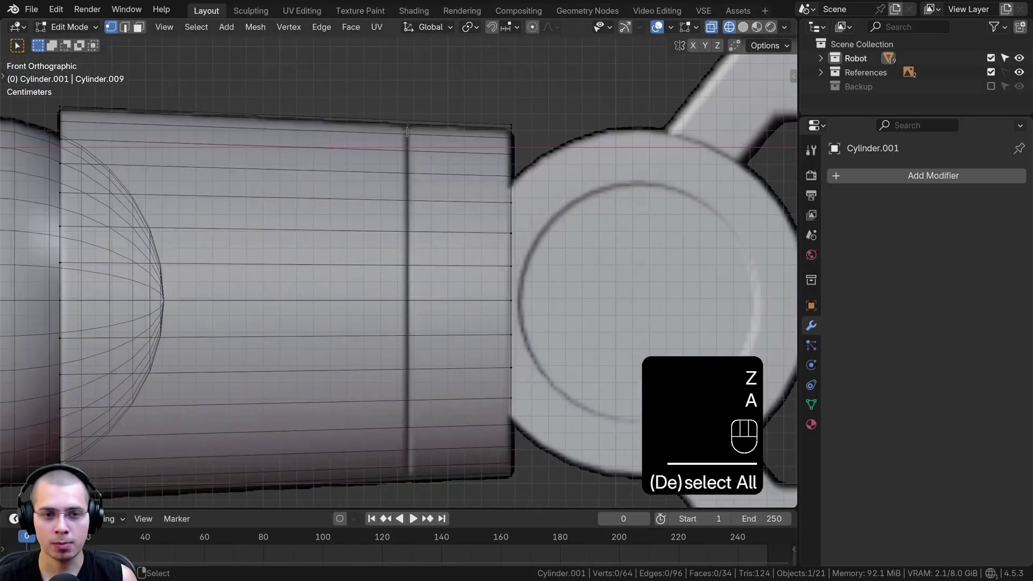
{"action": "scroll", "coordinate": [482, 352], "scroll_direction": "down", "scroll_amount": 1}
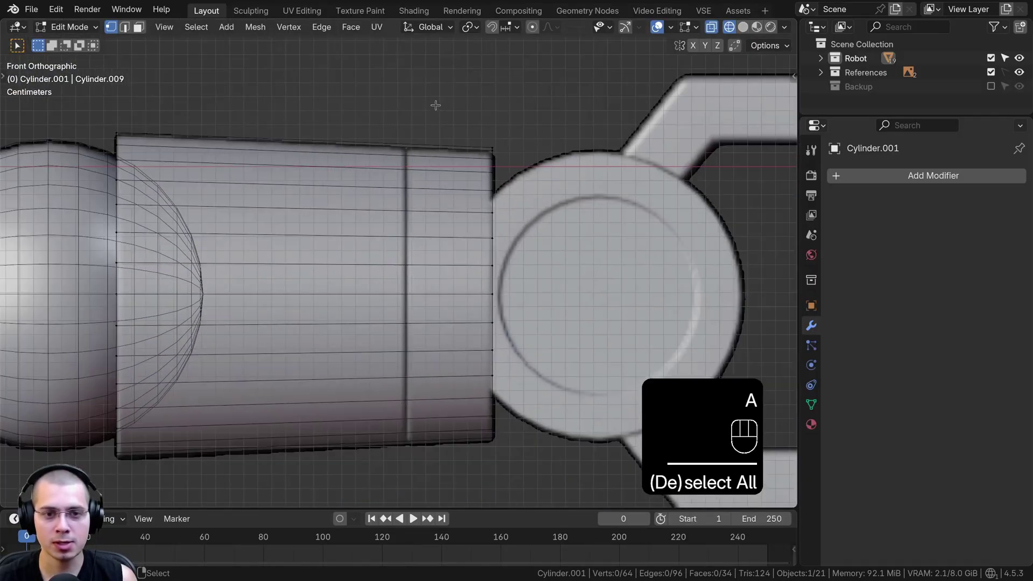
{"action": "left_click_drag", "start_coordinate": [436, 105], "coordinate": [513, 507]}
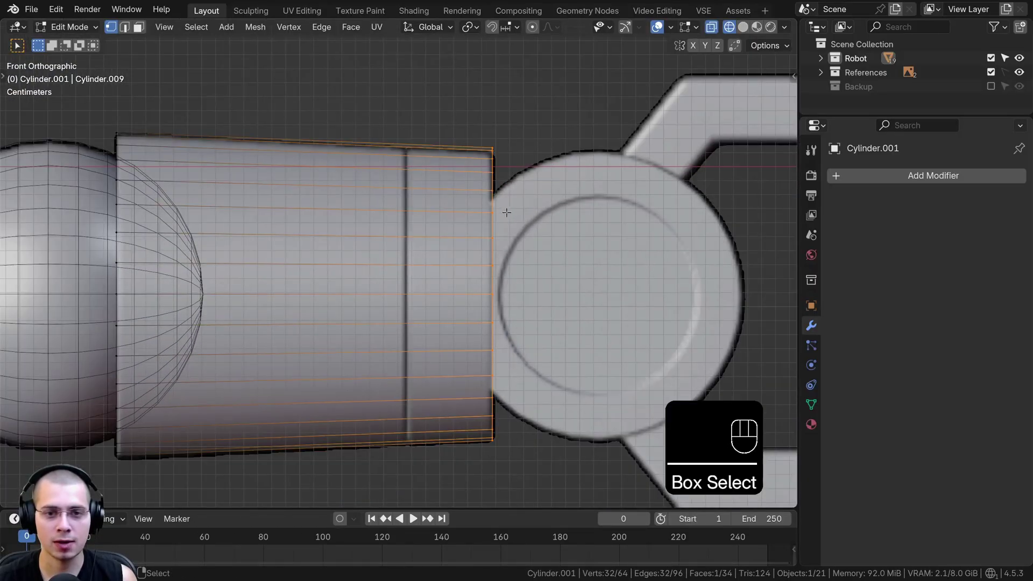
{"action": "scroll", "coordinate": [506, 213], "scroll_direction": "down", "scroll_amount": 2}
{"action": "key", "text": "g"}
{"action": "key", "text": "x"}
{"action": "left_click", "coordinate": [486, 225]}
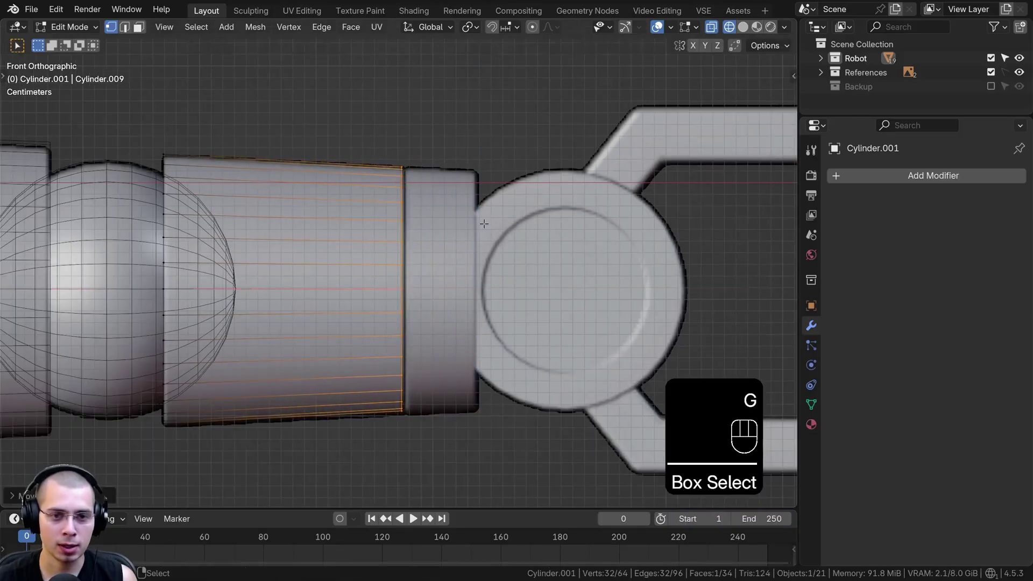
Scale the forearm's end loop to the reference thickness and fine-tune its position along X at the seam
{"action": "key", "text": "s"}
{"action": "left_click", "coordinate": [487, 225]}
{"action": "key", "text": "g"}
{"action": "key", "text": "x"}
{"action": "key", "text": "shift"}
{"action": "left_click", "coordinate": [488, 227]}
Duplicate the forearm's end loop and offset the copy about 0.0008 m along X, leaving a thin gap
{"action": "scroll", "coordinate": [487, 215], "scroll_direction": "up", "scroll_amount": 3}
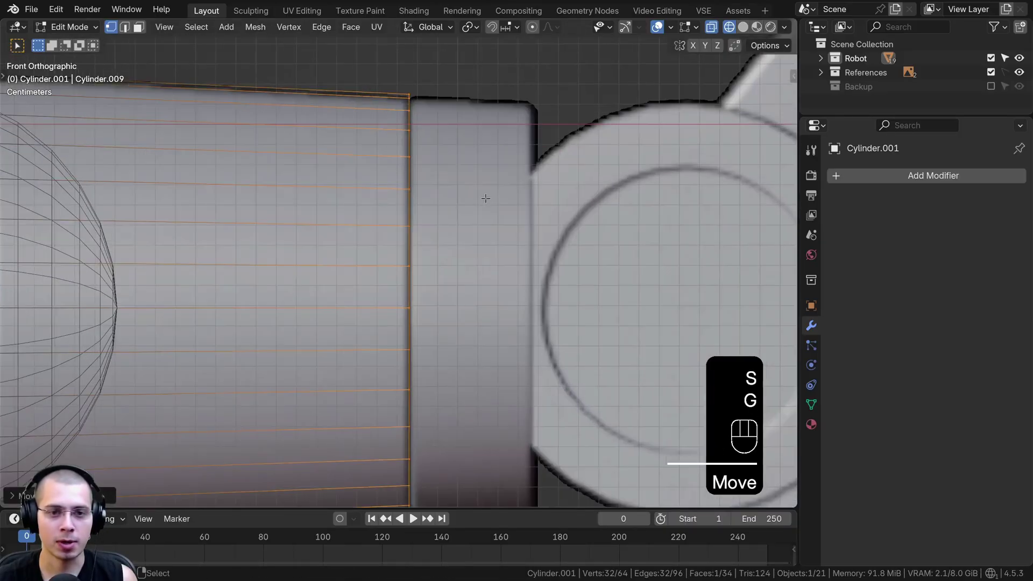
{"action": "key", "text": "shift+d"}
{"action": "key", "text": "x"}
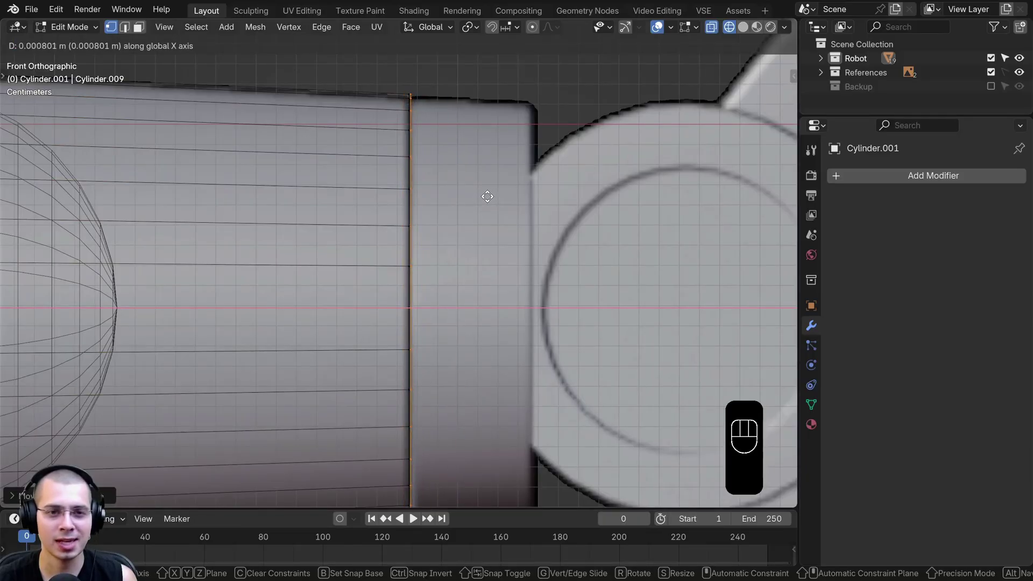
{"action": "left_click", "coordinate": [485, 177]}
Extrude the duplicated loop to the wrist end of the reference and scale its end to about 0.962 to continue the taper
{"action": "key", "text": "e"}
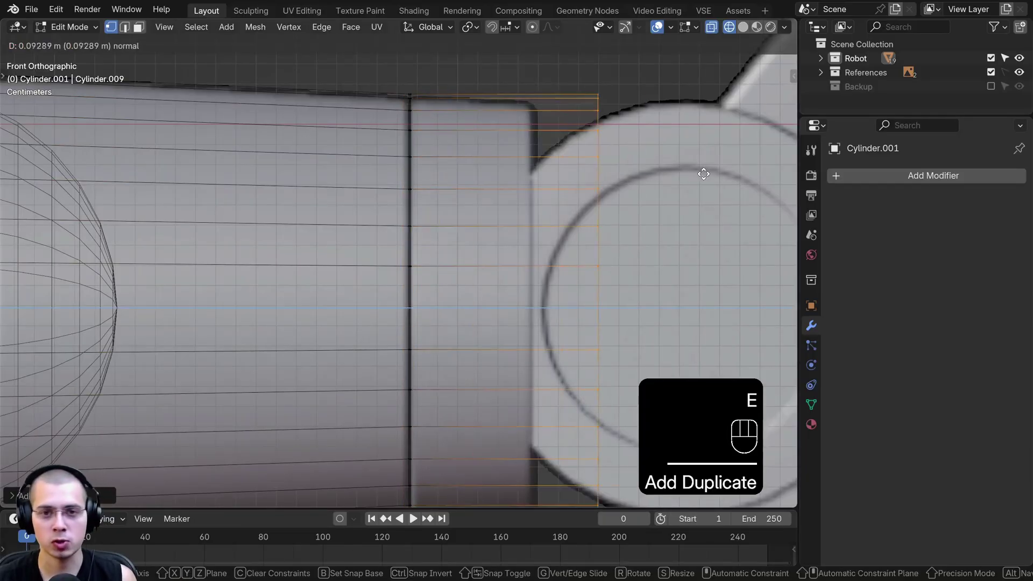
{"action": "left_click", "coordinate": [600, 170]}
{"action": "middle_click_drag", "start_coordinate": [505, 292], "coordinate": [405, 254], "text": "shift"}
{"action": "key", "text": "s"}
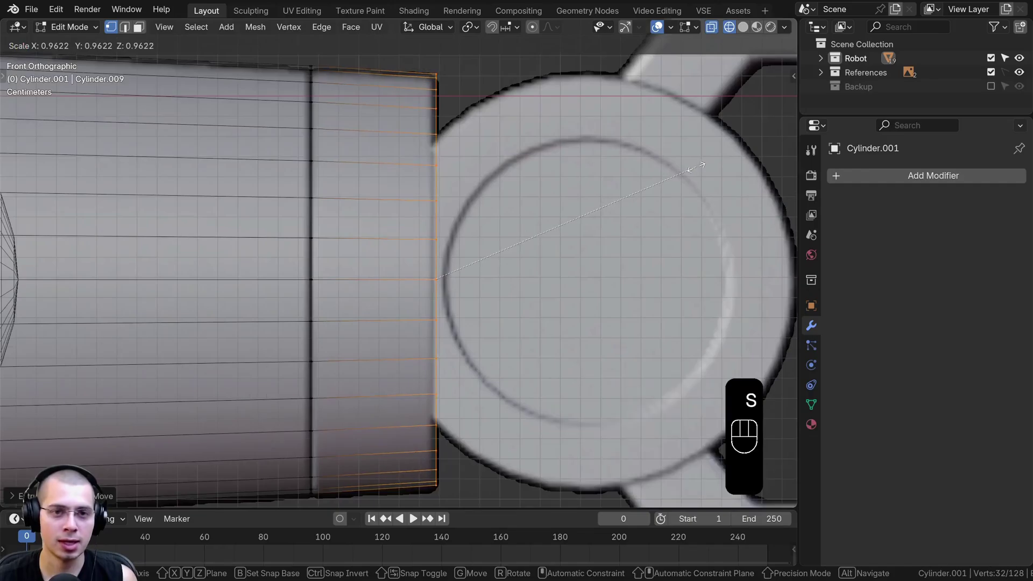
{"action": "left_click", "coordinate": [695, 167]}
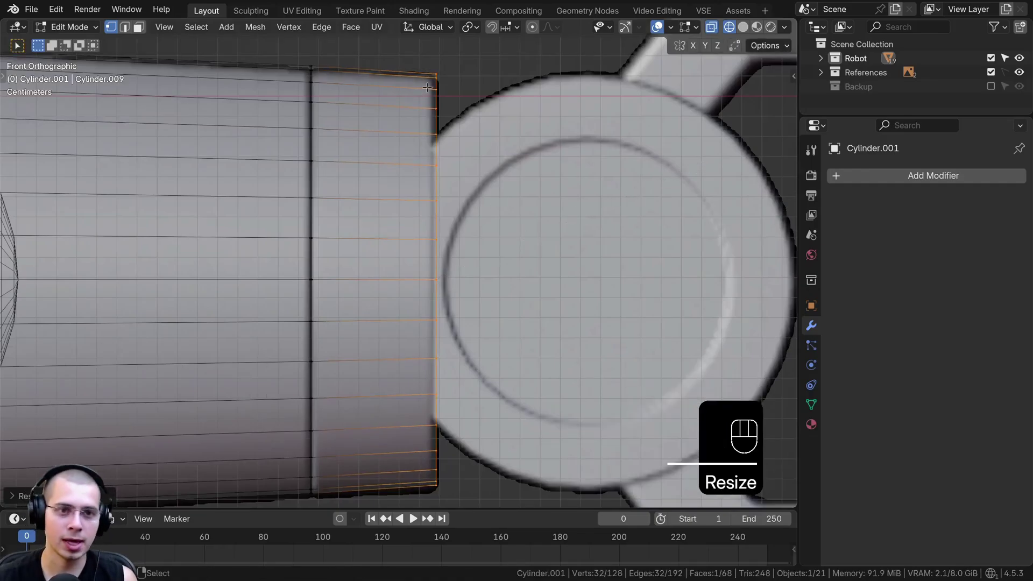
Separate the linked wrist-end section of the forearm into its own object
{"action": "key", "text": "l"}
{"action": "scroll", "coordinate": [455, 204], "scroll_direction": "down", "scroll_amount": 3}
{"action": "middle_click_drag", "start_coordinate": [440, 205], "coordinate": [457, 201], "text": "shift"}
{"action": "key", "text": "p"}
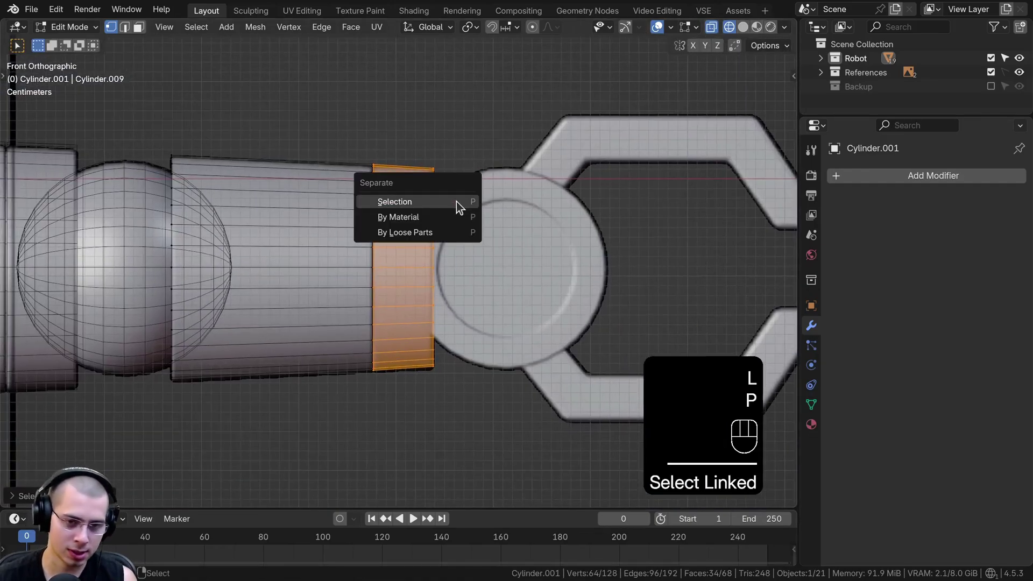
{"action": "left_click", "coordinate": [412, 201]}
{"action": "key", "text": "Tab"}
Try moving each of the two forearm pieces to check that they are separate objects
{"action": "left_click", "coordinate": [409, 254]}
{"action": "scroll", "coordinate": [409, 253], "scroll_direction": "down", "scroll_amount": 2}
{"action": "left_click", "coordinate": [325, 218]}
{"action": "key", "text": "g"}
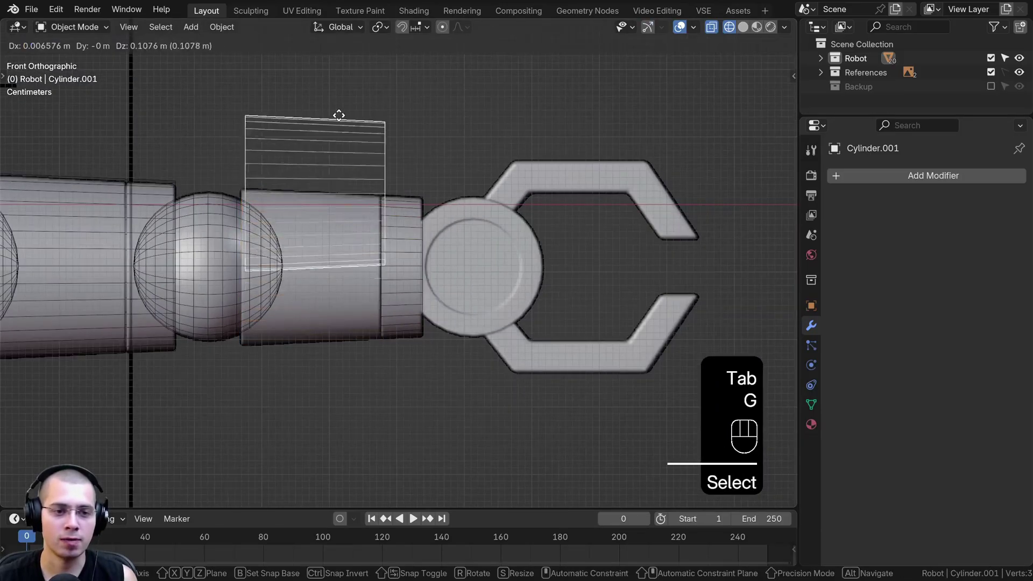
{"action": "right_click", "coordinate": [297, 162]}
{"action": "left_click", "coordinate": [401, 203]}
{"action": "key", "text": "g"}
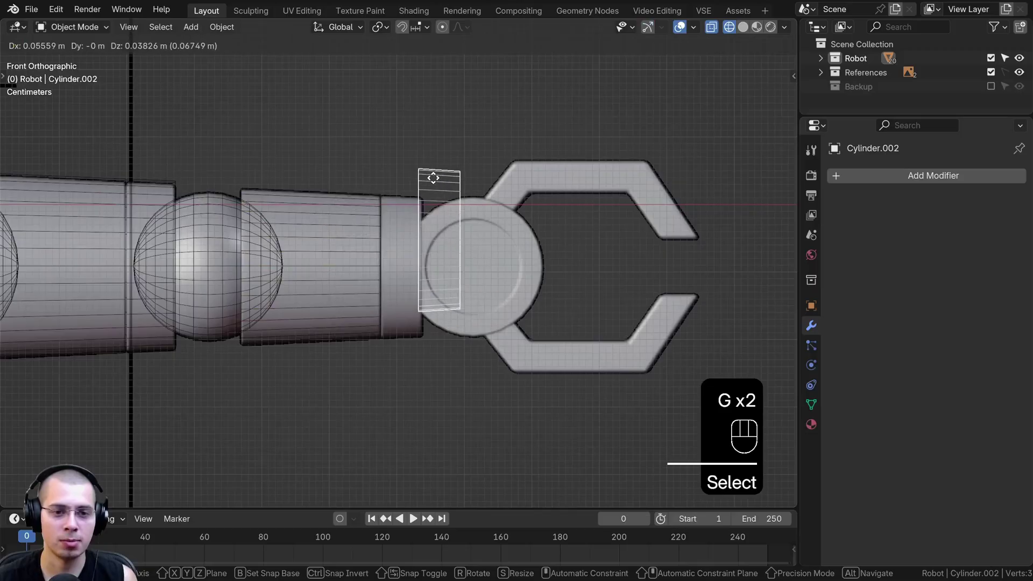
{"action": "right_click", "coordinate": [434, 178]}
Add a mesh circle and move its vertices along X out past the end of the forearm
{"action": "middle_click_drag", "start_coordinate": [425, 209], "coordinate": [407, 266]}
{"action": "key", "text": "shift+a"}
{"action": "mouse_move", "coordinate": [266, 134]}
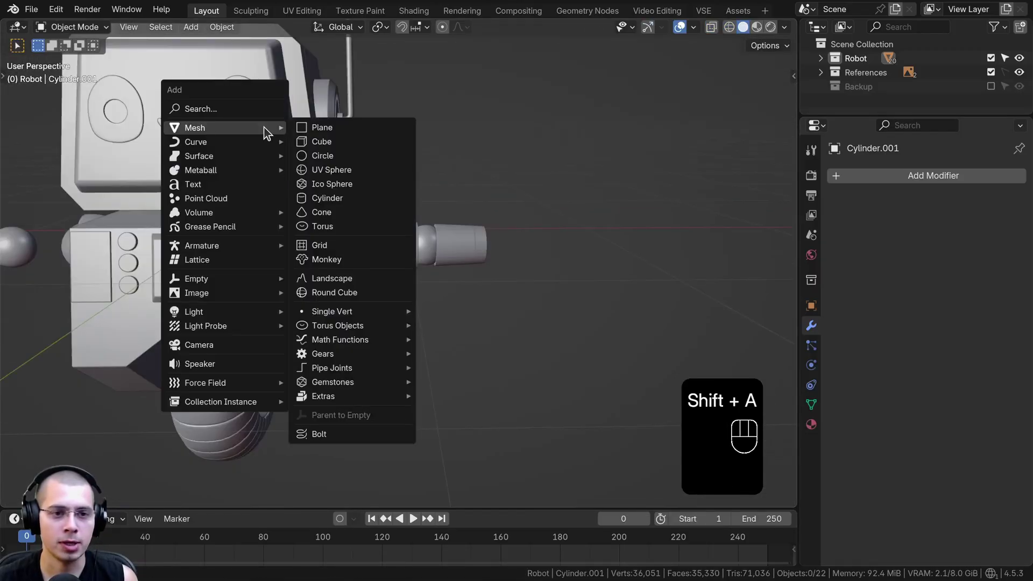
{"action": "left_click", "coordinate": [323, 156]}
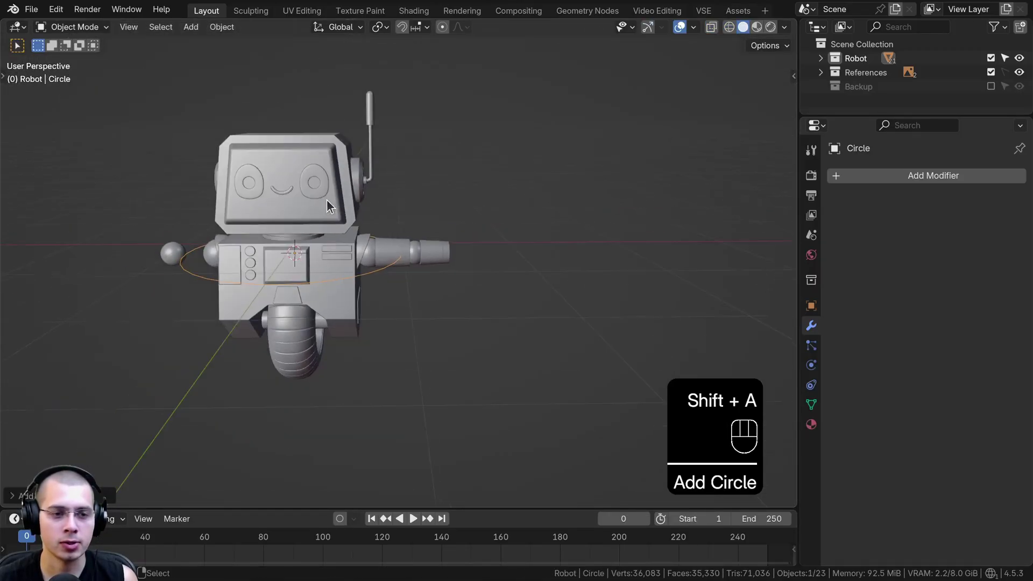
{"action": "key", "text": "Tab"}
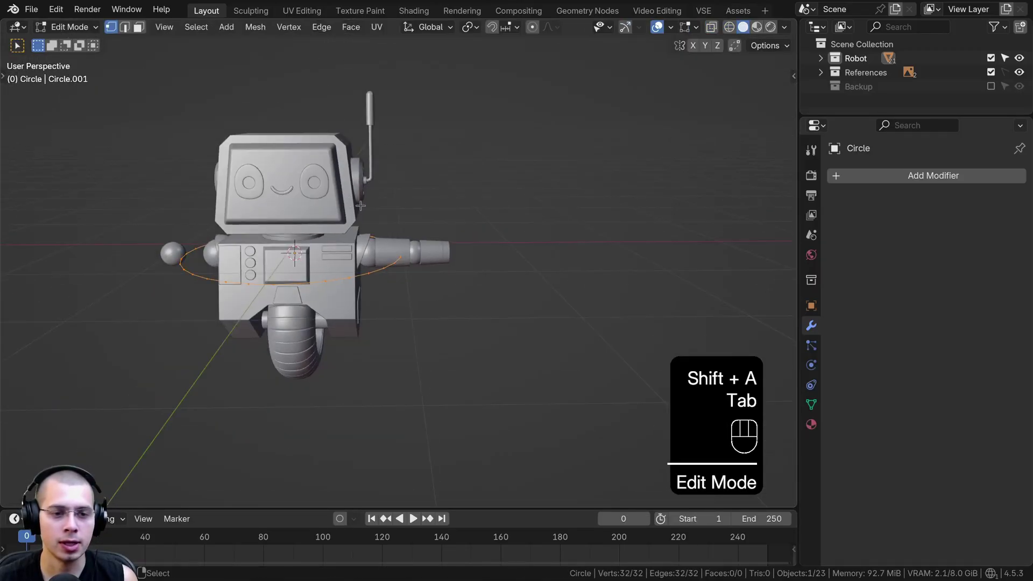
{"action": "key", "text": "g"}
{"action": "left_click", "coordinate": [542, 210]}
{"action": "middle_click_drag", "start_coordinate": [489, 209], "coordinate": [393, 221], "text": "shift"}
{"action": "scroll", "coordinate": [441, 215], "scroll_direction": "up", "scroll_amount": 2}
{"action": "key", "text": "g"}
{"action": "middle_click", "coordinate": [474, 216]}
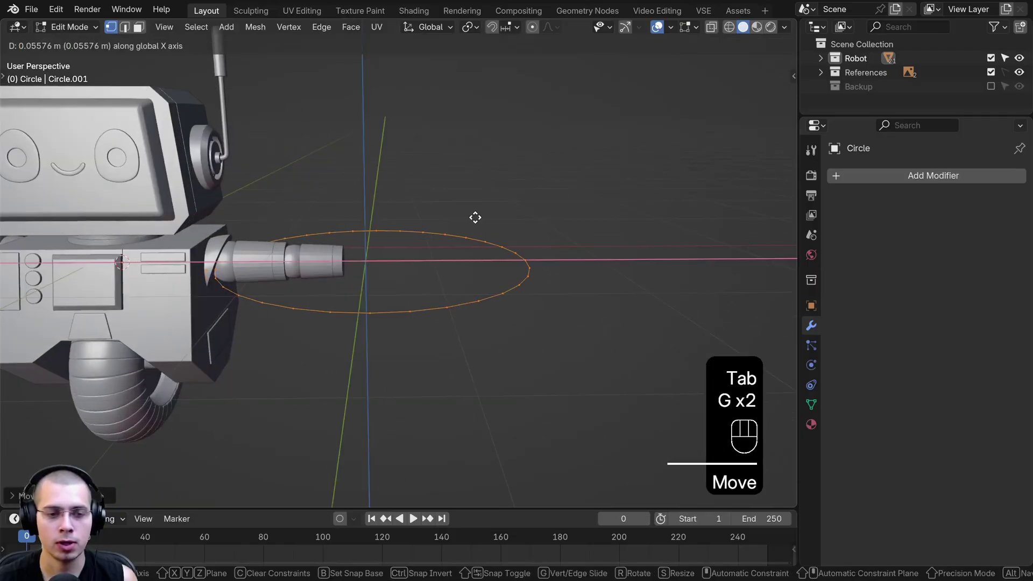
{"action": "left_click", "coordinate": [476, 215]}
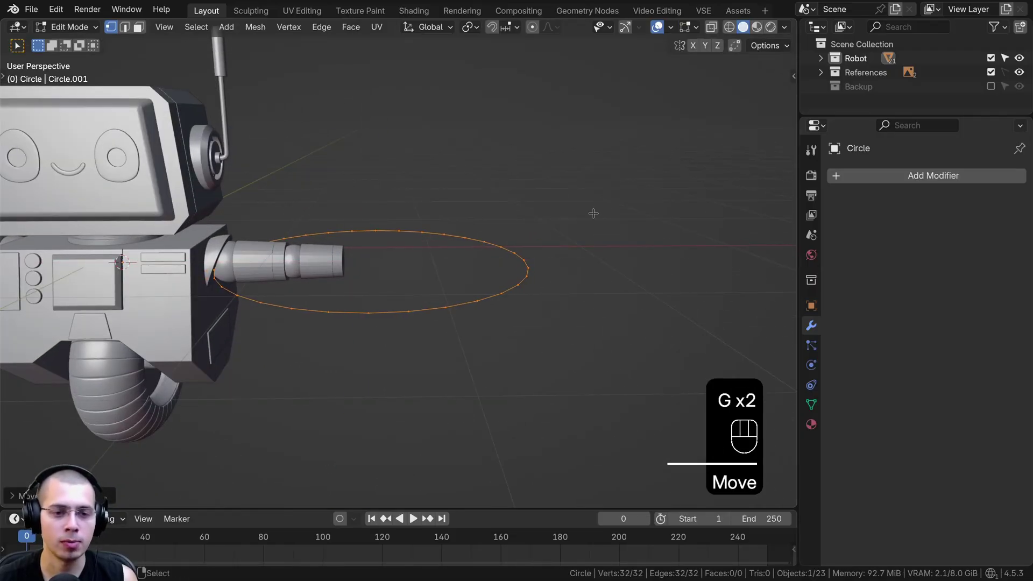
Scale the circle down and rotate it 90° in the side view so that it stands upright facing the front
{"action": "key", "text": "s"}
{"action": "left_click", "coordinate": [433, 237]}
{"action": "key", "text": "KP_3"}
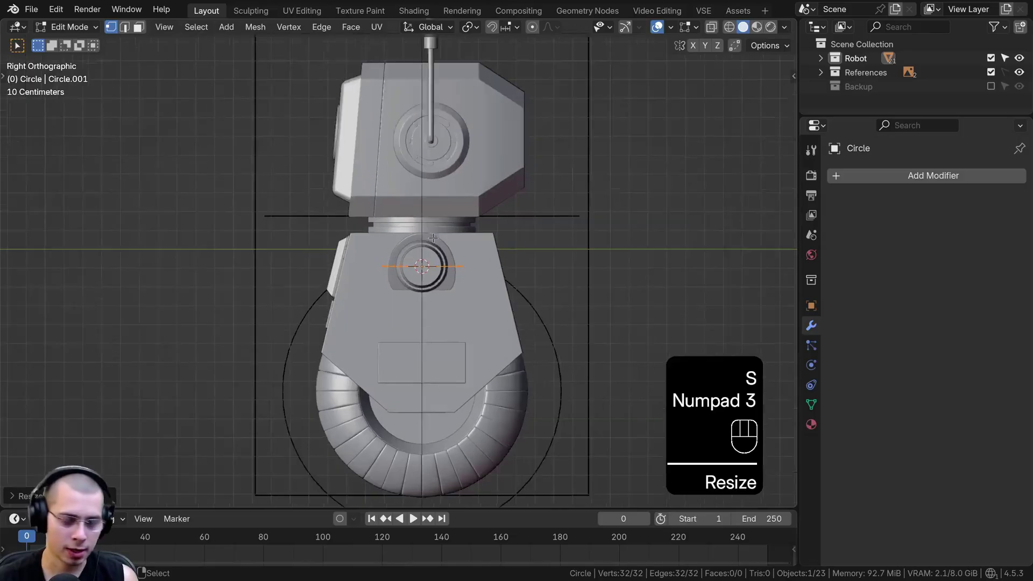
{"action": "scroll", "coordinate": [433, 237], "scroll_direction": "up", "scroll_amount": 4}
{"action": "key", "text": "r"}
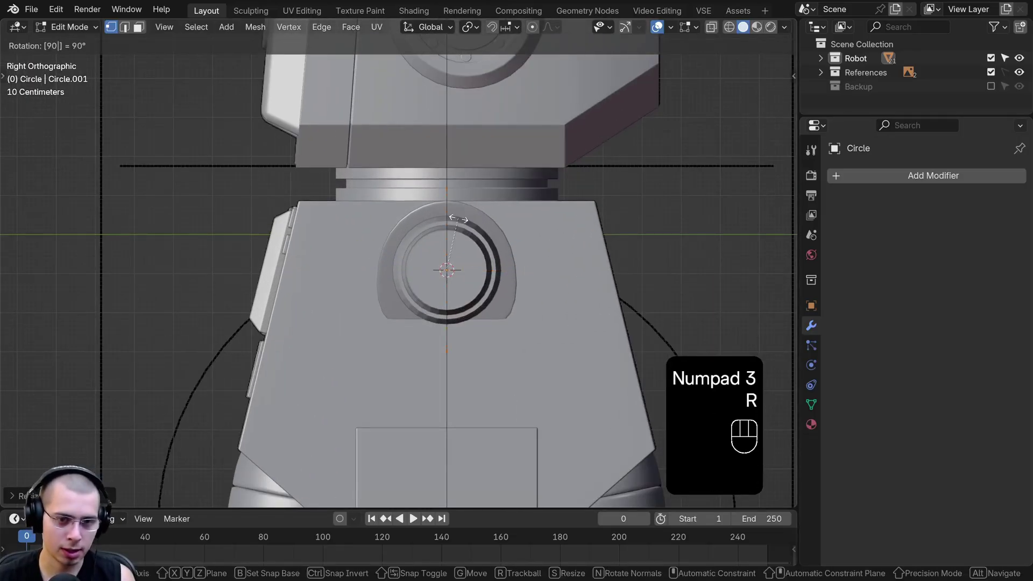
{"action": "left_click", "coordinate": [459, 219]}
Resize the circle in wireframe from the front, using the round wrist joint of the reference as a guide
{"action": "key", "text": "z"}
{"action": "left_click", "coordinate": [230, 211]}
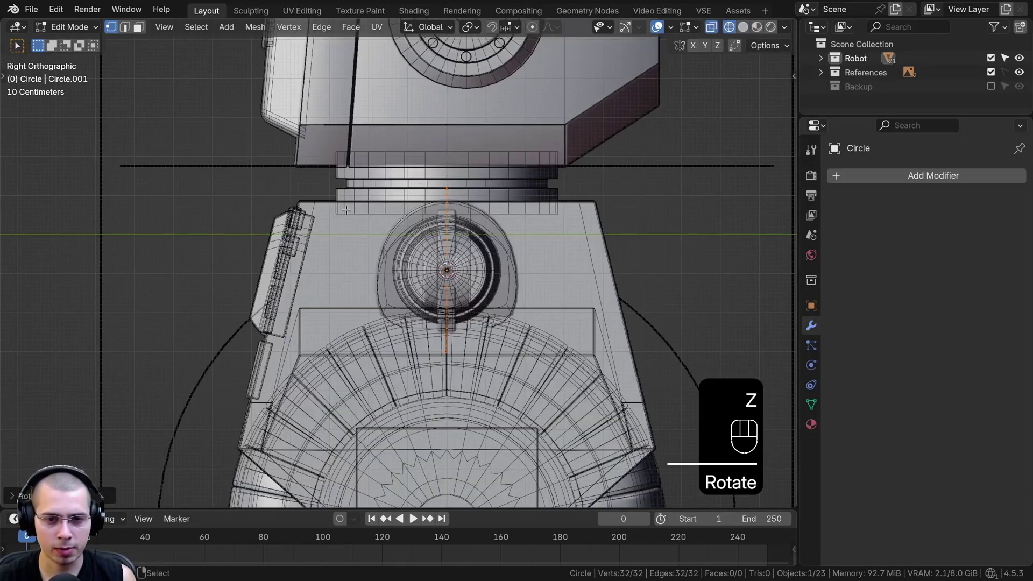
{"action": "scroll", "coordinate": [346, 209], "scroll_direction": "up", "scroll_amount": 5}
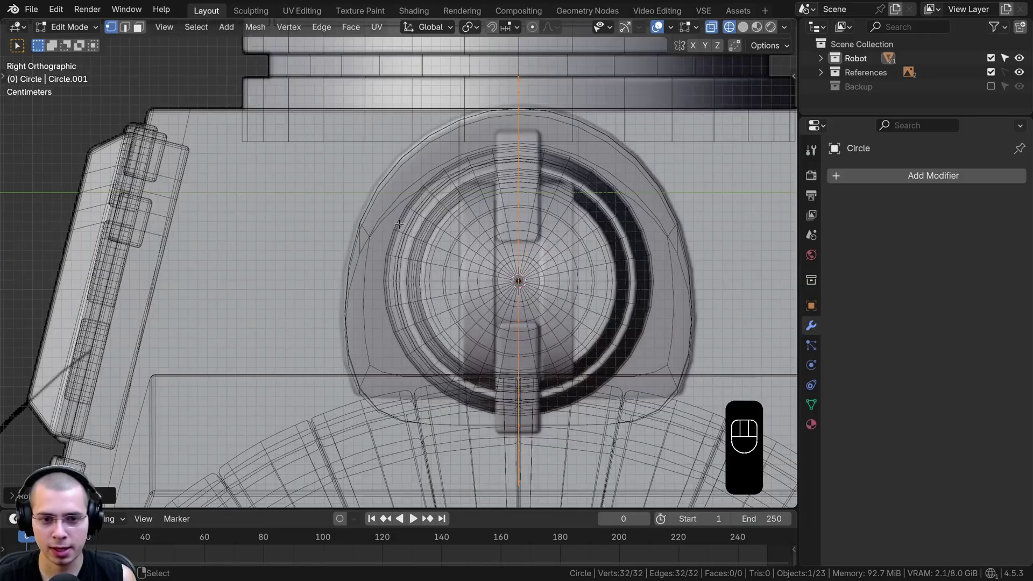
{"action": "middle_click_drag", "start_coordinate": [644, 405], "coordinate": [612, 392], "text": "shift"}
{"action": "scroll", "coordinate": [375, 244], "scroll_direction": "down", "scroll_amount": 5}
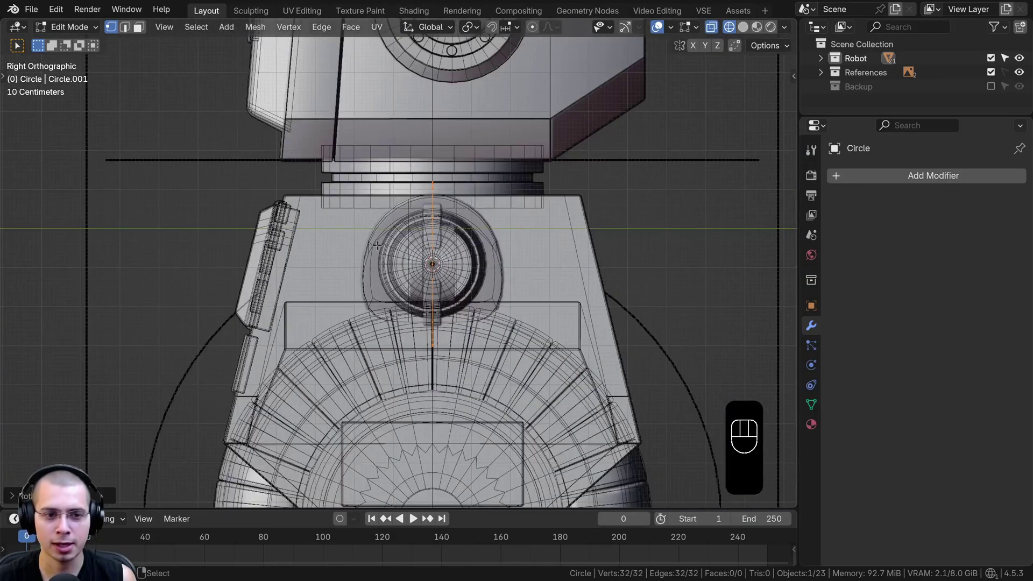
{"action": "key", "text": "KP_1"}
{"action": "middle_click_drag", "start_coordinate": [447, 234], "coordinate": [612, 246], "text": "shift"}
{"action": "scroll", "coordinate": [606, 203], "scroll_direction": "up", "scroll_amount": 3}
{"action": "key", "text": "s"}
{"action": "left_click", "coordinate": [510, 229]}
Move the circle along X onto the wrist joint and scale it to about 0.85 to match the outline
{"action": "key", "text": "g"}
{"action": "middle_click", "coordinate": [465, 230]}
{"action": "left_click", "coordinate": [411, 231]}
{"action": "key", "text": "s"}
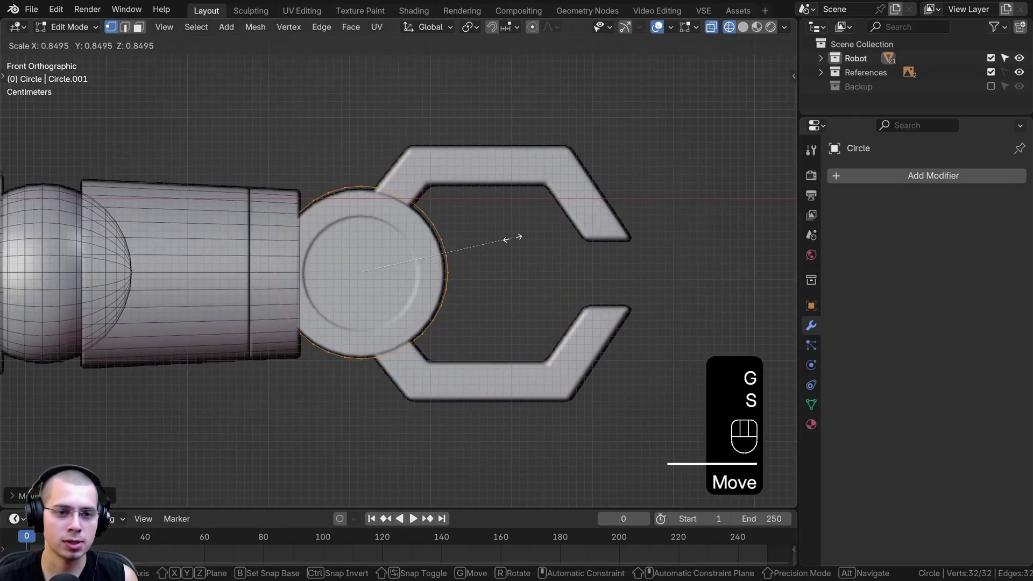
{"action": "left_click", "coordinate": [509, 237]}
Fine-tune the circle's position along X until it lines up with the wrist joint outline in the reference
{"action": "scroll", "coordinate": [489, 227], "scroll_direction": "up", "scroll_amount": 1}
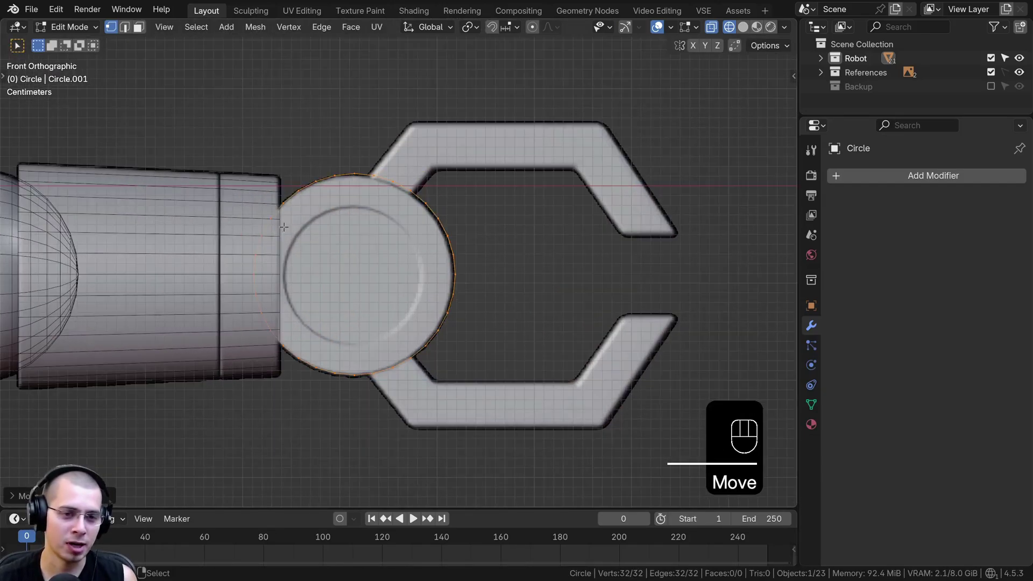
{"action": "key", "text": "g"}
{"action": "key", "text": "x"}
{"action": "left_click", "coordinate": [455, 245]}
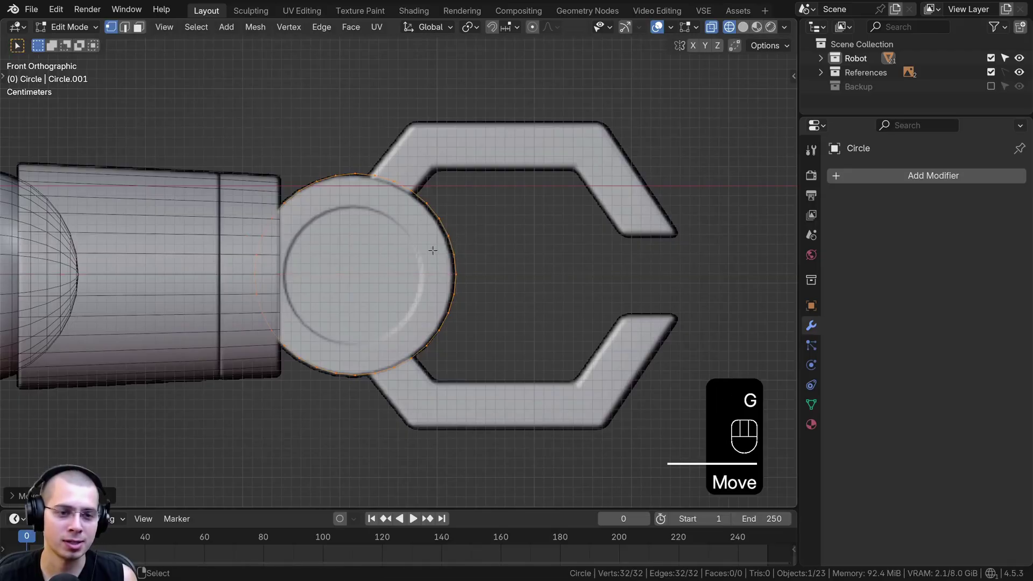
{"action": "key", "text": "g"}
{"action": "middle_click", "coordinate": [441, 249]}
{"action": "left_click", "coordinate": [398, 249]}
{"action": "key", "text": "g"}
{"action": "key", "text": "x"}
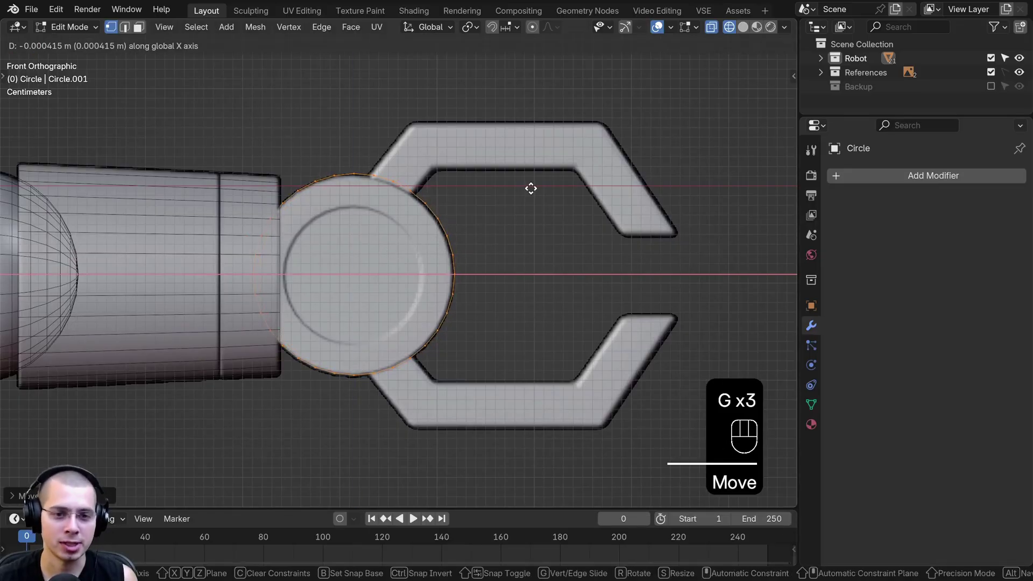
{"action": "left_click", "coordinate": [532, 187]}
Move the circle about -0.059 m along Y to the front face of the wrist joint in the side reference
{"action": "scroll", "coordinate": [441, 246], "scroll_direction": "down", "scroll_amount": 3}
{"action": "key", "text": "KP_3"}
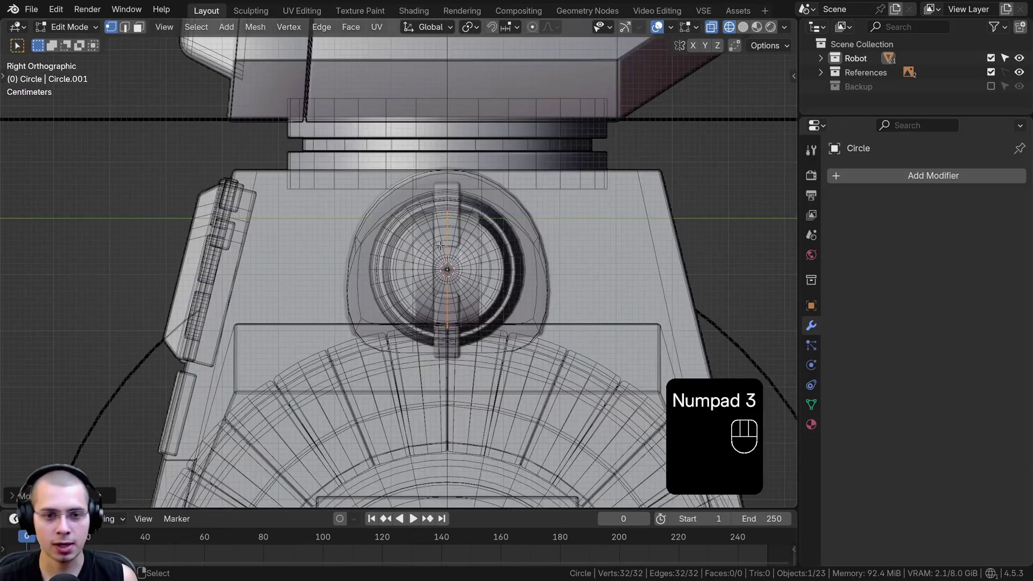
{"action": "scroll", "coordinate": [563, 230], "scroll_direction": "up", "scroll_amount": 4}
{"action": "key", "text": "g"}
{"action": "key", "text": "y"}
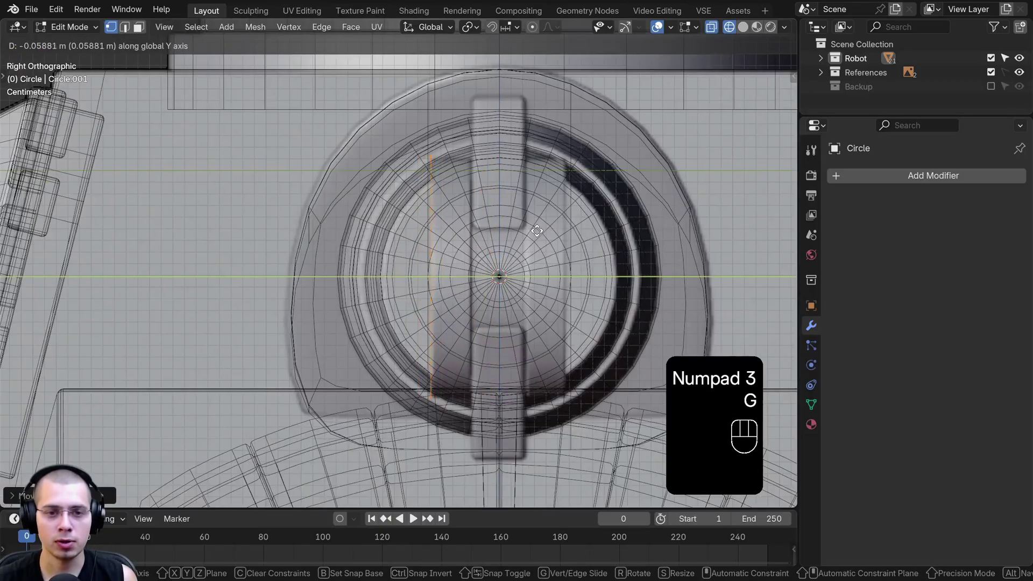
{"action": "left_click", "coordinate": [538, 232]}
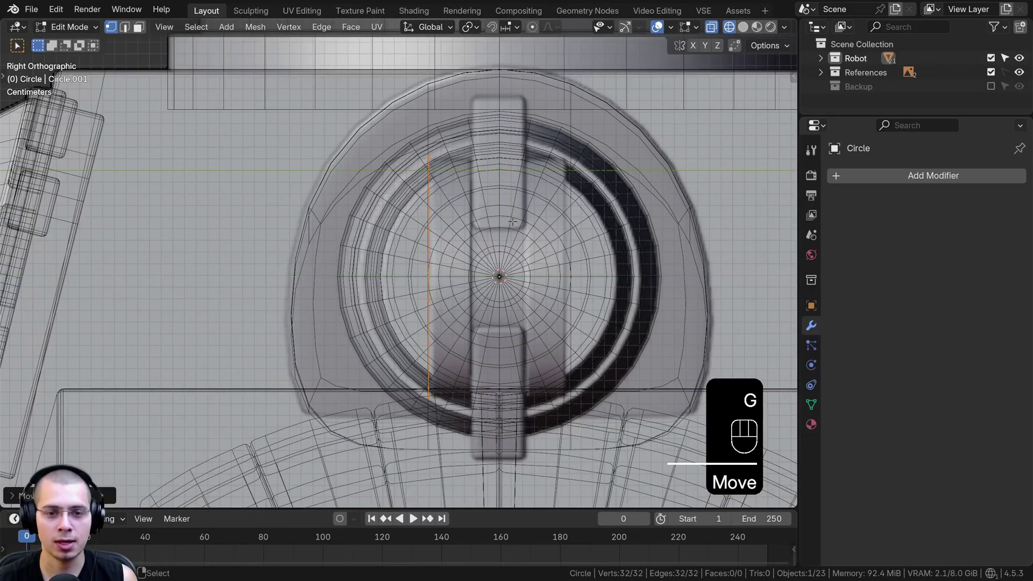
Add a Mirror modifier to the circle and enable its Y axis in addition to X
{"action": "left_click", "coordinate": [913, 179]}
{"action": "type", "text": "mir"}
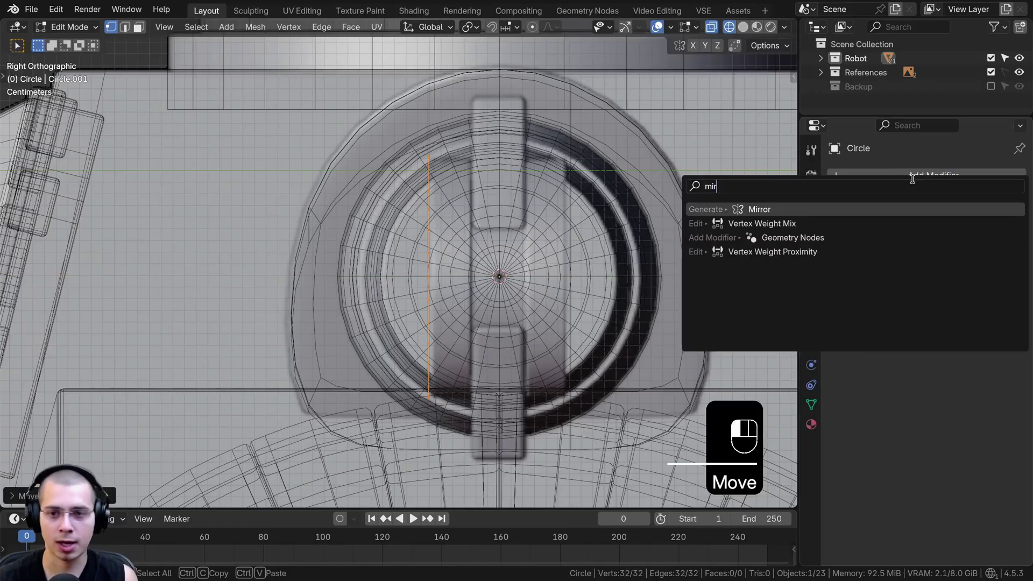
{"action": "key", "text": "Return"}
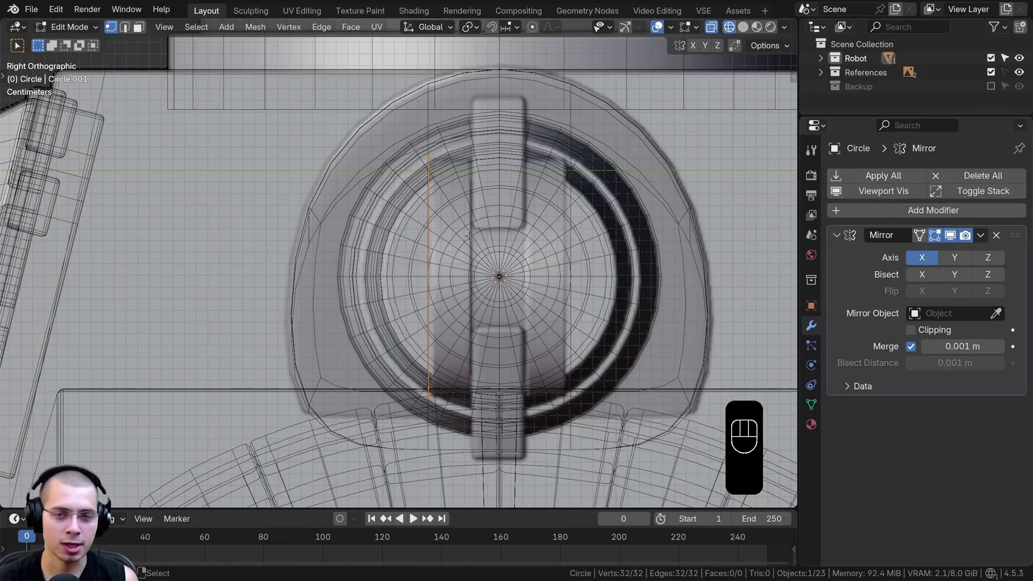
{"action": "left_click", "coordinate": [951, 261]}
Extrude the circle along Y to the mirror's centre plane, with Clipping enabled to hold the edge there
{"action": "scroll", "coordinate": [465, 228], "scroll_direction": "up", "scroll_amount": 2}
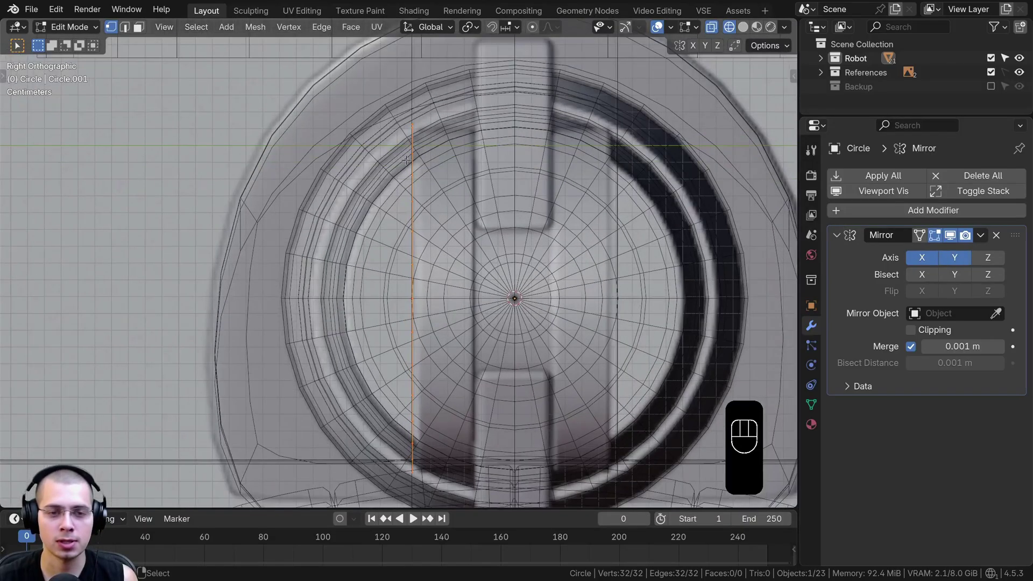
{"action": "key", "text": "e"}
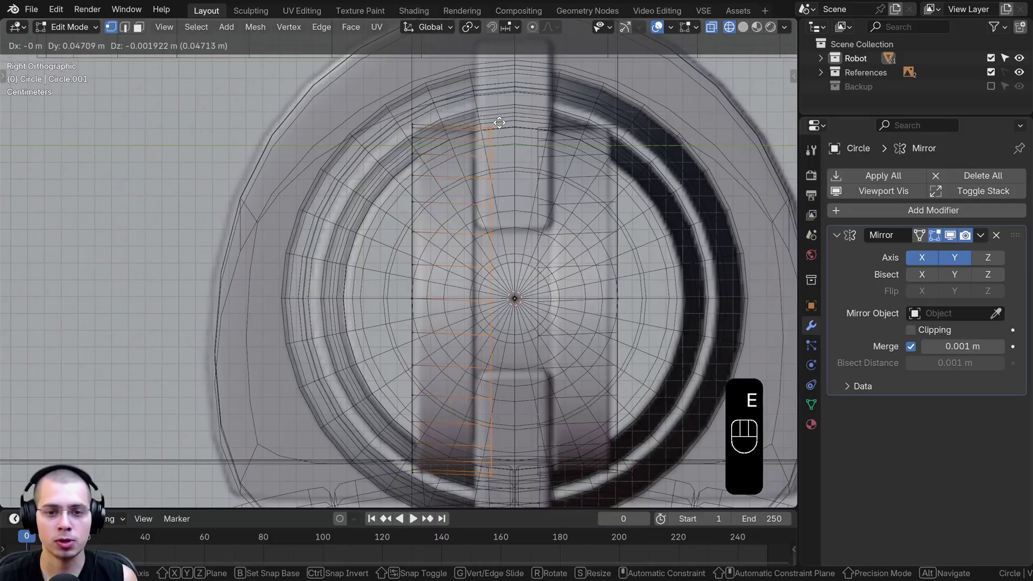
{"action": "left_click", "coordinate": [523, 133]}
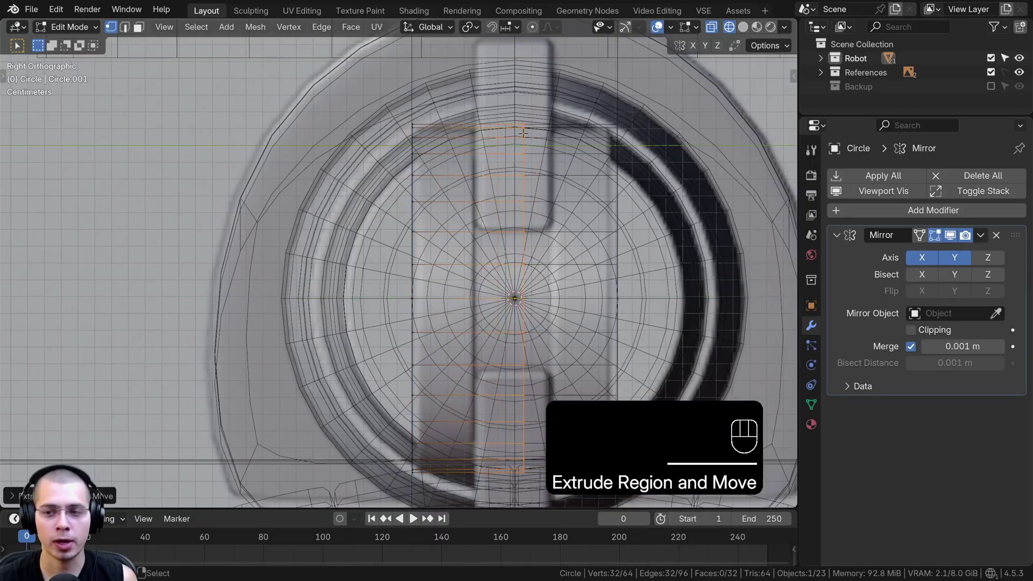
{"action": "left_click", "coordinate": [911, 330]}
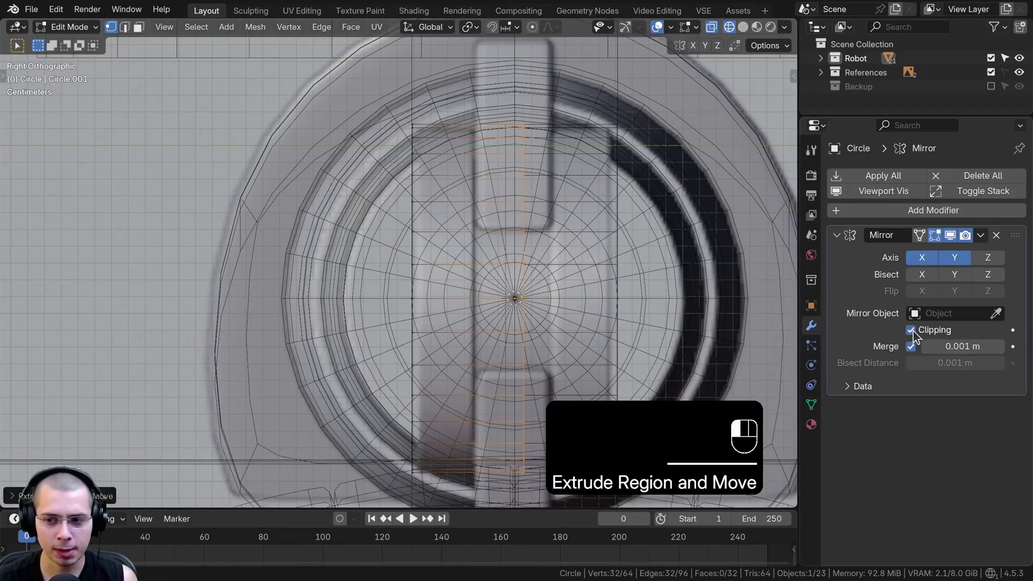
{"action": "key", "text": "g"}
{"action": "left_click", "coordinate": [574, 180]}
Select the open front edge loop of the wrist joint and fill it with a face
{"action": "scroll", "coordinate": [409, 269], "scroll_direction": "down", "scroll_amount": 3}
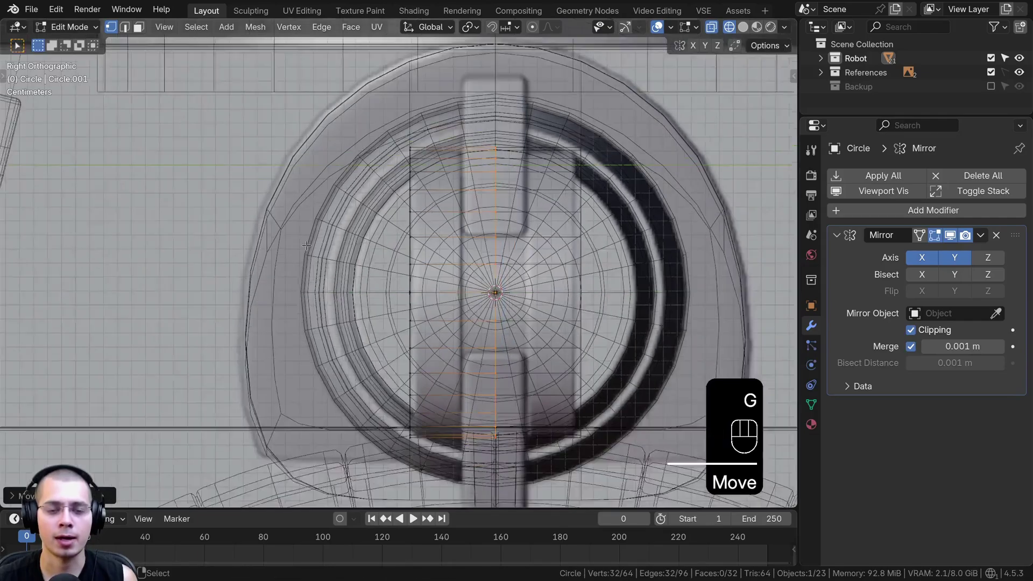
{"action": "key", "text": "z"}
{"action": "left_click", "coordinate": [657, 249]}
{"action": "middle_click_drag", "start_coordinate": [543, 226], "coordinate": [442, 243]}
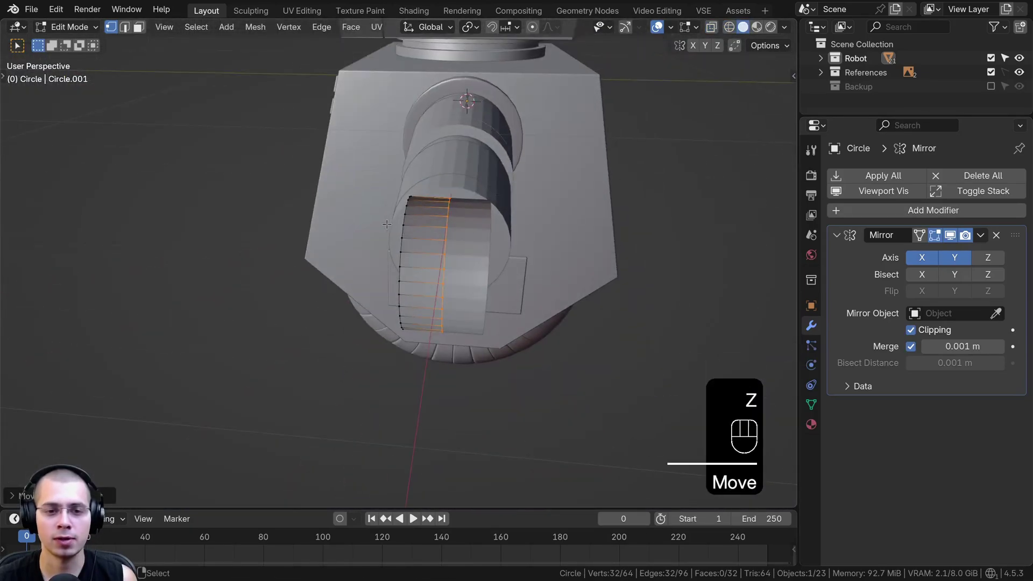
{"action": "middle_click_drag", "start_coordinate": [387, 224], "coordinate": [366, 215]}
{"action": "scroll", "coordinate": [366, 215], "scroll_direction": "up", "scroll_amount": 2}
{"action": "middle_click_drag", "start_coordinate": [457, 161], "coordinate": [386, 127]}
{"action": "middle_click_drag", "start_coordinate": [451, 191], "coordinate": [426, 206]}
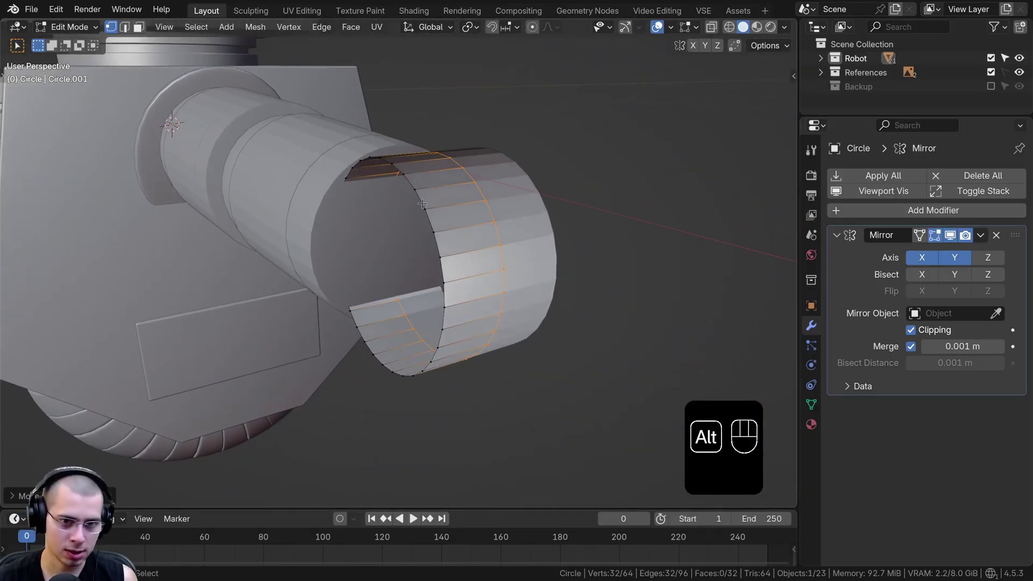
{"action": "left_click", "coordinate": [435, 215], "text": "alt"}
{"action": "middle_click_drag", "start_coordinate": [397, 379], "coordinate": [476, 350]}
{"action": "key", "text": "f"}
Inset the wrist joint's front face by about 0.031 m to match the inner circle in the reference
{"action": "key", "text": "KP_1"}
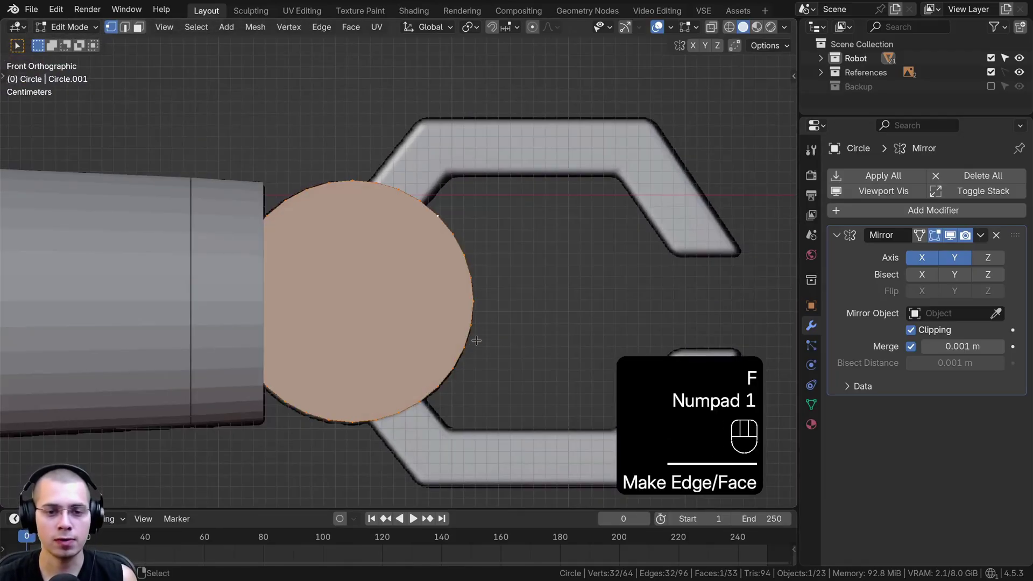
{"action": "key", "text": "shift+z"}
{"action": "scroll", "coordinate": [530, 286], "scroll_direction": "up", "scroll_amount": 3}
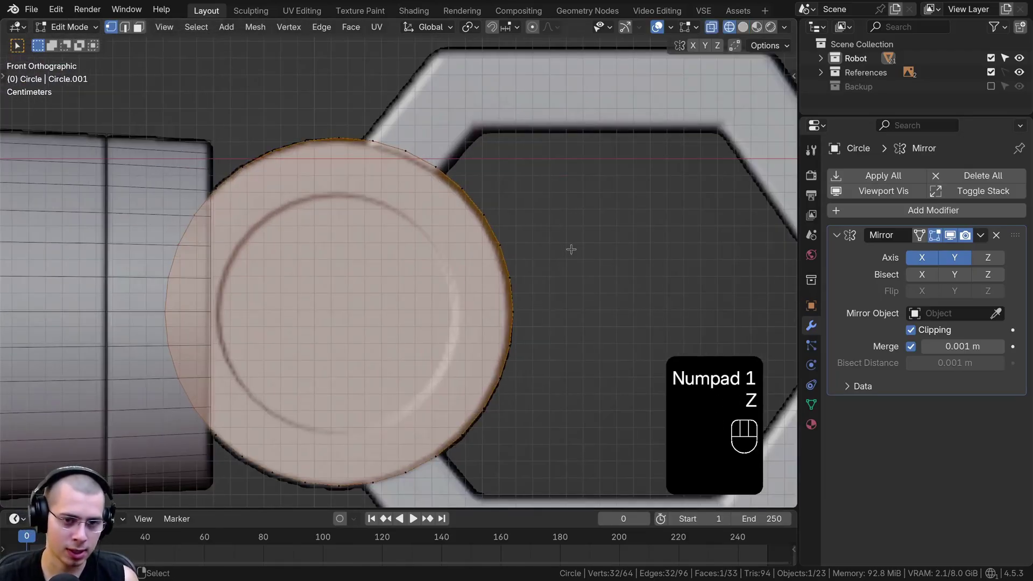
{"action": "key", "text": "i"}
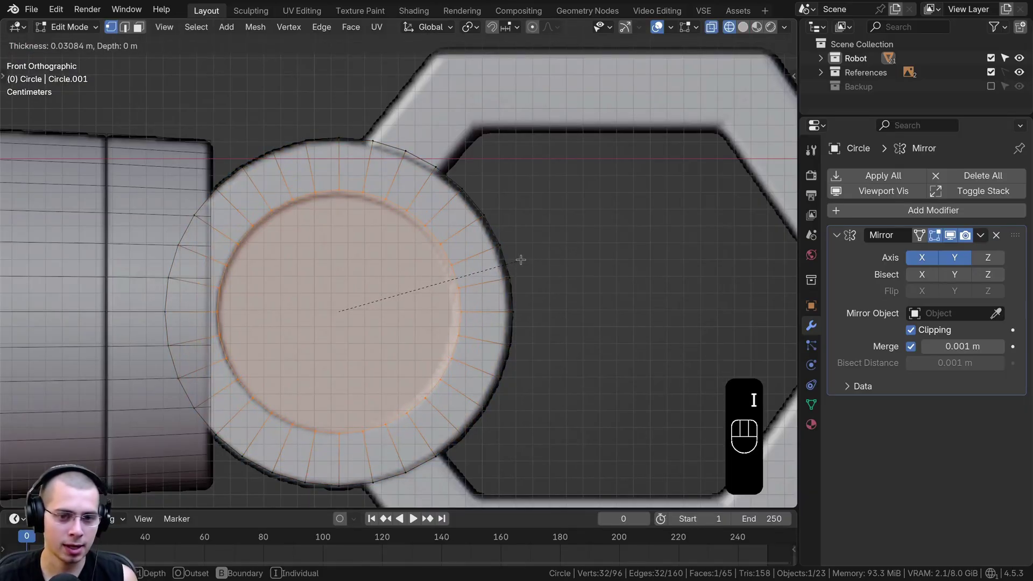
{"action": "left_click", "coordinate": [521, 260]}
Extrude the inset face slightly inward to form a round recess in the wrist joint
{"action": "key", "text": "shift+z"}
{"action": "middle_click_drag", "start_coordinate": [595, 265], "coordinate": [457, 303]}
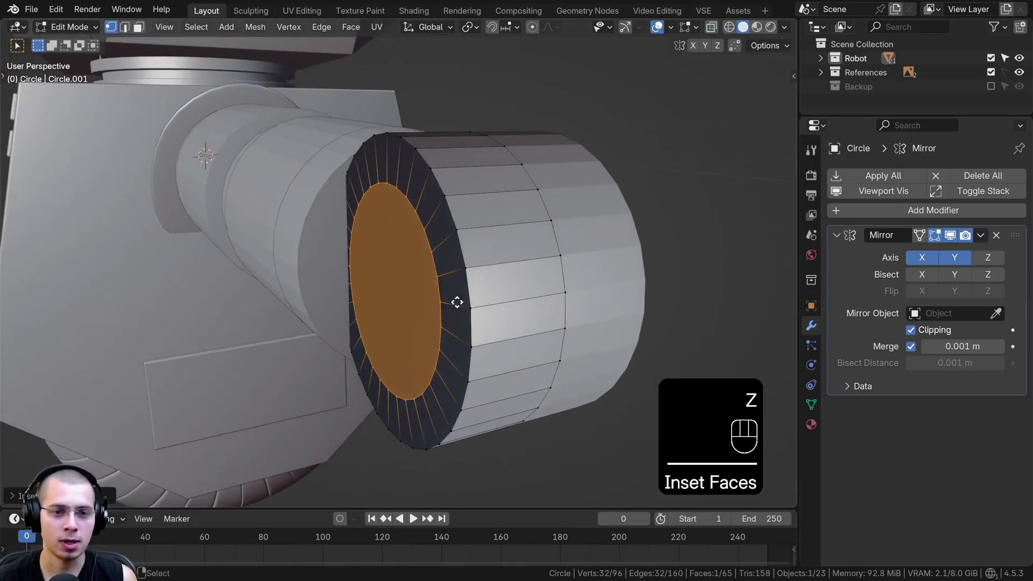
{"action": "key", "text": "e"}
{"action": "left_click", "coordinate": [478, 299]}
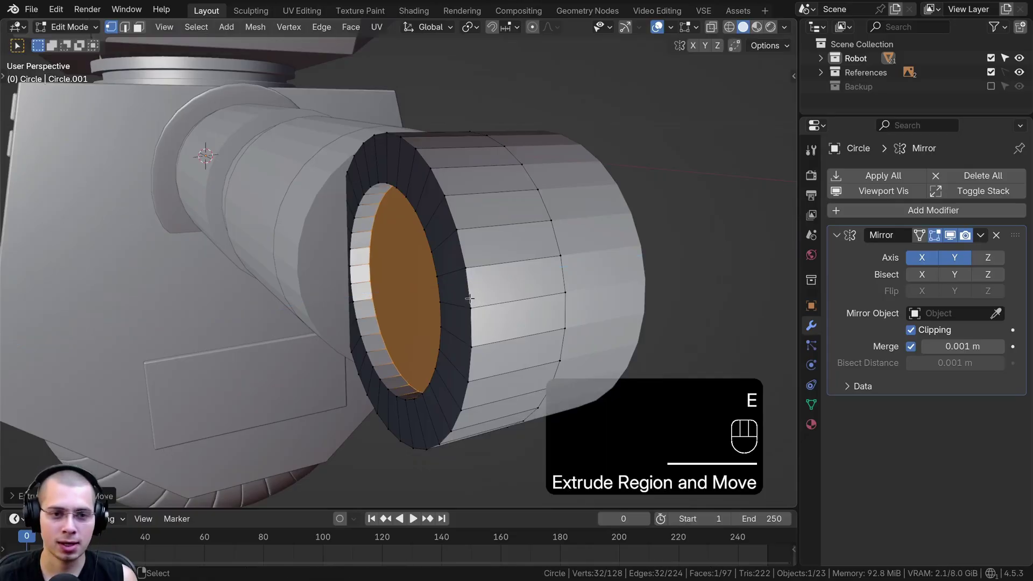
Recalculate the normals of the entire wrist joint mesh and return to Object Mode
{"action": "middle_click_drag", "start_coordinate": [478, 299], "coordinate": [512, 294]}
{"action": "key", "text": "a"}
{"action": "key", "text": "a"}
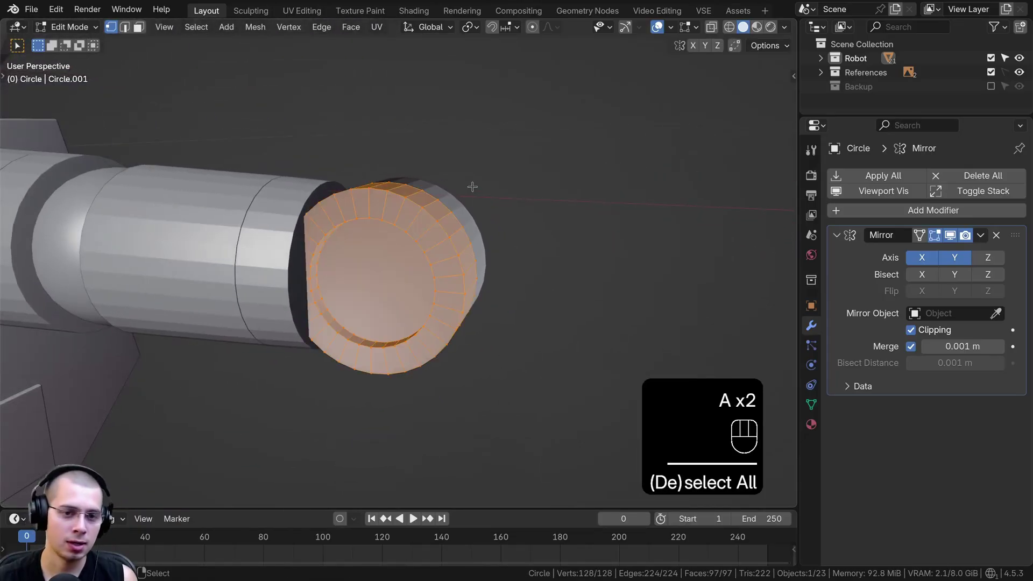
{"action": "key", "text": "shift+n"}
{"action": "scroll", "coordinate": [472, 200], "scroll_direction": "down", "scroll_amount": 2}
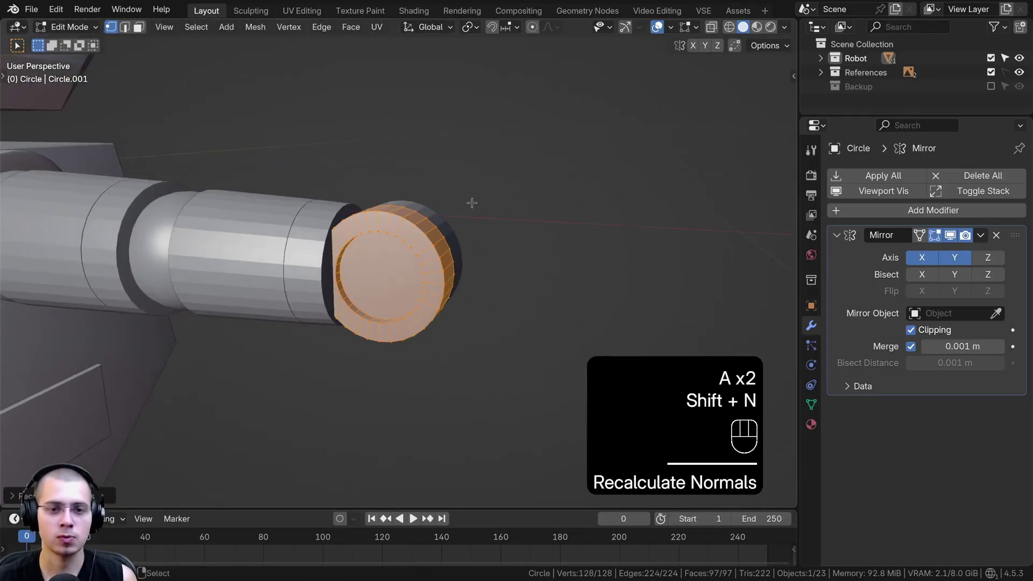
{"action": "middle_click_drag", "start_coordinate": [472, 203], "coordinate": [449, 208]}
{"action": "key", "text": "Tab"}
Add a cube mesh and move its geometry in Edit Mode along X towards the end of the arm
{"action": "scroll", "coordinate": [430, 231], "scroll_direction": "down", "scroll_amount": 2}
{"action": "middle_click_drag", "start_coordinate": [415, 244], "coordinate": [530, 255]}
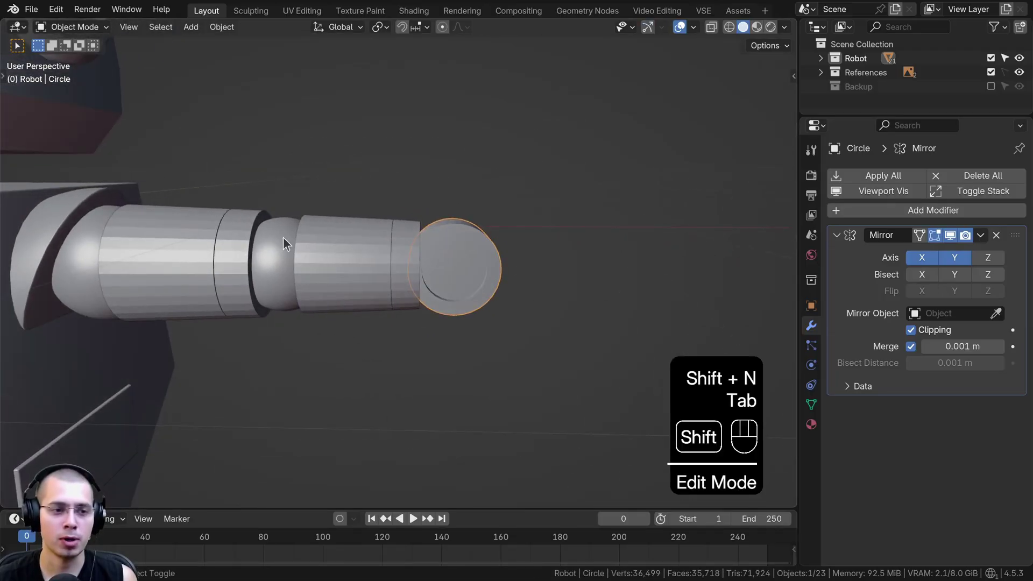
{"action": "scroll", "coordinate": [338, 244], "scroll_direction": "down", "scroll_amount": 3}
{"action": "middle_click_drag", "start_coordinate": [283, 236], "coordinate": [339, 188], "text": "shift"}
{"action": "middle_click_drag", "start_coordinate": [339, 188], "coordinate": [436, 248], "text": "shift"}
{"action": "middle_click_drag", "start_coordinate": [521, 239], "coordinate": [466, 266]}
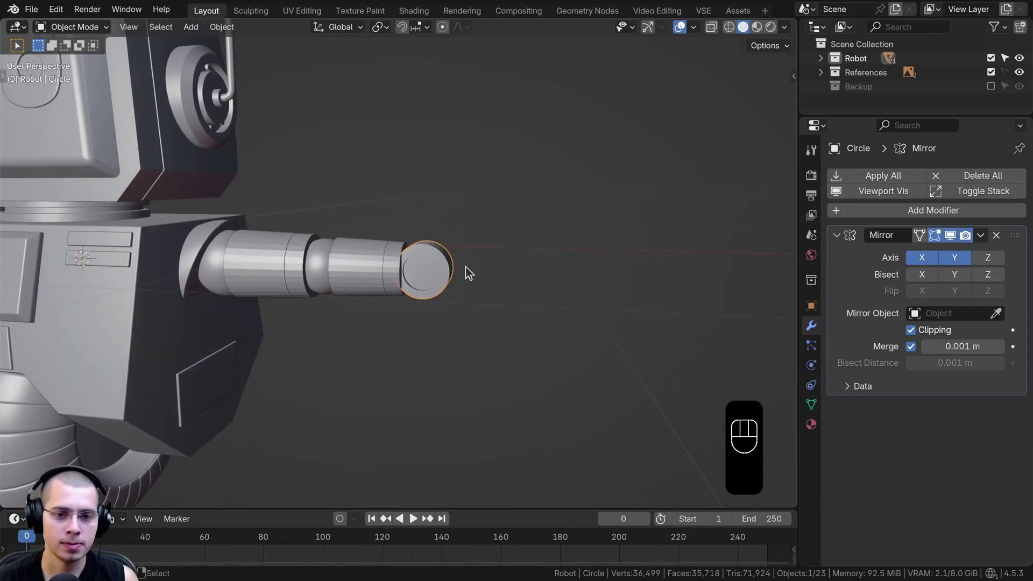
{"action": "scroll", "coordinate": [466, 267], "scroll_direction": "down", "scroll_amount": 4}
{"action": "key", "text": "shift+a"}
{"action": "mouse_move", "coordinate": [315, 107]}
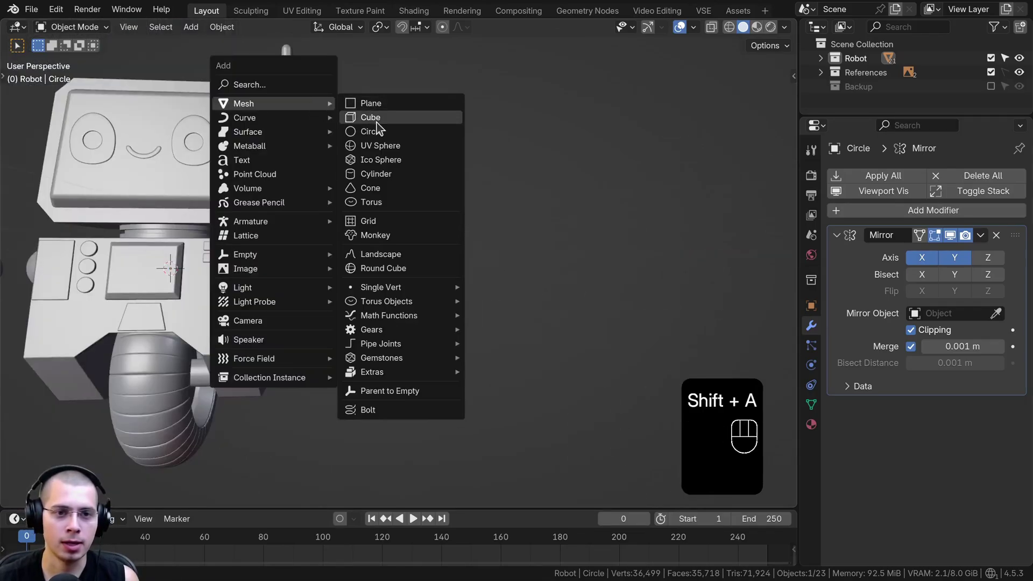
{"action": "left_click", "coordinate": [396, 118]}
{"action": "scroll", "coordinate": [290, 184], "scroll_direction": "down", "scroll_amount": 2}
{"action": "key", "text": "Tab"}
{"action": "key", "text": "g"}
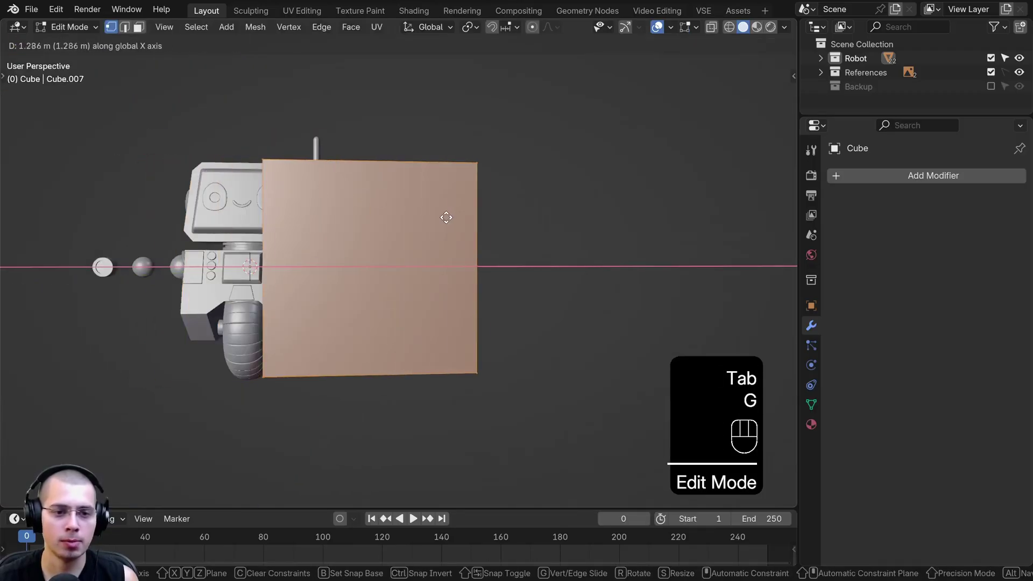
{"action": "left_click", "coordinate": [470, 220]}
Scale the cube down until it is smaller than the wrist joint's circle
{"action": "key", "text": "s"}
{"action": "left_click", "coordinate": [410, 243]}
{"action": "scroll", "coordinate": [409, 243], "scroll_direction": "up", "scroll_amount": 5}
{"action": "key", "text": "s"}
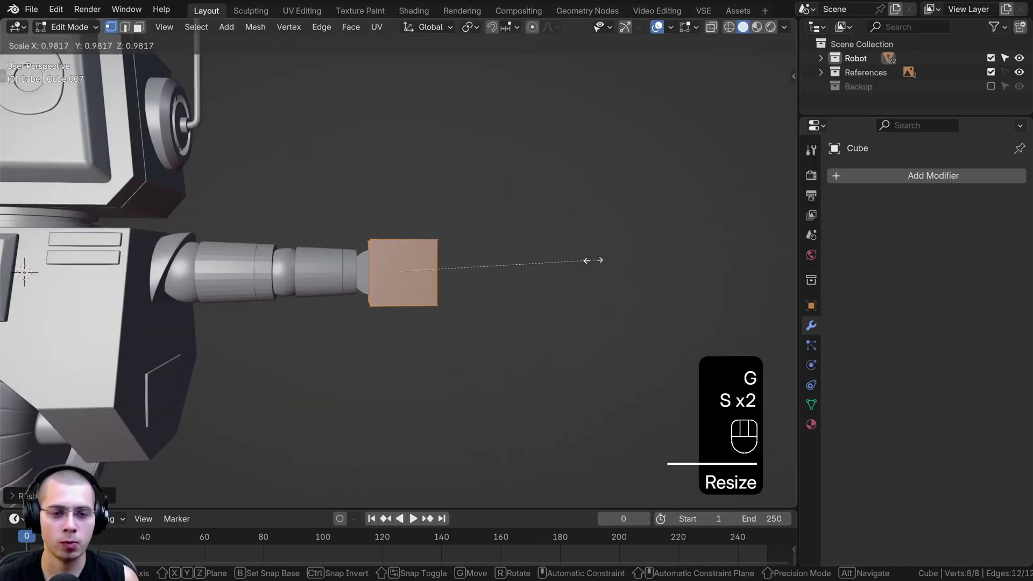
{"action": "left_click", "coordinate": [502, 263]}
{"action": "scroll", "coordinate": [506, 261], "scroll_direction": "up", "scroll_amount": 3}
{"action": "key", "text": "s"}
{"action": "left_click", "coordinate": [512, 258]}
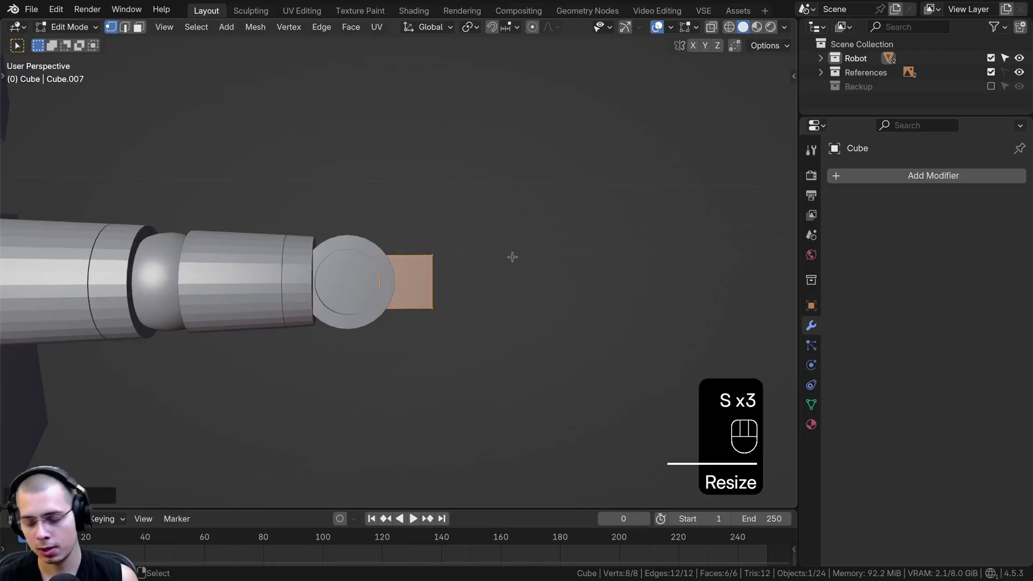
Show the front reference in wireframe and move the cube up onto the upper claw's horizontal section
{"action": "key", "text": "KP_1"}
{"action": "key", "text": "z"}
{"action": "scroll", "coordinate": [493, 248], "scroll_direction": "up", "scroll_amount": 4}
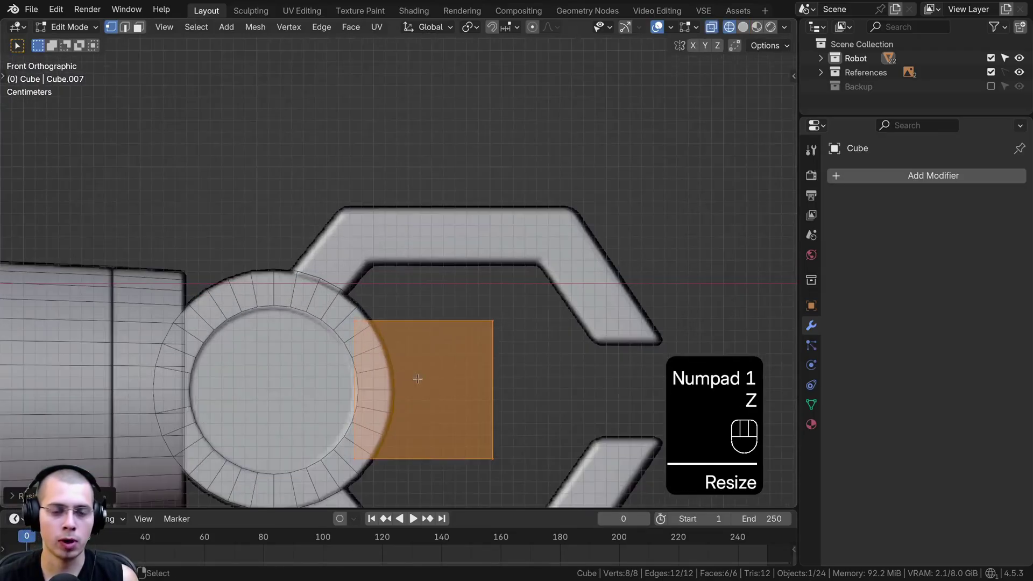
{"action": "key", "text": "g"}
{"action": "left_click", "coordinate": [490, 223]}
Flatten the cube along Z to the claw's thickness and align it with the reference's horizontal section
{"action": "scroll", "coordinate": [490, 223], "scroll_direction": "down", "scroll_amount": 3}
{"action": "key", "text": "s"}
{"action": "key", "text": "z"}
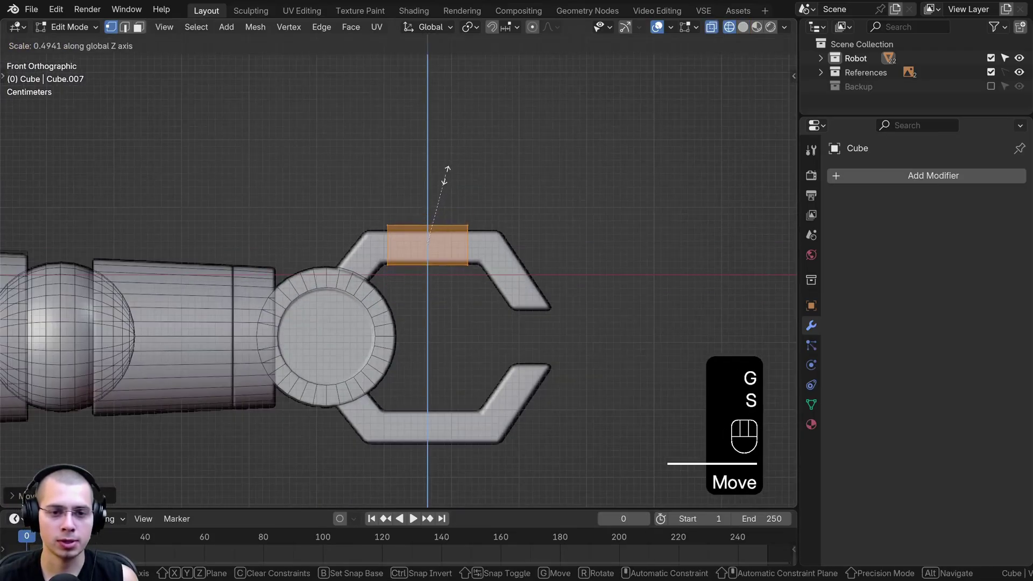
{"action": "left_click", "coordinate": [441, 191]}
{"action": "key", "text": "g"}
{"action": "key", "text": "shift"}
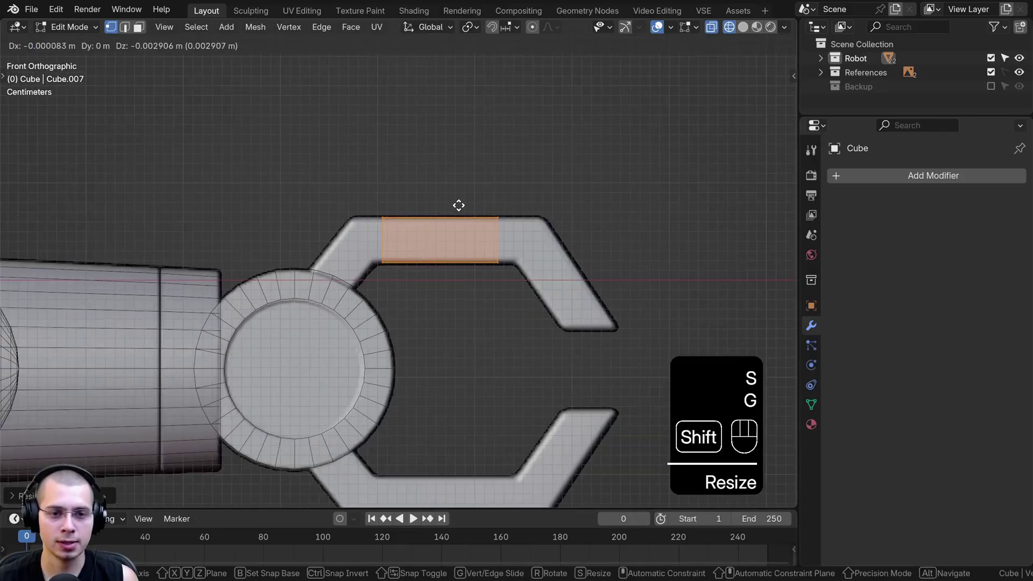
{"action": "left_click", "coordinate": [459, 205]}
{"action": "scroll", "coordinate": [459, 205], "scroll_direction": "up", "scroll_amount": 2}
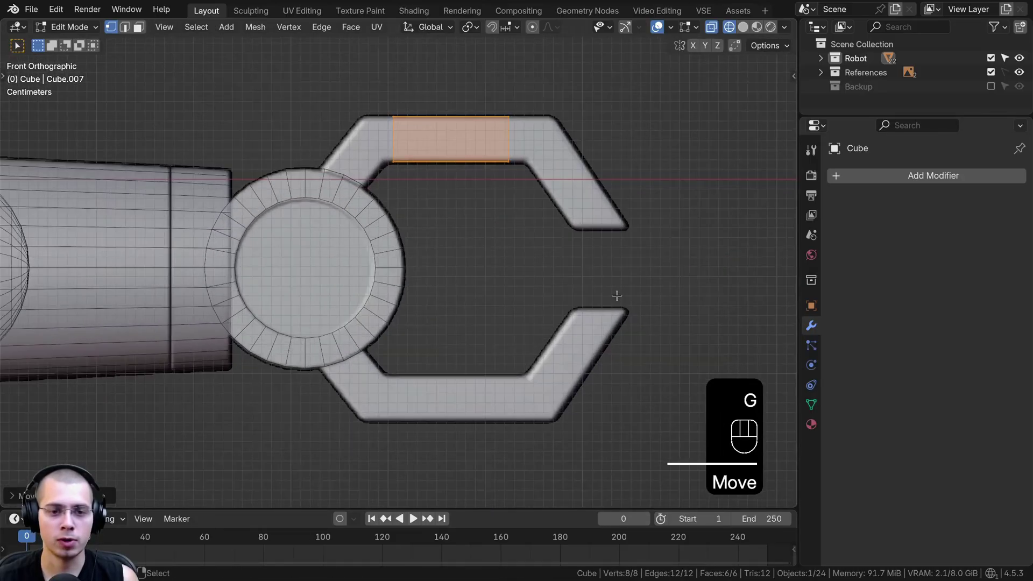
Add a Mirror modifier to the claw cube and enable its Z axis alongside X
{"action": "left_click", "coordinate": [915, 176]}
{"action": "type", "text": "mir"}
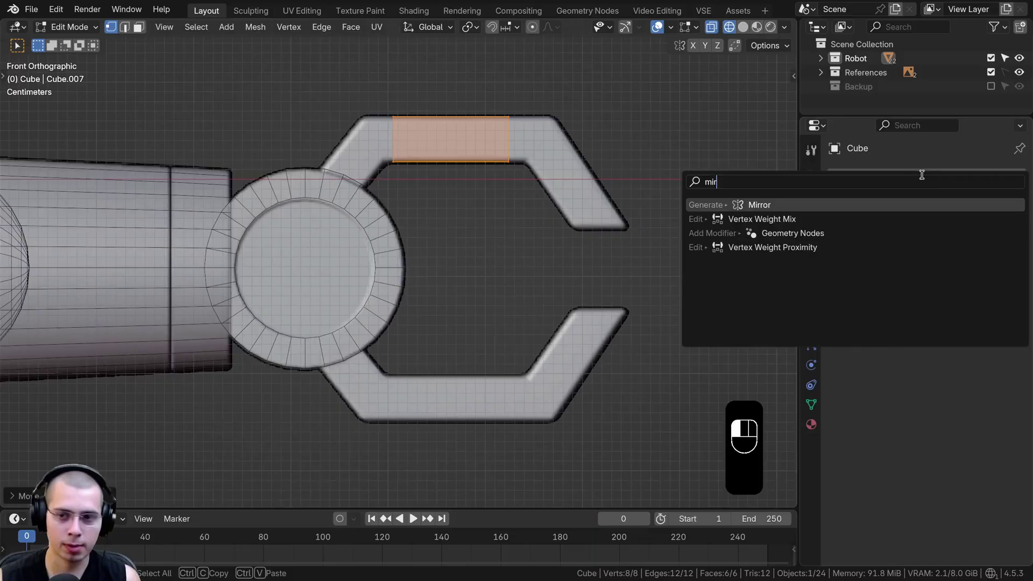
{"action": "key", "text": "Return"}
{"action": "key", "text": "Home"}
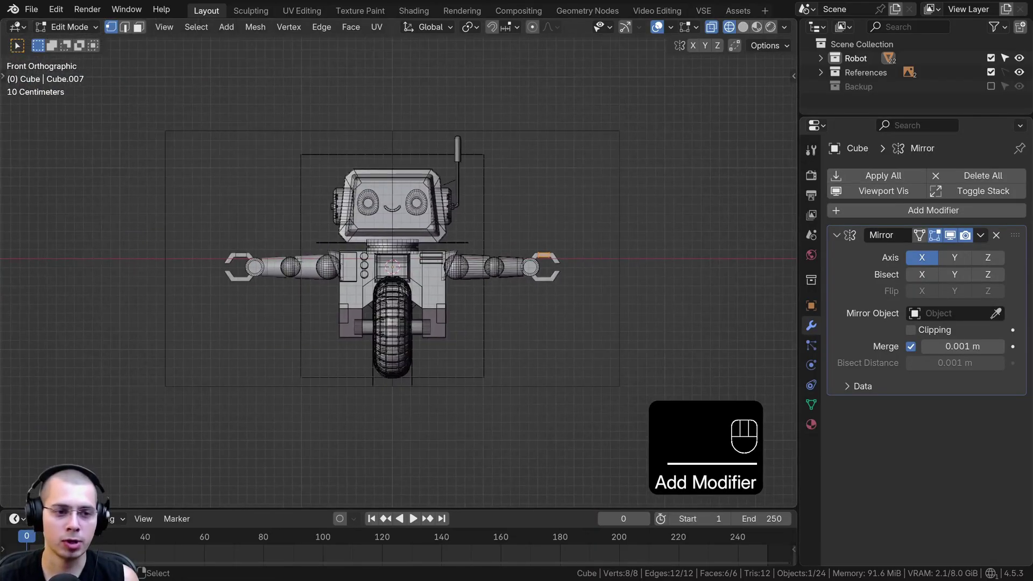
{"action": "middle_click_drag", "start_coordinate": [233, 248], "coordinate": [117, 248], "text": "shift"}
{"action": "scroll", "coordinate": [118, 248], "scroll_direction": "up", "scroll_amount": 8}
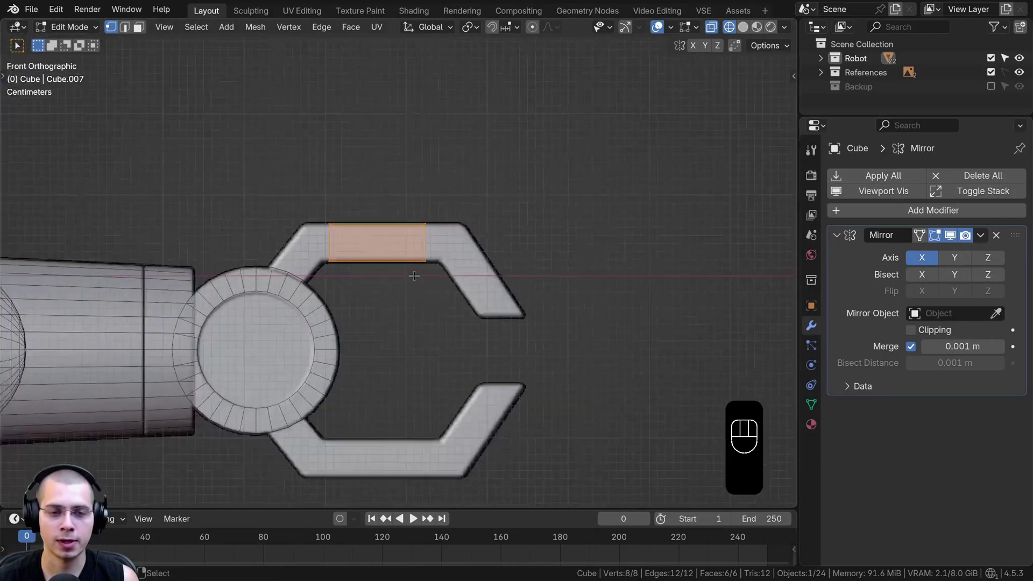
{"action": "left_click", "coordinate": [979, 260]}
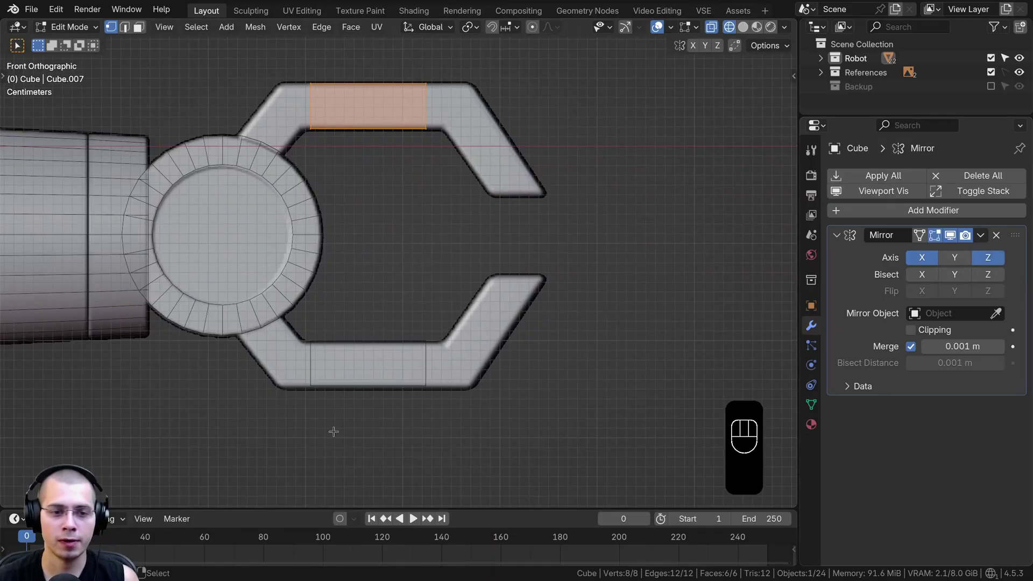
Move the cube's outer end along X to the claw's inner bend and its upper corner to the outer bend
{"action": "middle_click_drag", "start_coordinate": [334, 242], "coordinate": [367, 326], "text": "shift"}
{"action": "scroll", "coordinate": [436, 172], "scroll_direction": "up", "scroll_amount": 3}
{"action": "middle_click_drag", "start_coordinate": [448, 208], "coordinate": [434, 268], "text": "shift"}
{"action": "left_click_drag", "start_coordinate": [399, 80], "coordinate": [632, 359]}
{"action": "key", "text": "g"}
{"action": "key", "text": "x"}
{"action": "left_click", "coordinate": [511, 207]}
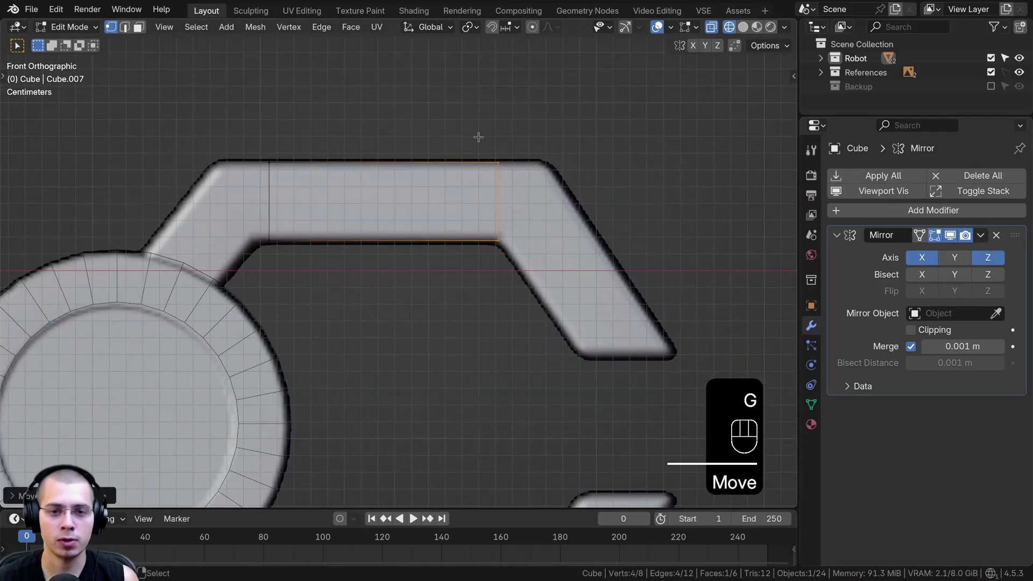
{"action": "left_click_drag", "start_coordinate": [466, 111], "coordinate": [581, 220]}
{"action": "key", "text": "g"}
{"action": "key", "text": "x"}
{"action": "left_click", "coordinate": [572, 192]}
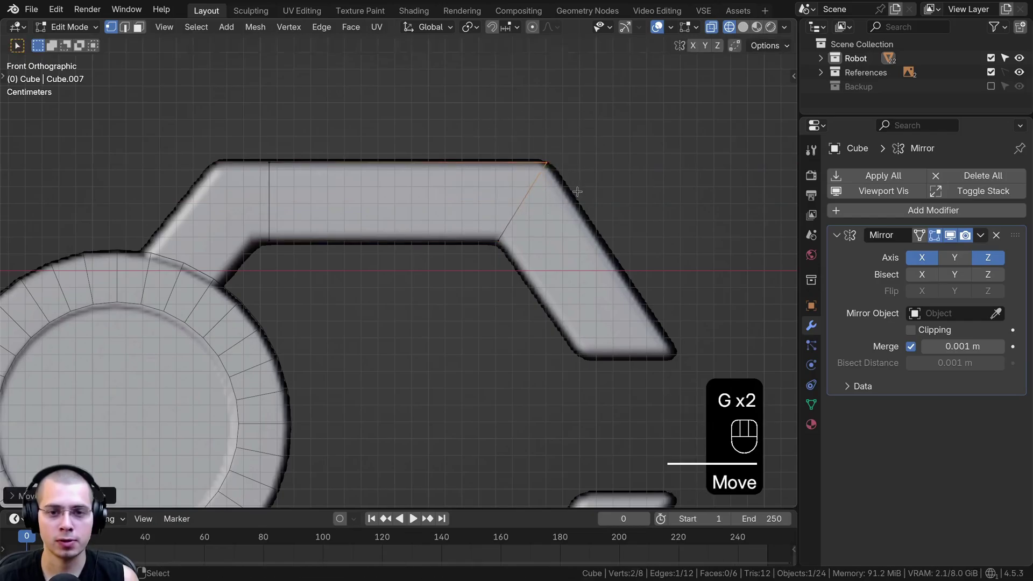
Align the cube's wrist-side end along X with the reference, placing the lower vertices on the inner bend and the upper ones on the outer bend
{"action": "middle_click_drag", "start_coordinate": [268, 161], "coordinate": [494, 189], "text": "shift"}
{"action": "left_click_drag", "start_coordinate": [443, 156], "coordinate": [528, 277]}
{"action": "key", "text": "g"}
{"action": "key", "text": "x"}
{"action": "left_click", "coordinate": [514, 179]}
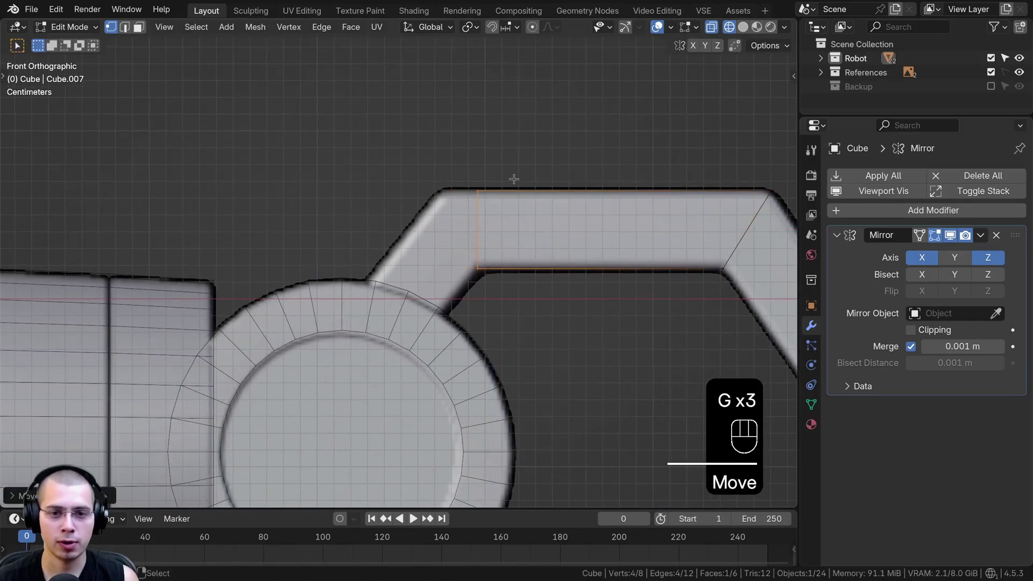
{"action": "left_click_drag", "start_coordinate": [519, 157], "coordinate": [371, 243]}
{"action": "key", "text": "g"}
{"action": "key", "text": "x"}
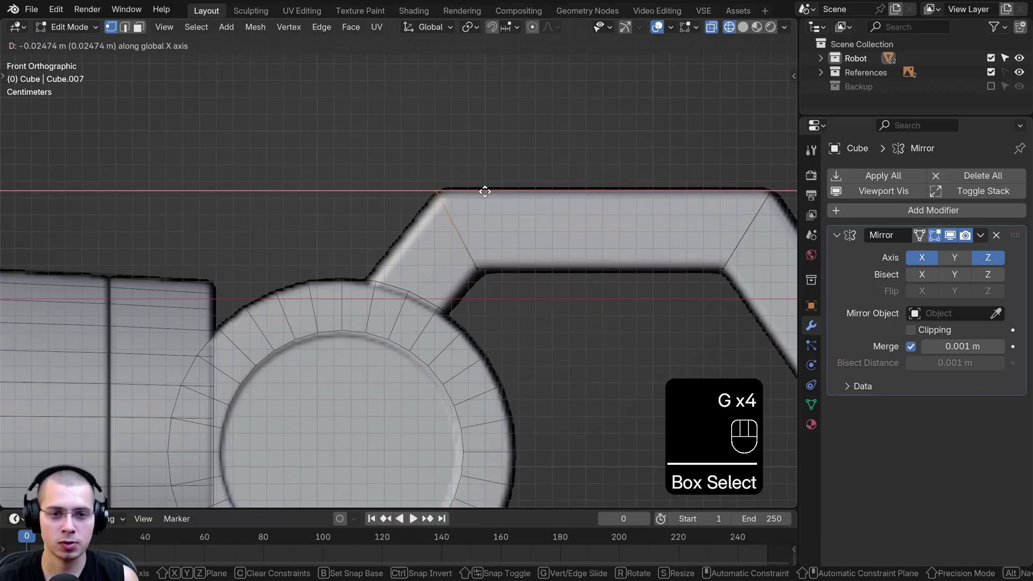
{"action": "left_click", "coordinate": [488, 191]}
Extrude the claw's wrist-side end down towards the wrist joint, rotating and moving it to follow the slanted section
{"action": "middle_click_drag", "start_coordinate": [487, 190], "coordinate": [484, 164], "text": "shift"}
{"action": "left_click_drag", "start_coordinate": [402, 116], "coordinate": [498, 258]}
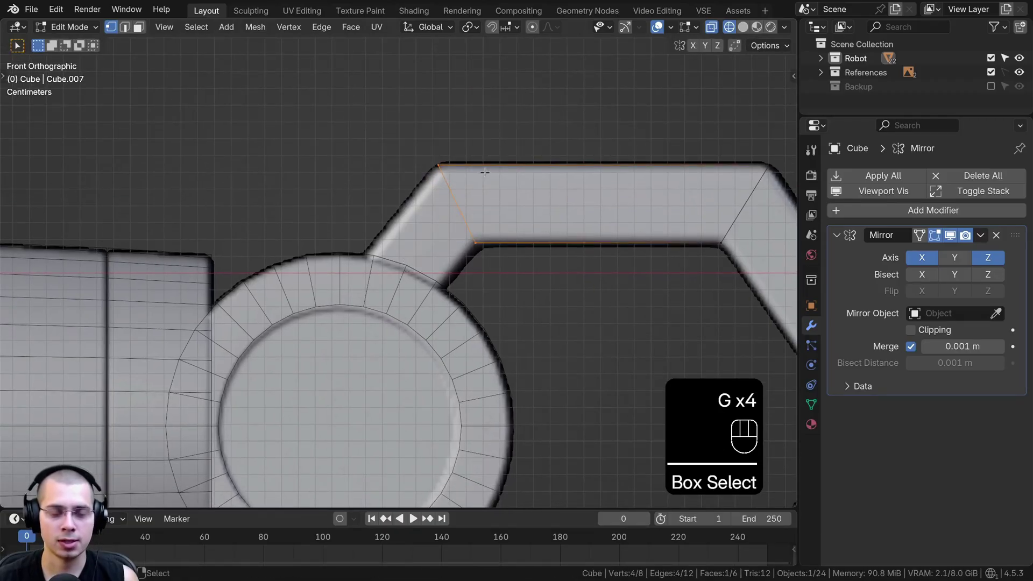
{"action": "key", "text": "e"}
{"action": "left_click", "coordinate": [396, 275]}
{"action": "key", "text": "r"}
{"action": "left_click", "coordinate": [441, 280]}
{"action": "key", "text": "g"}
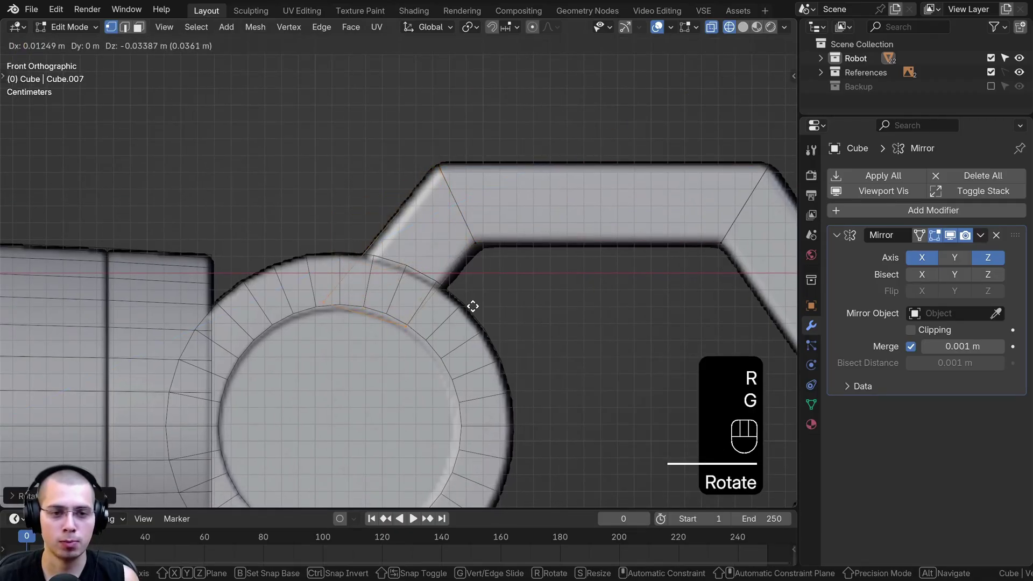
{"action": "left_click", "coordinate": [473, 307]}
Fine-tune the extruded end's rotation, position and scale so its sides match the slanted edges in the reference
{"action": "key", "text": "r"}
{"action": "left_click", "coordinate": [474, 323]}
{"action": "key", "text": "g"}
{"action": "left_click", "coordinate": [471, 349]}
{"action": "key", "text": "r"}
{"action": "left_click", "coordinate": [470, 352]}
{"action": "key", "text": "g"}
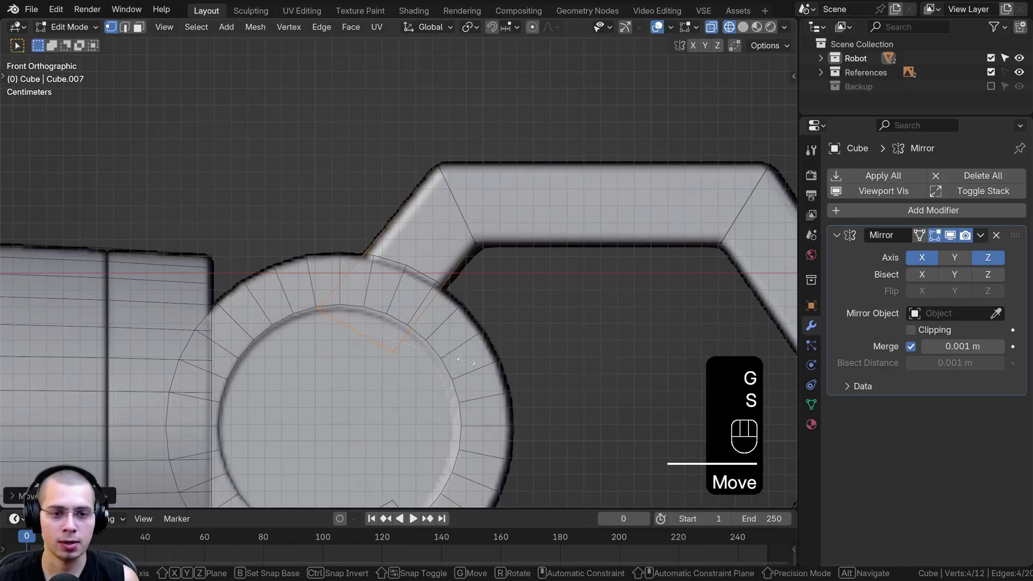
{"action": "left_click", "coordinate": [461, 362]}
{"action": "key", "text": "a"}
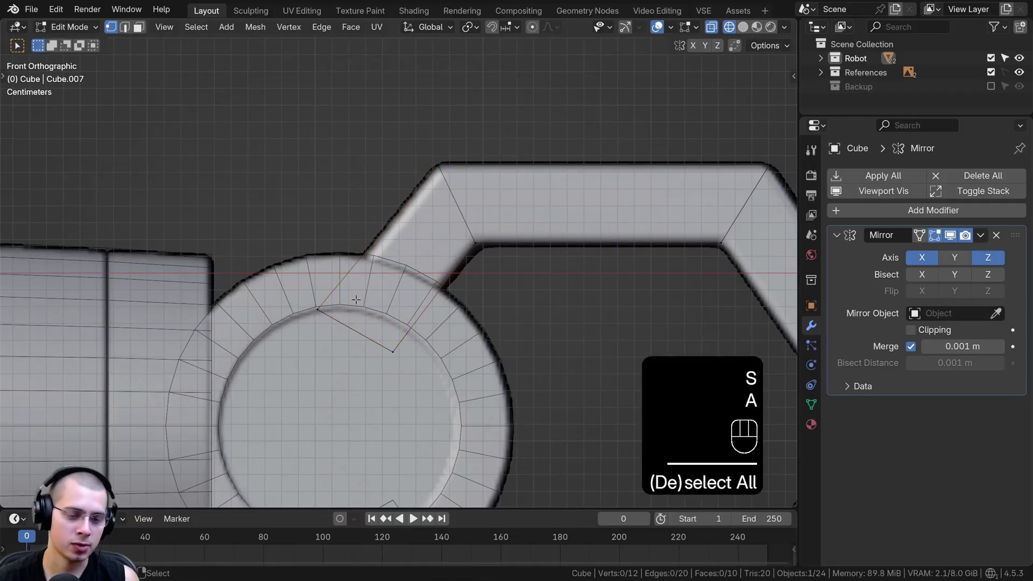
Reselect the extruded end's vertices, adjust their position inside the wrist joint, and clear the selection
{"action": "scroll", "coordinate": [356, 300], "scroll_direction": "up", "scroll_amount": 1}
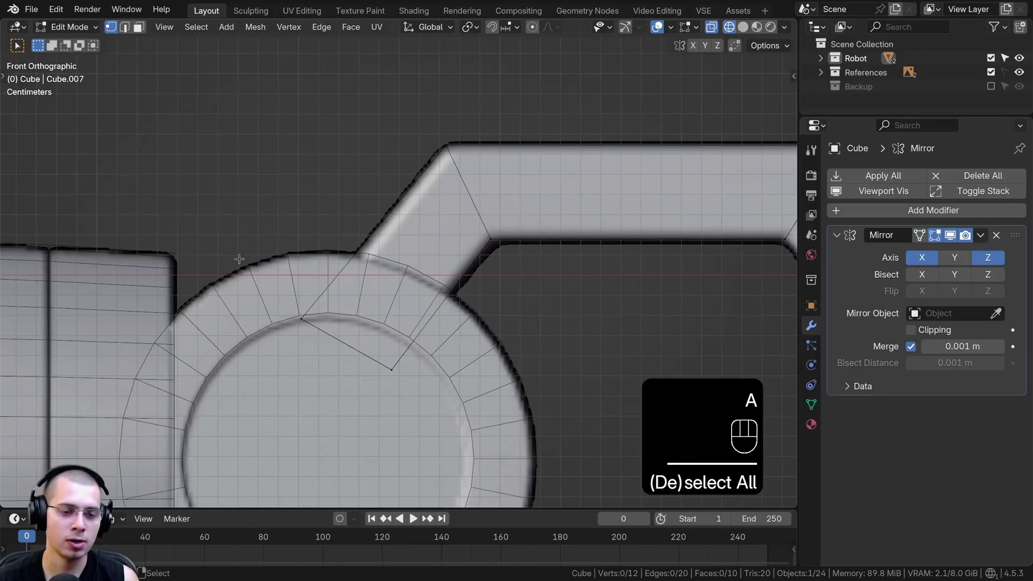
{"action": "left_click_drag", "start_coordinate": [239, 258], "coordinate": [444, 429]}
{"action": "key", "text": "g"}
{"action": "left_click", "coordinate": [346, 339]}
{"action": "key", "text": "g"}
{"action": "left_click", "coordinate": [438, 431]}
{"action": "scroll", "coordinate": [409, 403], "scroll_direction": "down", "scroll_amount": 5}
{"action": "middle_click_drag", "start_coordinate": [386, 376], "coordinate": [326, 280], "text": "shift"}
{"action": "key", "text": "a"}
{"action": "key", "text": "a"}
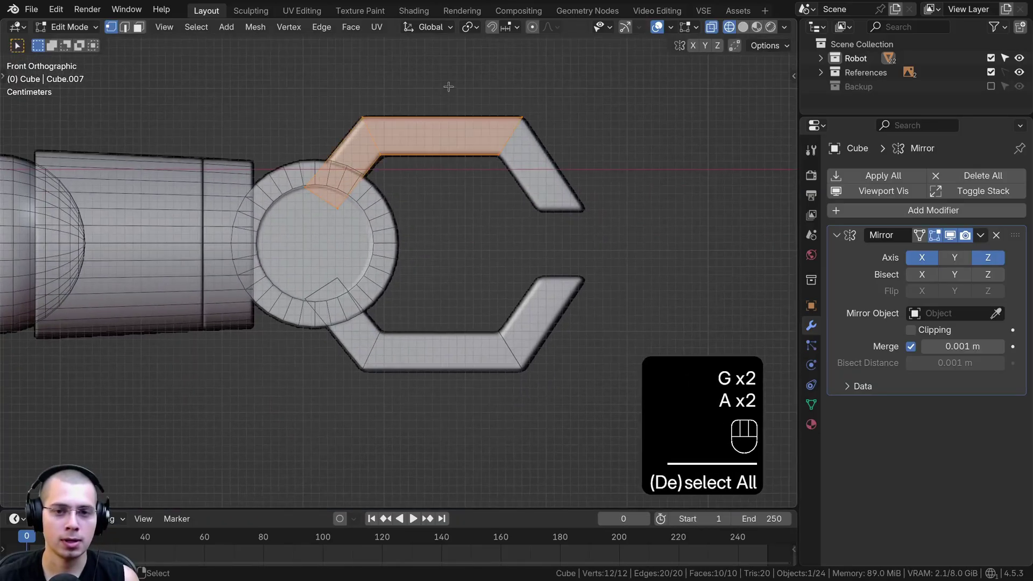
{"action": "key", "text": "a"}
Extrude the claw's outer end down to the tip, rotating and moving it to match the reference
{"action": "middle_click_drag", "start_coordinate": [447, 85], "coordinate": [370, 81], "text": "shift"}
{"action": "scroll", "coordinate": [370, 78], "scroll_direction": "up", "scroll_amount": 3}
{"action": "left_click_drag", "start_coordinate": [385, 64], "coordinate": [516, 226]}
{"action": "middle_click_drag", "start_coordinate": [545, 179], "coordinate": [464, 184], "text": "shift"}
{"action": "key", "text": "e"}
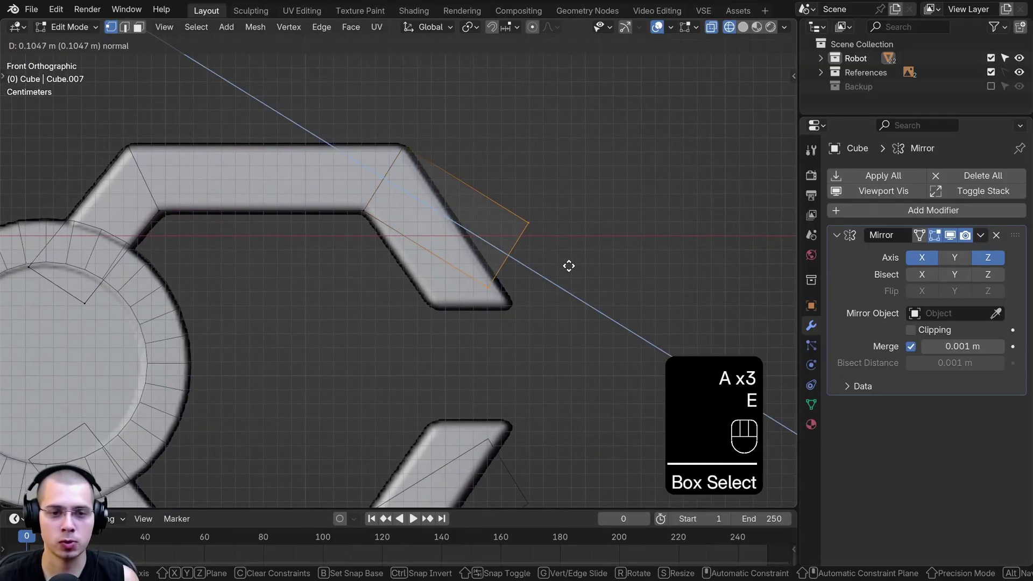
{"action": "key", "text": "r"}
{"action": "left_click", "coordinate": [572, 253]}
{"action": "key", "text": "g"}
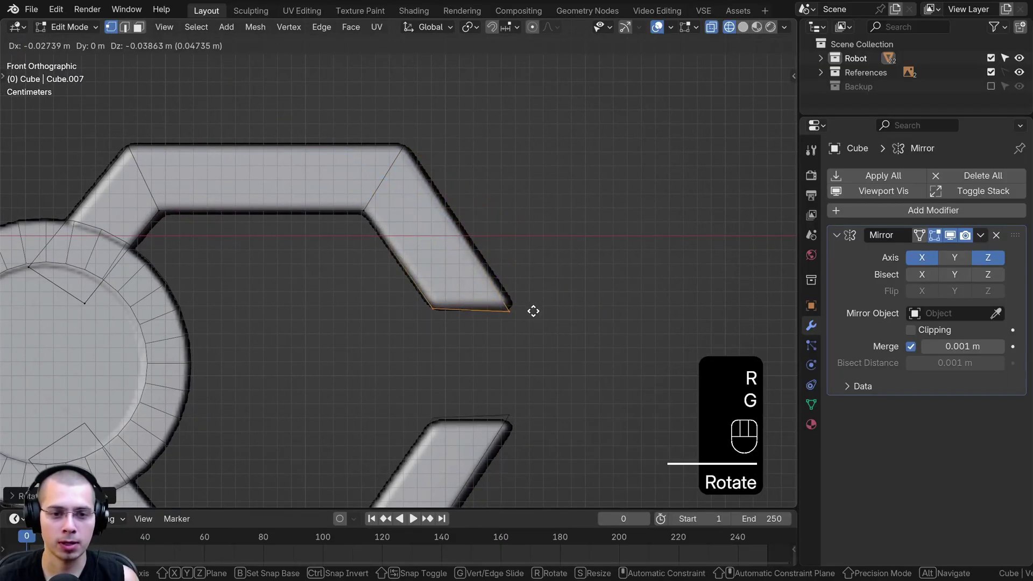
{"action": "left_click", "coordinate": [532, 312]}
Rotate the tip face slightly and flatten it with a scale of 0 along Z
{"action": "scroll", "coordinate": [530, 315], "scroll_direction": "up", "scroll_amount": 1}
{"action": "key", "text": "r"}
{"action": "left_click", "coordinate": [589, 300]}
{"action": "key", "text": "s"}
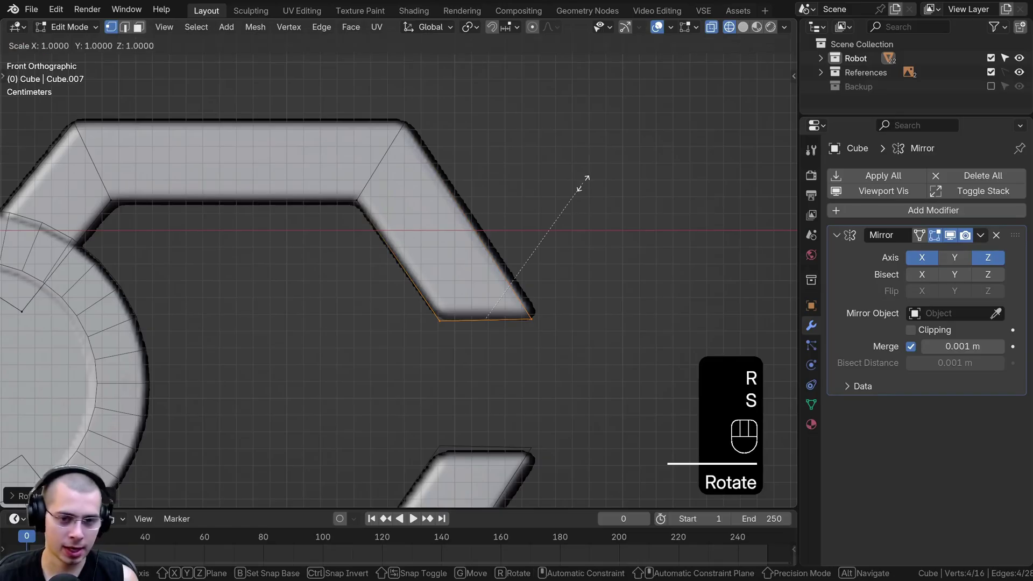
{"action": "key", "text": "z"}
{"action": "key", "text": "0"}
{"action": "left_click", "coordinate": [568, 202]}
Move the flattened tip onto the reference and adjust its outer corner along X to match the claw's point
{"action": "scroll", "coordinate": [552, 253], "scroll_direction": "up", "scroll_amount": 2}
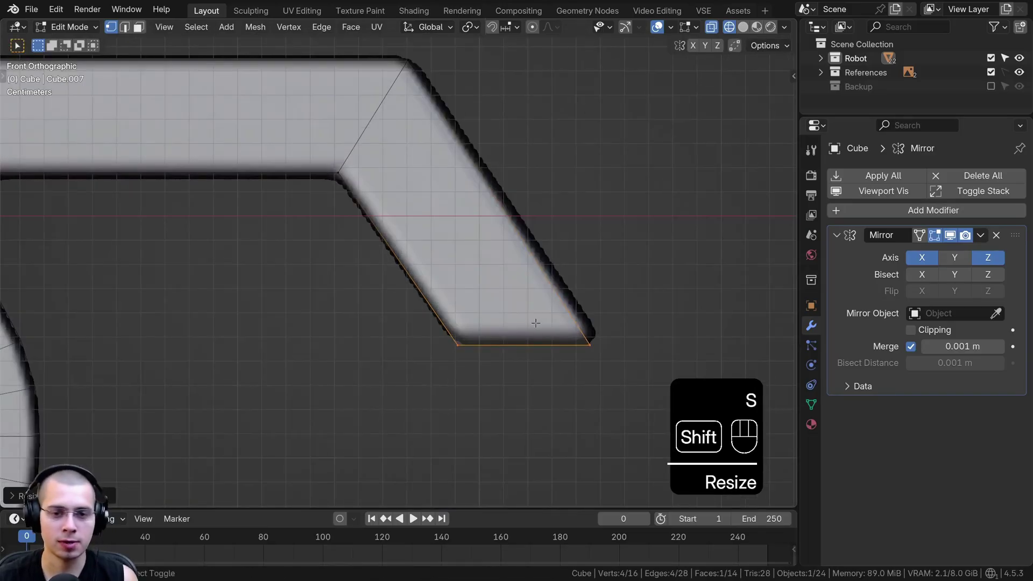
{"action": "middle_click_drag", "start_coordinate": [534, 322], "coordinate": [532, 321], "text": "shift"}
{"action": "key", "text": "g"}
{"action": "left_click", "coordinate": [529, 321]}
{"action": "key", "text": "g"}
{"action": "key", "text": "x"}
{"action": "left_click", "coordinate": [514, 235]}
{"action": "left_click_drag", "start_coordinate": [515, 235], "coordinate": [651, 433]}
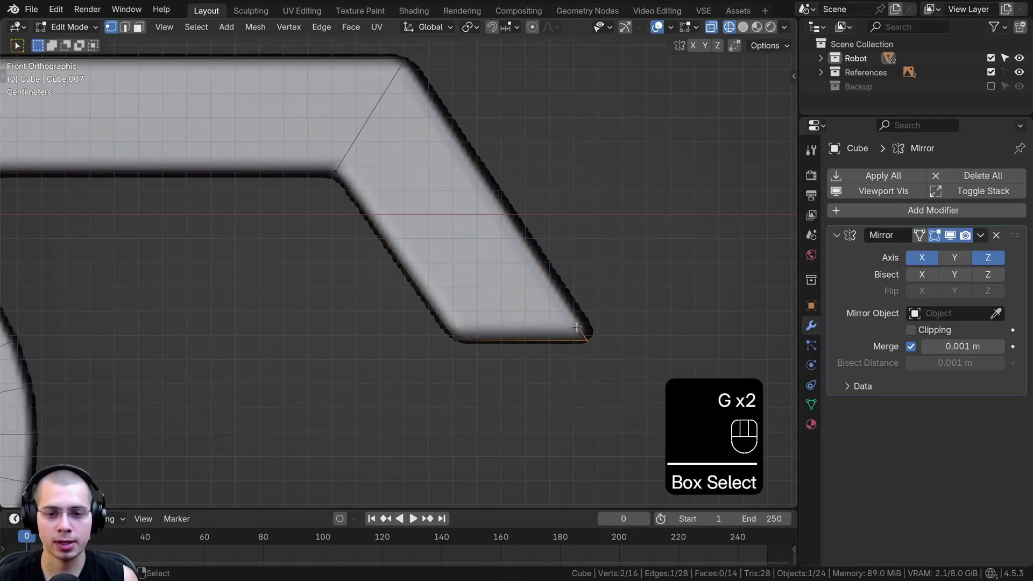
{"action": "key", "text": "g"}
{"action": "key", "text": "x"}
{"action": "left_click", "coordinate": [585, 329]}
Return to solid shading and narrow the whole claw along Y to about half the wrist joint's width
{"action": "scroll", "coordinate": [350, 299], "scroll_direction": "down", "scroll_amount": 7}
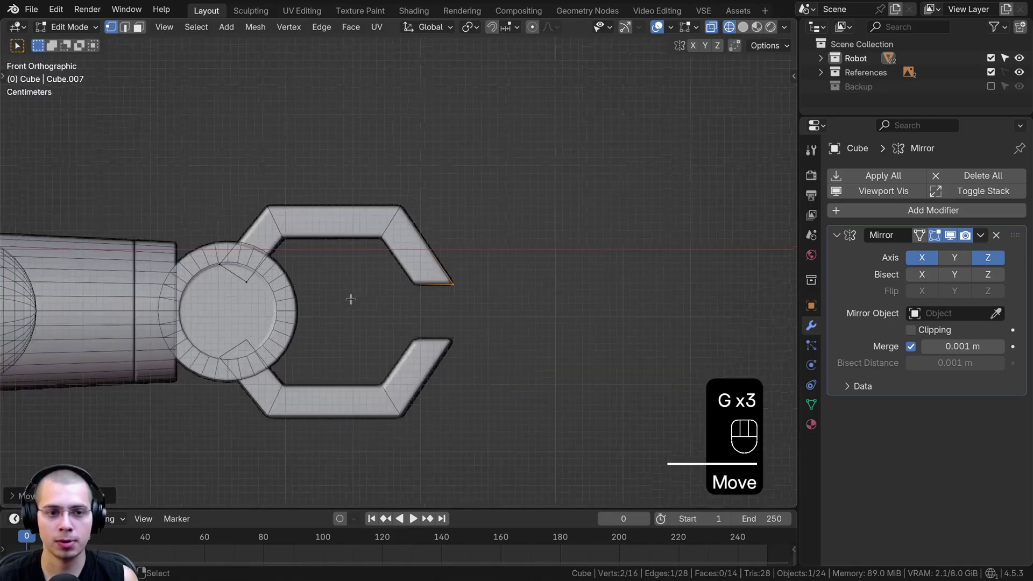
{"action": "middle_click_drag", "start_coordinate": [350, 299], "coordinate": [290, 307]}
{"action": "key", "text": "z"}
{"action": "left_click", "coordinate": [470, 286]}
{"action": "mouse_move", "coordinate": [478, 283]}
{"action": "middle_mouse_down"}
{"action": "mouse_move", "coordinate": [559, 266]}
{"action": "mouse_move", "coordinate": [406, 341]}
{"action": "middle_mouse_up"}
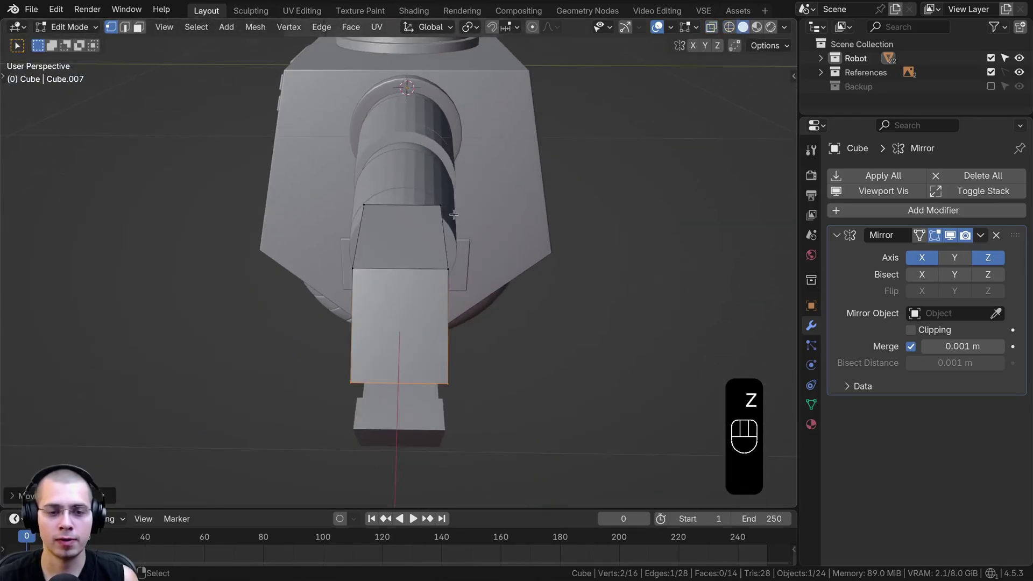
{"action": "middle_click_drag", "start_coordinate": [452, 80], "coordinate": [461, 167]}
{"action": "key", "text": "a"}
{"action": "key", "text": "a"}
{"action": "middle_click_drag", "start_coordinate": [482, 207], "coordinate": [485, 254], "text": "shift"}
{"action": "key", "text": "s"}
{"action": "key", "text": "y"}
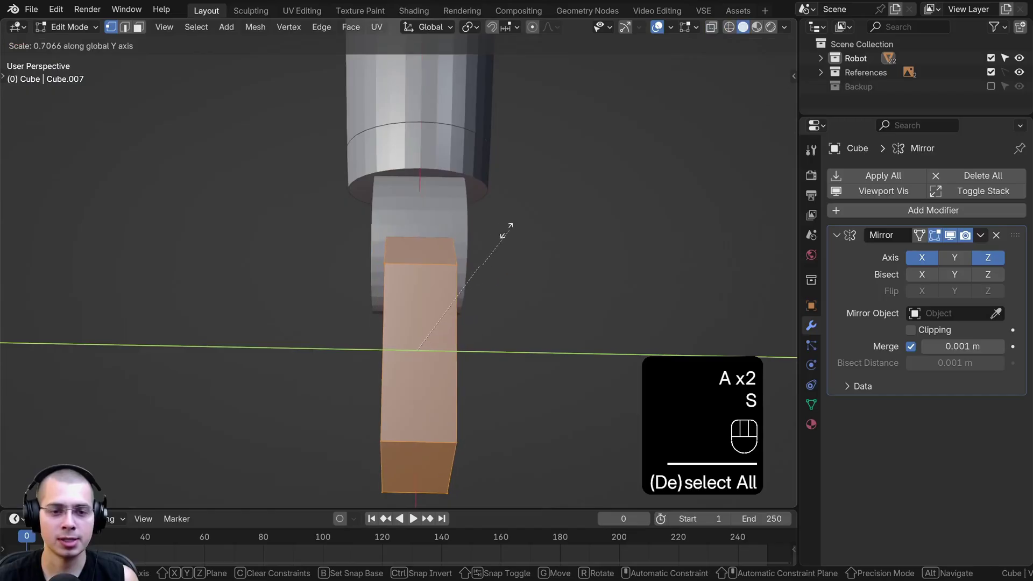
{"action": "left_click", "coordinate": [446, 251]}
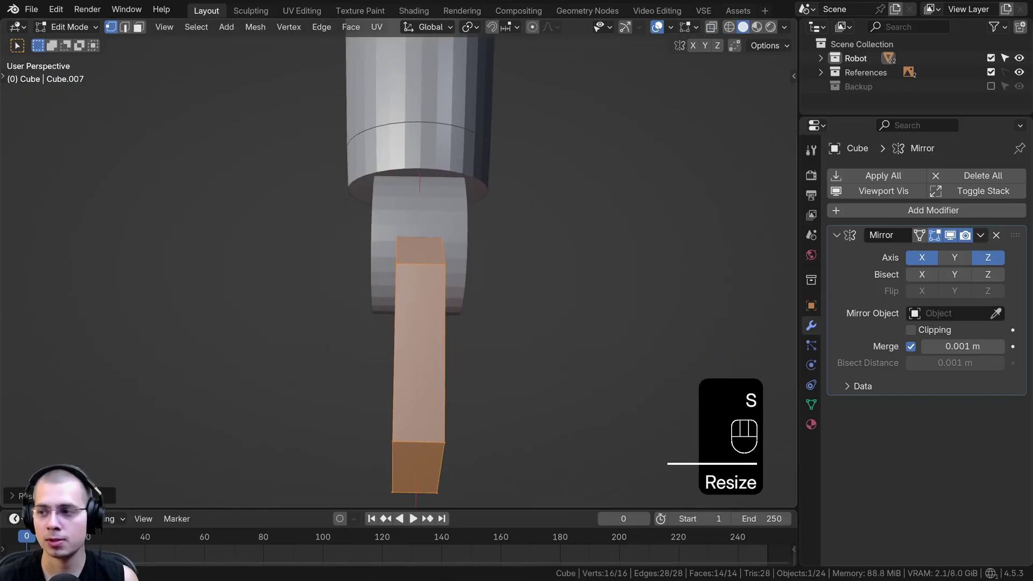
Narrow the claw slightly more along the Y axis, to about 0.94 of its width, and return to Object Mode
{"action": "middle_click_drag", "start_coordinate": [711, 304], "coordinate": [676, 301]}
{"action": "key", "text": "s"}
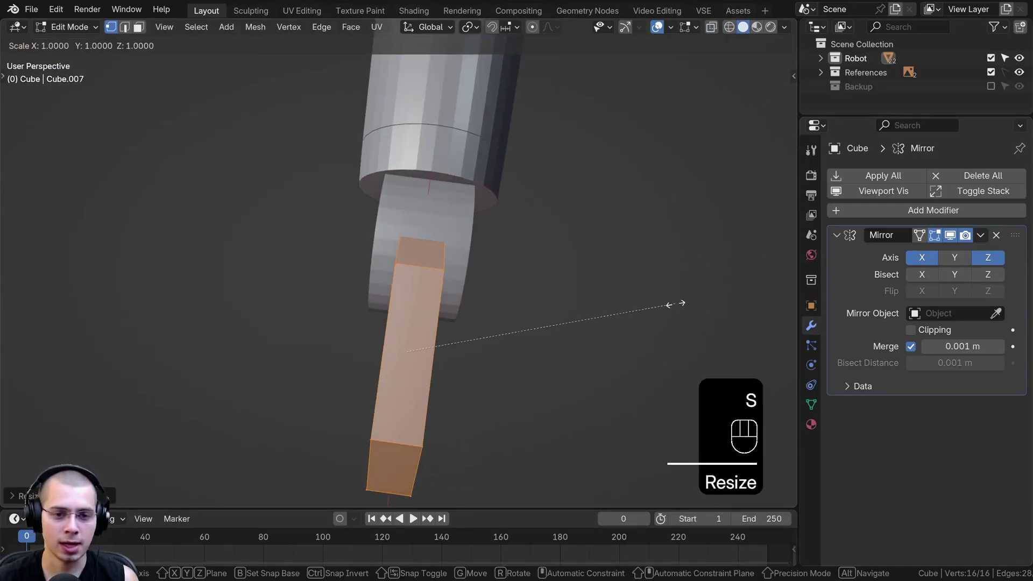
{"action": "key", "text": "y"}
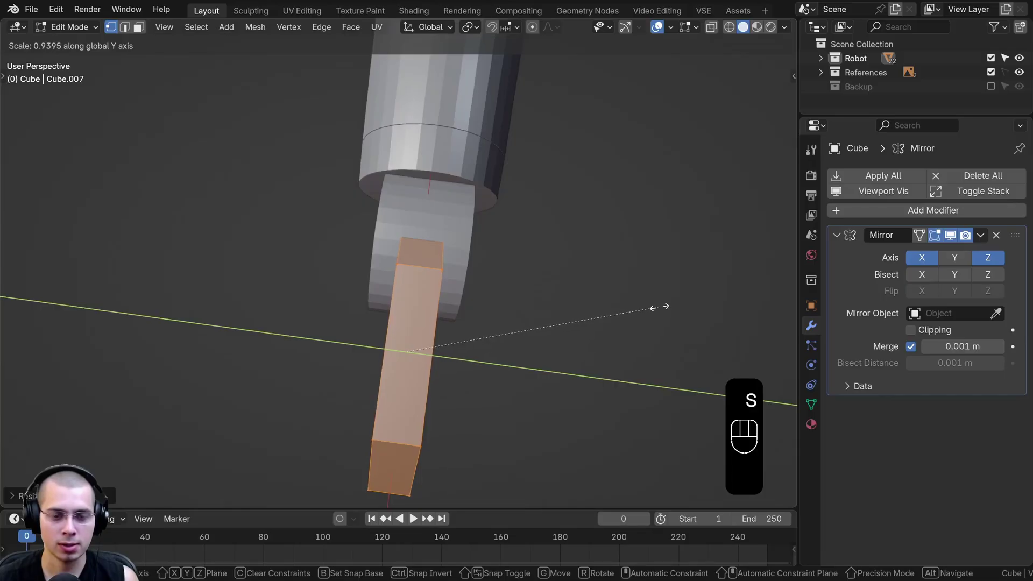
{"action": "left_click", "coordinate": [659, 307]}
{"action": "middle_click_drag", "start_coordinate": [659, 308], "coordinate": [528, 209]}
{"action": "key", "text": "Tab"}
{"action": "scroll", "coordinate": [506, 269], "scroll_direction": "up", "scroll_amount": 3}
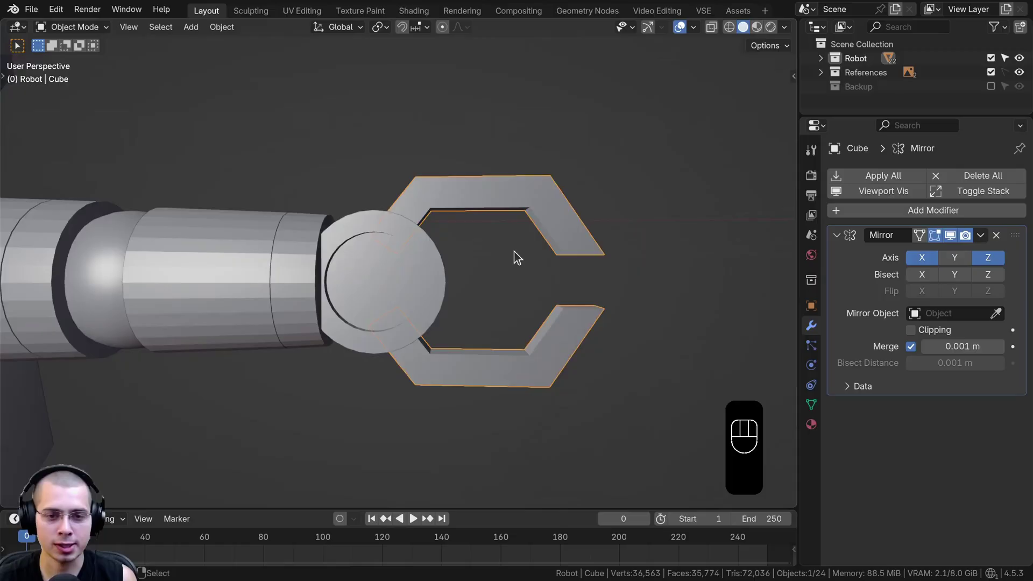
{"action": "middle_click_drag", "start_coordinate": [517, 257], "coordinate": [478, 263]}
{"action": "middle_click_drag", "start_coordinate": [435, 238], "coordinate": [663, 201]}
{"action": "scroll", "coordinate": [463, 286], "scroll_direction": "up", "scroll_amount": 2}
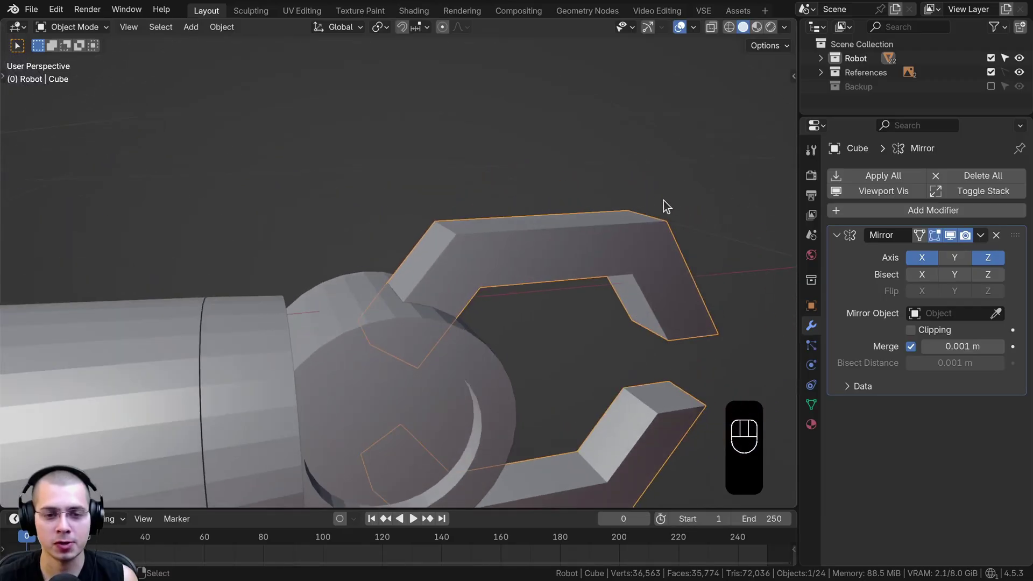
{"action": "middle_click_drag", "start_coordinate": [582, 202], "coordinate": [501, 302]}
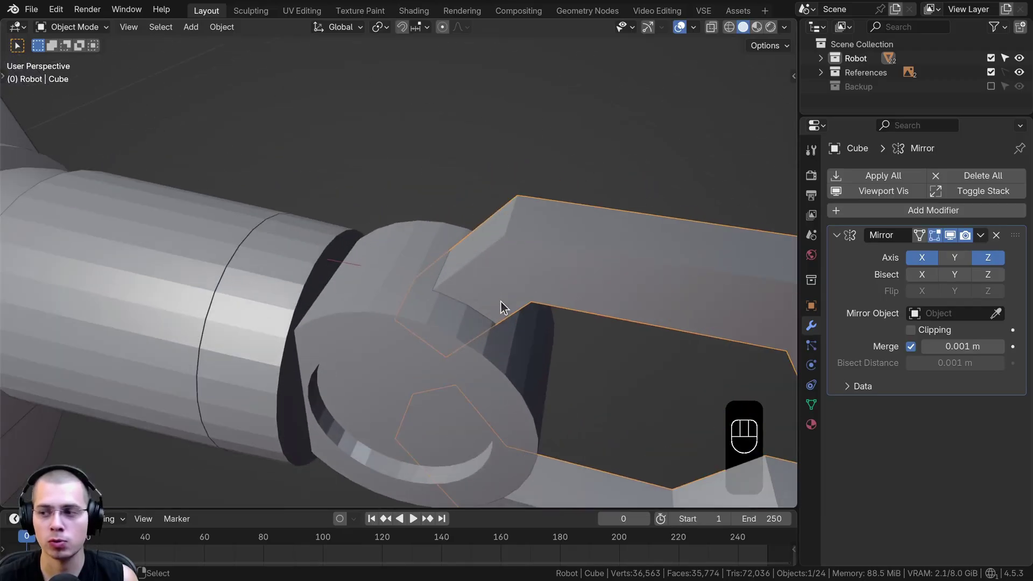
Isolate the wrist joint and add an edge loop around its side, about midway between the centre seam and the outer rim
{"action": "left_click", "coordinate": [393, 277]}
{"action": "scroll", "coordinate": [392, 264], "scroll_direction": "up", "scroll_amount": 3}
{"action": "middle_click_drag", "start_coordinate": [394, 267], "coordinate": [427, 319]}
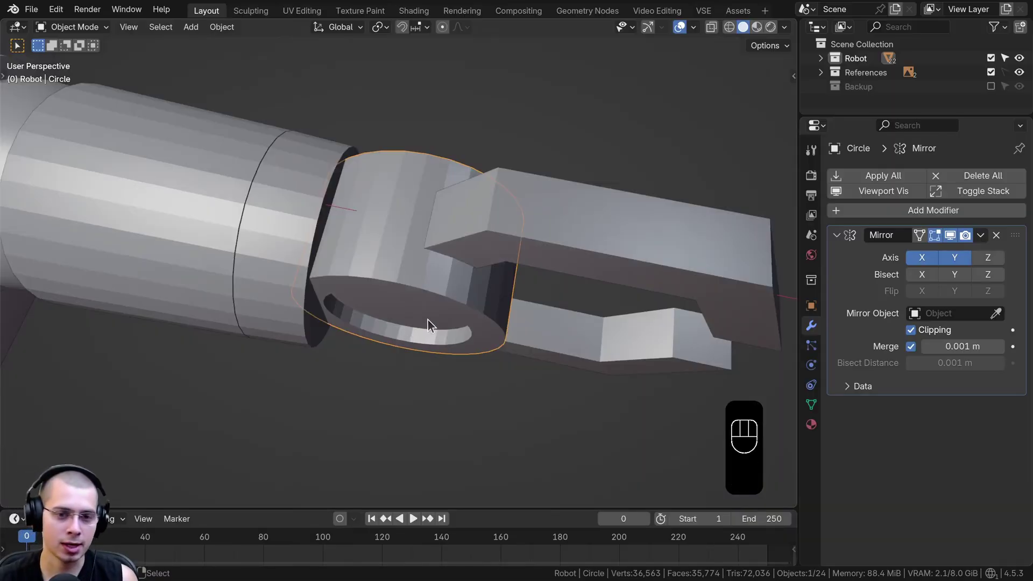
{"action": "key", "text": "KP_Divide"}
{"action": "middle_click_drag", "start_coordinate": [427, 320], "coordinate": [357, 307], "text": "shift"}
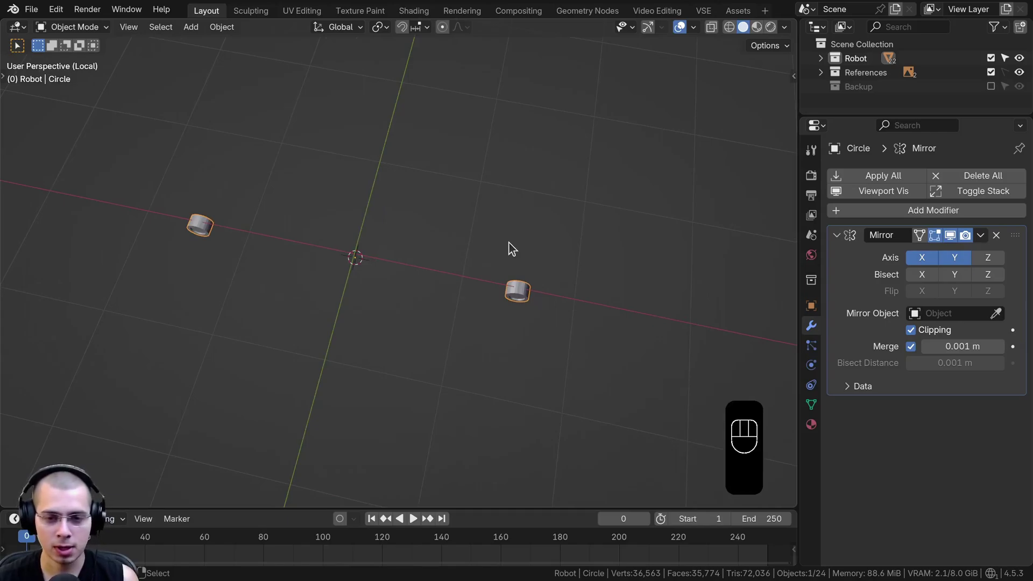
{"action": "key", "text": "Tab"}
{"action": "key", "text": "a"}
{"action": "key", "text": "a"}
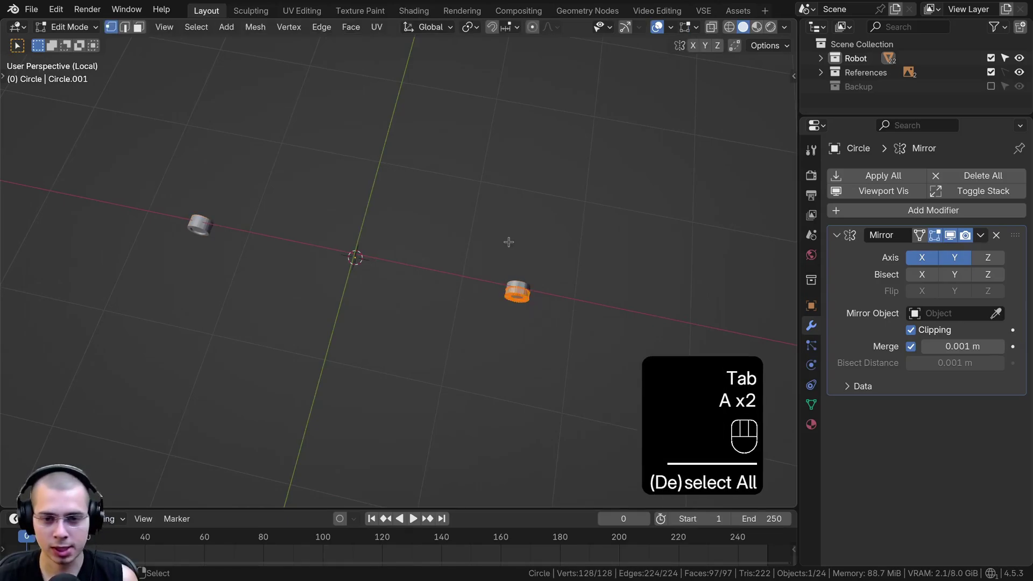
{"action": "key", "text": "KP_Decimal"}
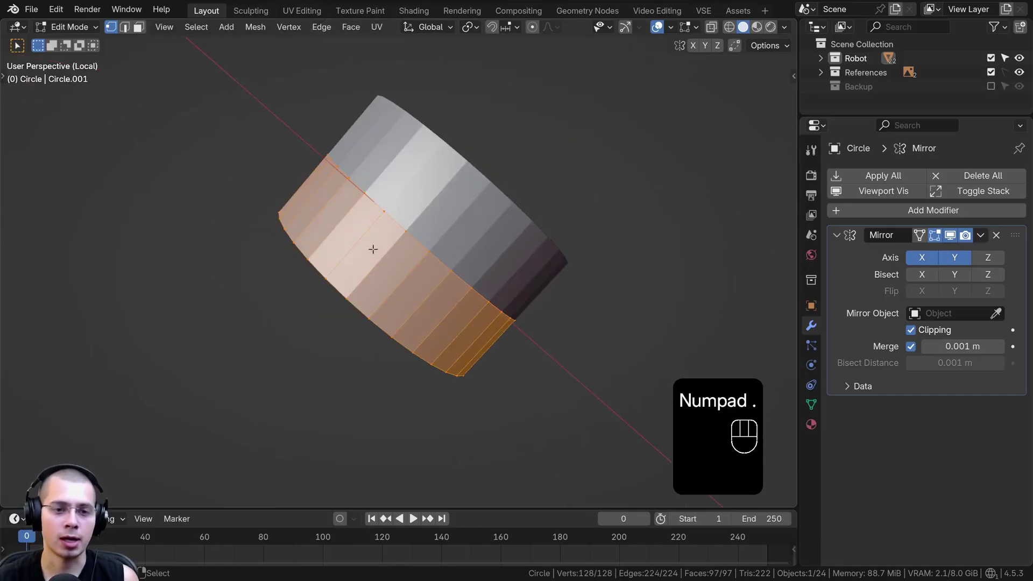
{"action": "key", "text": "ctrl+r"}
{"action": "left_click", "coordinate": [358, 220]}
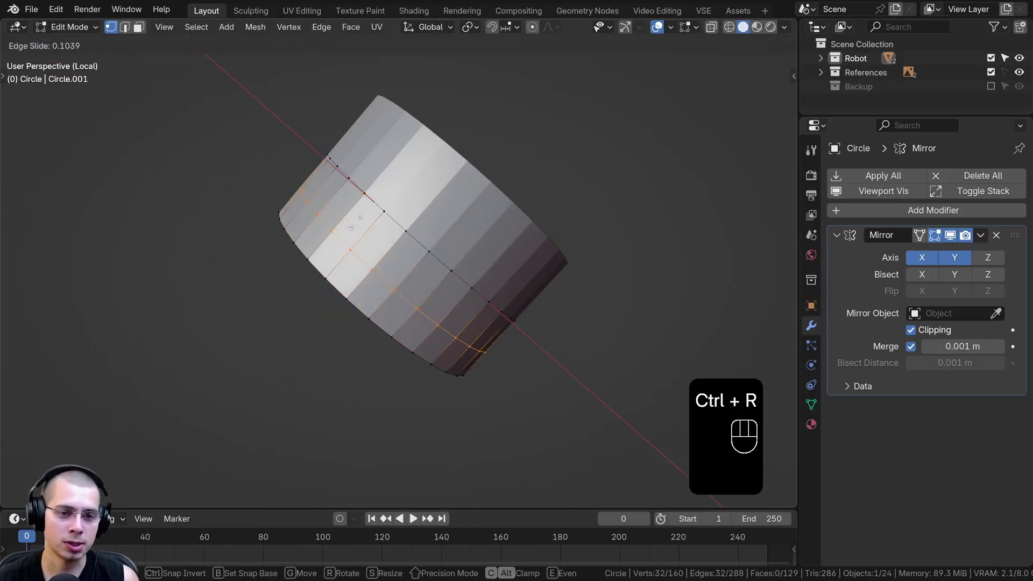
{"action": "left_click", "coordinate": [358, 223]}
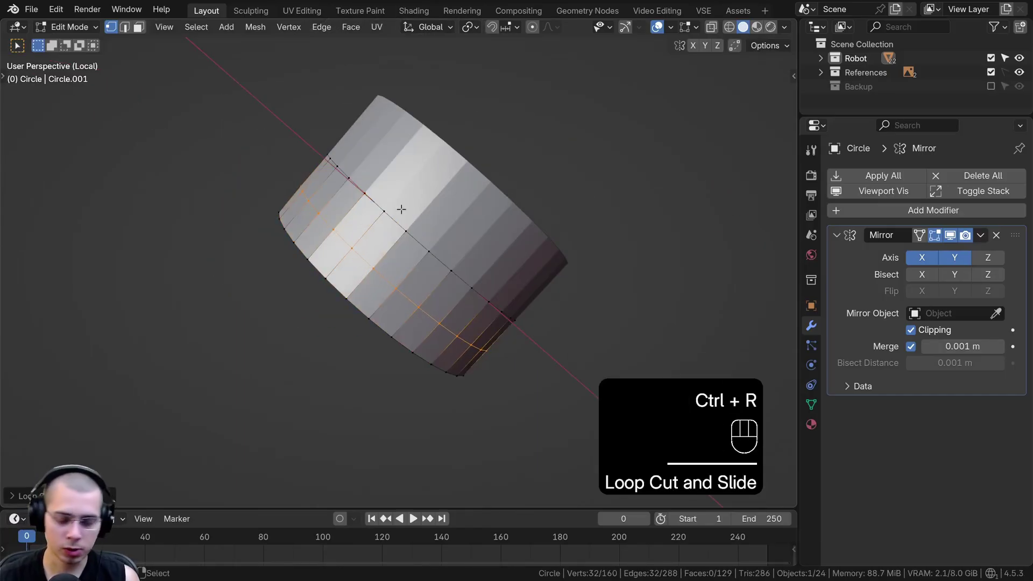
Show the whole model again and slide the wrist joint's new edge loop slightly towards the centre, just beside the claw
{"action": "key", "text": "KP_Divide"}
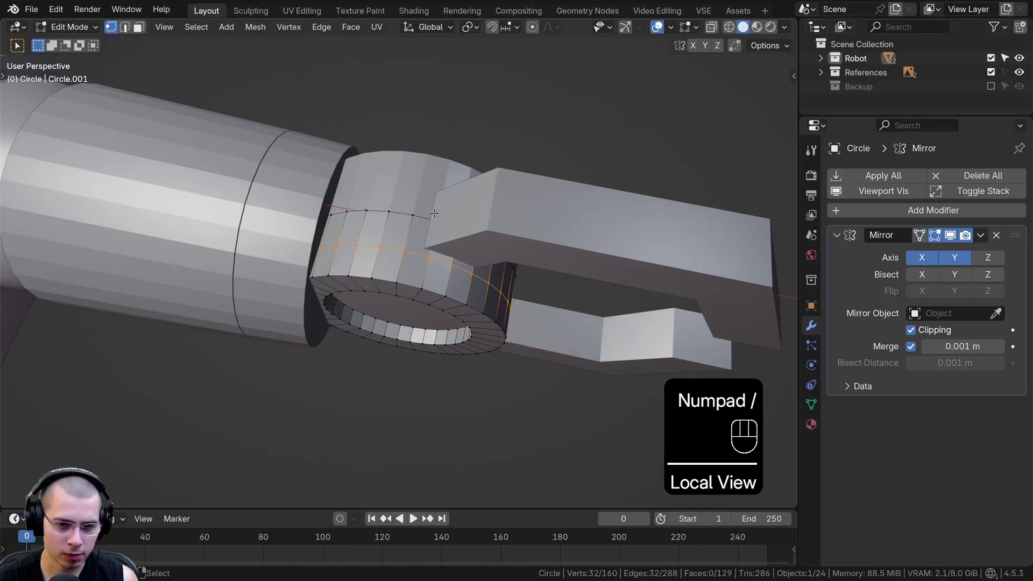
{"action": "middle_click_drag", "start_coordinate": [434, 214], "coordinate": [458, 223]}
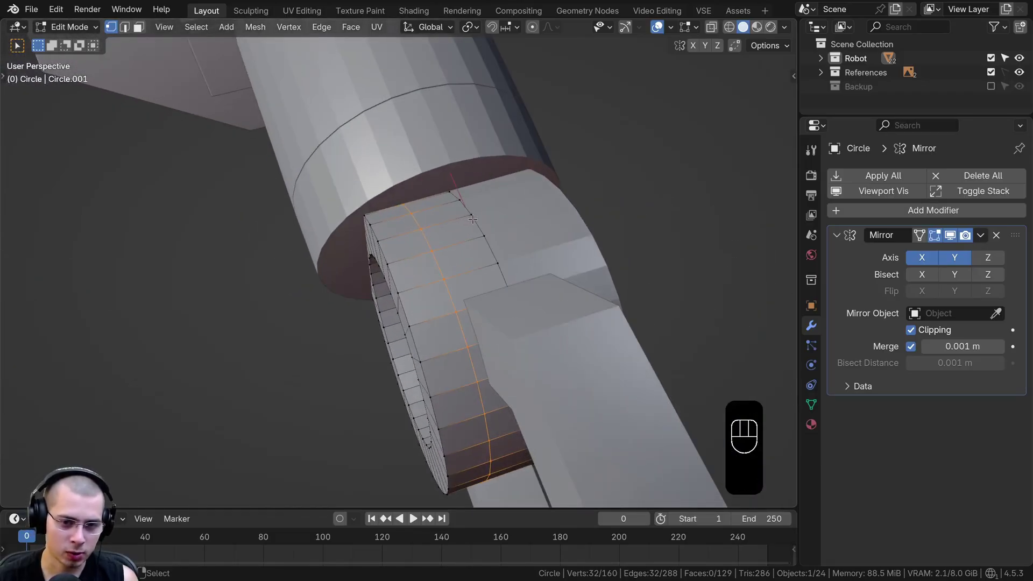
{"action": "key", "text": "g"}
{"action": "key", "text": "g"}
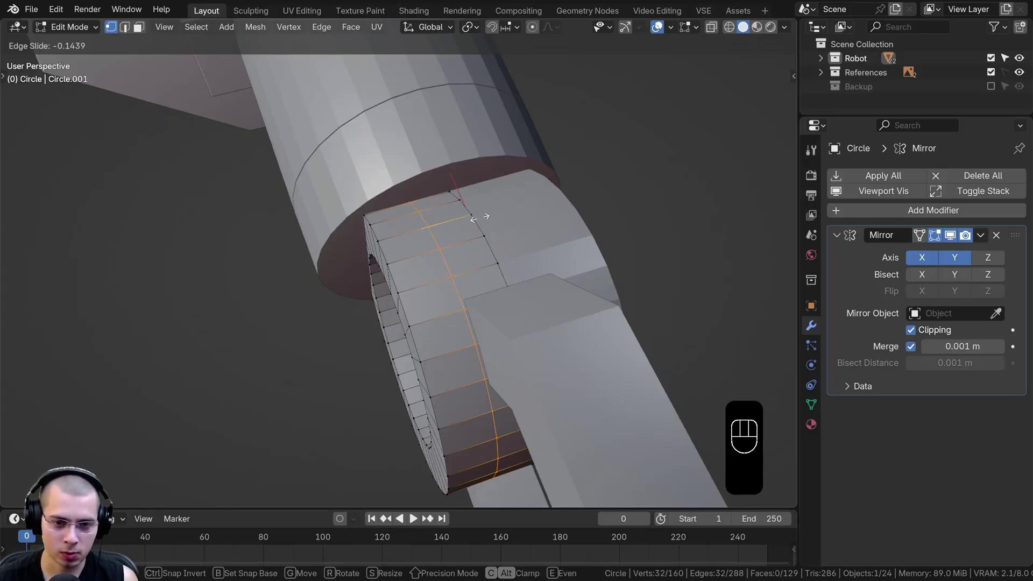
{"action": "left_click", "coordinate": [479, 217]}
{"action": "scroll", "coordinate": [479, 217], "scroll_direction": "down", "scroll_amount": 2}
{"action": "middle_click_drag", "start_coordinate": [479, 217], "coordinate": [555, 241]}
Isolate the wrist joint and select the side faces between its centre seam and the new loop, excluding those nearest the forearm
{"action": "key", "text": "KP_Divide"}
{"action": "key", "text": "KP_Decimal"}
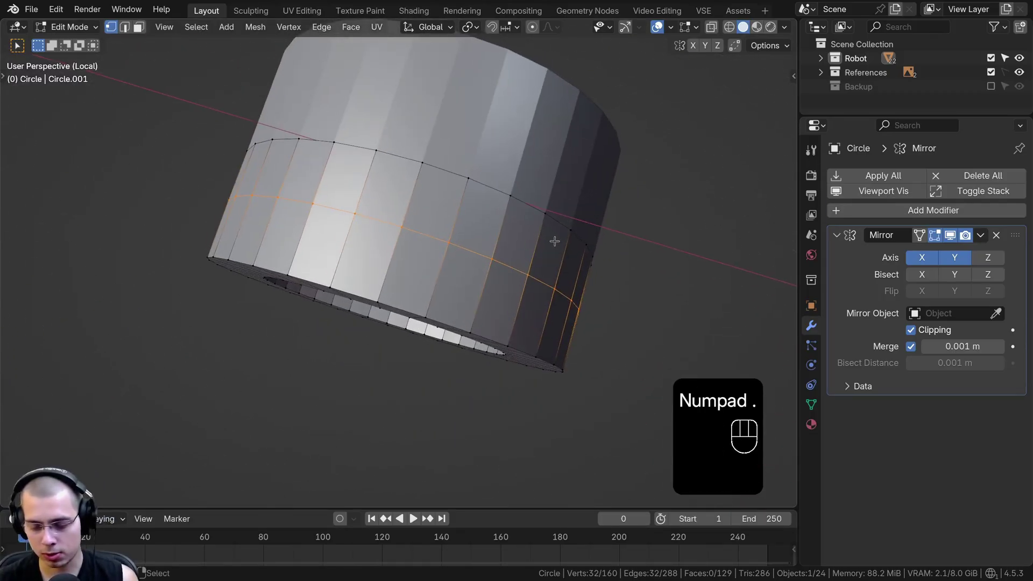
{"action": "key", "text": "KP_7"}
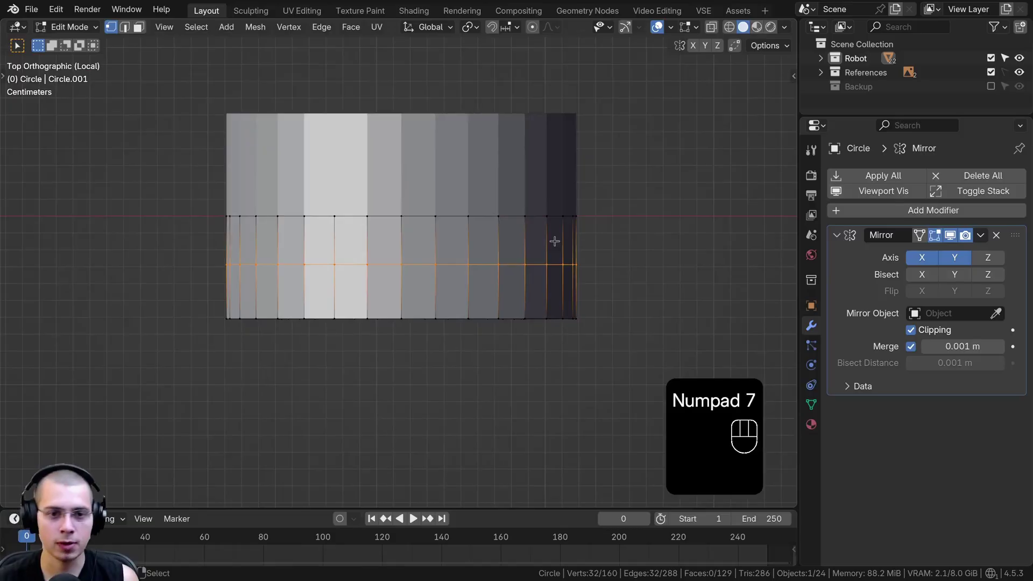
{"action": "left_click", "coordinate": [140, 28]}
{"action": "key", "text": "z"}
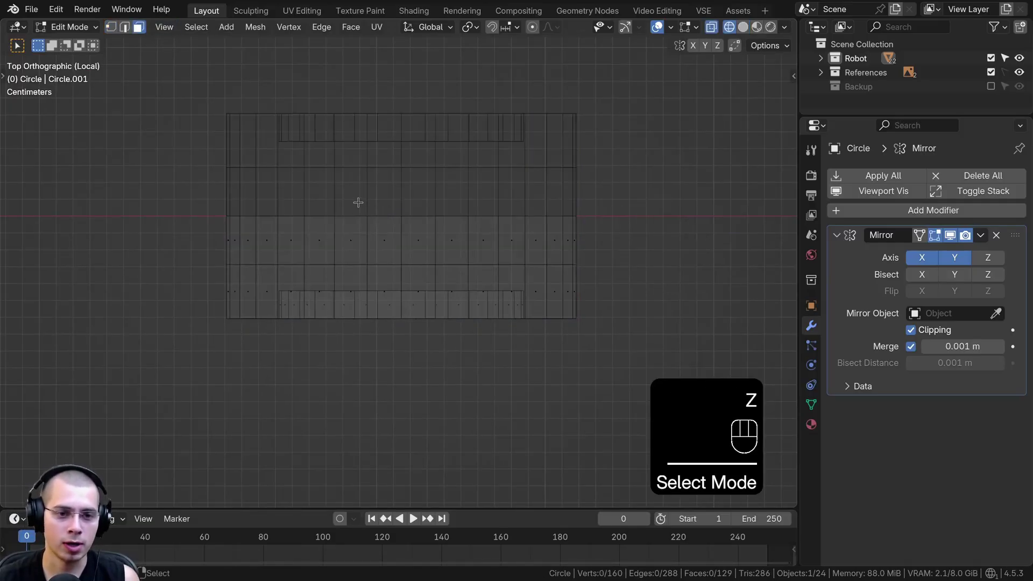
{"action": "key", "text": "b"}
{"action": "left_click_drag", "start_coordinate": [317, 191], "coordinate": [621, 247]}
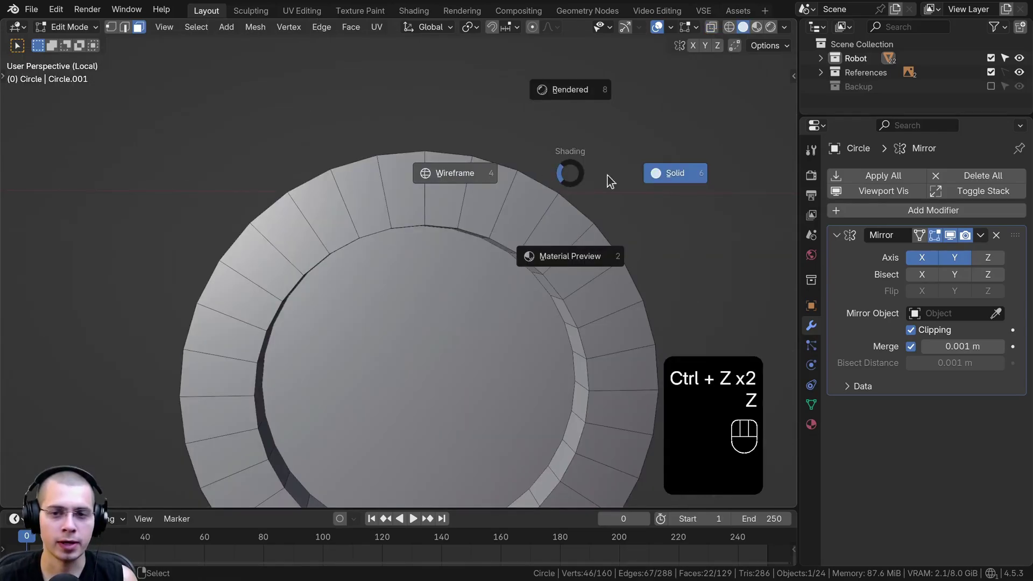
{"action": "left_click", "coordinate": [653, 175]}
{"action": "scroll", "coordinate": [653, 175], "scroll_direction": "down", "scroll_amount": 3}
{"action": "middle_click_drag", "start_coordinate": [653, 176], "coordinate": [511, 321]}
{"action": "scroll", "coordinate": [511, 320], "scroll_direction": "up", "scroll_amount": 3}
{"action": "middle_click_drag", "start_coordinate": [401, 218], "coordinate": [355, 137]}
{"action": "middle_click_drag", "start_coordinate": [421, 278], "coordinate": [356, 367]}
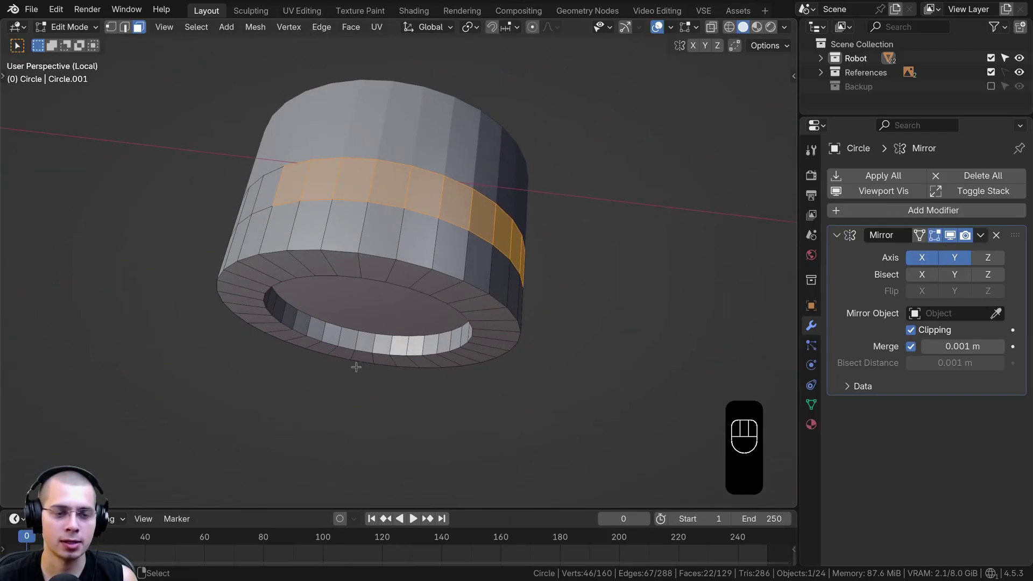
Extrude the selected wrist faces in place and shrink them inward to form a central groove for the claws
{"action": "key", "text": "e"}
{"action": "right_click", "coordinate": [662, 240]}
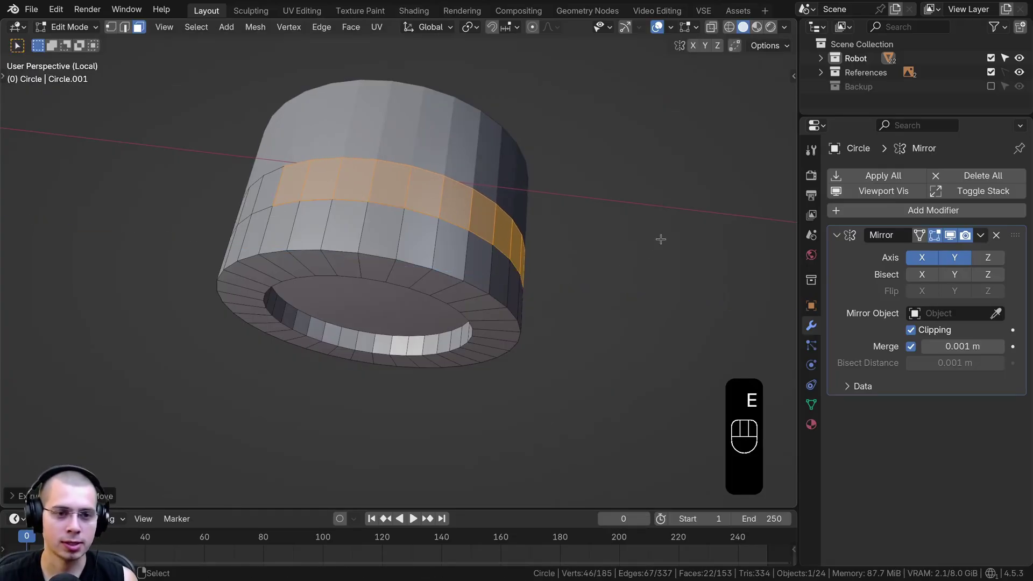
{"action": "scroll", "coordinate": [643, 230], "scroll_direction": "up", "scroll_amount": 1}
{"action": "middle_click_drag", "start_coordinate": [643, 230], "coordinate": [659, 198]}
{"action": "key", "text": "alt+s"}
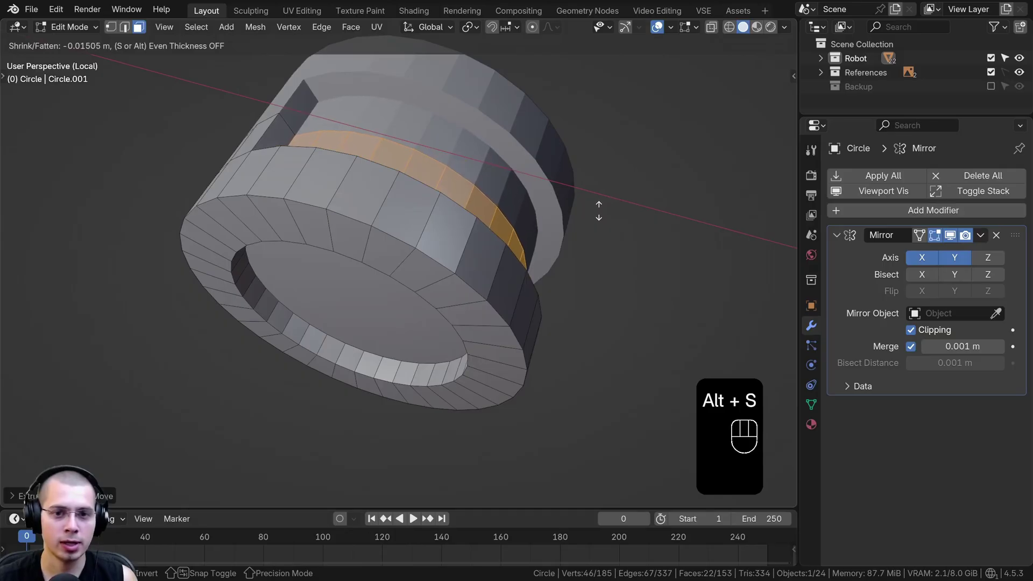
{"action": "left_click", "coordinate": [583, 209]}
Bring back the full model and shrink the groove's floor further inward around the claw's base
{"action": "middle_click_drag", "start_coordinate": [586, 232], "coordinate": [385, 254]}
{"action": "key", "text": "KP_Divide"}
{"action": "scroll", "coordinate": [473, 226], "scroll_direction": "up", "scroll_amount": 2}
{"action": "key", "text": "alt+s"}
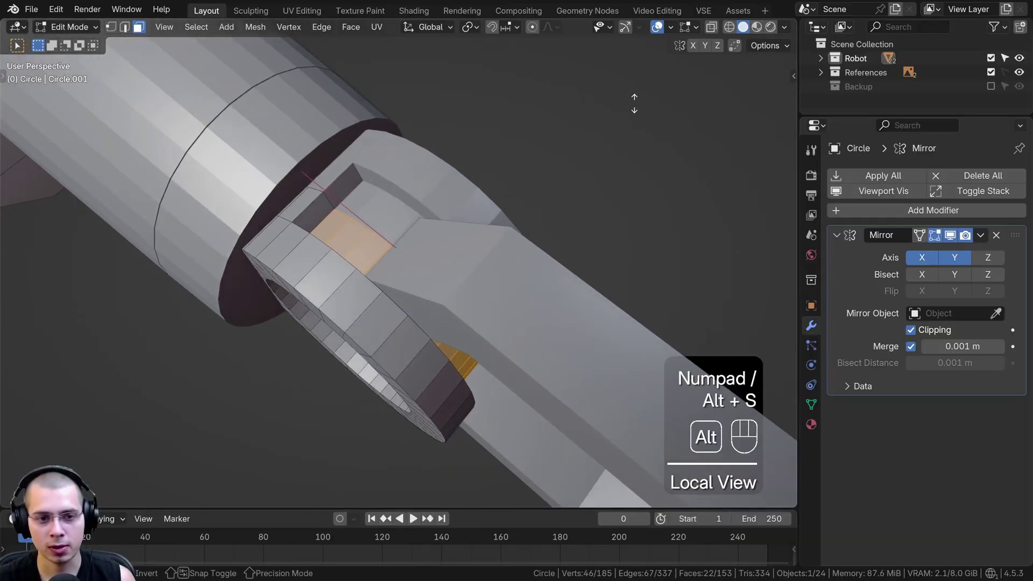
{"action": "key", "text": "shift"}
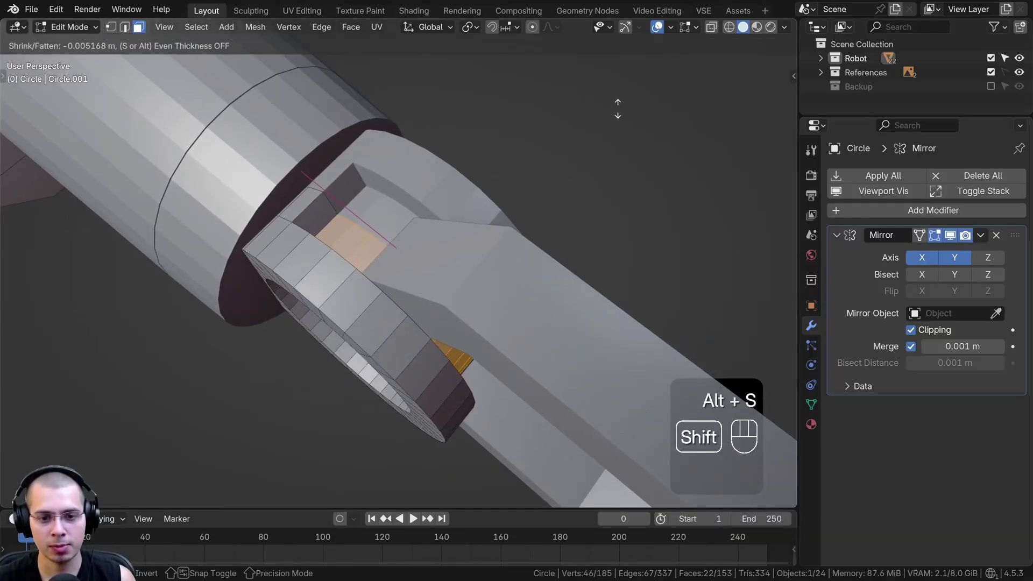
{"action": "left_click", "coordinate": [587, 128]}
{"action": "middle_click_drag", "start_coordinate": [587, 128], "coordinate": [318, 318]}
{"action": "scroll", "coordinate": [418, 306], "scroll_direction": "down", "scroll_amount": 5}
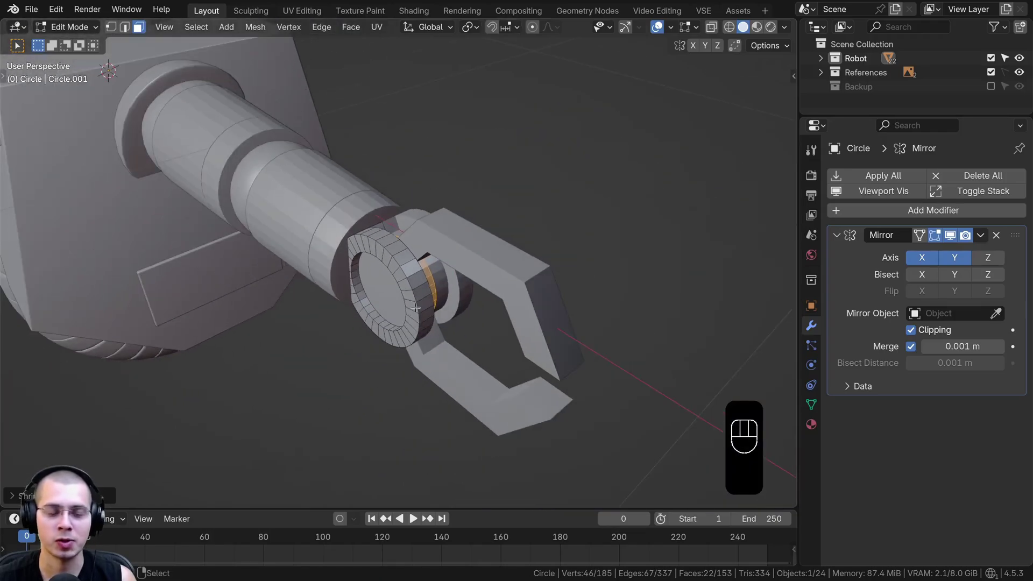
Fine-tune the depth of the wrist groove with another small inward shrink of its floor faces
{"action": "middle_click_drag", "start_coordinate": [419, 306], "coordinate": [550, 312]}
{"action": "scroll", "coordinate": [396, 312], "scroll_direction": "up", "scroll_amount": 4}
{"action": "key", "text": "Tab"}
{"action": "key", "text": "Tab"}
{"action": "key", "text": "alt+s"}
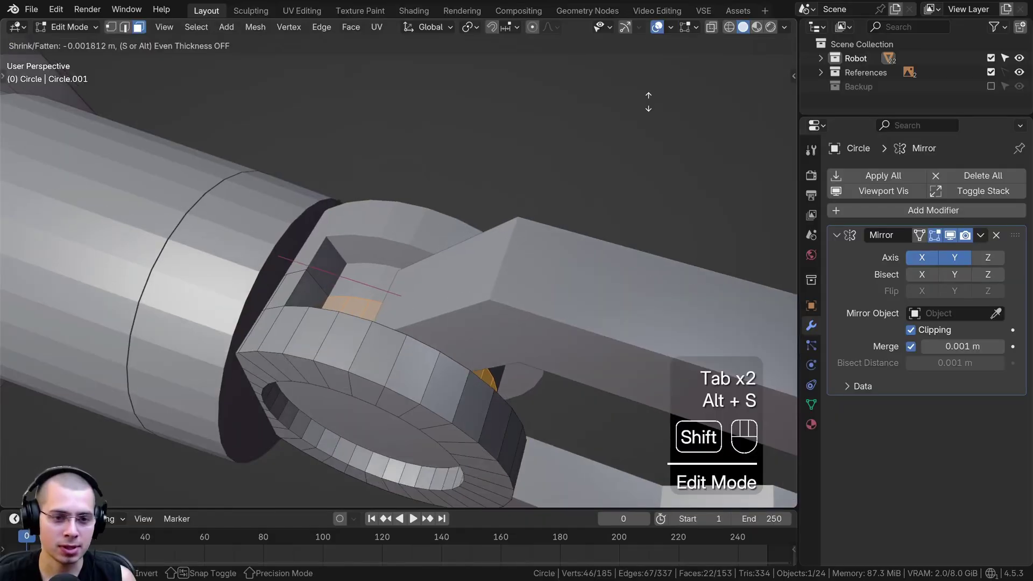
Try to rotate the claw around the global Y axis with the 3D cursor at the wrist joint as pivot
{"action": "left_click", "coordinate": [469, 27]}
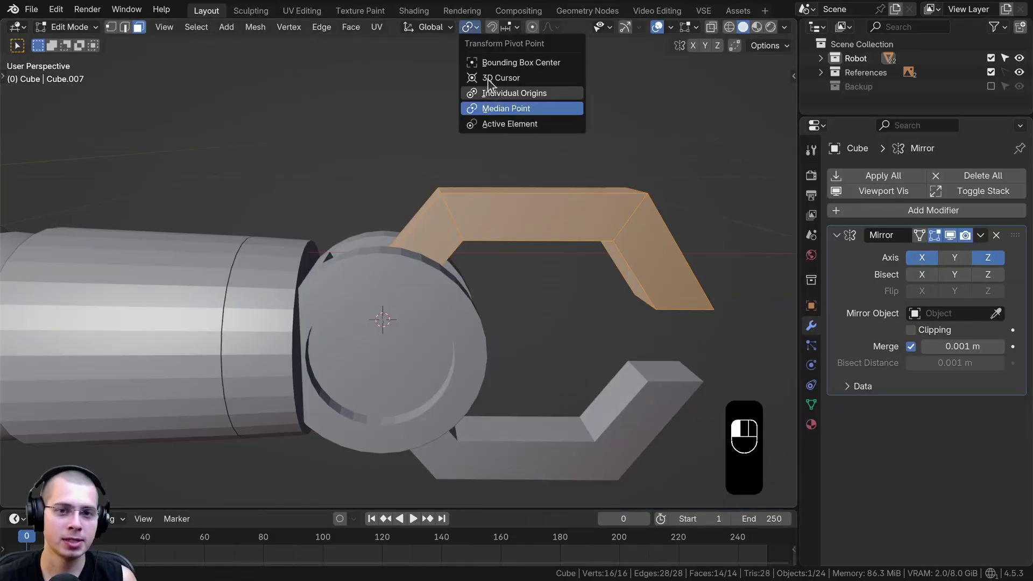
{"action": "left_click", "coordinate": [500, 79]}
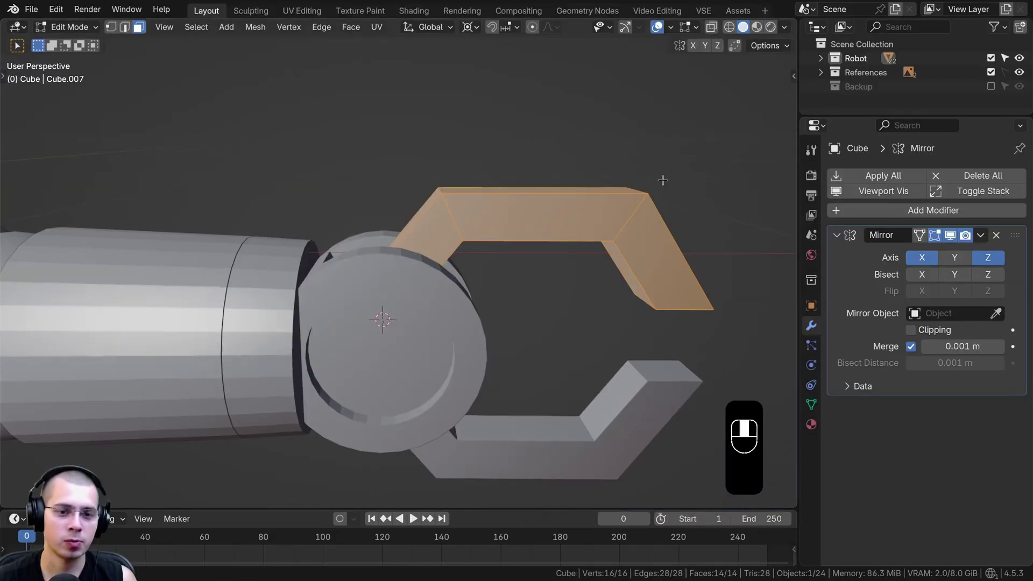
{"action": "key", "text": "r"}
{"action": "key", "text": "x"}
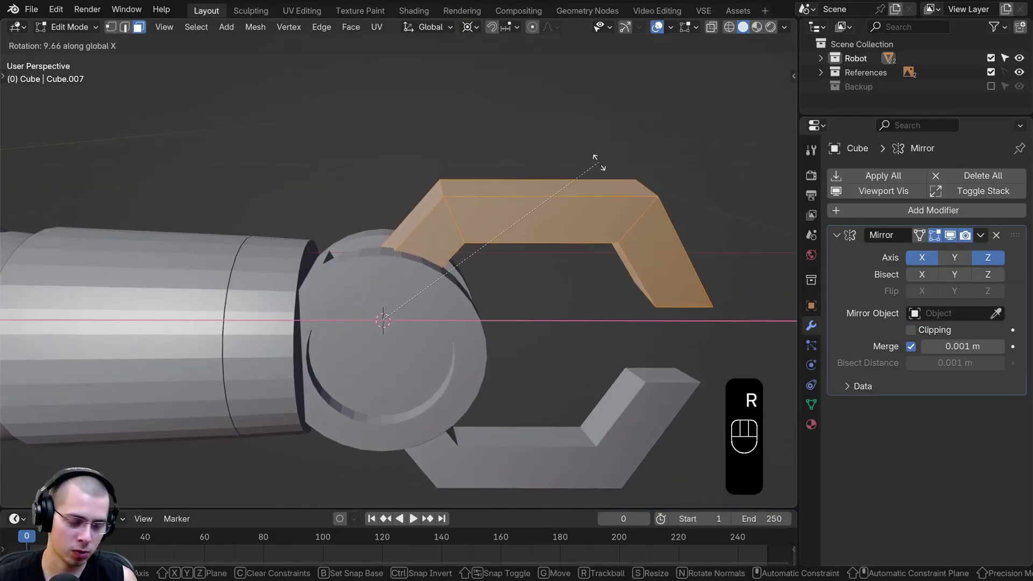
{"action": "key", "text": "y"}
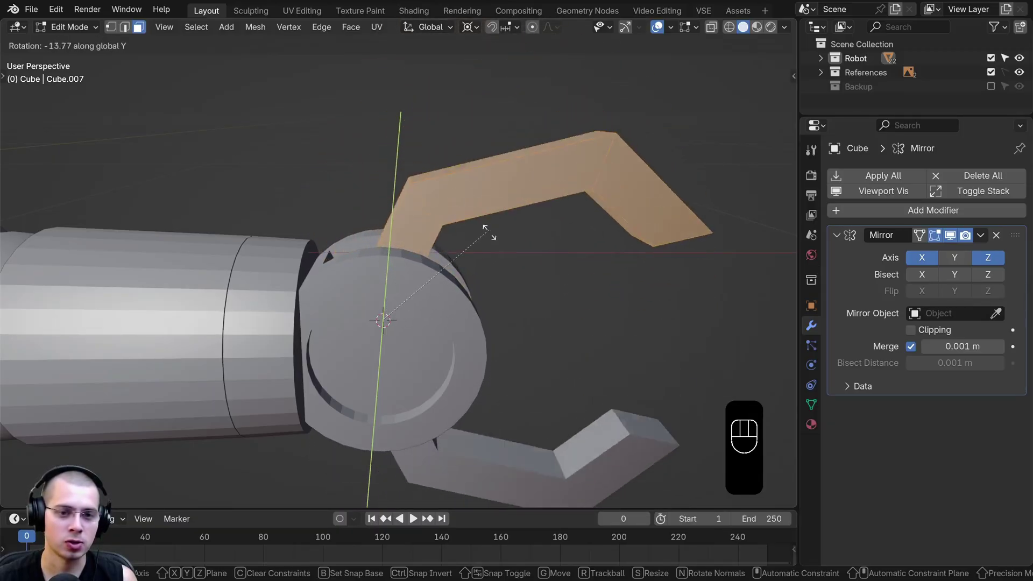
{"action": "right_click", "coordinate": [463, 216]}
Return to Object Mode, deselect everything and save the robot file
{"action": "key", "text": "Tab"}
{"action": "scroll", "coordinate": [344, 277], "scroll_direction": "down", "scroll_amount": 9}
{"action": "key", "text": "a"}
{"action": "middle_click_drag", "start_coordinate": [339, 277], "coordinate": [487, 257]}
{"action": "key", "text": "ctrl+s"}
{"action": "key", "text": "ctrl+s"}
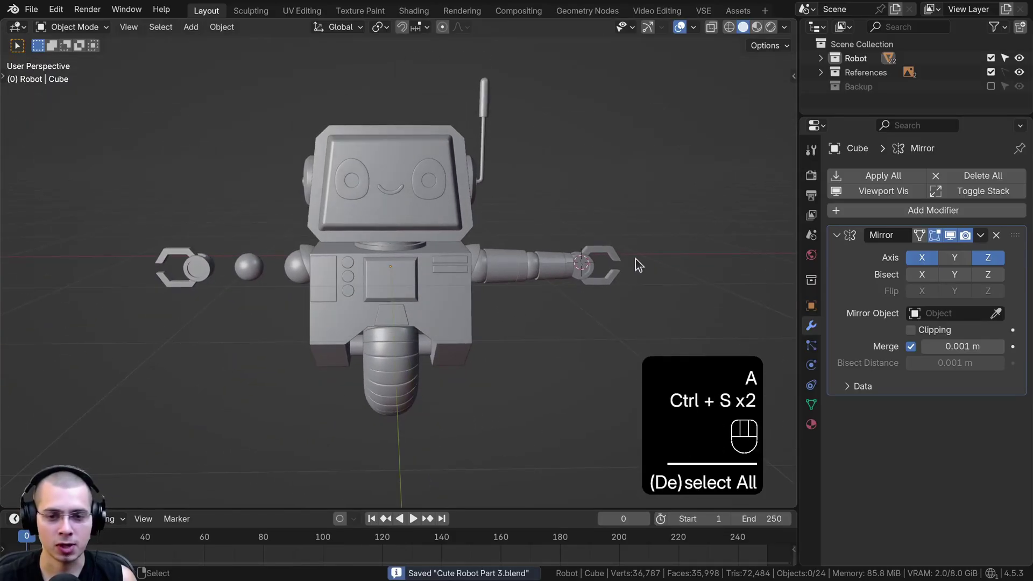
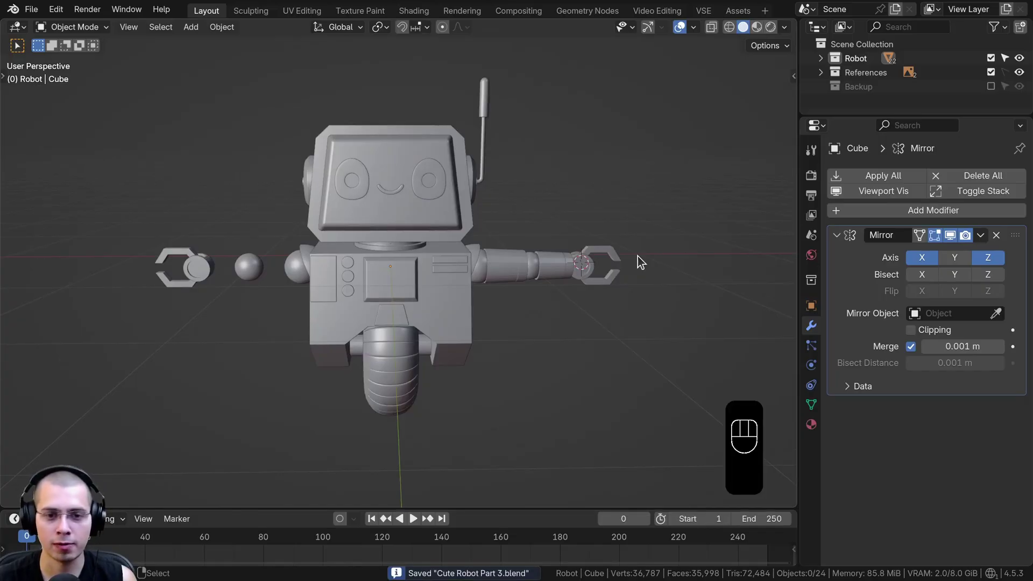
Add a Mirror modifier on the X axis to the upper arm
{"action": "left_click", "coordinate": [500, 269]}
{"action": "left_click", "coordinate": [912, 176]}
{"action": "type", "text": "mir"}
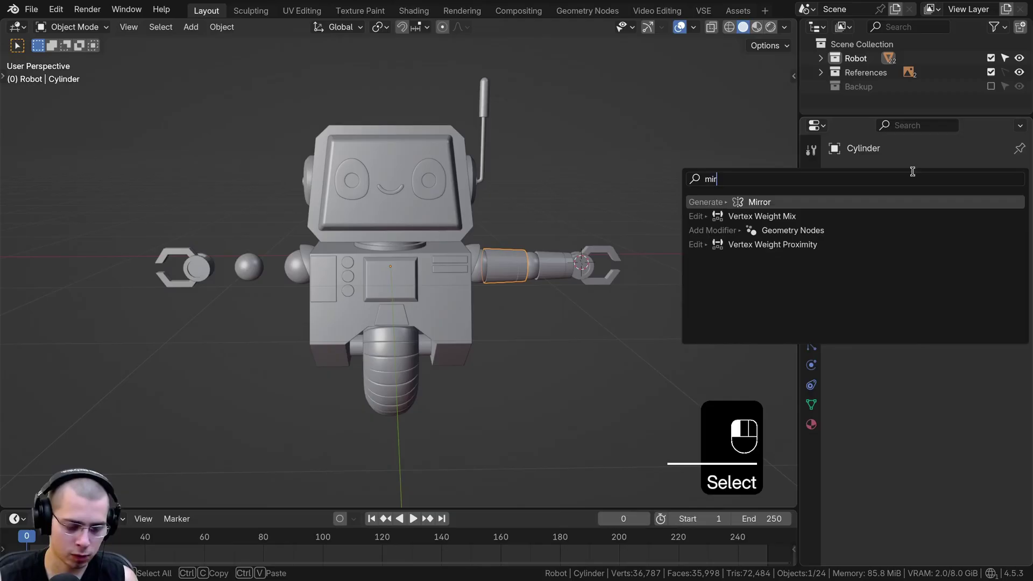
{"action": "key", "text": "Return"}
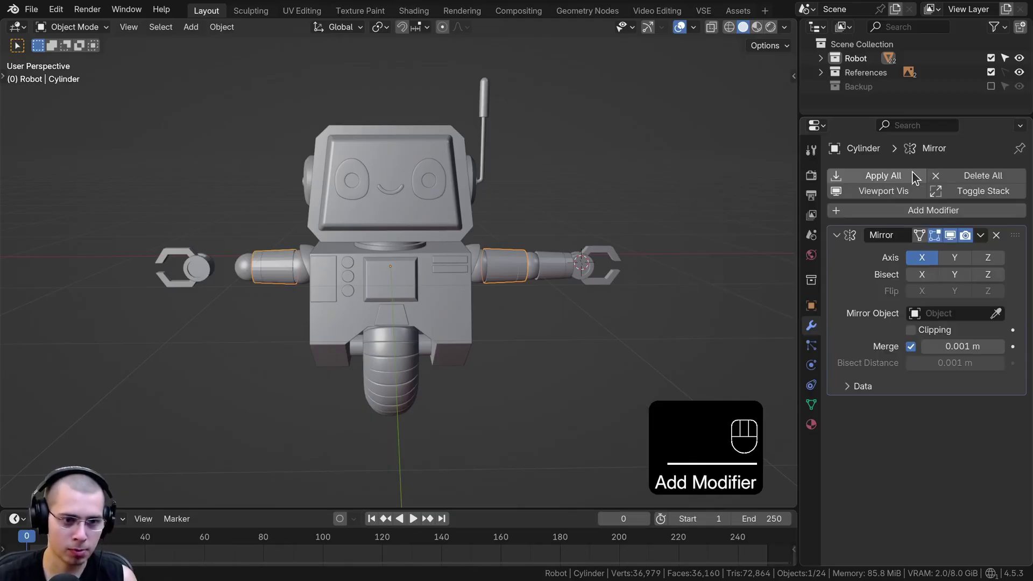
Add a Mirror modifier to the main section of the forearm
{"action": "left_click", "coordinate": [559, 272]}
{"action": "left_click", "coordinate": [923, 178]}
{"action": "type", "text": "mi"}
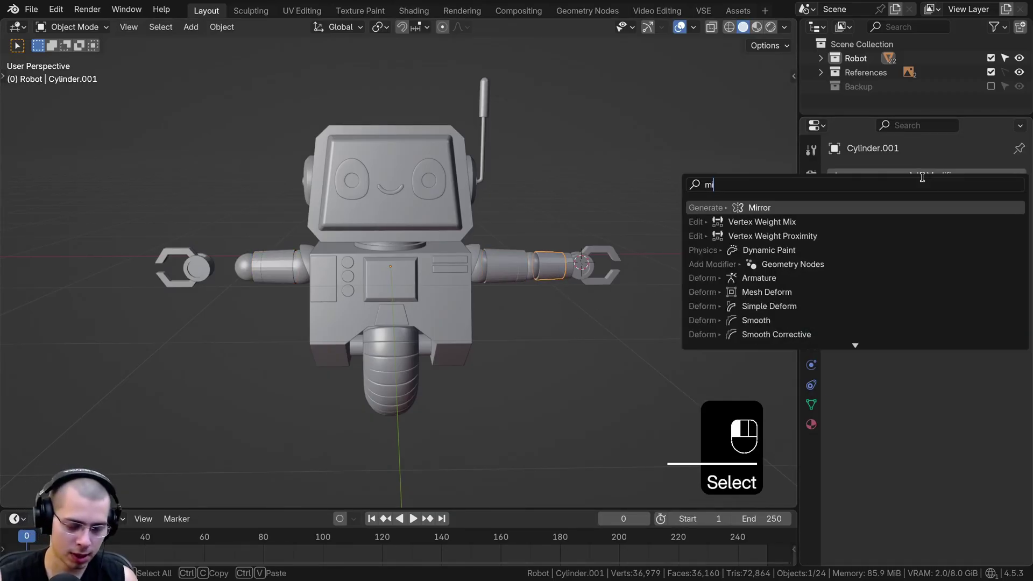
{"action": "key", "text": "Return"}
Add a Mirror modifier on the X axis to the forearm's end section beside the wrist joint
{"action": "middle_click_drag", "start_coordinate": [514, 273], "coordinate": [492, 274], "text": "shift"}
{"action": "left_click", "coordinate": [549, 267]}
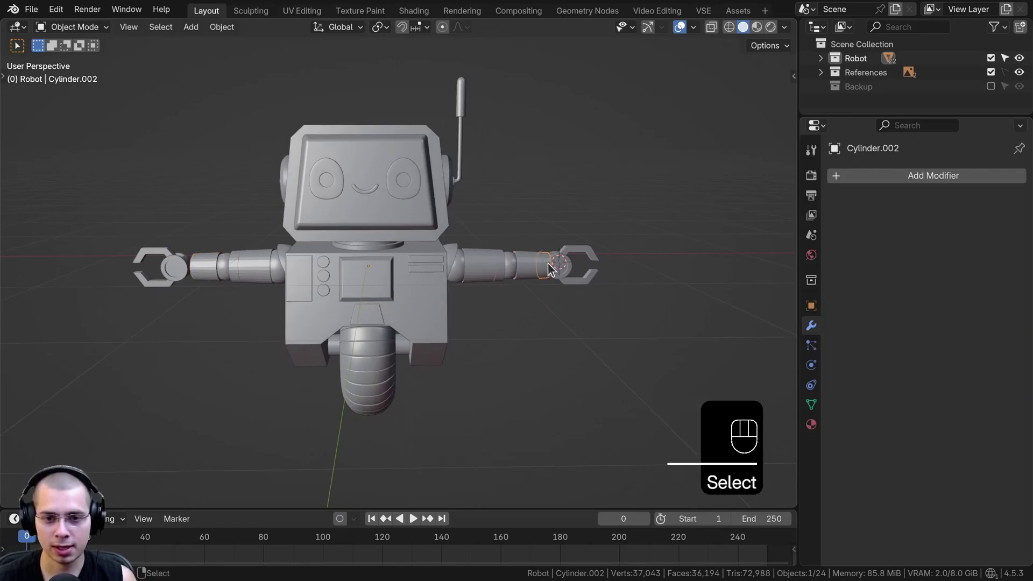
{"action": "left_click", "coordinate": [983, 175]}
{"action": "type", "text": "mir"}
{"action": "key", "text": "Return"}
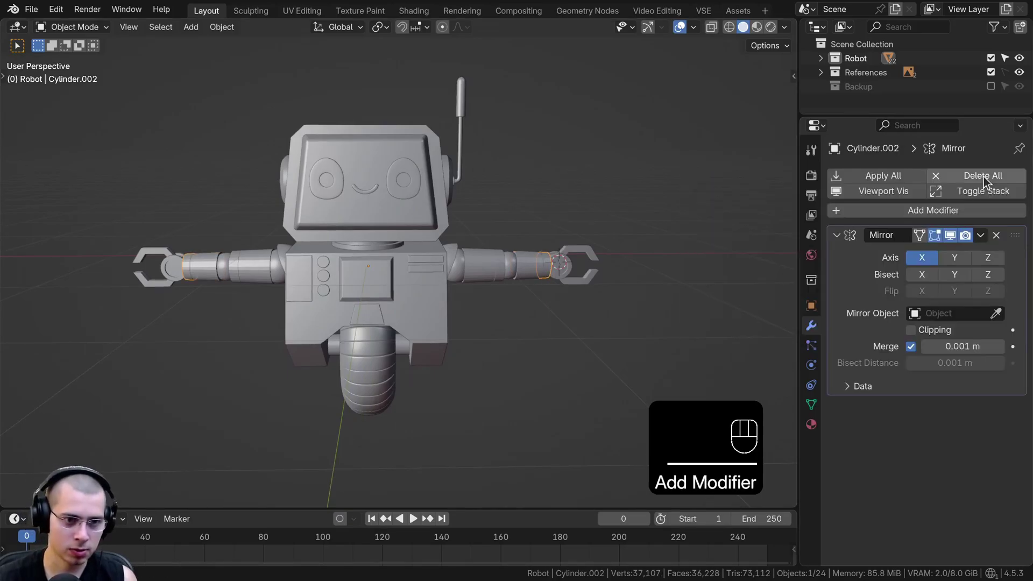
{"action": "mouse_move", "coordinate": [516, 263]}
{"action": "middle_mouse_down", "text": "shift"}
{"action": "mouse_move", "coordinate": [534, 263]}
{"action": "mouse_move", "coordinate": [500, 259]}
{"action": "middle_mouse_up", "text": "shift"}
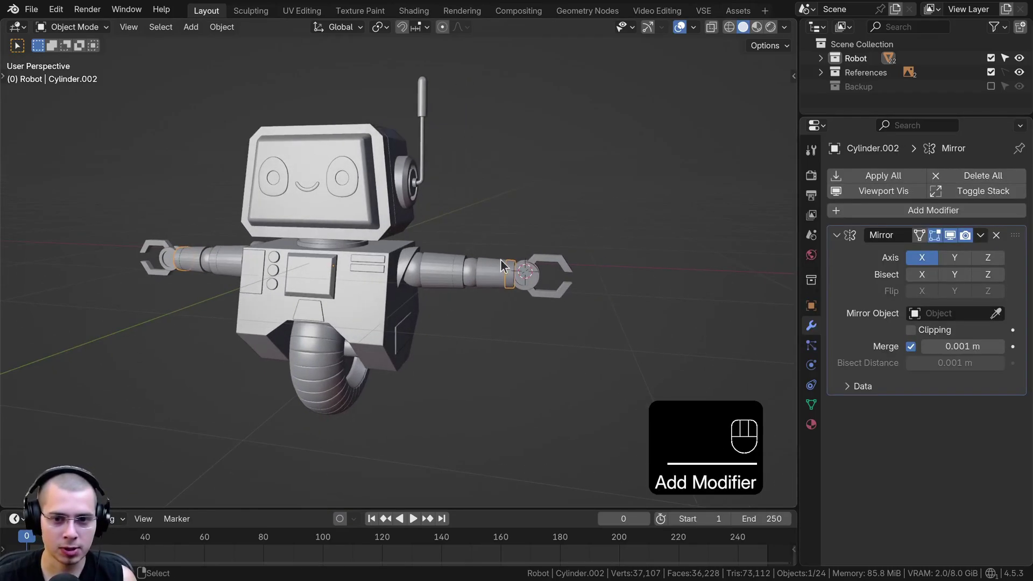
Join the main section of the forearm with the elbow ball into one object
{"action": "key", "text": "a"}
{"action": "middle_click_drag", "start_coordinate": [416, 266], "coordinate": [455, 285]}
{"action": "scroll", "coordinate": [456, 285], "scroll_direction": "up", "scroll_amount": 2}
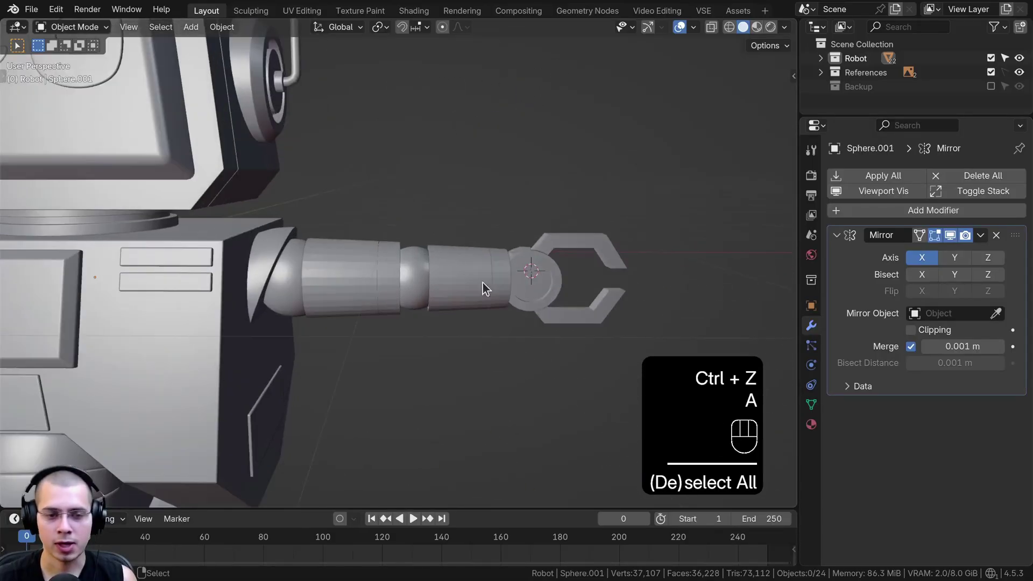
{"action": "scroll", "coordinate": [473, 269], "scroll_direction": "up", "scroll_amount": 3}
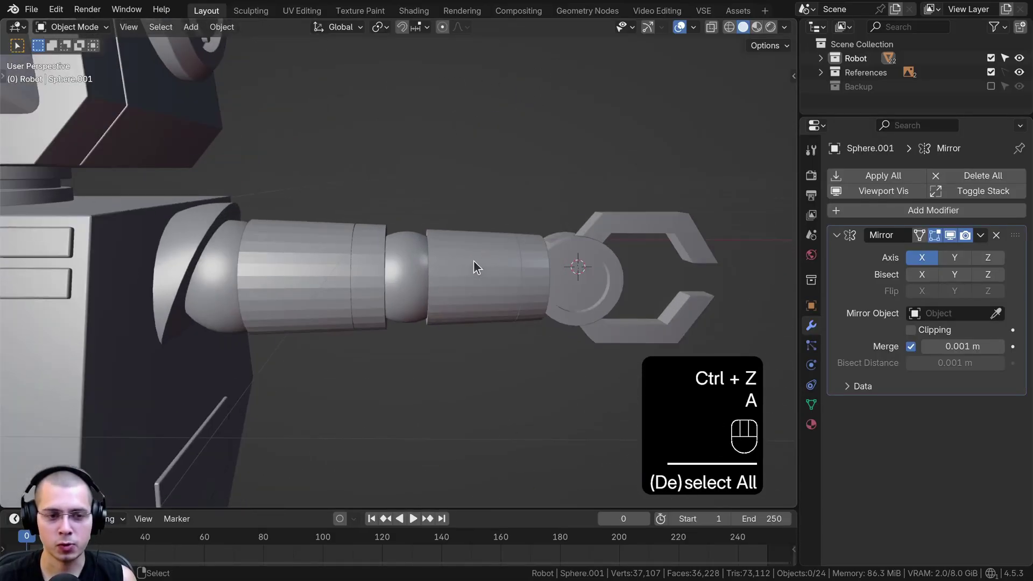
{"action": "left_click", "coordinate": [467, 301]}
{"action": "key", "text": "g"}
{"action": "right_click", "coordinate": [396, 207], "text": "shift"}
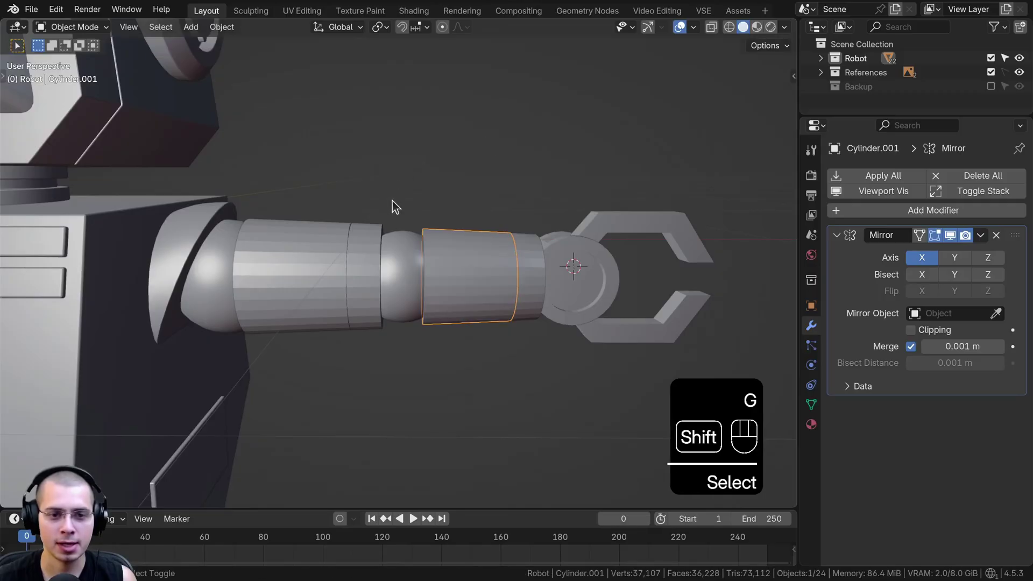
{"action": "left_click", "coordinate": [409, 253], "text": "shift"}
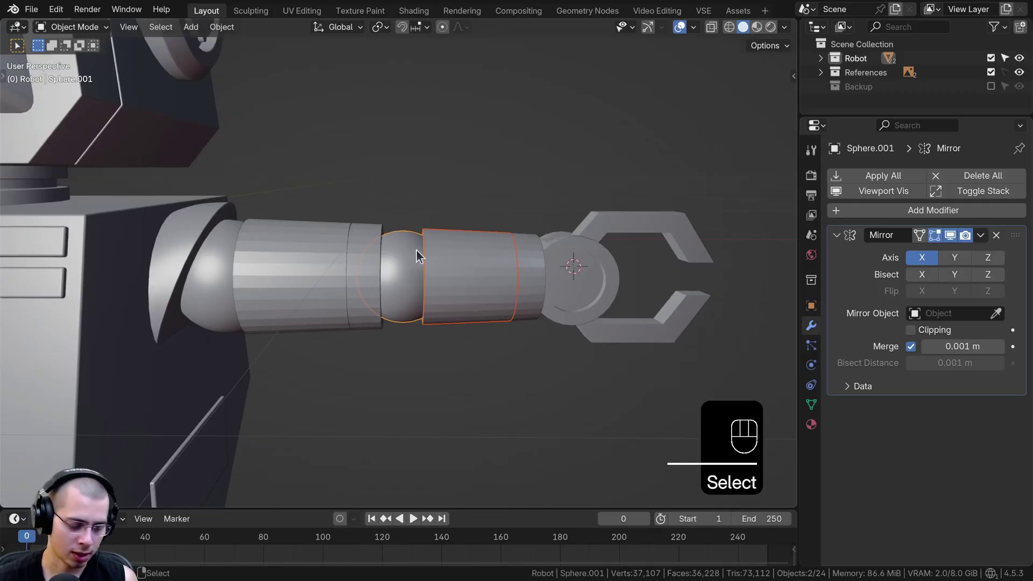
{"action": "key", "text": "ctrl+j"}
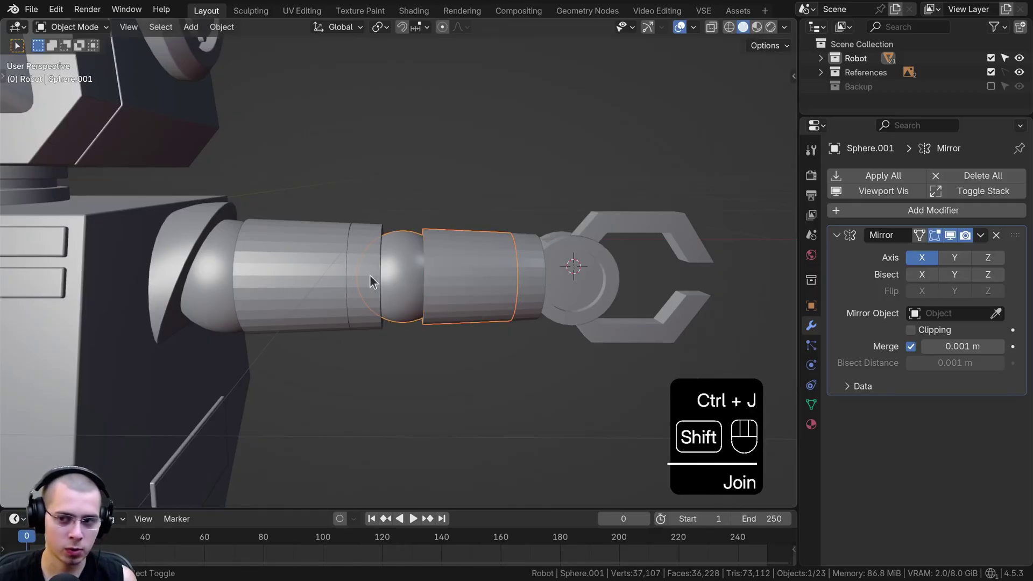
Join the upper arm cylinder with the shoulder ball into one object
{"action": "middle_click_drag", "start_coordinate": [371, 281], "coordinate": [398, 234], "text": "shift"}
{"action": "scroll", "coordinate": [398, 235], "scroll_direction": "up", "scroll_amount": 2}
{"action": "key", "text": "a"}
{"action": "left_click", "coordinate": [401, 228]}
{"action": "key", "text": "g"}
{"action": "right_click", "coordinate": [421, 191]}
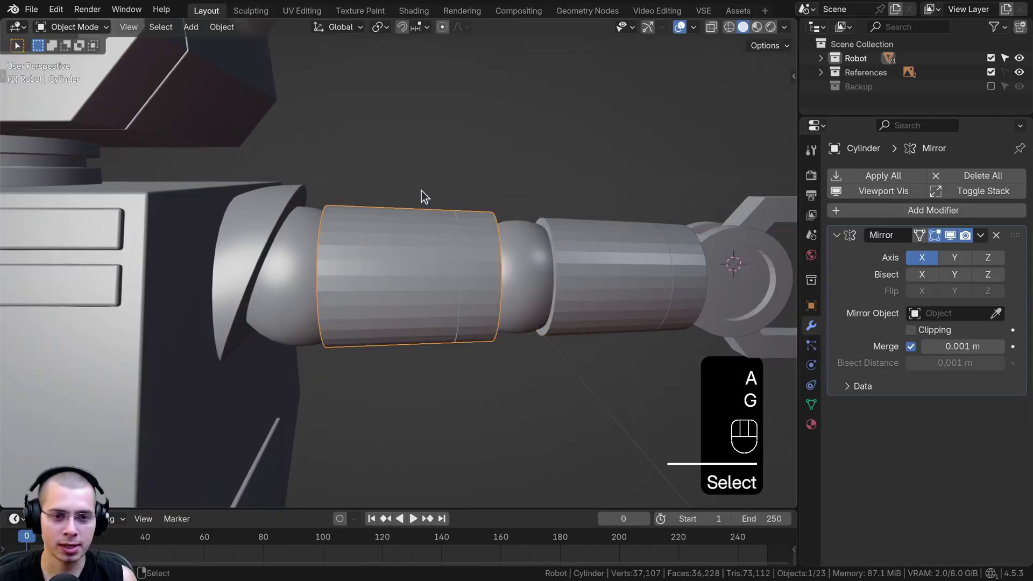
{"action": "left_click", "coordinate": [305, 237], "text": "shift"}
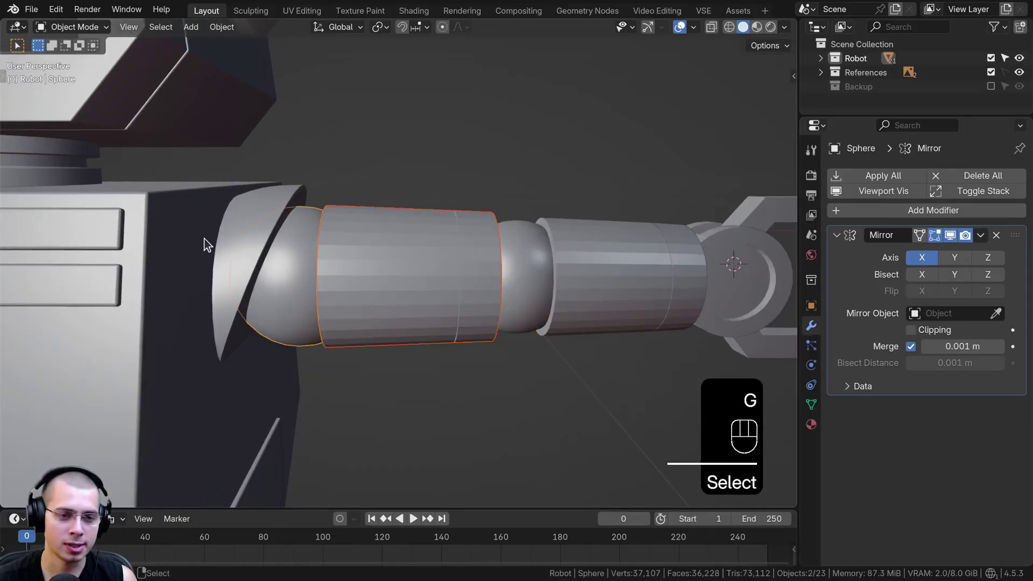
{"action": "middle_click_drag", "start_coordinate": [205, 242], "coordinate": [370, 255]}
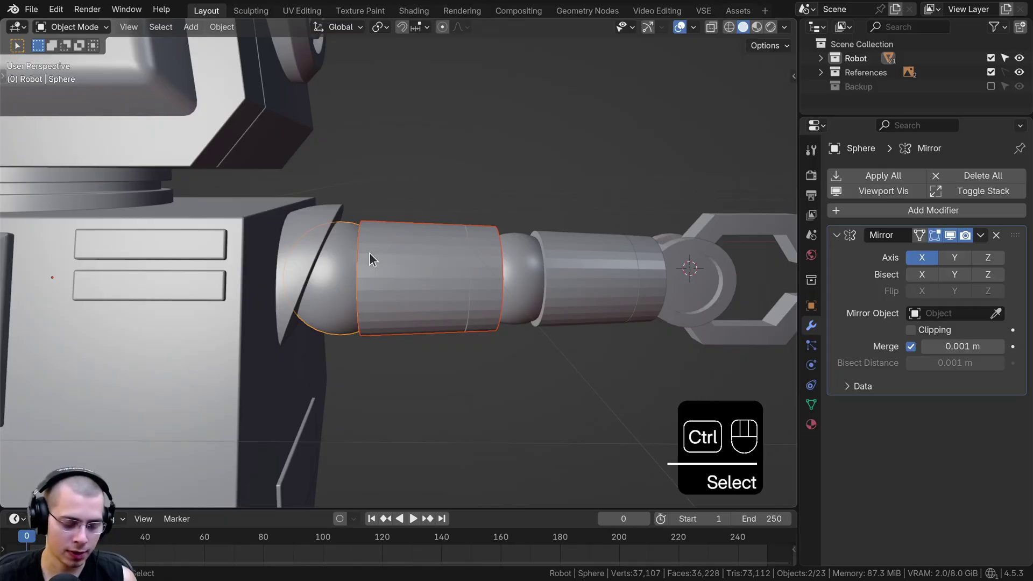
{"action": "key", "text": "ctrl+j"}
Check which arm pieces move together by briefly grabbing the upper arm, forearm sections, wrist joint and claw, cancelling each move
{"action": "scroll", "coordinate": [369, 252], "scroll_direction": "down", "scroll_amount": 5}
{"action": "key", "text": "g"}
{"action": "right_click", "coordinate": [479, 170]}
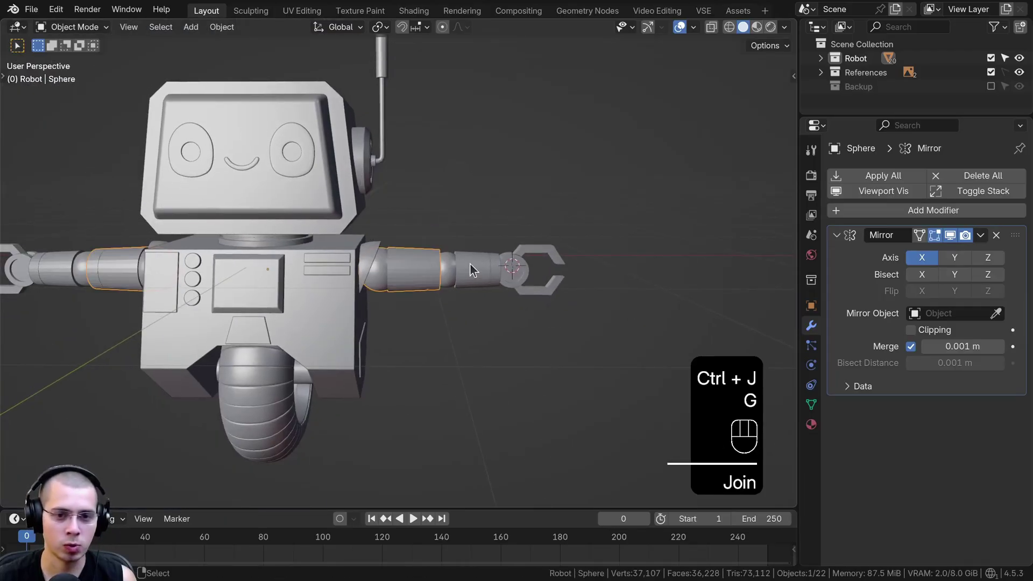
{"action": "left_click", "coordinate": [473, 269]}
{"action": "key", "text": "g"}
{"action": "right_click", "coordinate": [471, 177]}
{"action": "scroll", "coordinate": [485, 264], "scroll_direction": "up", "scroll_amount": 4}
{"action": "left_click", "coordinate": [474, 254]}
{"action": "key", "text": "g"}
{"action": "middle_click_drag", "start_coordinate": [485, 260], "coordinate": [415, 237], "text": "shift"}
{"action": "right_click", "coordinate": [483, 180]}
{"action": "left_click", "coordinate": [417, 252]}
{"action": "key", "text": "g"}
{"action": "right_click", "coordinate": [419, 192]}
{"action": "left_click", "coordinate": [461, 232]}
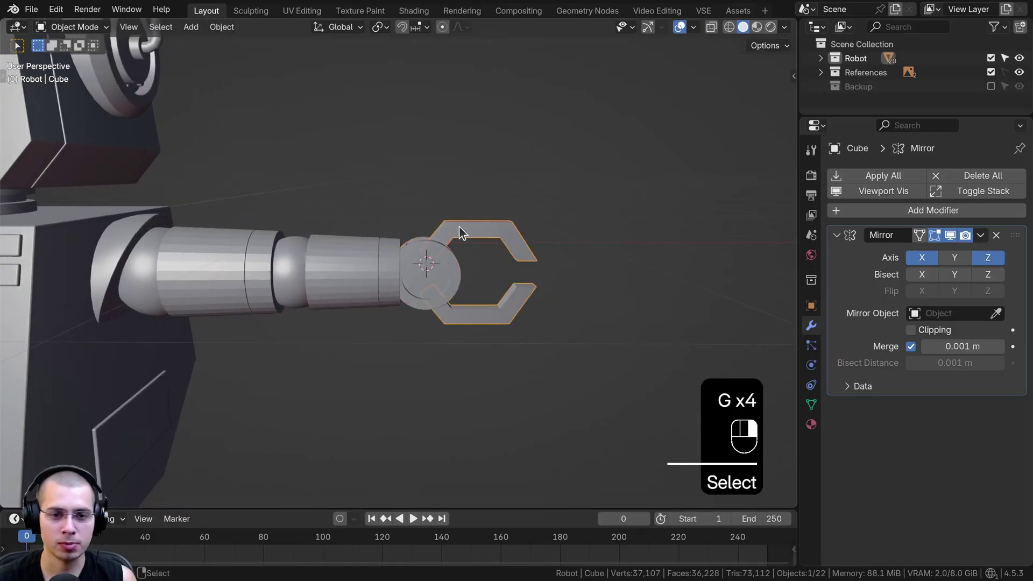
{"action": "key", "text": "g"}
{"action": "right_click", "coordinate": [447, 259]}
Review the separate arm objects from shoulder to wrist joint by selecting them one at a time
{"action": "middle_click_drag", "start_coordinate": [306, 230], "coordinate": [434, 225], "text": "shift"}
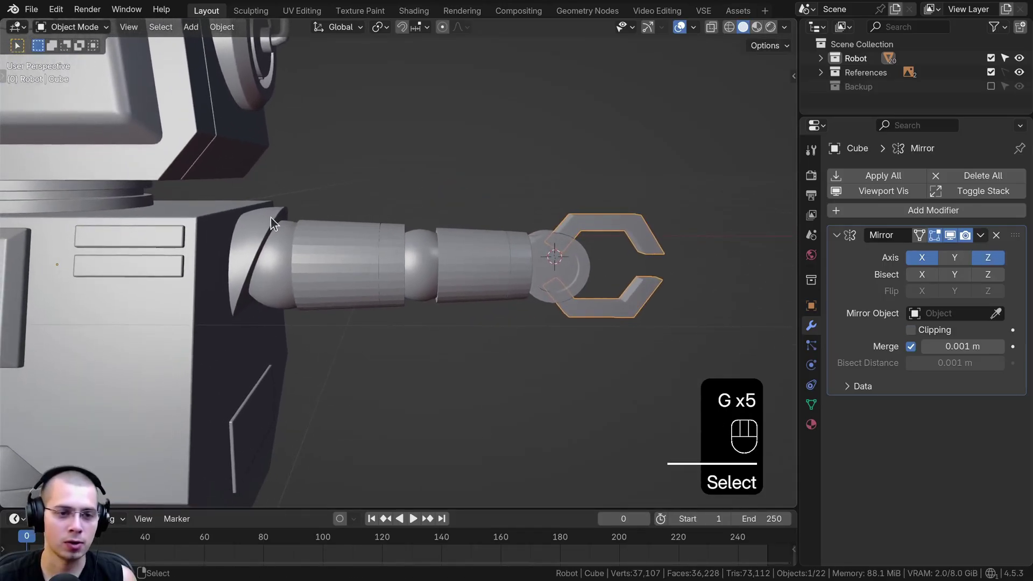
{"action": "right_click", "coordinate": [270, 216]}
{"action": "middle_click_drag", "start_coordinate": [296, 215], "coordinate": [240, 219], "text": "shift"}
{"action": "key", "text": "a"}
{"action": "right_click", "coordinate": [317, 251]}
{"action": "right_click", "coordinate": [425, 268]}
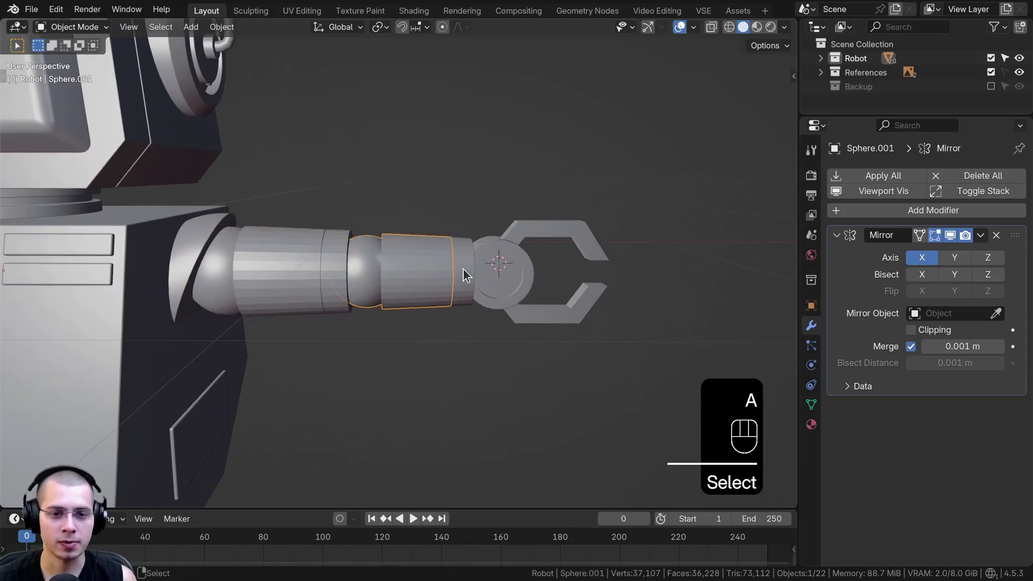
{"action": "right_click", "coordinate": [464, 271]}
{"action": "right_click", "coordinate": [503, 270]}
{"action": "right_click", "coordinate": [291, 270]}
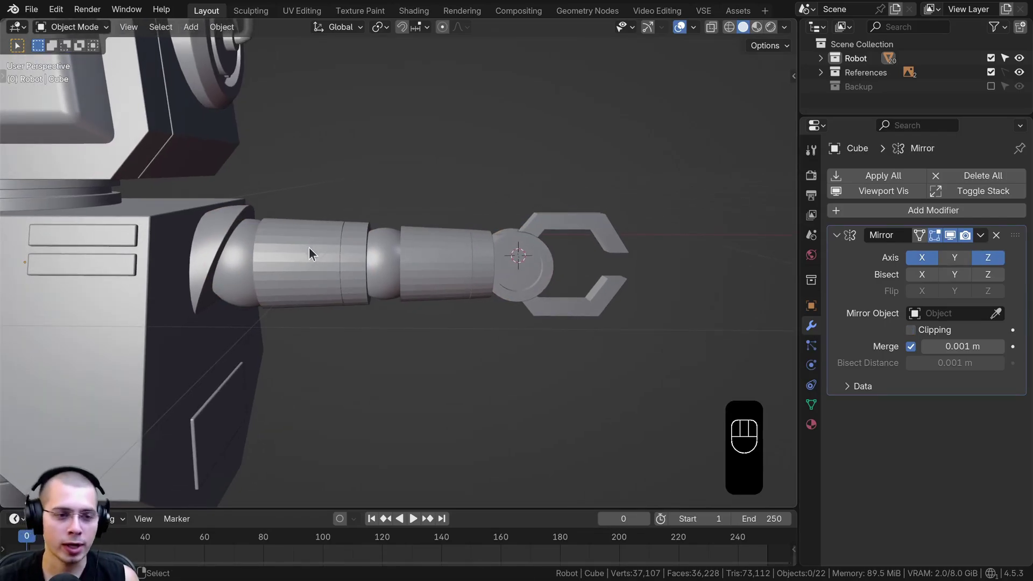
Copy the head's Bevel modifier to the upper arm, both forearm sections, wrist joint and claw
{"action": "middle_click_drag", "start_coordinate": [309, 248], "coordinate": [312, 261], "text": "shift"}
{"action": "left_click", "coordinate": [243, 247]}
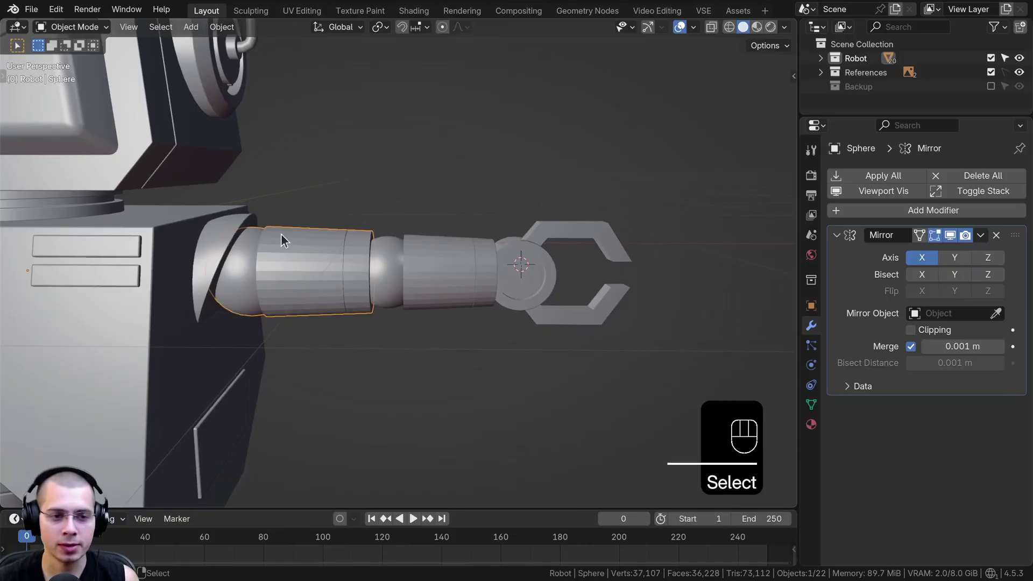
{"action": "key", "text": "g"}
{"action": "right_click", "coordinate": [361, 232]}
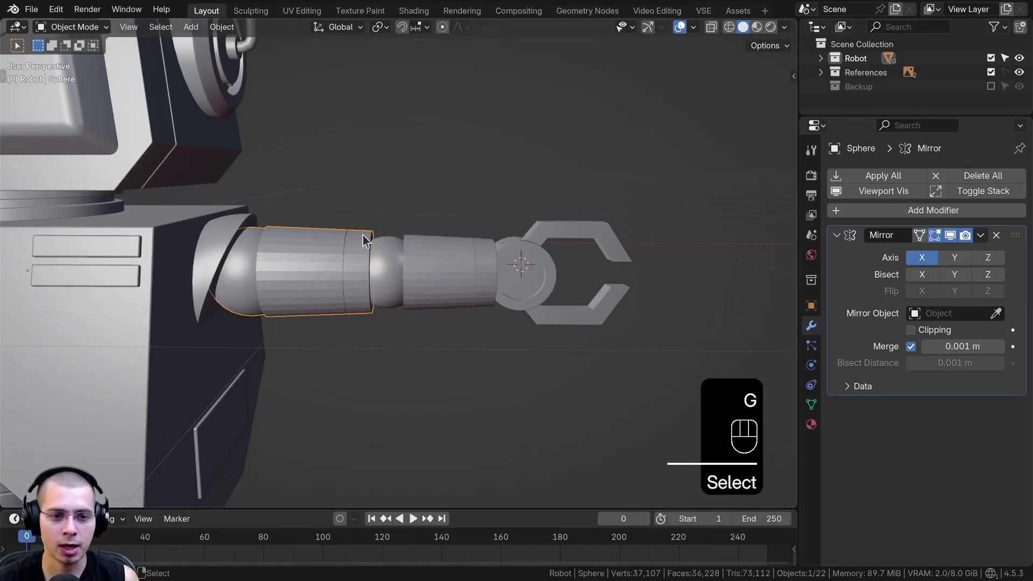
{"action": "left_click", "coordinate": [447, 283], "text": "shift"}
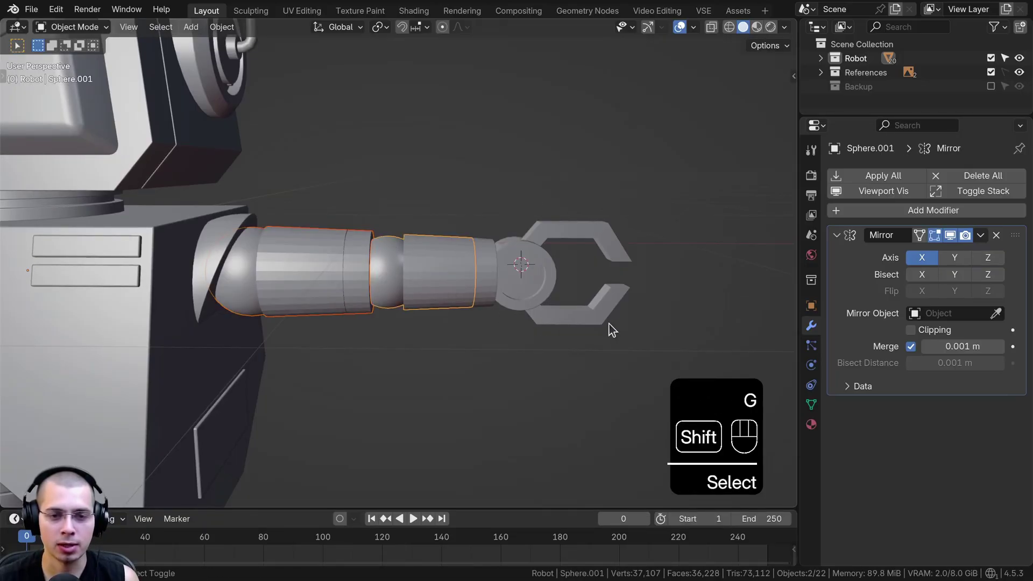
{"action": "left_click", "coordinate": [483, 260], "text": "shift"}
{"action": "left_click", "coordinate": [517, 252], "text": "shift"}
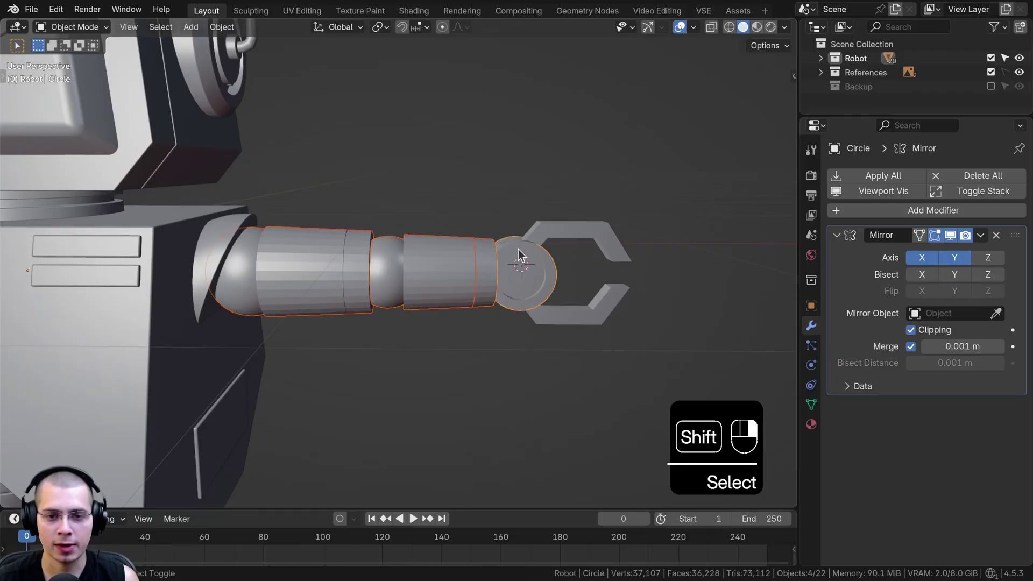
{"action": "left_click", "coordinate": [543, 227], "text": "shift"}
{"action": "middle_click_drag", "start_coordinate": [543, 227], "coordinate": [371, 132]}
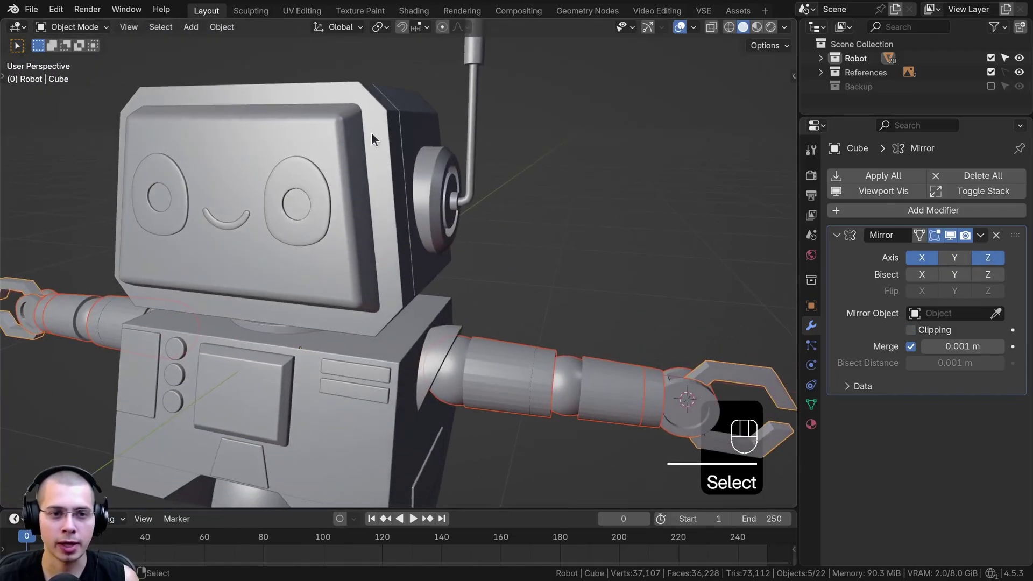
{"action": "left_click", "coordinate": [392, 94], "text": "shift"}
{"action": "middle_click_drag", "start_coordinate": [549, 267], "coordinate": [447, 165], "text": "shift"}
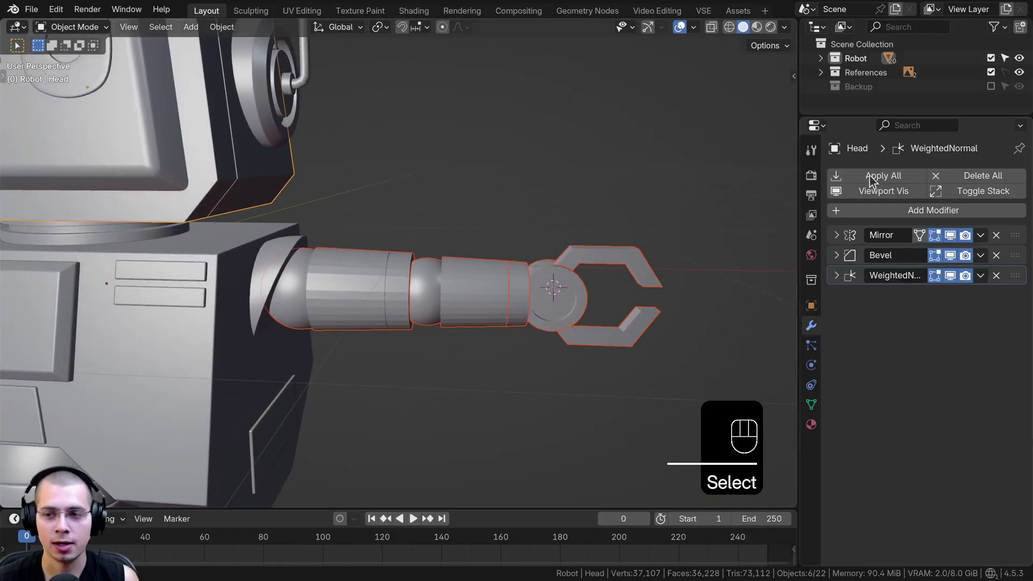
{"action": "left_click", "coordinate": [981, 255]}
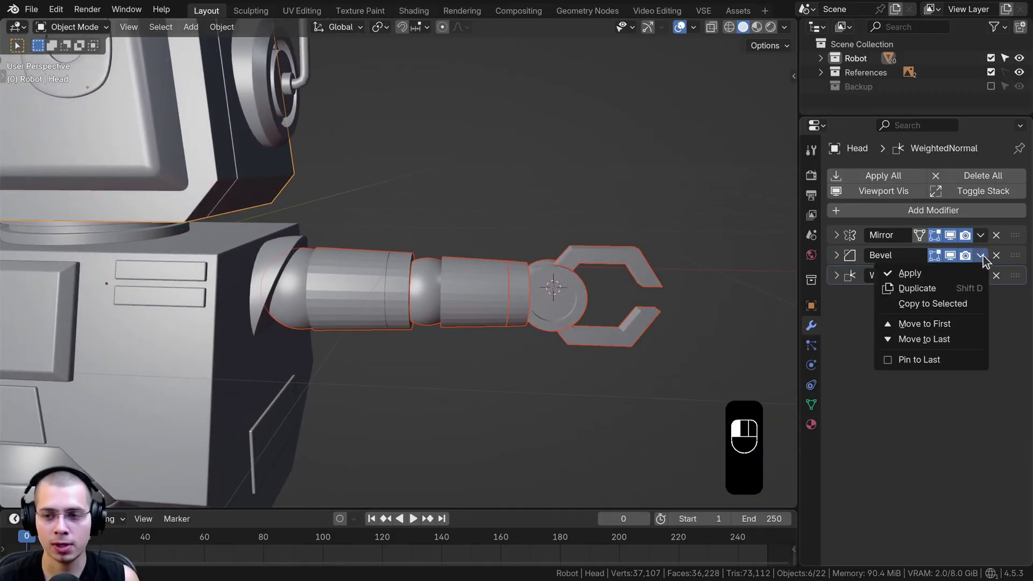
{"action": "left_click", "coordinate": [964, 303], "text": "shift"}
Copy the head's WeightedNormal modifier to the selected arm parts and shade them smooth
{"action": "scroll", "coordinate": [576, 286], "scroll_direction": "up", "scroll_amount": 4}
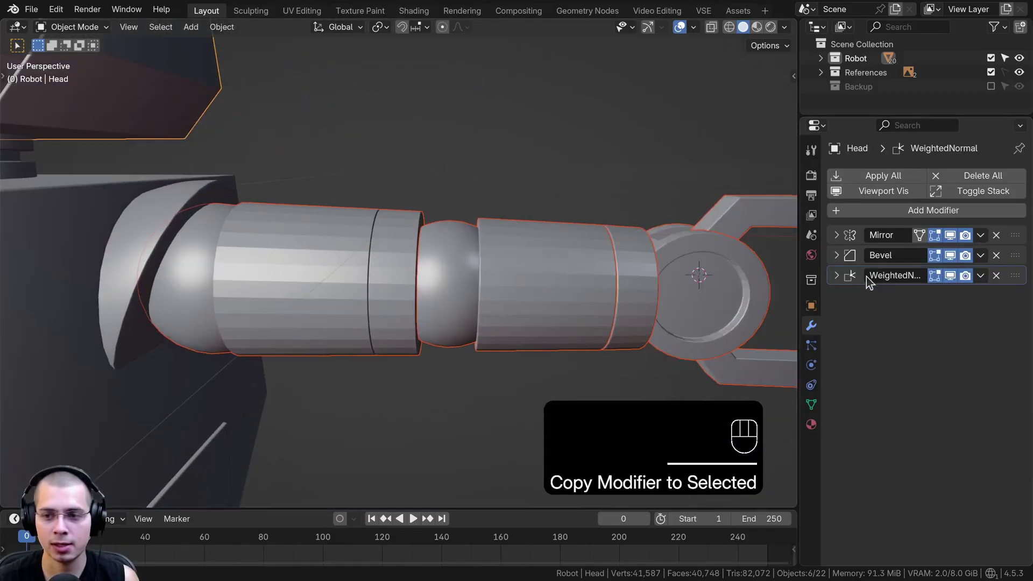
{"action": "left_click", "coordinate": [980, 277]}
{"action": "left_click", "coordinate": [933, 324]}
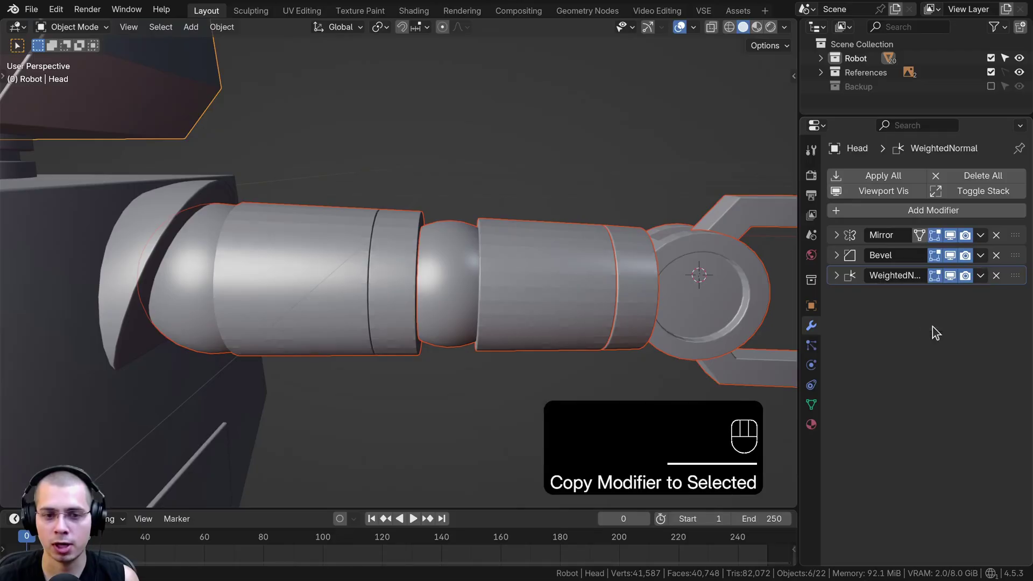
{"action": "key", "text": "w"}
{"action": "left_click", "coordinate": [335, 106]}
Set the Bevel modifier amount on the claw to 0.005 m
{"action": "scroll", "coordinate": [424, 164], "scroll_direction": "down", "scroll_amount": 4}
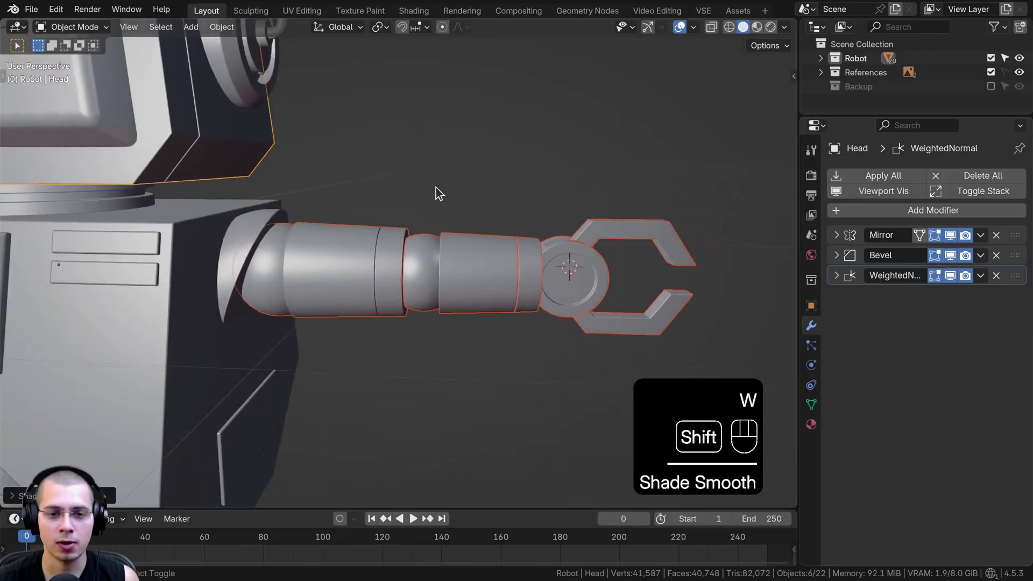
{"action": "middle_click_drag", "start_coordinate": [436, 187], "coordinate": [533, 187], "text": "shift"}
{"action": "middle_click_drag", "start_coordinate": [533, 187], "coordinate": [388, 239]}
{"action": "left_click", "coordinate": [353, 234]}
{"action": "middle_click_drag", "start_coordinate": [388, 239], "coordinate": [419, 185], "text": "shift"}
{"action": "middle_click_drag", "start_coordinate": [430, 237], "coordinate": [410, 156], "text": "shift"}
{"action": "scroll", "coordinate": [482, 218], "scroll_direction": "up", "scroll_amount": 3}
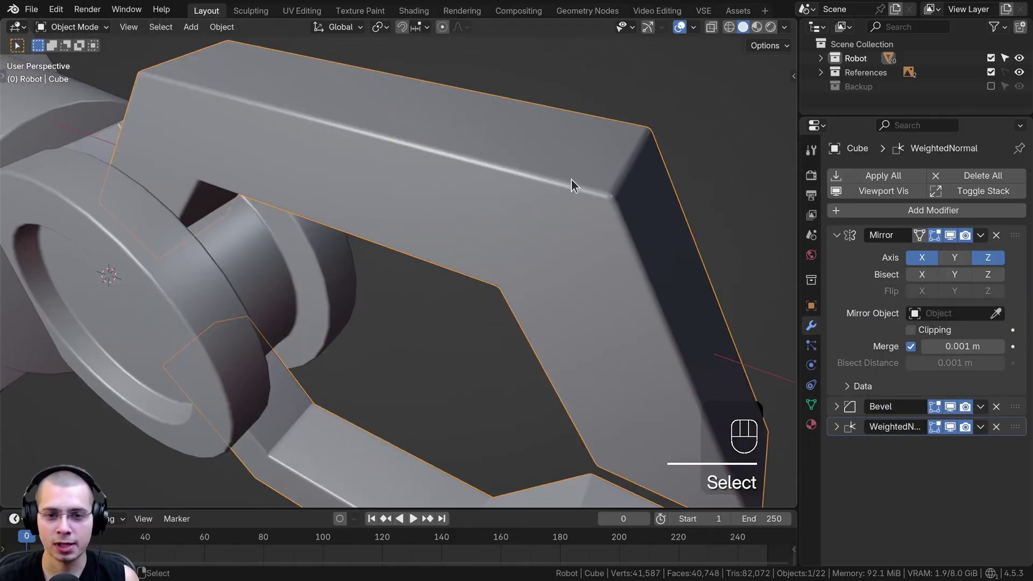
{"action": "middle_click_drag", "start_coordinate": [568, 186], "coordinate": [554, 205], "text": "shift"}
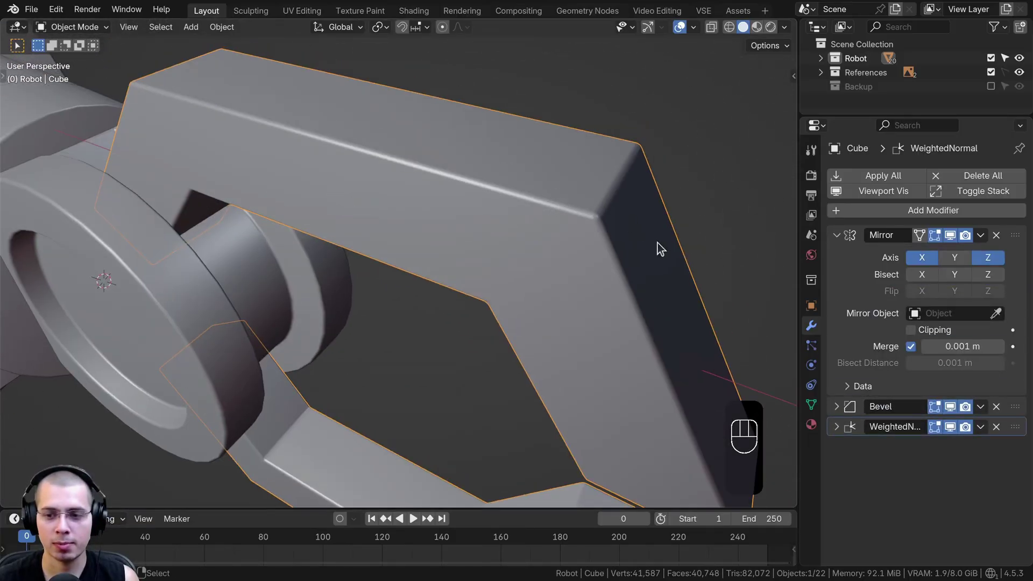
{"action": "left_click", "coordinate": [836, 407]}
{"action": "scroll", "coordinate": [887, 409], "scroll_direction": "down", "scroll_amount": 2}
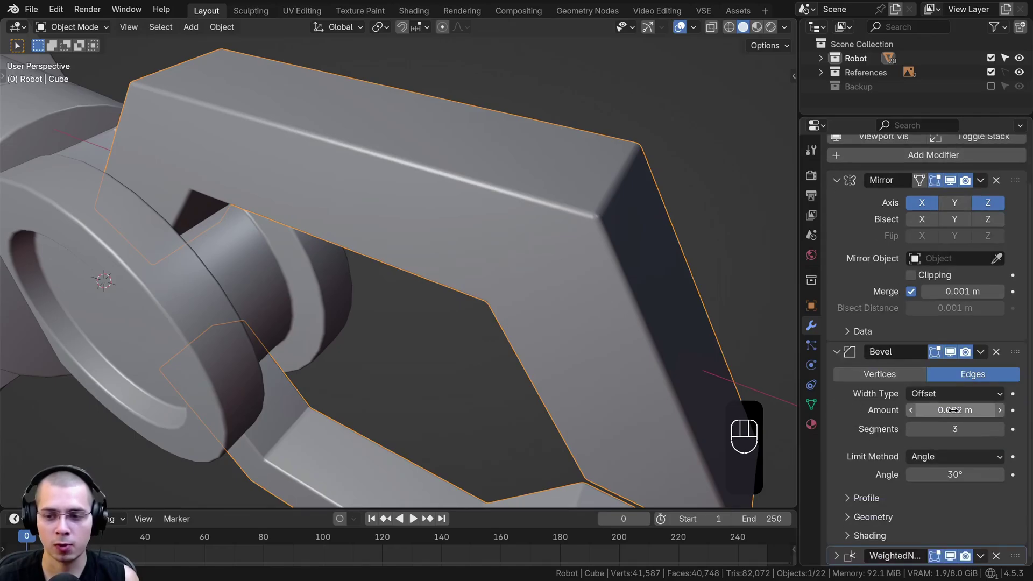
{"action": "left_click_drag", "start_coordinate": [952, 410], "coordinate": [971, 410], "text": "shift"}
{"action": "scroll", "coordinate": [490, 337], "scroll_direction": "down", "scroll_amount": 10}
{"action": "middle_click_drag", "start_coordinate": [490, 337], "coordinate": [497, 302]}
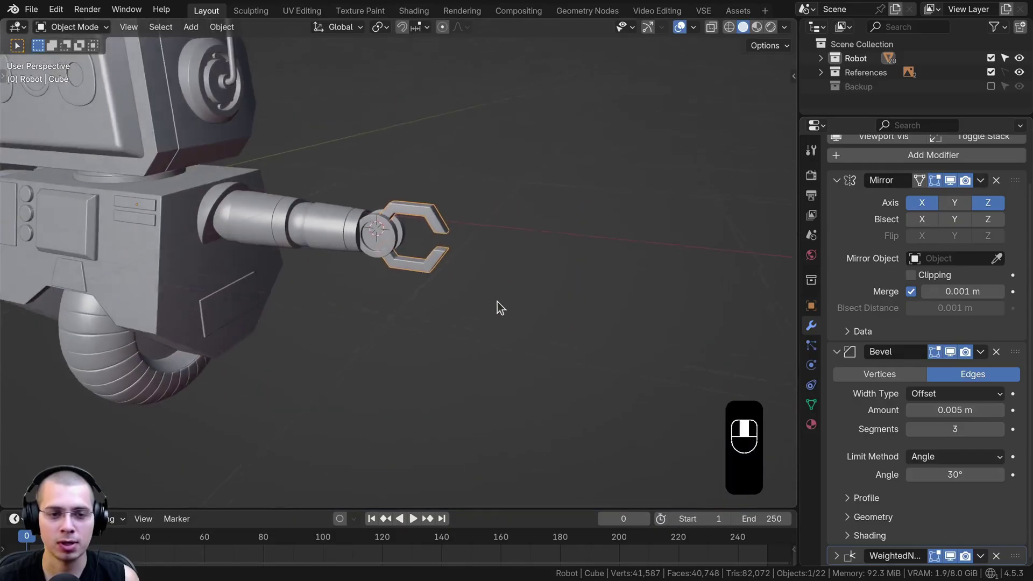
Deselect everything and set the claw's Bevel amount to 0.006 m
{"action": "key", "text": "a"}
{"action": "scroll", "coordinate": [511, 301], "scroll_direction": "up", "scroll_amount": 6}
{"action": "left_click", "coordinate": [954, 411]}
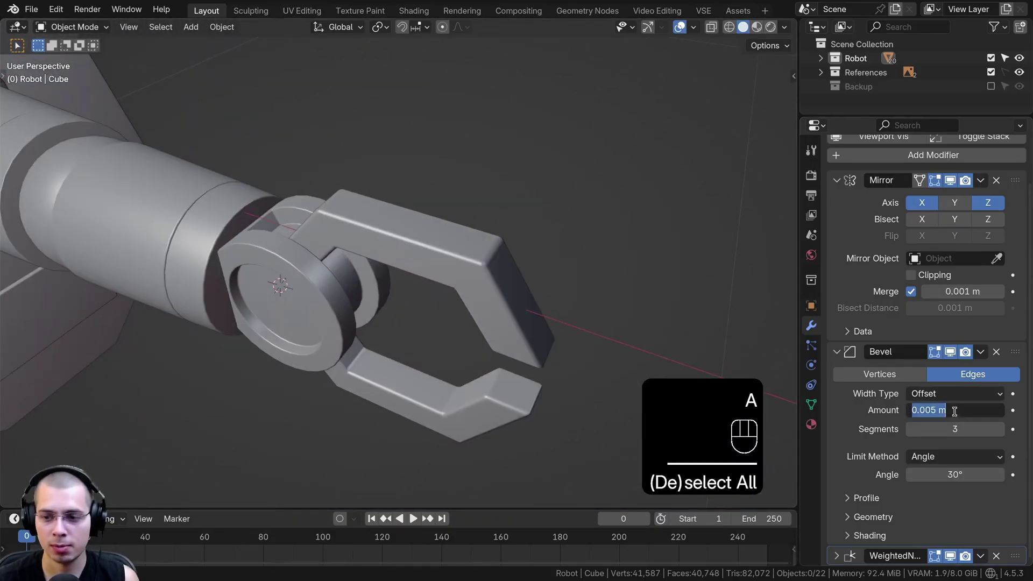
{"action": "key", "text": "BackSpace"}
{"action": "key", "text": "BackSpace"}
{"action": "key", "text": "BackSpace"}
{"action": "type", "text": "6"}
{"action": "key", "text": "Return"}
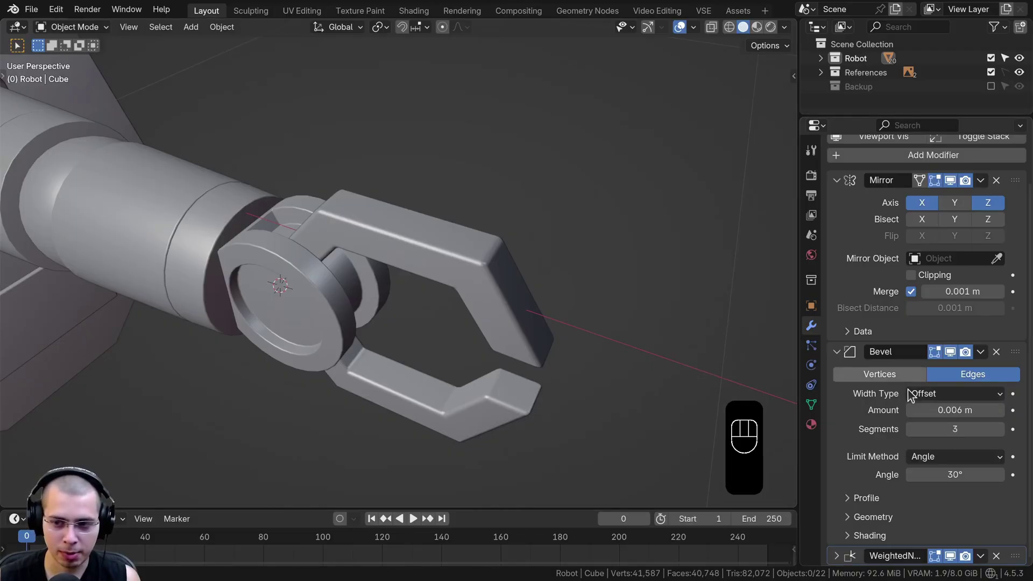
Collapse the claw's modifier settings, enlarge the Outliner and expand the Robot collection to list its objects
{"action": "middle_click_drag", "start_coordinate": [487, 302], "coordinate": [458, 215]}
{"action": "scroll", "coordinate": [321, 185], "scroll_direction": "down", "scroll_amount": 7}
{"action": "middle_click_drag", "start_coordinate": [457, 216], "coordinate": [619, 252], "text": "shift"}
{"action": "middle_click_drag", "start_coordinate": [618, 253], "coordinate": [620, 288], "text": "shift"}
{"action": "left_click_drag", "start_coordinate": [839, 115], "coordinate": [837, 218]}
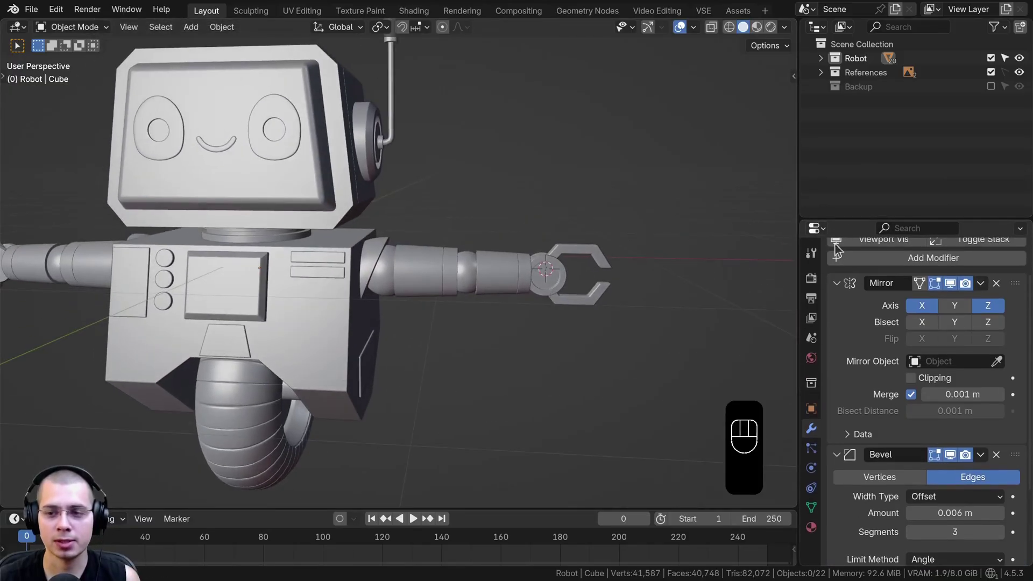
{"action": "scroll", "coordinate": [836, 248], "scroll_direction": "up", "scroll_amount": 3}
{"action": "left_click", "coordinate": [836, 338]}
{"action": "left_click", "coordinate": [836, 358]}
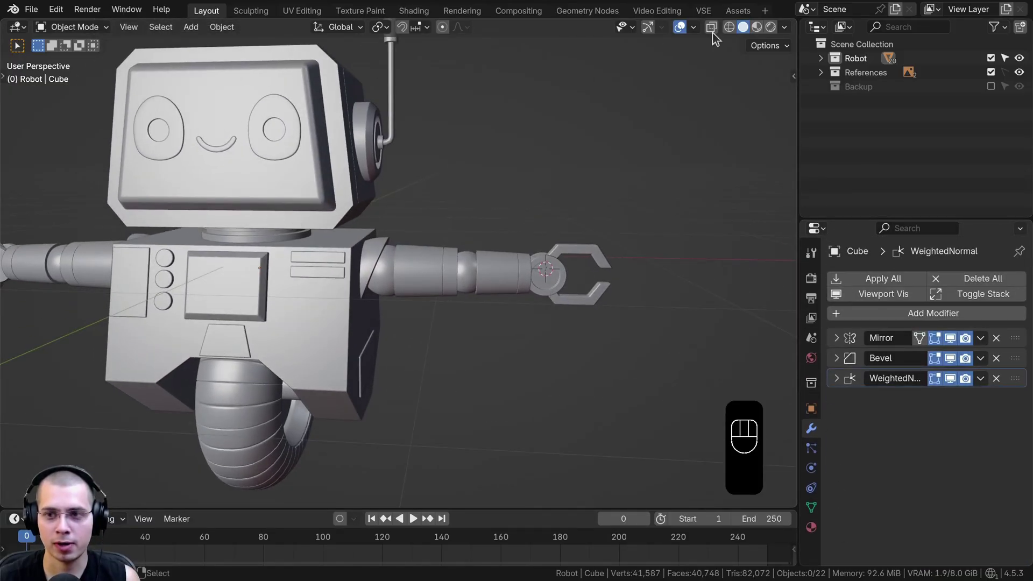
{"action": "left_click", "coordinate": [820, 58]}
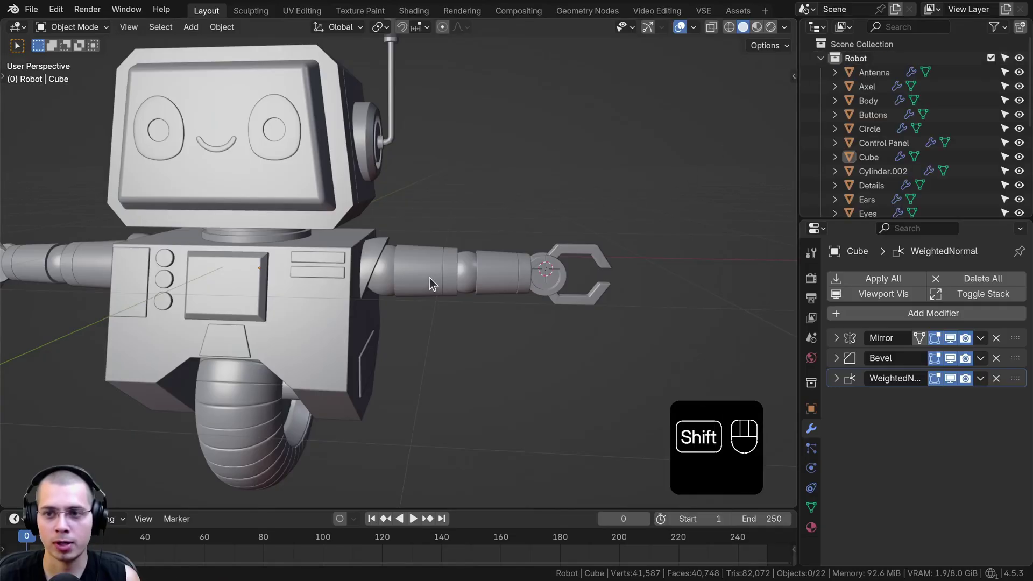
Rename the shoulder cover object between the body and the upper arm as Shoulders
{"action": "left_click", "coordinate": [398, 264]}
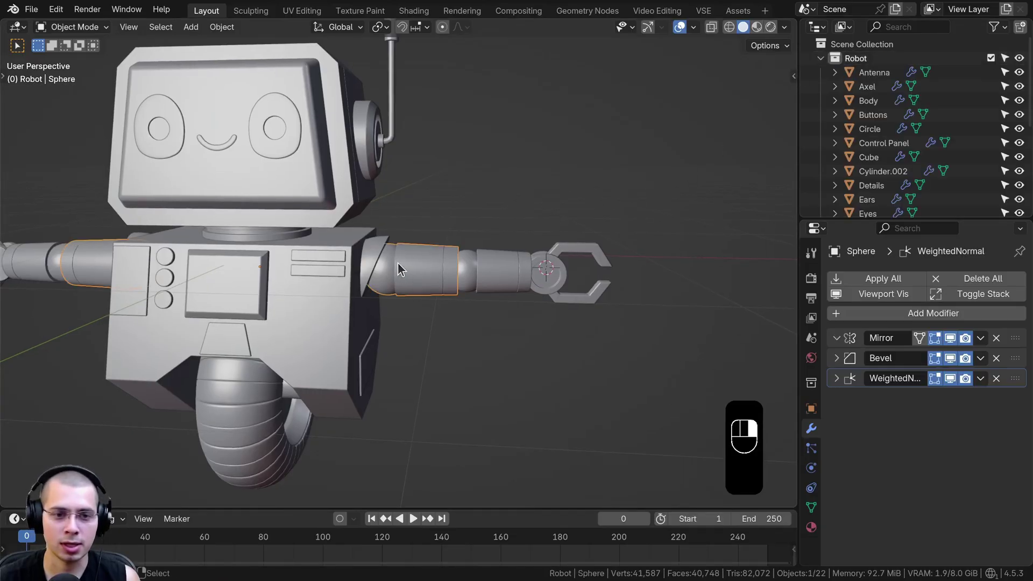
{"action": "left_click", "coordinate": [376, 245]}
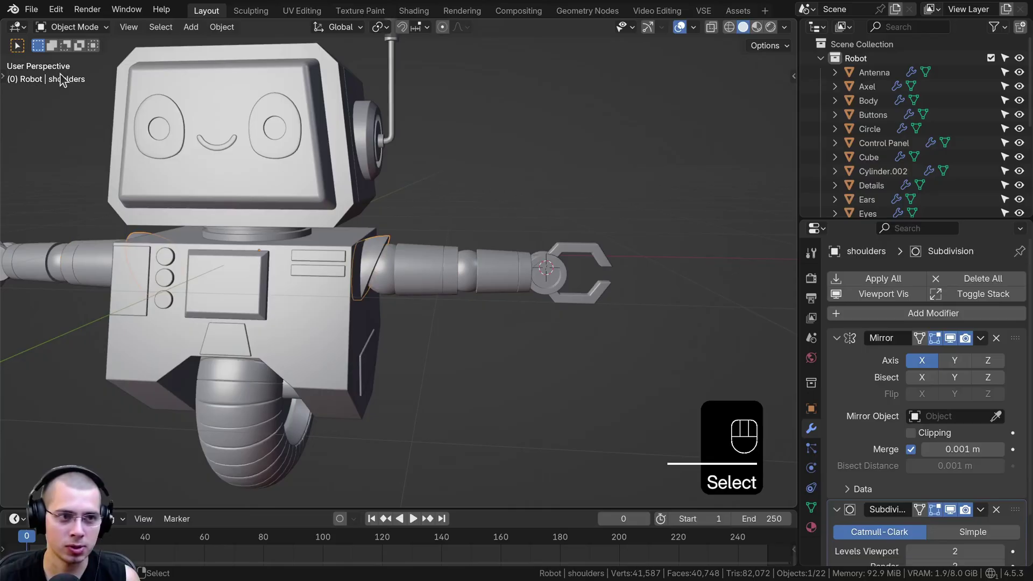
{"action": "key", "text": "F2"}
{"action": "type", "text": "Shoulders"}
{"action": "key", "text": "Return"}
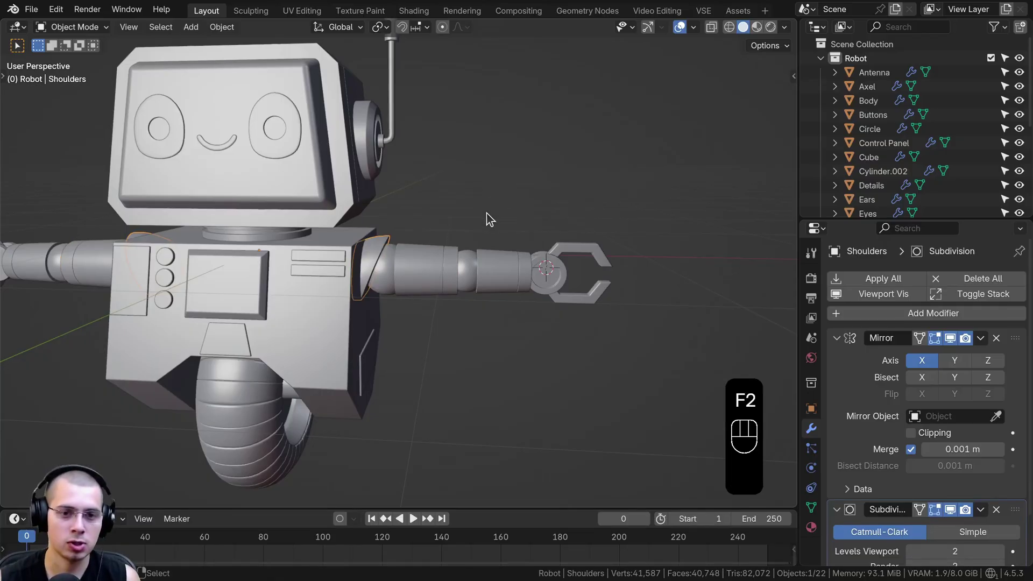
Rename the arm segment next to the shoulder as Upper Arm
{"action": "left_click", "coordinate": [414, 263]}
{"action": "key", "text": "F2"}
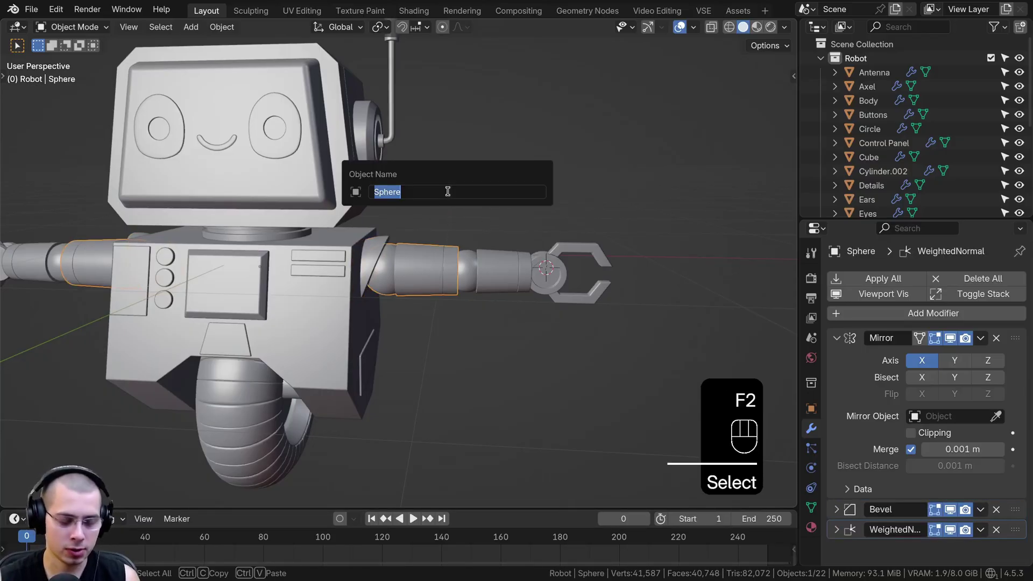
{"action": "type", "text": "upper"}
{"action": "key", "text": "BackSpace"}
{"action": "key", "text": "BackSpace"}
{"action": "key", "text": "BackSpace"}
{"action": "key", "text": "BackSpace"}
{"action": "key", "text": "BackSpace"}
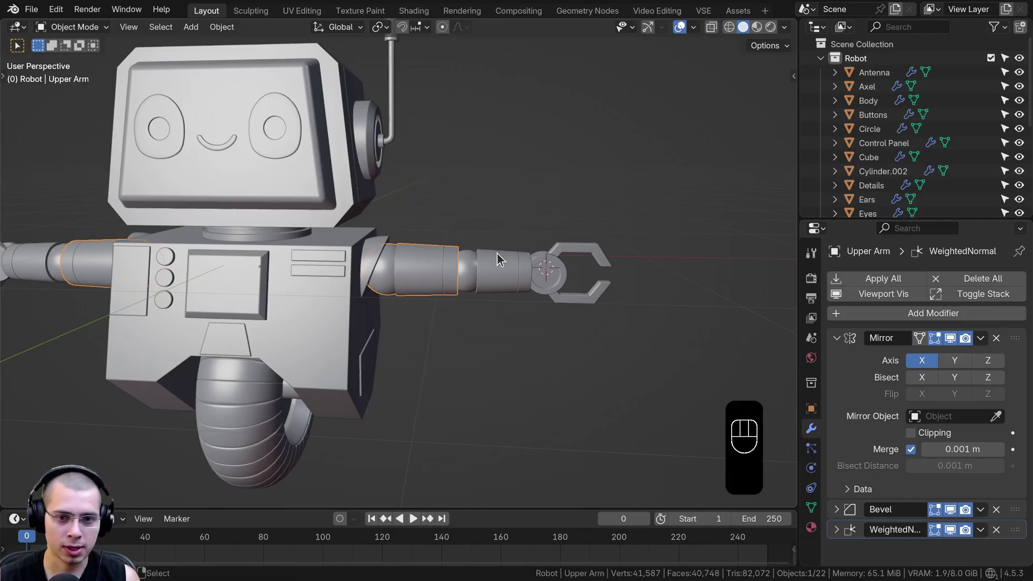
Rename the forearm segment beyond the elbow joint as Lower Arm
{"action": "left_click", "coordinate": [500, 260]}
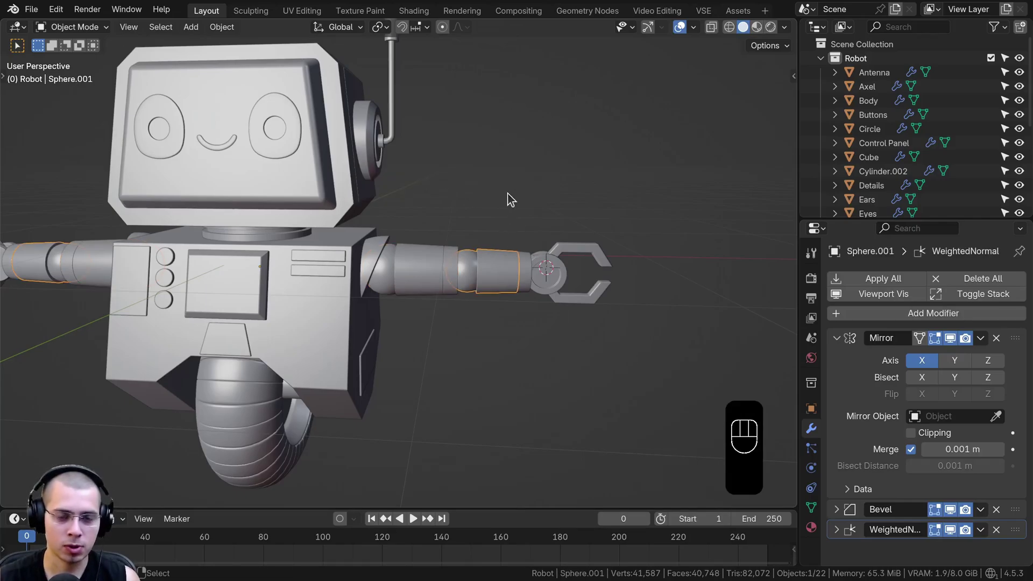
{"action": "key", "text": "F2"}
{"action": "type", "text": "Lower Arm"}
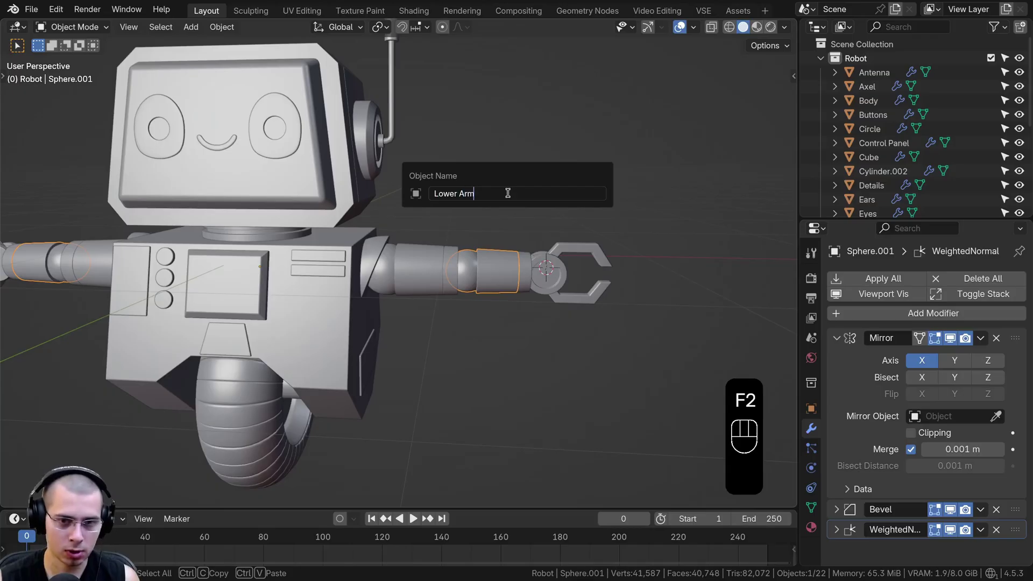
{"action": "key", "text": "Return"}
Rename the ring at the end of the forearm as Wrist and the round hand piece as Palm
{"action": "left_click", "coordinate": [535, 268]}
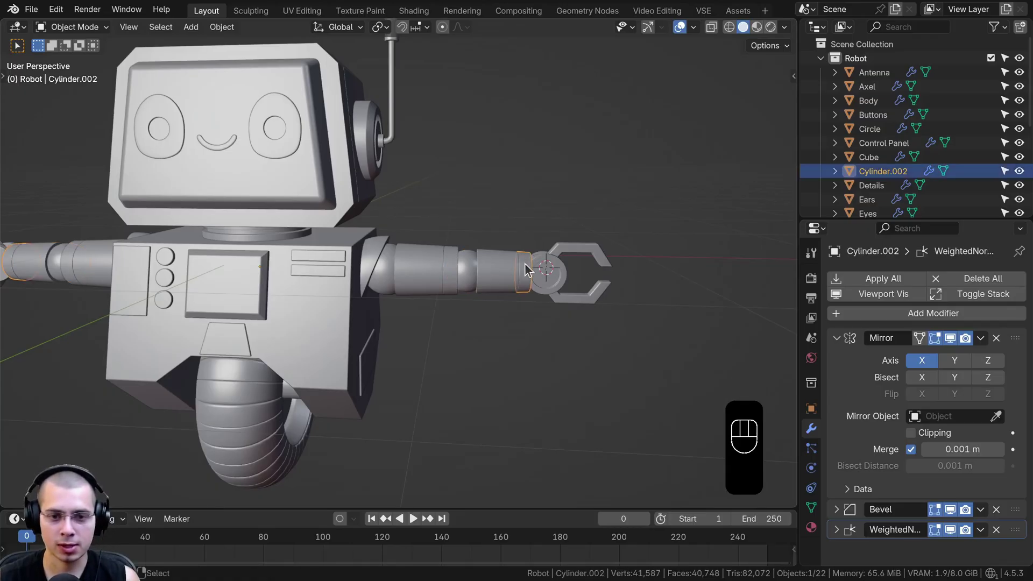
{"action": "key", "text": "F2"}
{"action": "type", "text": "Wrist"}
{"action": "key", "text": "Return"}
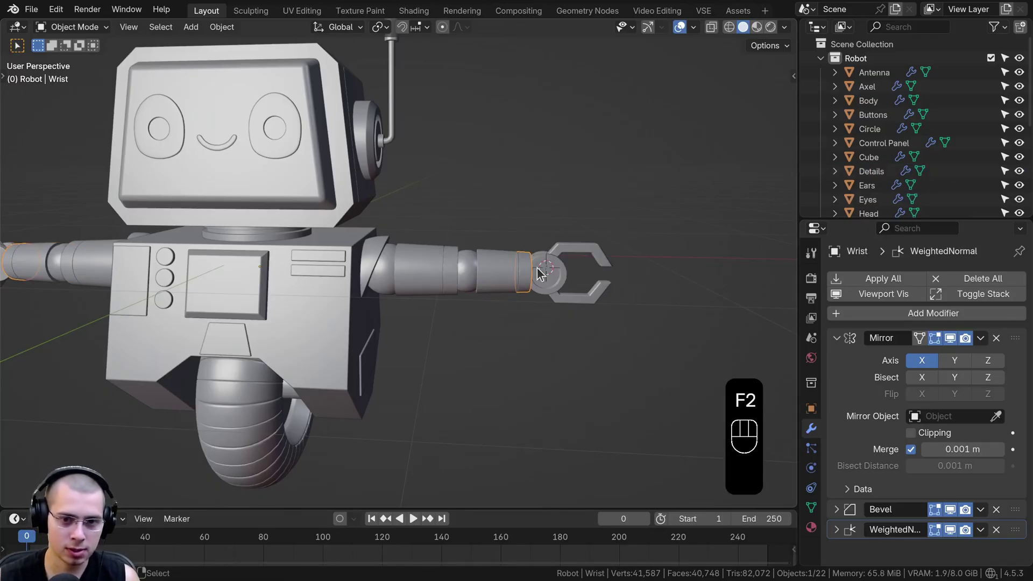
{"action": "left_click", "coordinate": [538, 268]}
{"action": "key", "text": "F2"}
{"action": "type", "text": "Palm"}
{"action": "key", "text": "Return"}
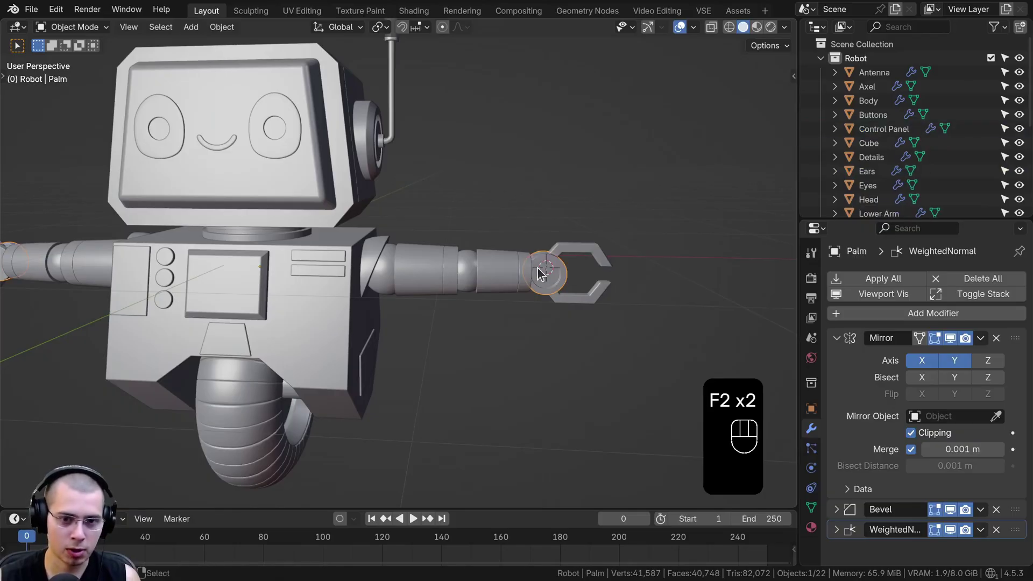
Rename the gripper object at the end of the hand as Claws
{"action": "left_click", "coordinate": [584, 255]}
{"action": "key", "text": "F2"}
{"action": "type", "text": "Claws"}
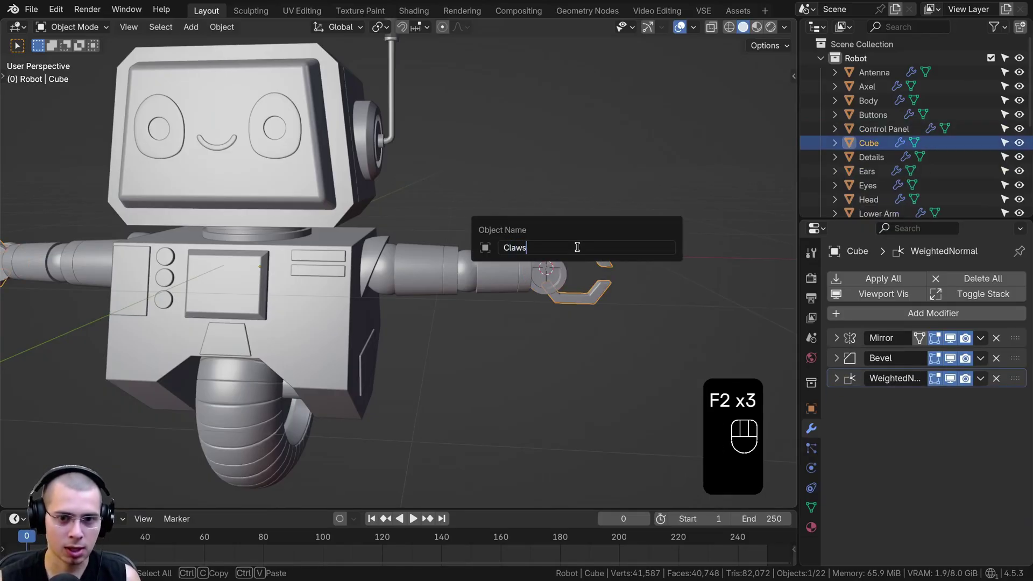
{"action": "key", "text": "Return"}
Apply the Mirror modifier of the Claws object, widening the modifier settings area first
{"action": "middle_click_drag", "start_coordinate": [603, 250], "coordinate": [510, 245], "text": "shift"}
{"action": "scroll", "coordinate": [538, 254], "scroll_direction": "up", "scroll_amount": 4}
{"action": "left_click", "coordinate": [510, 247]}
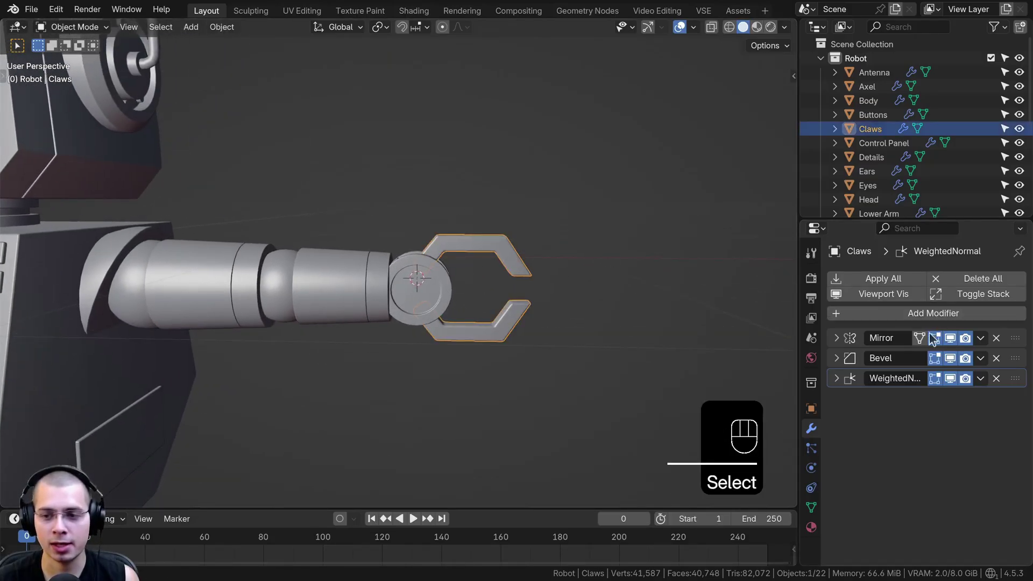
{"action": "left_click_drag", "start_coordinate": [794, 356], "coordinate": [727, 353]}
{"action": "left_click", "coordinate": [763, 338]}
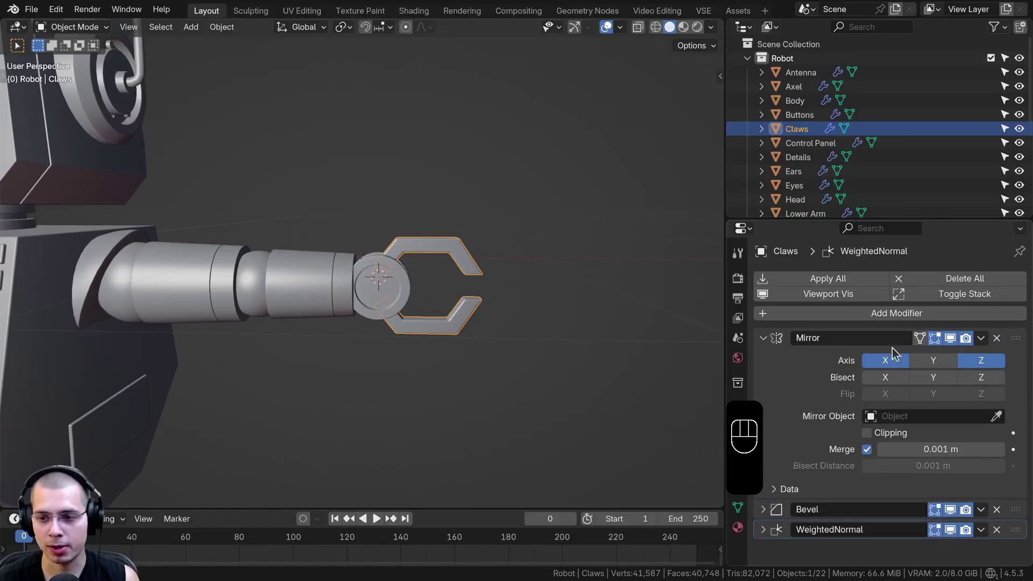
{"action": "left_click", "coordinate": [981, 338]}
{"action": "left_click", "coordinate": [945, 356]}
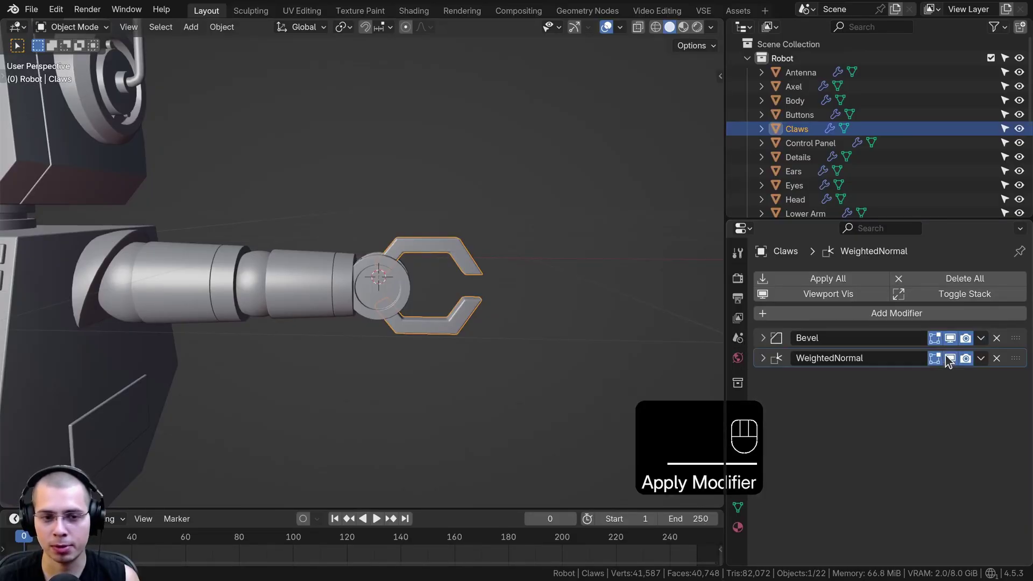
Separate the whole Claws mesh by loose parts and return to Object Mode
{"action": "key", "text": "Tab"}
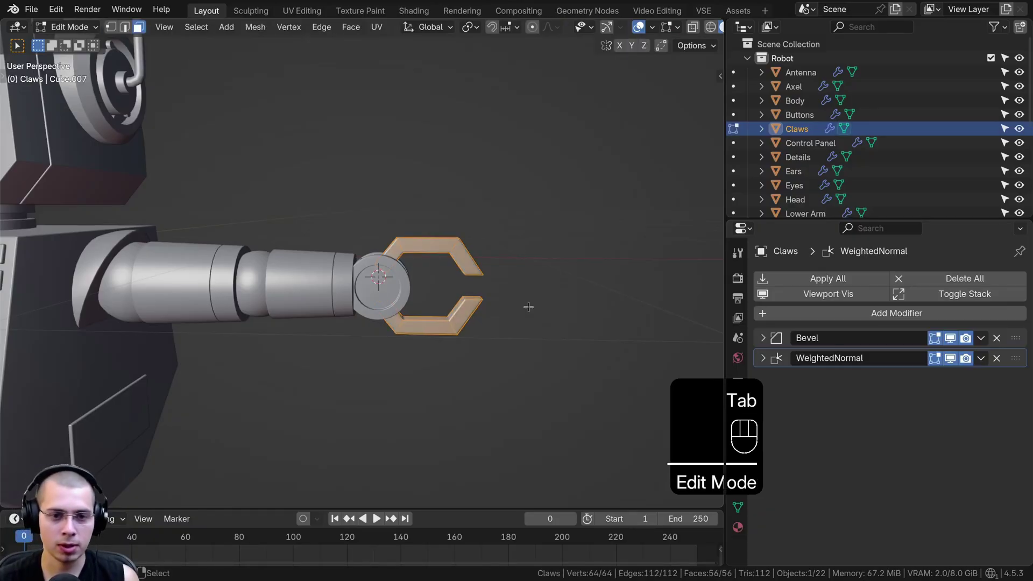
{"action": "scroll", "coordinate": [528, 307], "scroll_direction": "down", "scroll_amount": 6}
{"action": "key", "text": "a"}
{"action": "key", "text": "a"}
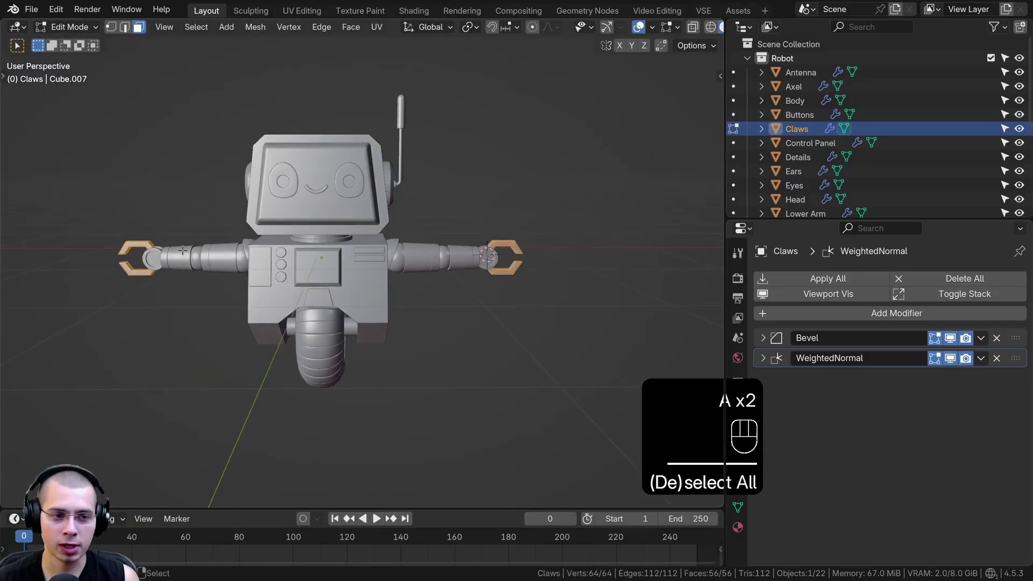
{"action": "middle_click_drag", "start_coordinate": [404, 257], "coordinate": [447, 231]}
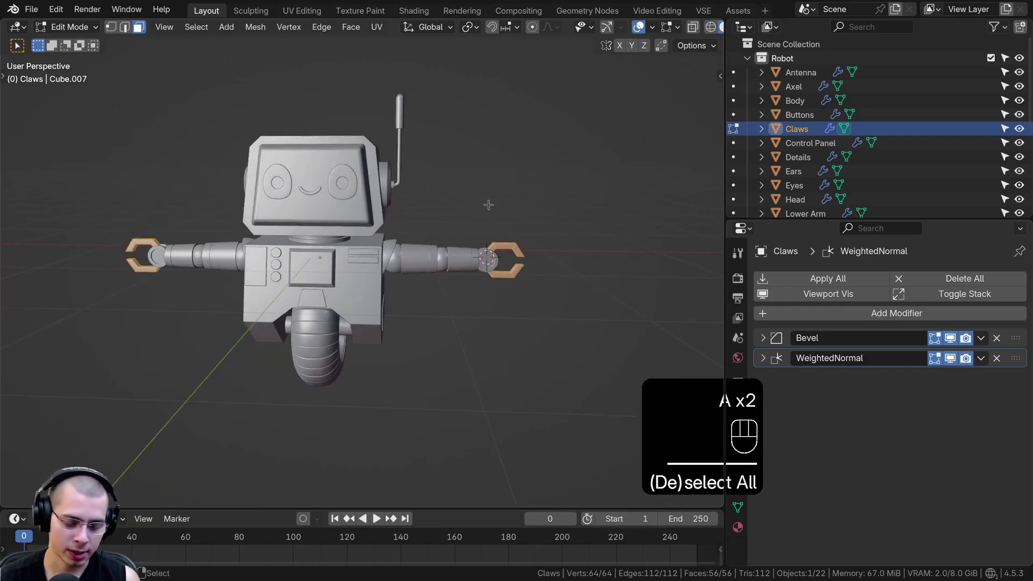
{"action": "key", "text": "p"}
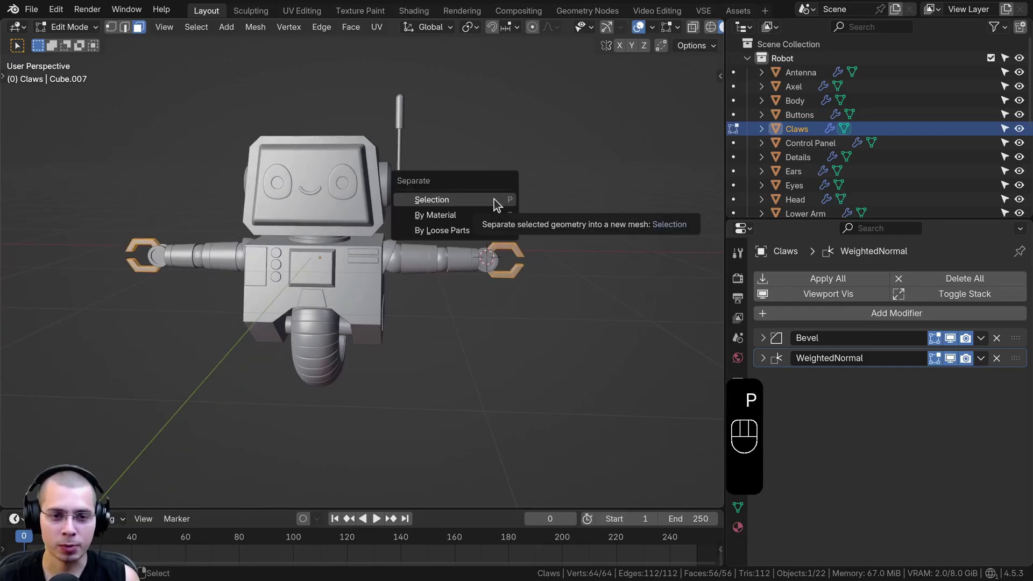
{"action": "left_click", "coordinate": [425, 232]}
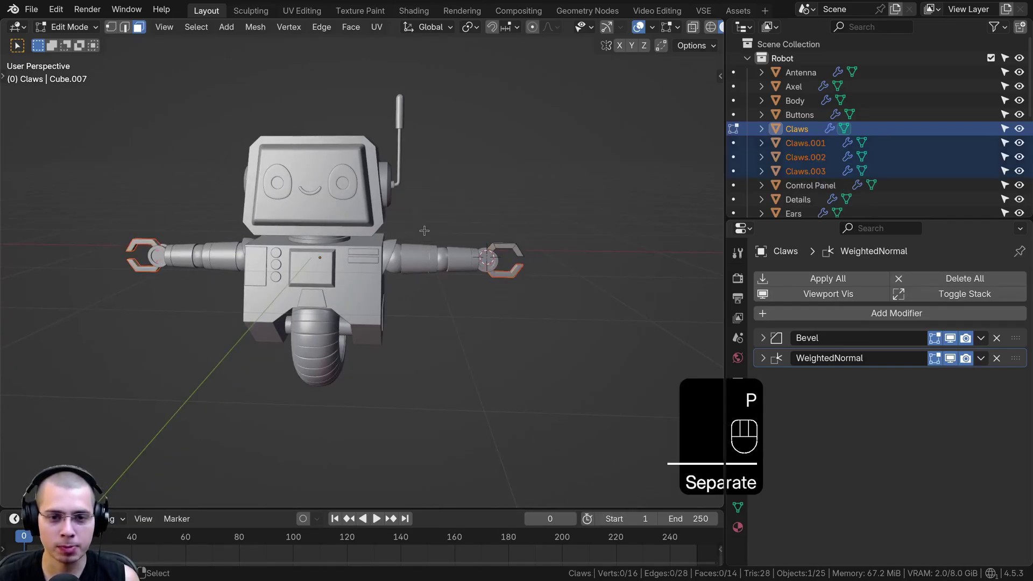
{"action": "key", "text": "Tab"}
Try moving each of the four separated claw pieces individually
{"action": "left_click", "coordinate": [505, 245]}
{"action": "key", "text": "g"}
{"action": "right_click", "coordinate": [515, 184]}
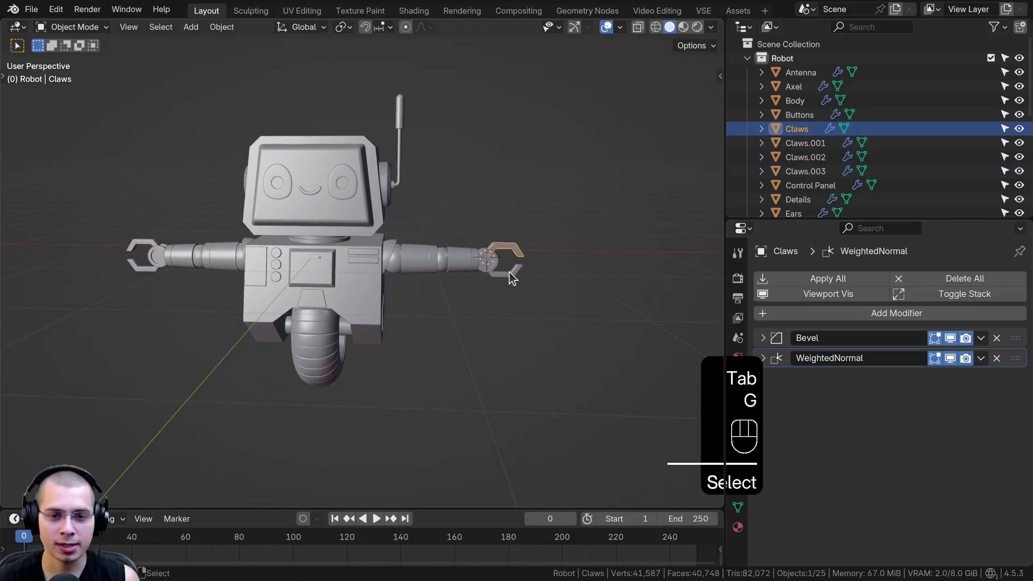
{"action": "left_click", "coordinate": [510, 273]}
{"action": "key", "text": "g"}
{"action": "left_click", "coordinate": [141, 240]}
{"action": "key", "text": "g"}
{"action": "right_click", "coordinate": [135, 237]}
{"action": "left_click", "coordinate": [141, 268]}
{"action": "key", "text": "g"}
{"action": "right_click", "coordinate": [127, 301]}
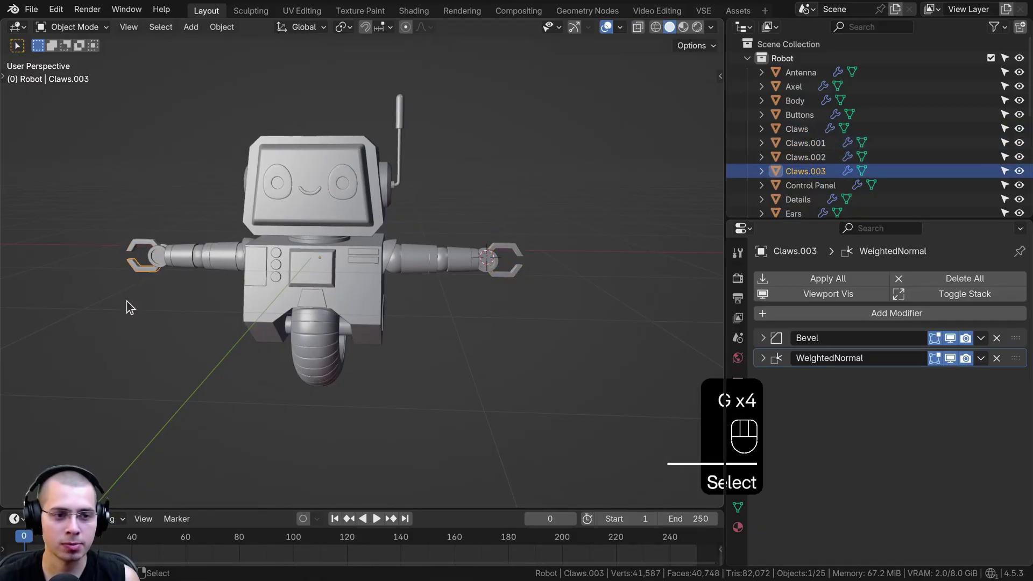
Rename the Claws object as Claw 1 in the object list
{"action": "middle_click_drag", "start_coordinate": [467, 240], "coordinate": [397, 251], "text": "shift"}
{"action": "left_click", "coordinate": [443, 253]}
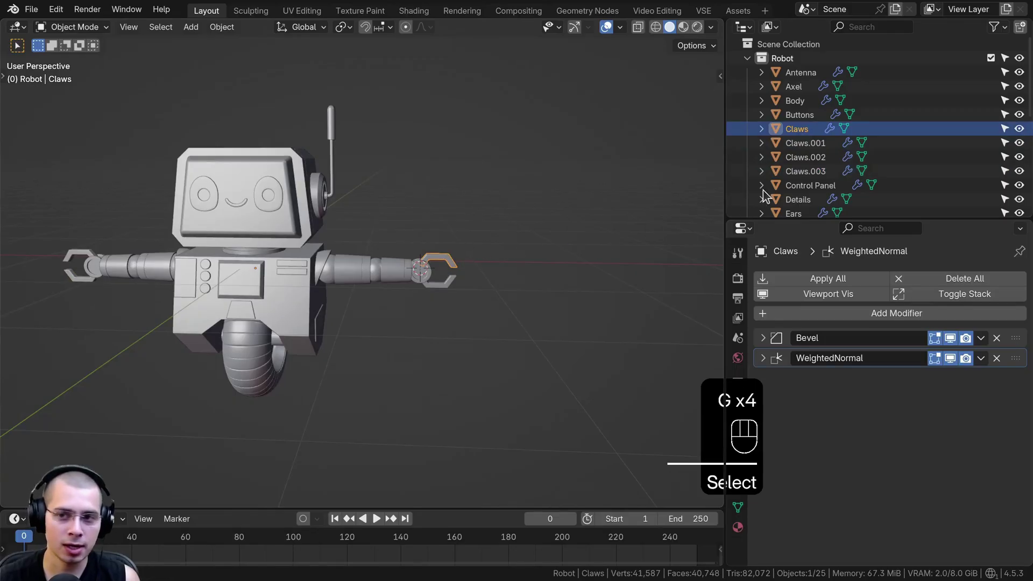
{"action": "double_click", "coordinate": [807, 129]}
{"action": "type", "text": "Claw "}
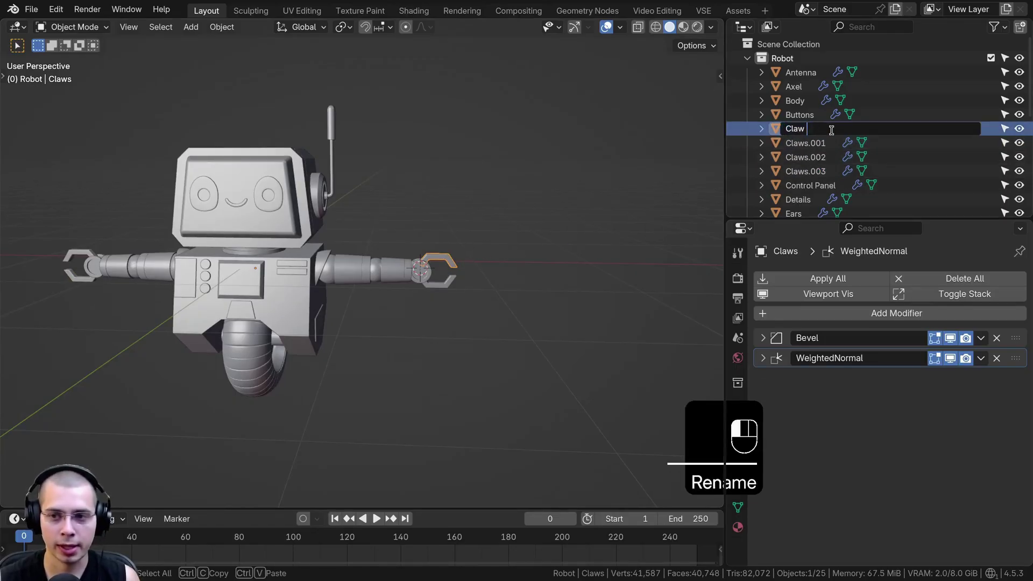
{"action": "type", "text": "1"}
{"action": "key", "text": "Return"}
Rename the remaining three claw objects as Claw 2, Claw 3 and Claw 4
{"action": "double_click", "coordinate": [821, 143]}
{"action": "key", "text": "Right"}
{"action": "key", "text": "BackSpace"}
{"action": "key", "text": "BackSpace"}
{"action": "key", "text": "BackSpace"}
{"action": "key", "text": "BackSpace"}
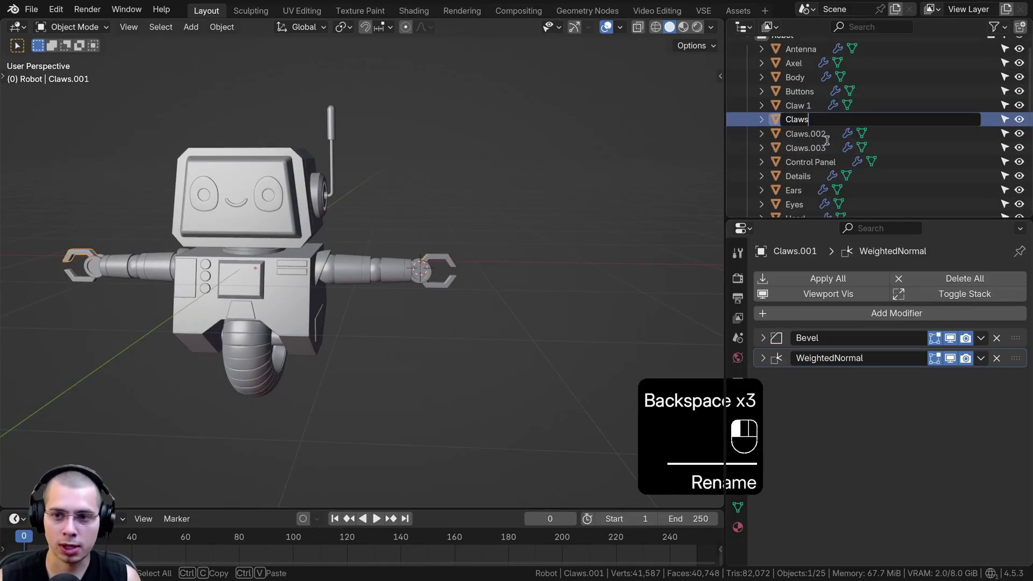
{"action": "type", "text": "2"}
{"action": "key", "text": "Return"}
{"action": "double_click", "coordinate": [827, 137]}
{"action": "scroll", "coordinate": [827, 141], "scroll_direction": "down", "scroll_amount": 1}
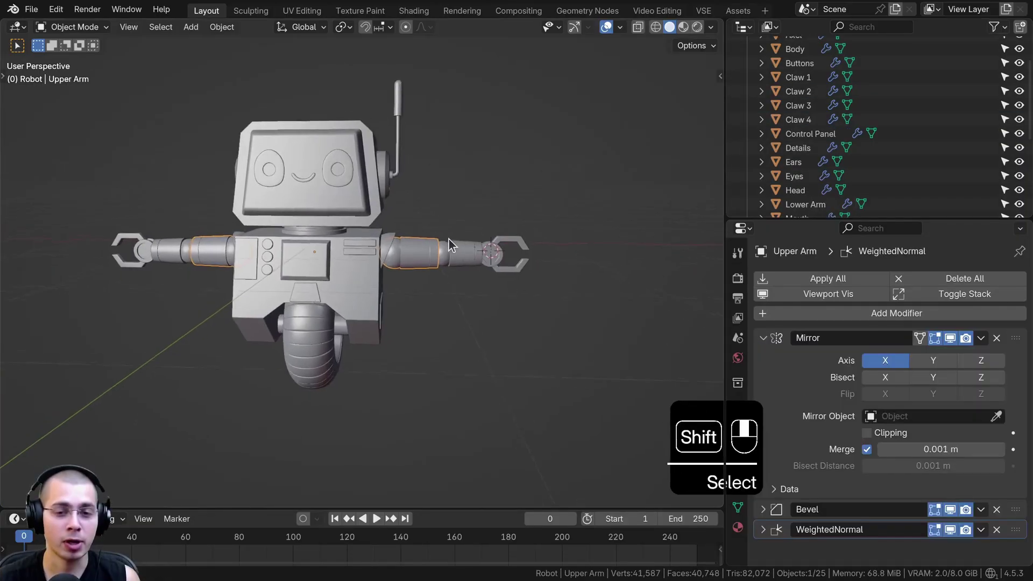
Check the mirrored arm parts one by one and try rotating the upper arm
{"action": "left_click", "coordinate": [450, 242]}
{"action": "left_click", "coordinate": [519, 251]}
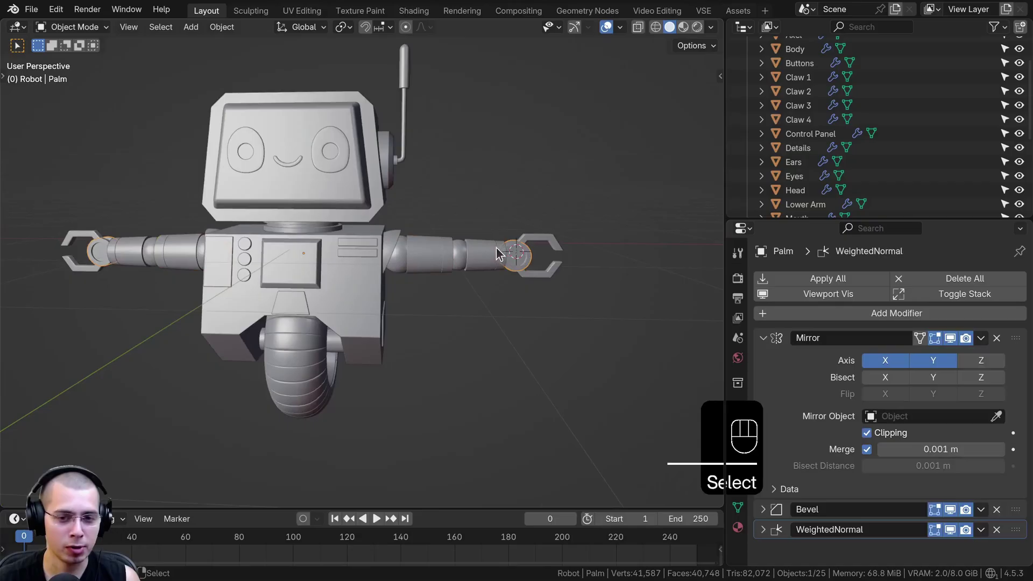
{"action": "left_click", "coordinate": [494, 247]}
{"action": "left_click", "coordinate": [430, 248]}
{"action": "middle_click_drag", "start_coordinate": [159, 199], "coordinate": [317, 192]}
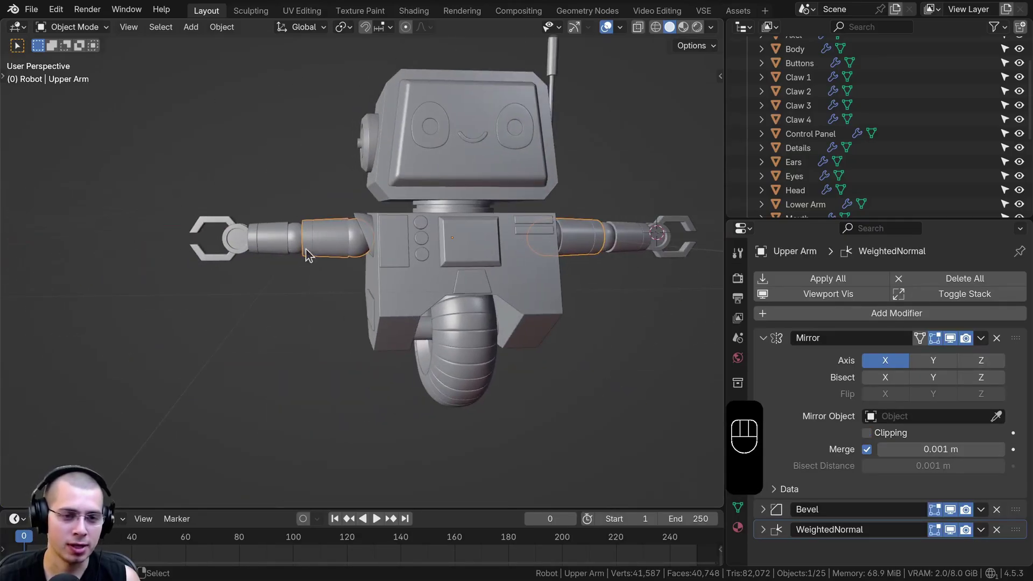
{"action": "key", "text": "r"}
{"action": "right_click", "coordinate": [575, 203]}
Select the palm, wrist, lower arm and upper arm together
{"action": "middle_click_drag", "start_coordinate": [537, 226], "coordinate": [322, 231], "text": "shift"}
{"action": "scroll", "coordinate": [371, 260], "scroll_direction": "up", "scroll_amount": 2}
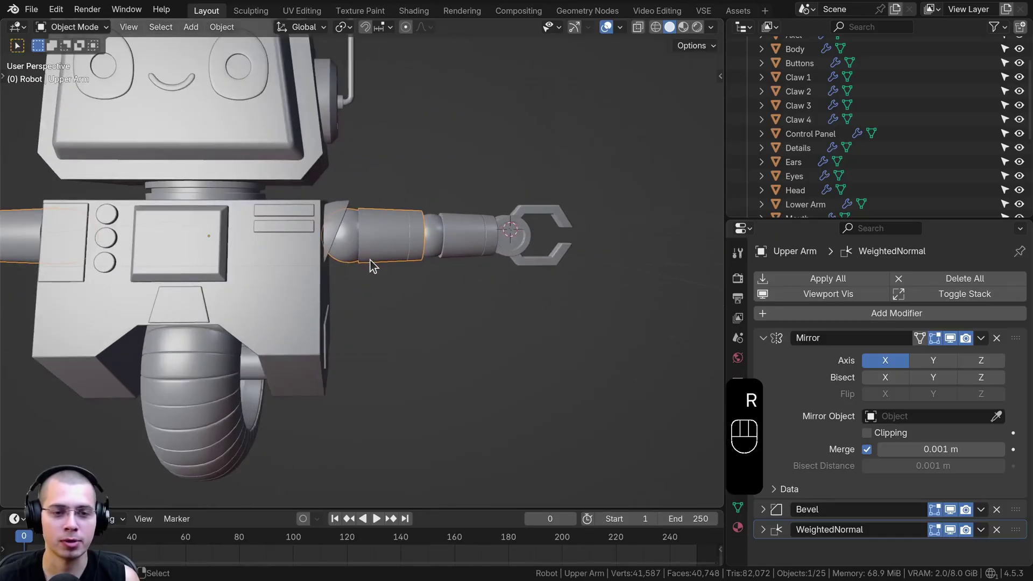
{"action": "left_click", "coordinate": [511, 237]}
{"action": "key", "text": "g"}
{"action": "right_click", "coordinate": [530, 183]}
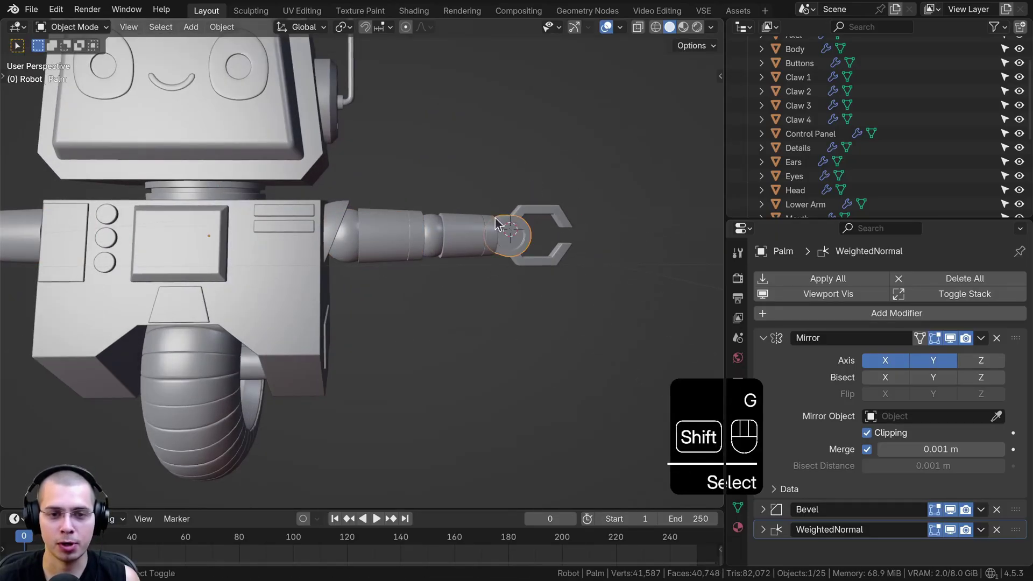
{"action": "right_click", "coordinate": [490, 229], "text": "shift"}
{"action": "key", "text": "g"}
{"action": "right_click", "coordinate": [484, 177]}
{"action": "right_click", "coordinate": [453, 232], "text": "shift"}
{"action": "key", "text": "g"}
{"action": "right_click", "coordinate": [429, 129]}
{"action": "right_click", "coordinate": [358, 238], "text": "shift"}
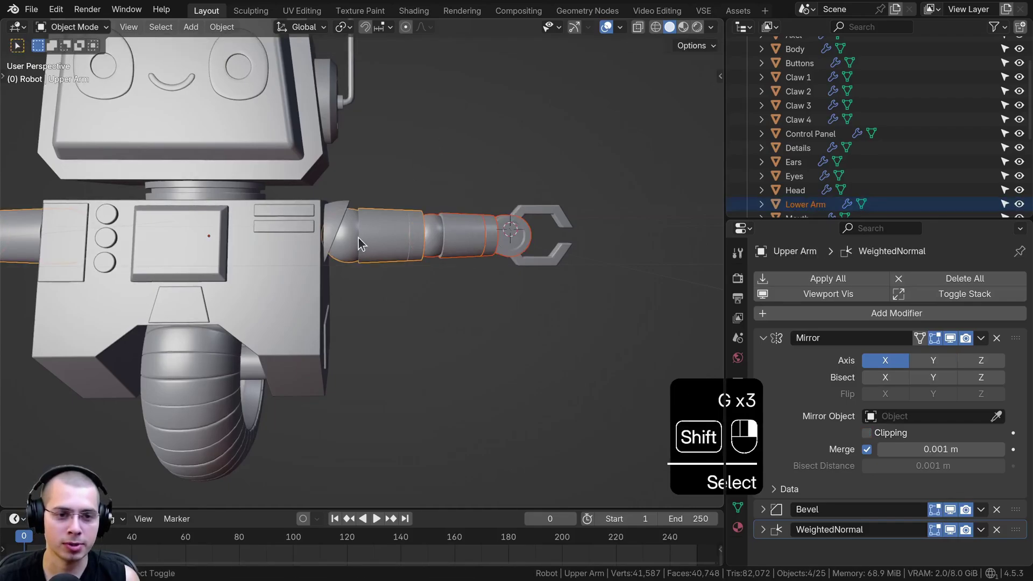
{"action": "key", "text": "g"}
{"action": "right_click", "coordinate": [371, 197]}
Try moving the four selected arm parts together away from the body
{"action": "scroll", "coordinate": [344, 210], "scroll_direction": "down", "scroll_amount": 3}
{"action": "middle_click_drag", "start_coordinate": [345, 206], "coordinate": [338, 232], "text": "shift"}
{"action": "key", "text": "g"}
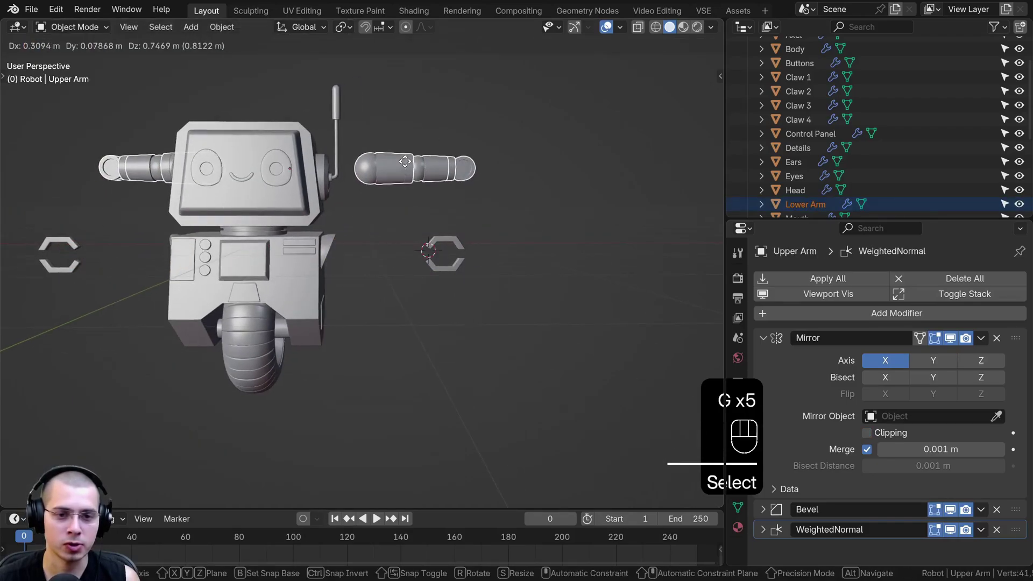
{"action": "right_click", "coordinate": [388, 151]}
{"action": "middle_click_drag", "start_coordinate": [394, 176], "coordinate": [458, 170], "text": "shift"}
{"action": "scroll", "coordinate": [458, 170], "scroll_direction": "up", "scroll_amount": 1}
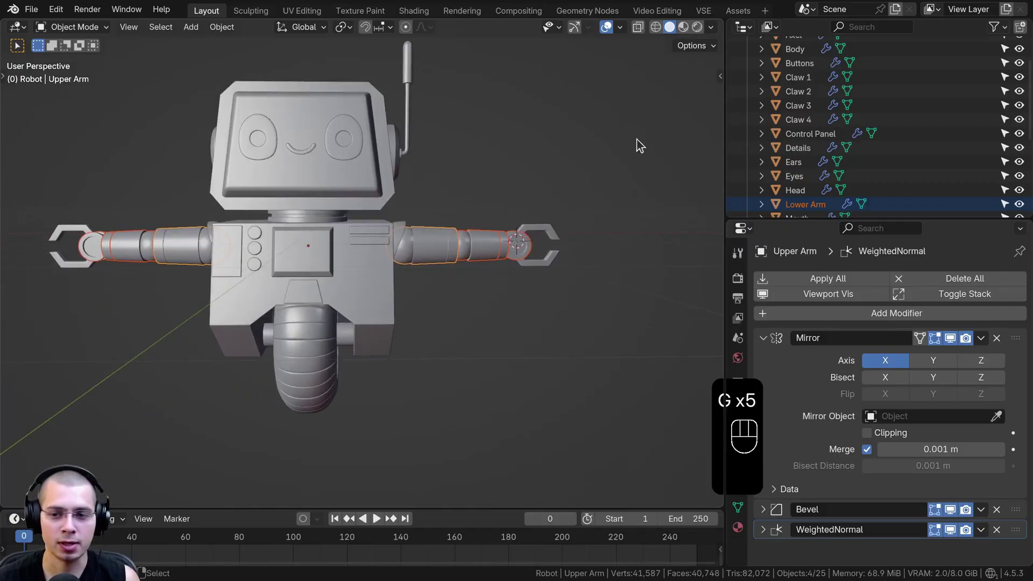
Apply the Mirror modifier on all four selected arm parts at once
{"action": "left_click_drag", "start_coordinate": [833, 218], "coordinate": [835, 105]}
{"action": "middle_click_drag", "start_coordinate": [382, 254], "coordinate": [368, 258], "text": "shift"}
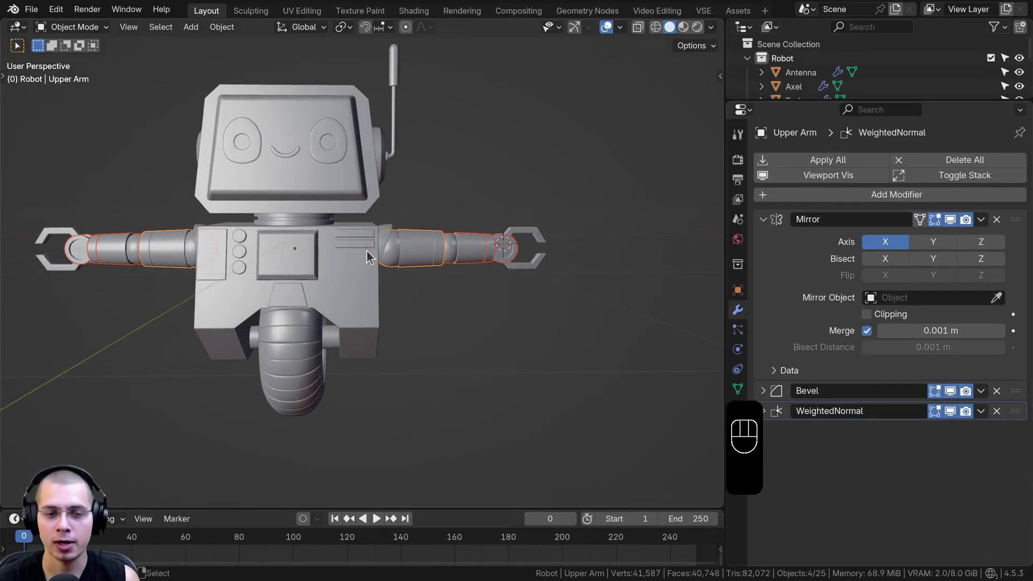
{"action": "middle_click_drag", "start_coordinate": [479, 255], "coordinate": [500, 264]}
{"action": "middle_click_drag", "start_coordinate": [624, 247], "coordinate": [598, 249]}
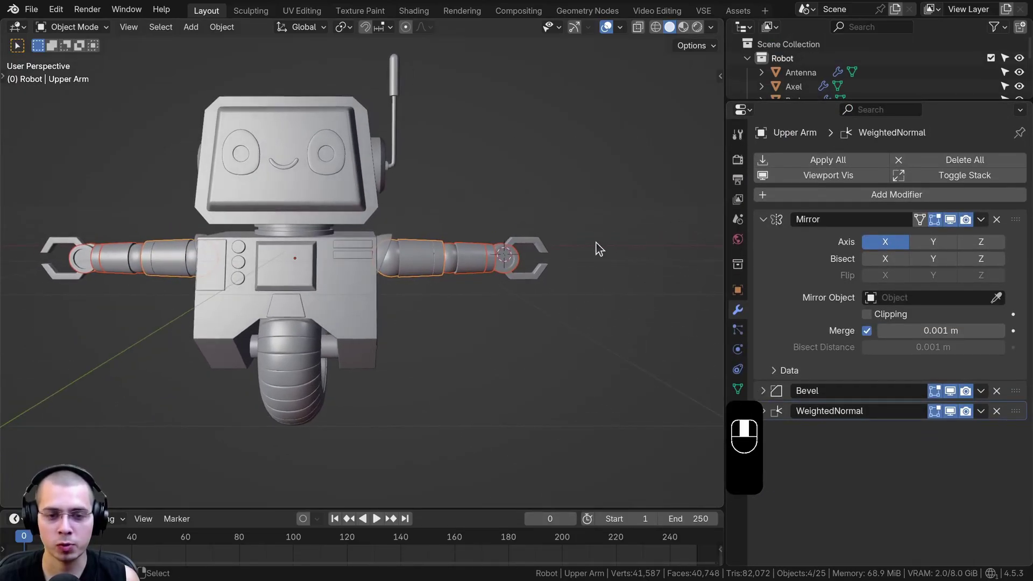
{"action": "left_click", "coordinate": [981, 221]}
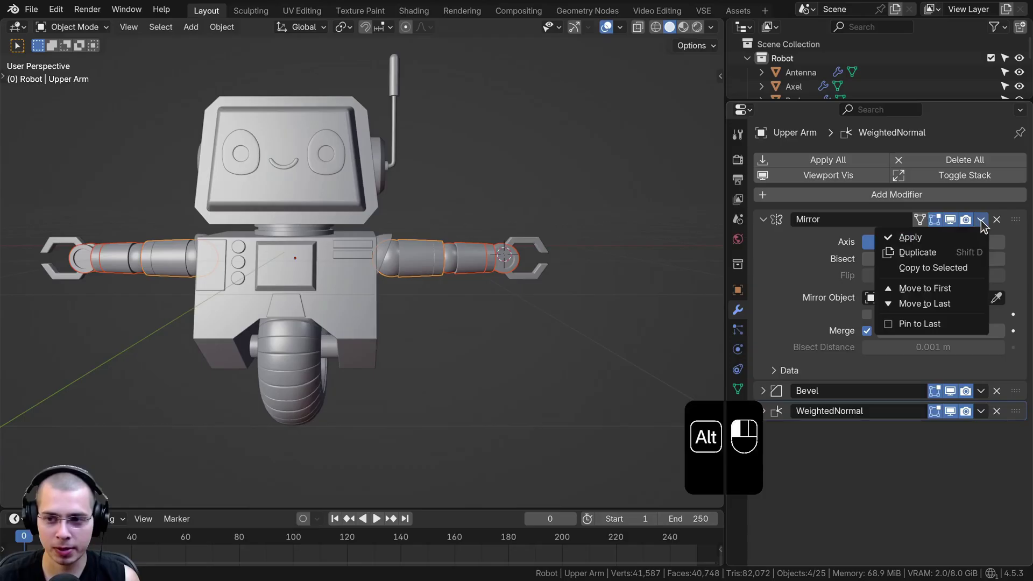
{"action": "left_click", "coordinate": [921, 238], "text": "alt"}
{"action": "scroll", "coordinate": [442, 267], "scroll_direction": "up", "scroll_amount": 3}
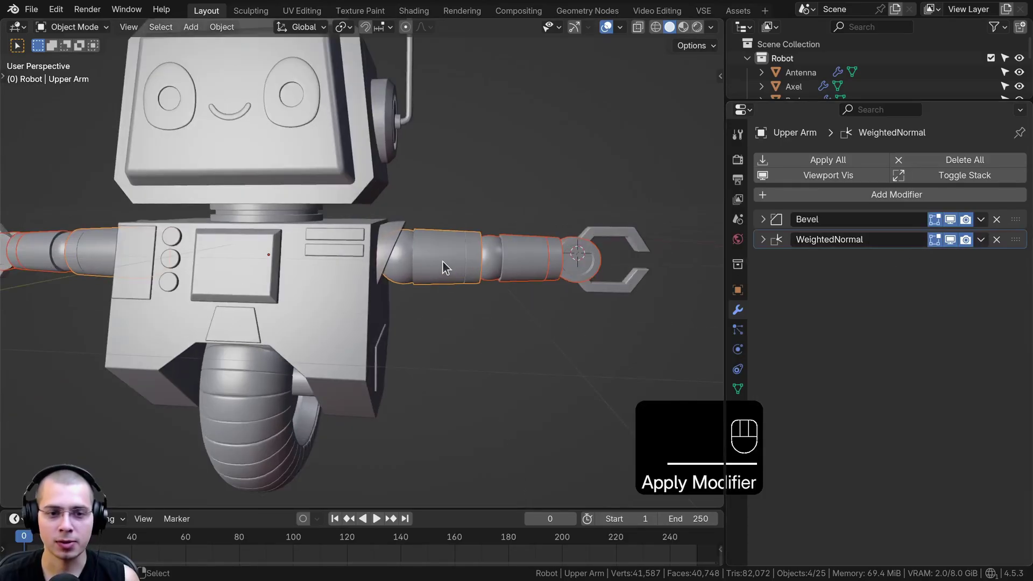
Select the palm, wrist, lower arm and upper arm together and open their meshes in Edit Mode
{"action": "left_click", "coordinate": [496, 258]}
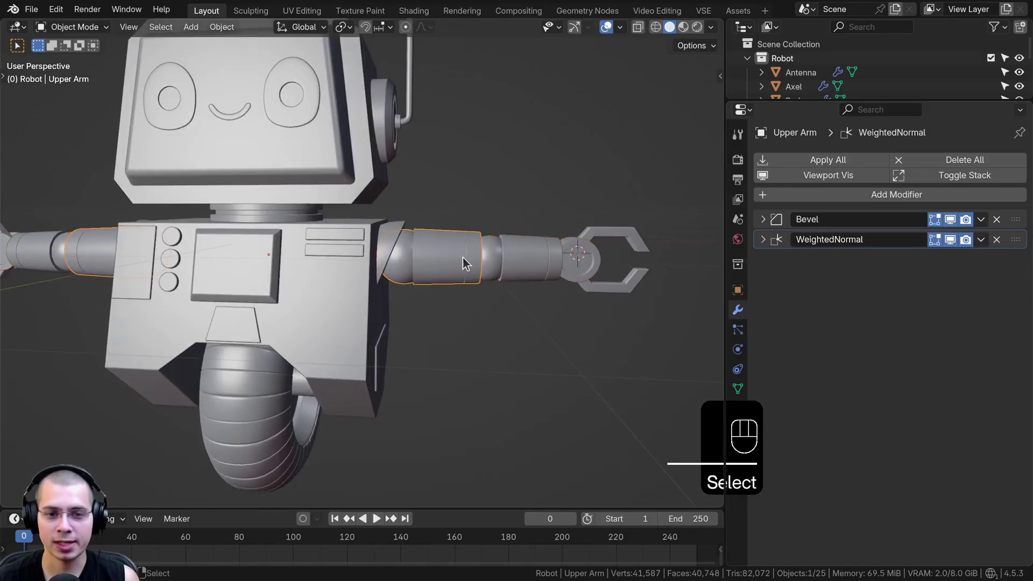
{"action": "left_click", "coordinate": [570, 257]}
{"action": "left_click", "coordinate": [544, 255], "text": "shift"}
{"action": "left_click", "coordinate": [517, 258], "text": "shift"}
{"action": "left_click", "coordinate": [491, 260], "text": "shift"}
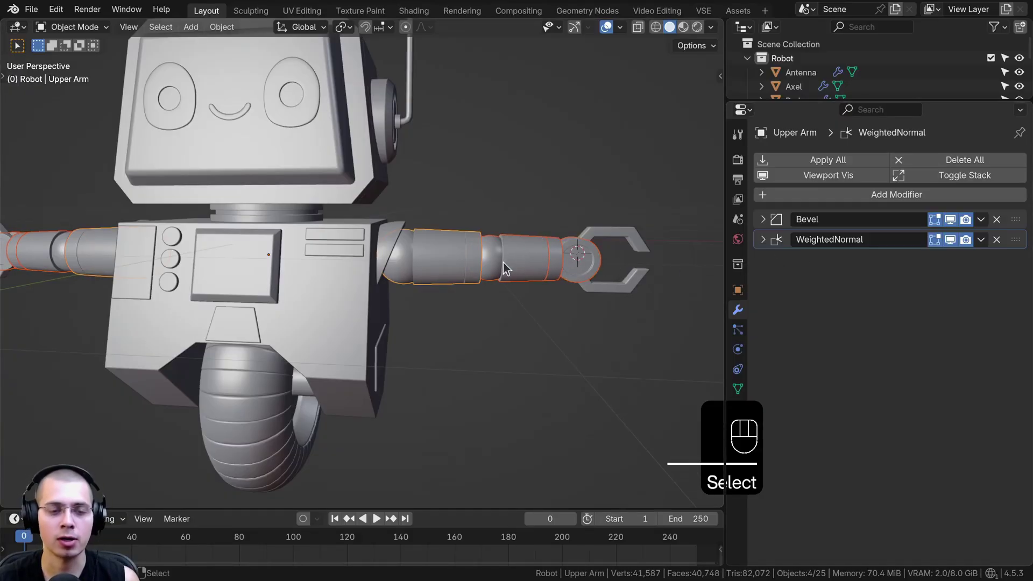
{"action": "scroll", "coordinate": [479, 269], "scroll_direction": "down", "scroll_amount": 3}
{"action": "key", "text": "Tab"}
{"action": "middle_click_drag", "start_coordinate": [288, 257], "coordinate": [473, 247]}
{"action": "key", "text": "a"}
{"action": "key", "text": "a"}
{"action": "key", "text": "Tab"}
{"action": "key", "text": "Tab"}
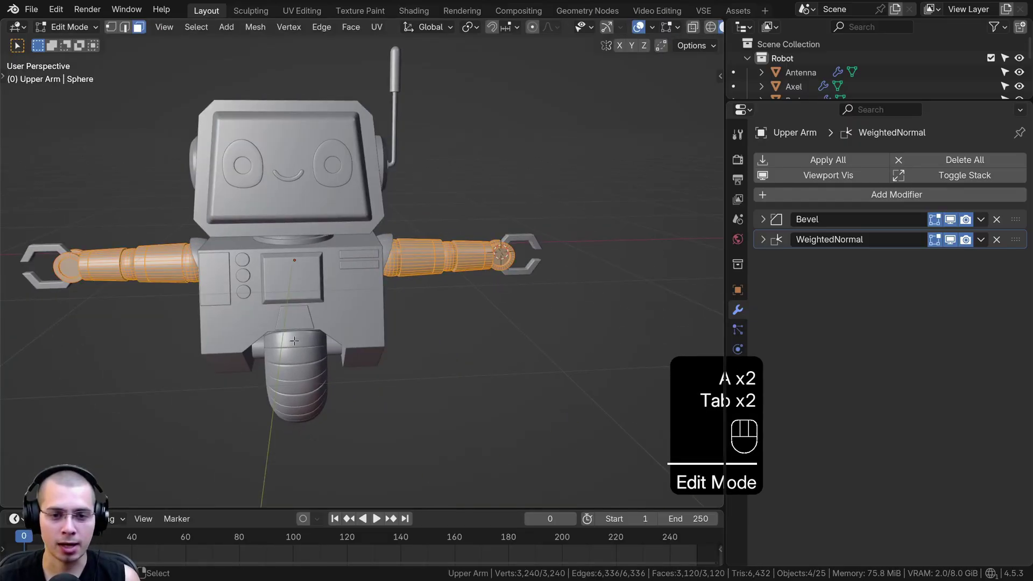
In wireframe display with vertex selection, box-select all vertices of the arm on the antenna side
{"action": "middle_click_drag", "start_coordinate": [311, 344], "coordinate": [304, 352]}
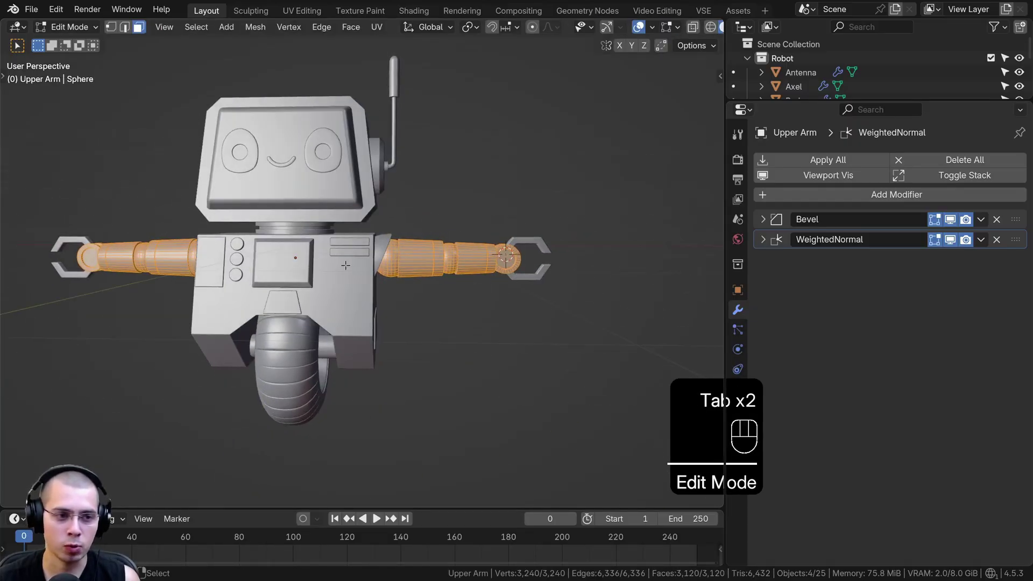
{"action": "middle_click_drag", "start_coordinate": [409, 271], "coordinate": [455, 247]}
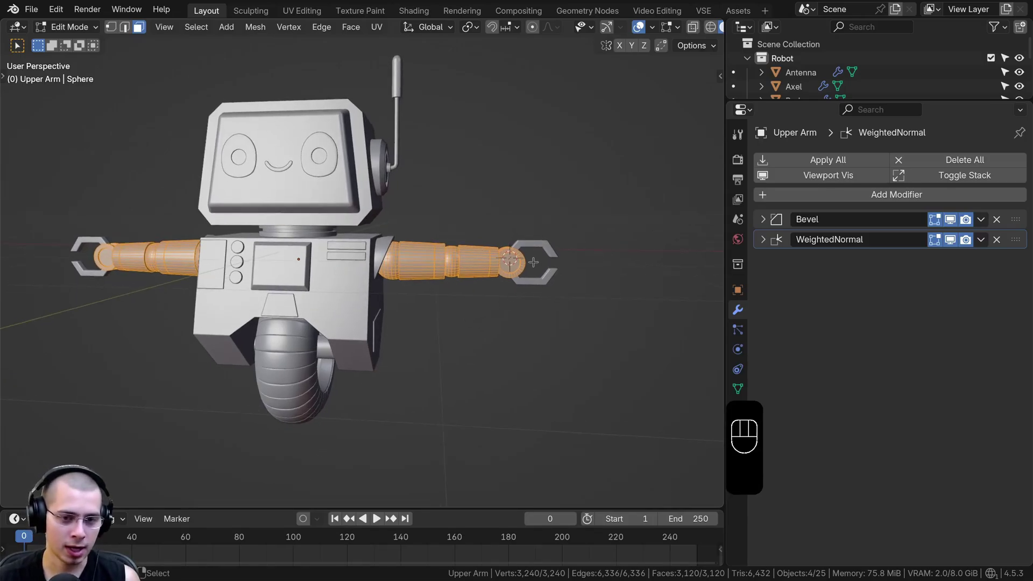
{"action": "key", "text": "z"}
{"action": "left_click", "coordinate": [352, 253]}
{"action": "middle_click_drag", "start_coordinate": [353, 252], "coordinate": [425, 254]}
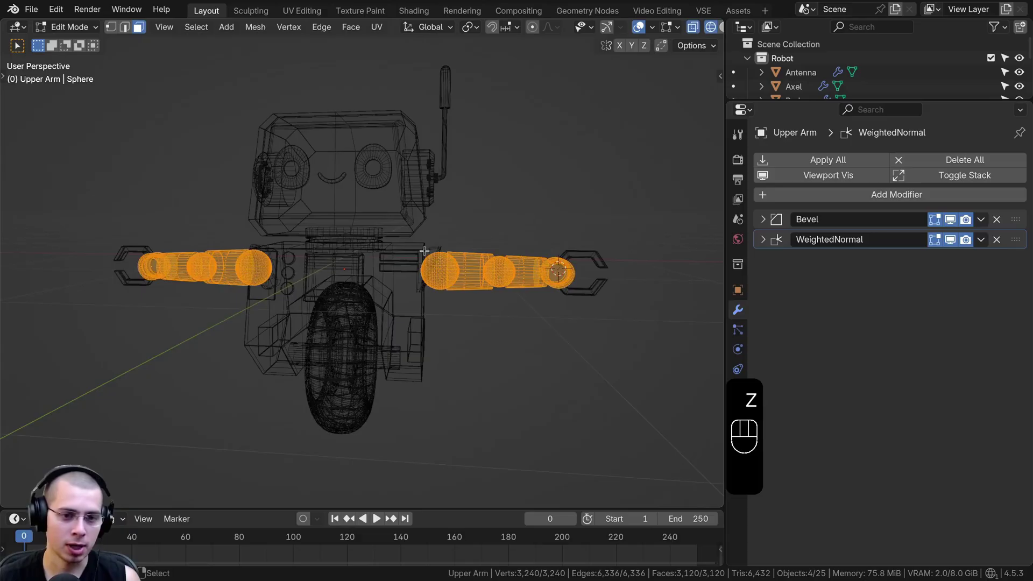
{"action": "key", "text": "1"}
{"action": "key", "text": "a"}
{"action": "key", "text": "b"}
{"action": "left_click_drag", "start_coordinate": [344, 123], "coordinate": [657, 396]}
{"action": "middle_click_drag", "start_coordinate": [462, 247], "coordinate": [462, 212]}
Separate the selected arm geometry by selection and return to Object Mode with solid shading
{"action": "key", "text": "p"}
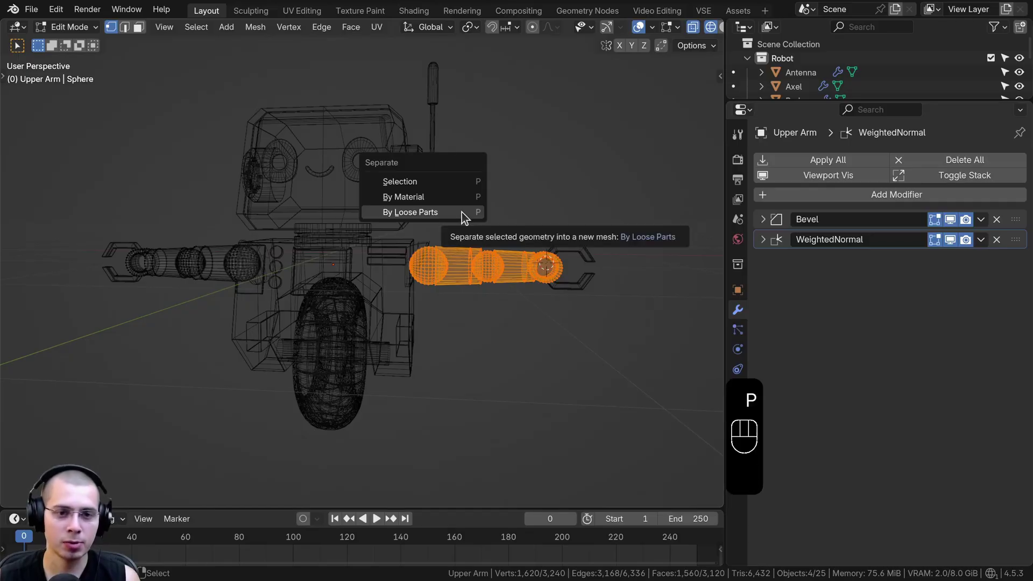
{"action": "left_click", "coordinate": [429, 180]}
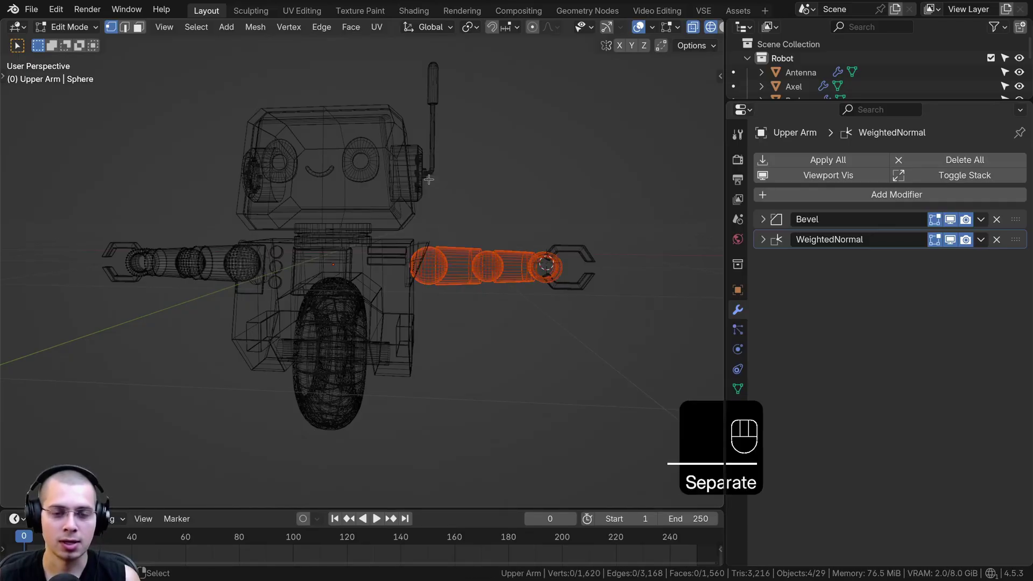
{"action": "key", "text": "Tab"}
{"action": "key", "text": "z"}
{"action": "left_click", "coordinate": [533, 177]}
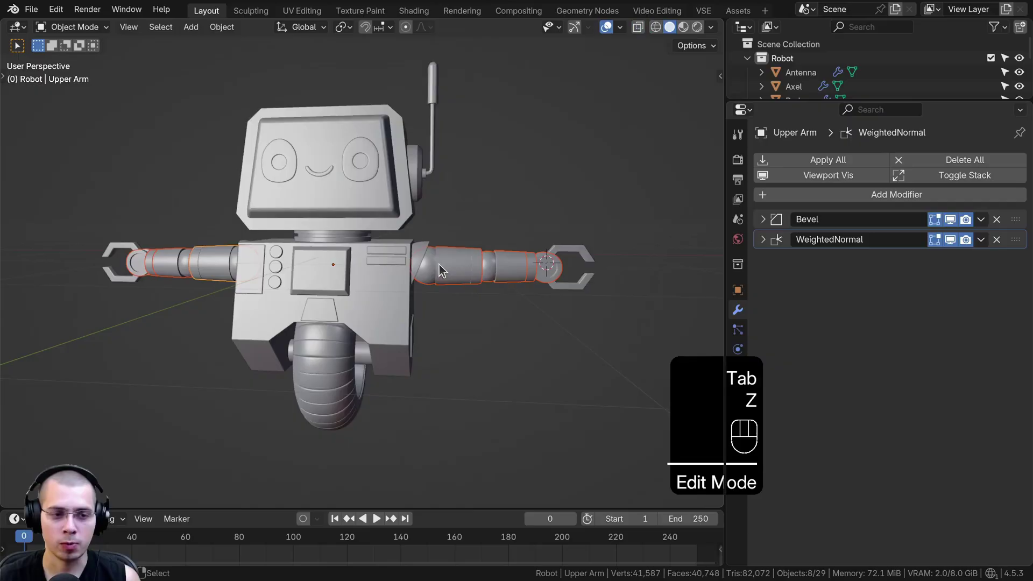
Deselect everything and test-move the separated arm pieces on the antenna side, cancelling each move
{"action": "scroll", "coordinate": [448, 271], "scroll_direction": "up", "scroll_amount": 2}
{"action": "key", "text": "a"}
{"action": "middle_click_drag", "start_coordinate": [447, 271], "coordinate": [438, 258]}
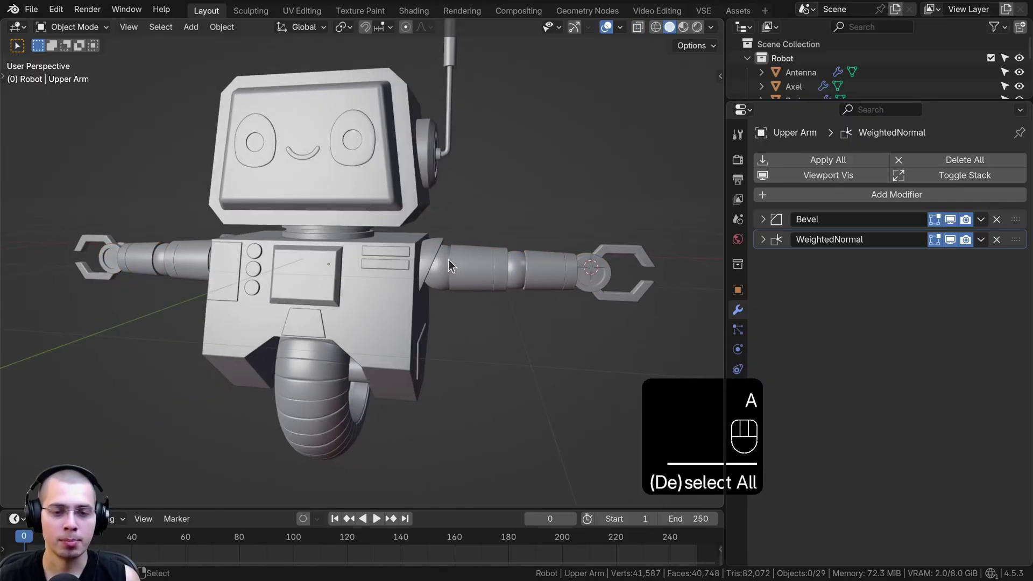
{"action": "left_click", "coordinate": [483, 240]}
{"action": "left_click_drag", "start_coordinate": [571, 264], "coordinate": [579, 260]}
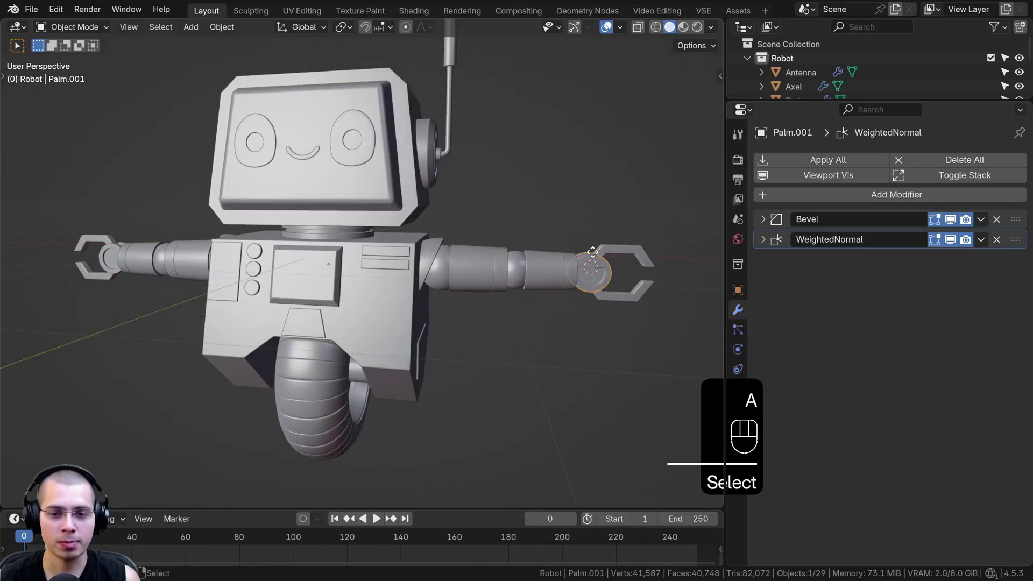
{"action": "right_click", "coordinate": [586, 185]}
{"action": "right_click", "coordinate": [554, 278]}
{"action": "key", "text": "g"}
{"action": "right_click", "coordinate": [533, 224]}
{"action": "right_click", "coordinate": [476, 269]}
{"action": "key", "text": "g"}
{"action": "right_click", "coordinate": [464, 230]}
Test-move the arm pieces on the side opposite the antenna, cancel each move and deselect everything
{"action": "middle_click_drag", "start_coordinate": [108, 304], "coordinate": [400, 308], "text": "shift"}
{"action": "right_click", "coordinate": [447, 267]}
{"action": "key", "text": "g"}
{"action": "right_click", "coordinate": [430, 232]}
{"action": "right_click", "coordinate": [378, 265]}
{"action": "key", "text": "g"}
{"action": "right_click", "coordinate": [373, 231]}
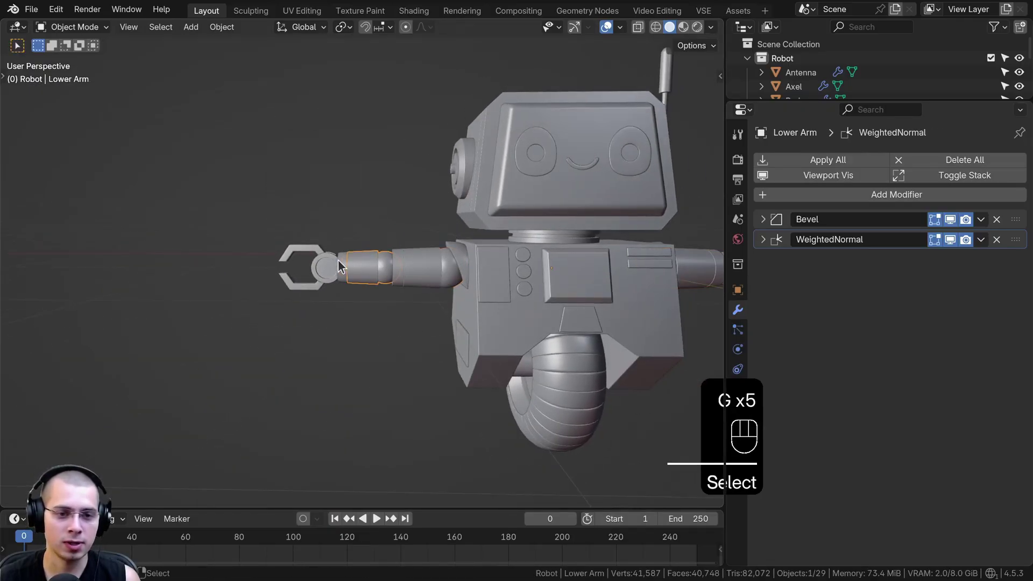
{"action": "left_click", "coordinate": [338, 263]}
{"action": "left_click", "coordinate": [326, 264]}
{"action": "middle_click_drag", "start_coordinate": [464, 240], "coordinate": [251, 299]}
{"action": "key", "text": "a"}
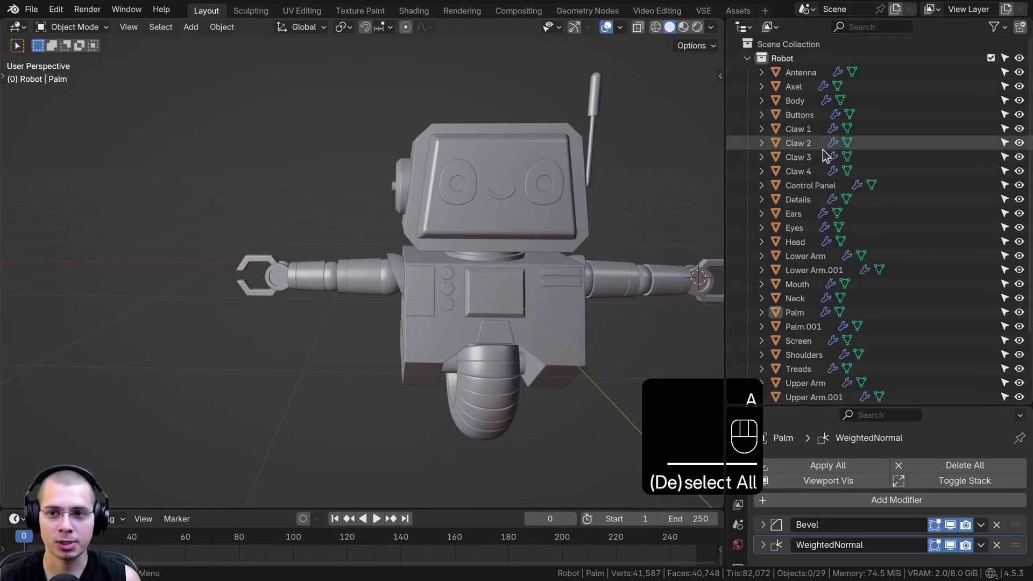
Rename the upper and lower claws opposite the antenna as Claw Left 1 and Claw Left 2, and hide both
{"action": "left_click", "coordinate": [250, 259]}
{"action": "key", "text": "F2"}
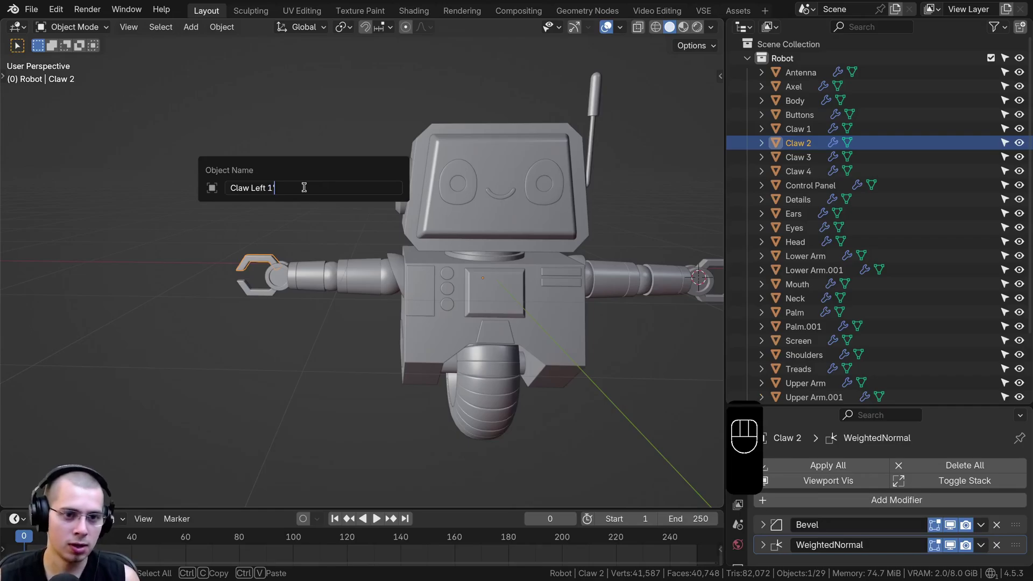
{"action": "key", "text": "Return"}
{"action": "left_click", "coordinate": [258, 296]}
{"action": "key", "text": "F2"}
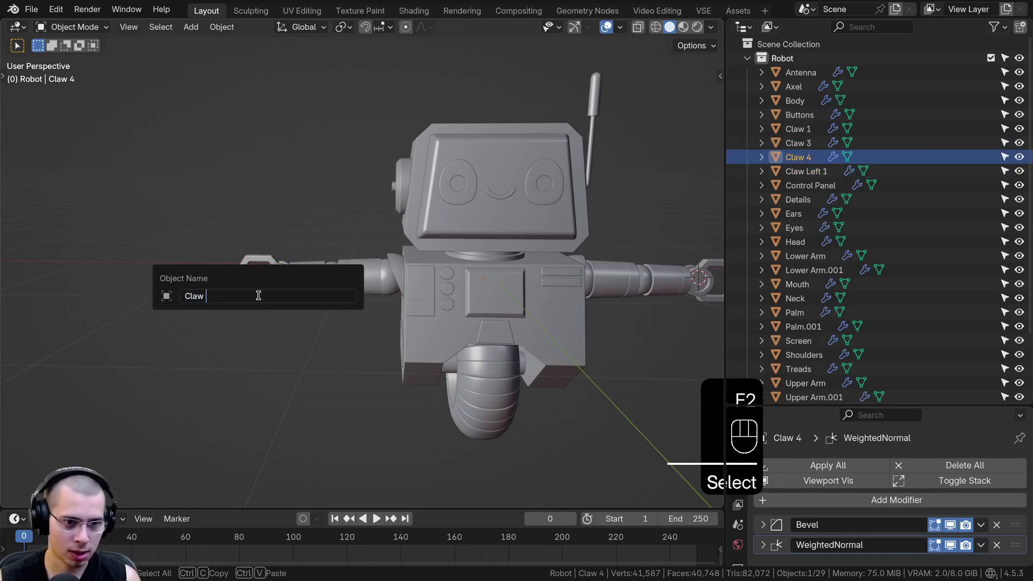
{"action": "type", "text": "Left 2"}
{"action": "key", "text": "Return"}
{"action": "key", "text": "h"}
{"action": "left_click", "coordinate": [266, 263]}
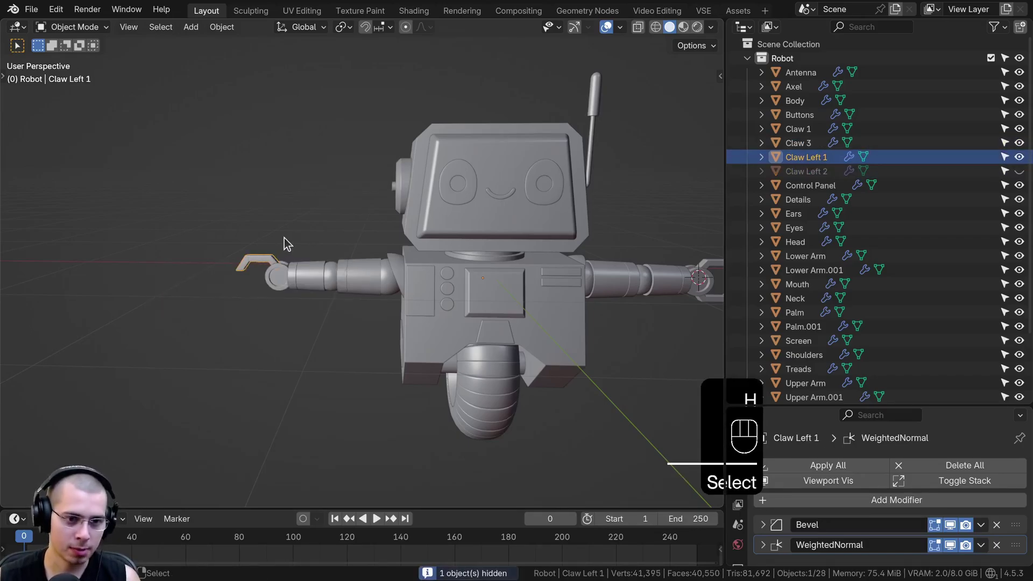
{"action": "key", "text": "h"}
Rename the palm opposite the antenna as Palm Left and hide it
{"action": "middle_click_drag", "start_coordinate": [278, 247], "coordinate": [280, 270]}
{"action": "scroll", "coordinate": [279, 270], "scroll_direction": "up", "scroll_amount": 3}
{"action": "left_click", "coordinate": [235, 268]}
{"action": "key", "text": "F2"}
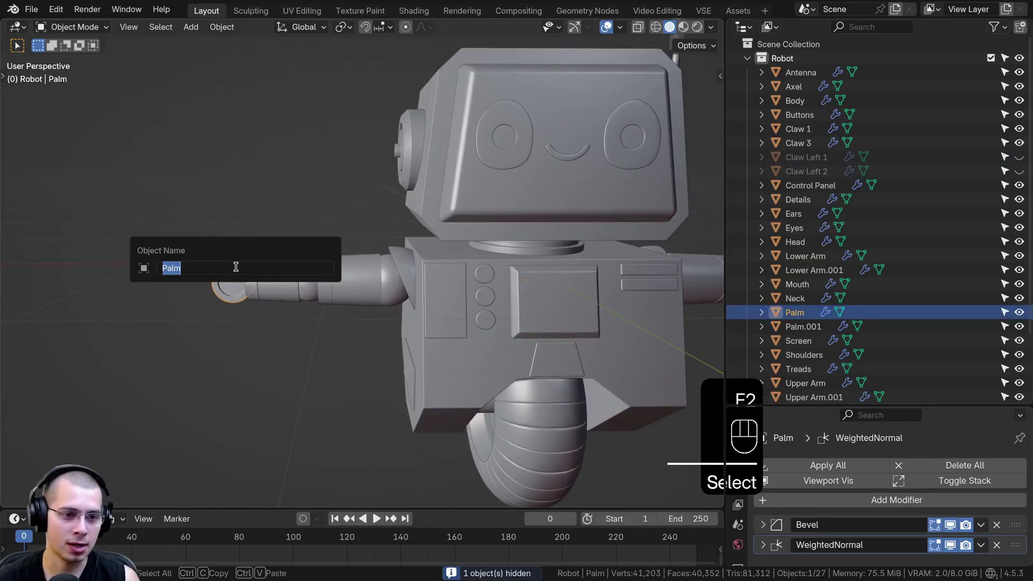
{"action": "type", "text": "Left"}
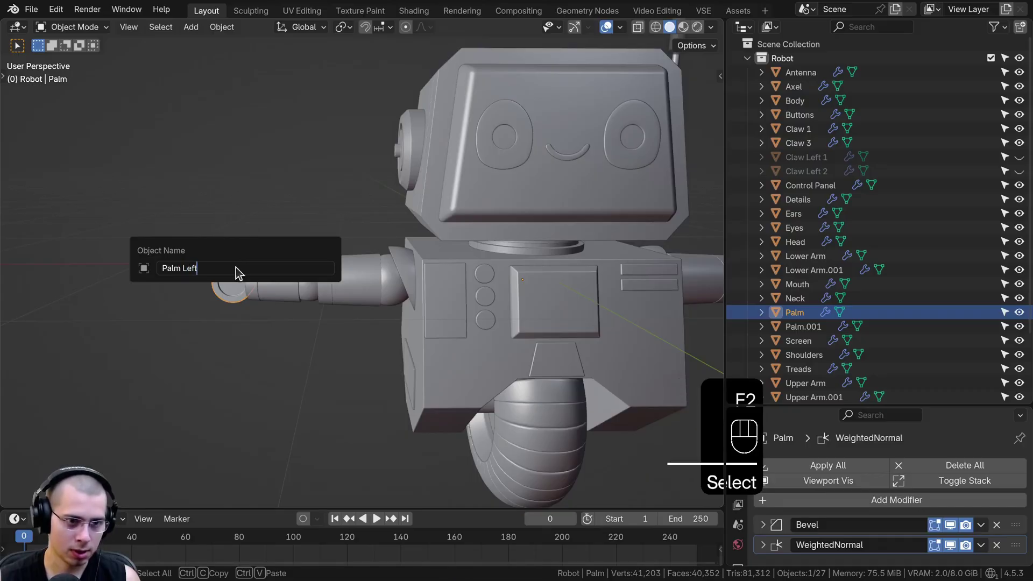
{"action": "key", "text": "Return"}
{"action": "key", "text": "h"}
Rename the wrist on the same arm as Wrist Left and hide it
{"action": "left_click", "coordinate": [253, 270]}
{"action": "key", "text": "F2"}
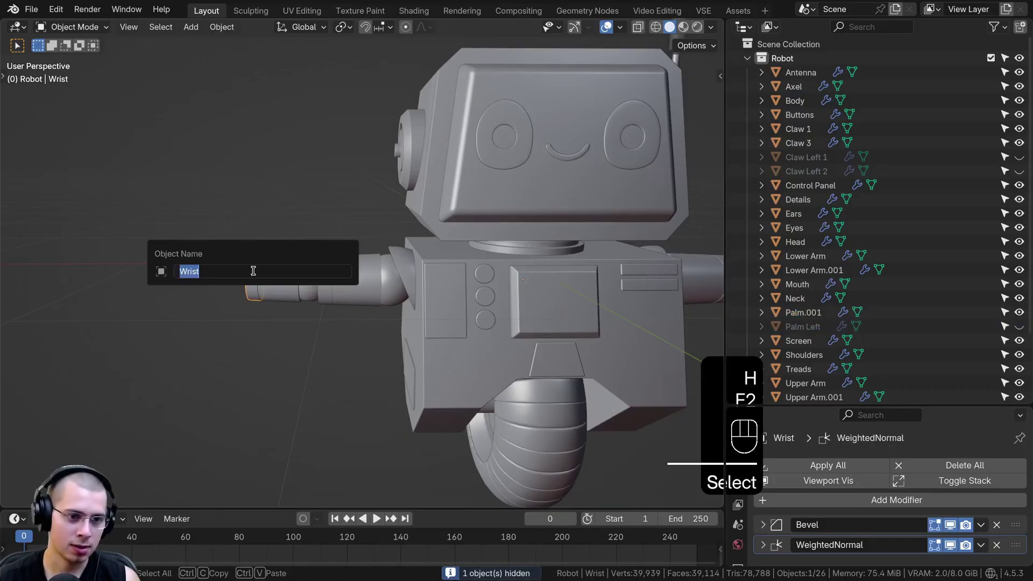
{"action": "key", "text": "End"}
{"action": "type", "text": "Left"}
{"action": "key", "text": "Return"}
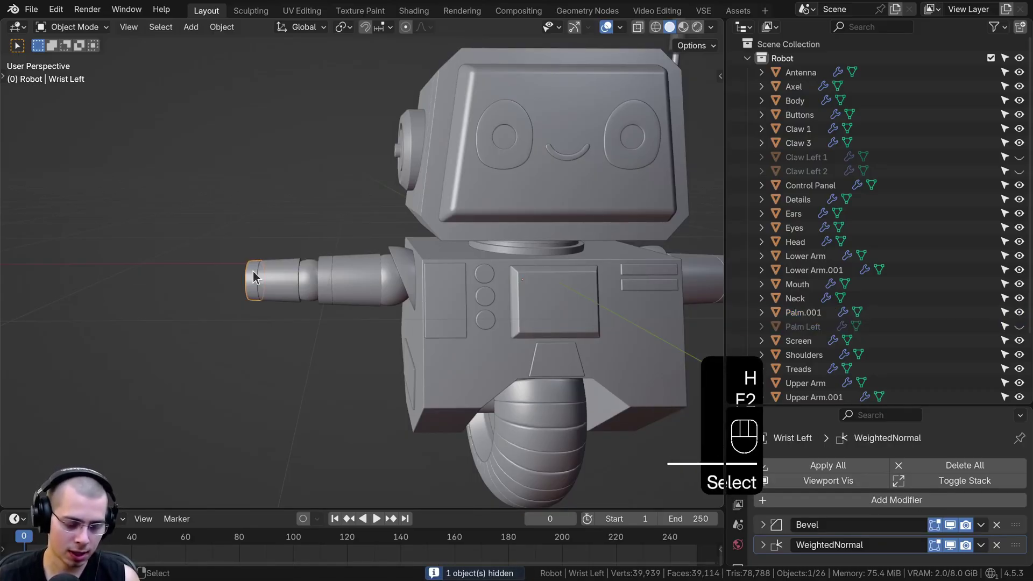
{"action": "key", "text": "h"}
Rename the lower and upper arm opposite the antenna as Lower Arm Left and Upper Arm Left, and hide both
{"action": "left_click", "coordinate": [280, 277]}
{"action": "key", "text": "F2"}
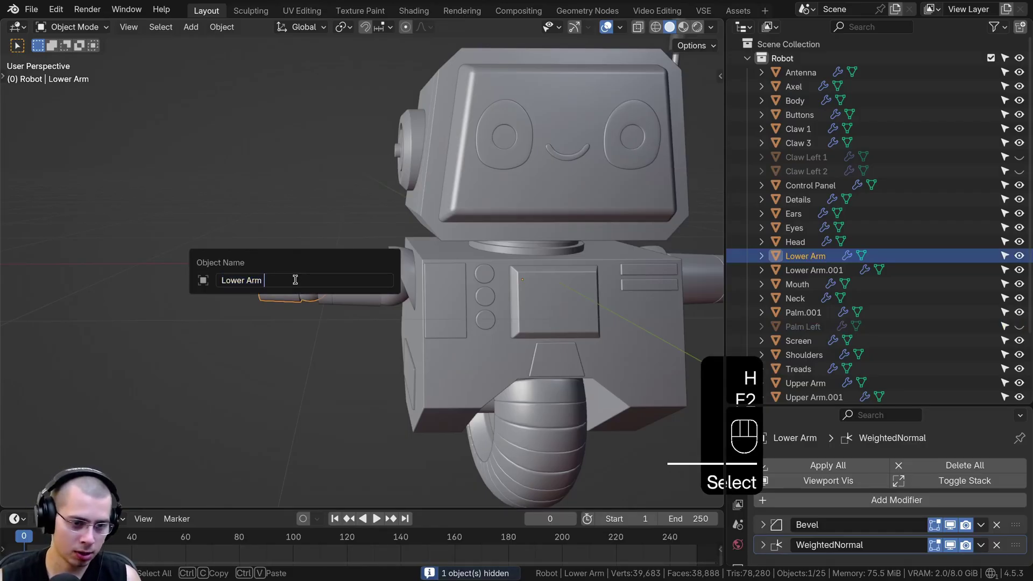
{"action": "type", "text": "Left"}
{"action": "key", "text": "Return"}
{"action": "left_click", "coordinate": [351, 278]}
{"action": "key", "text": "F2"}
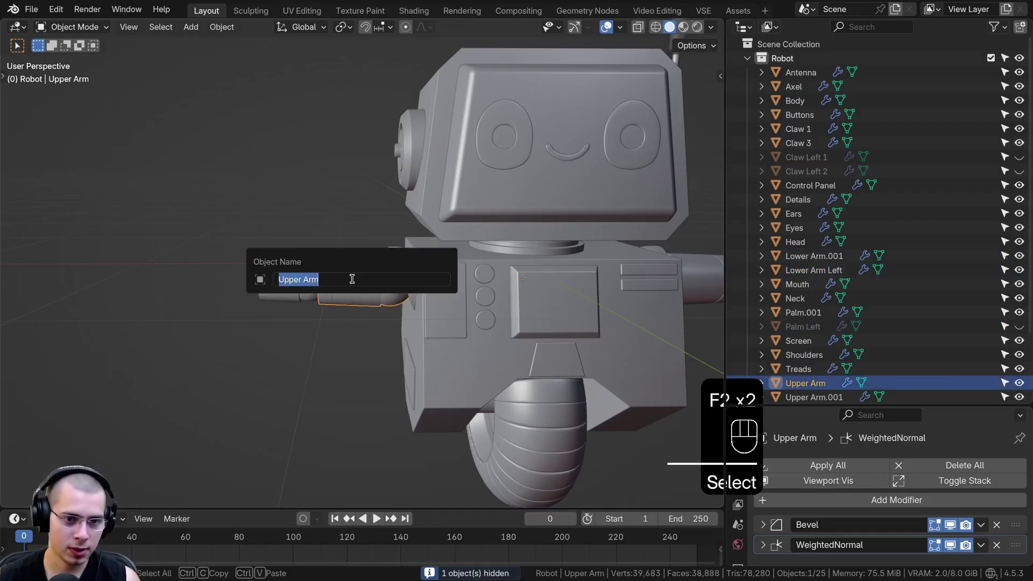
{"action": "type", "text": "Left"}
{"action": "key", "text": "Return"}
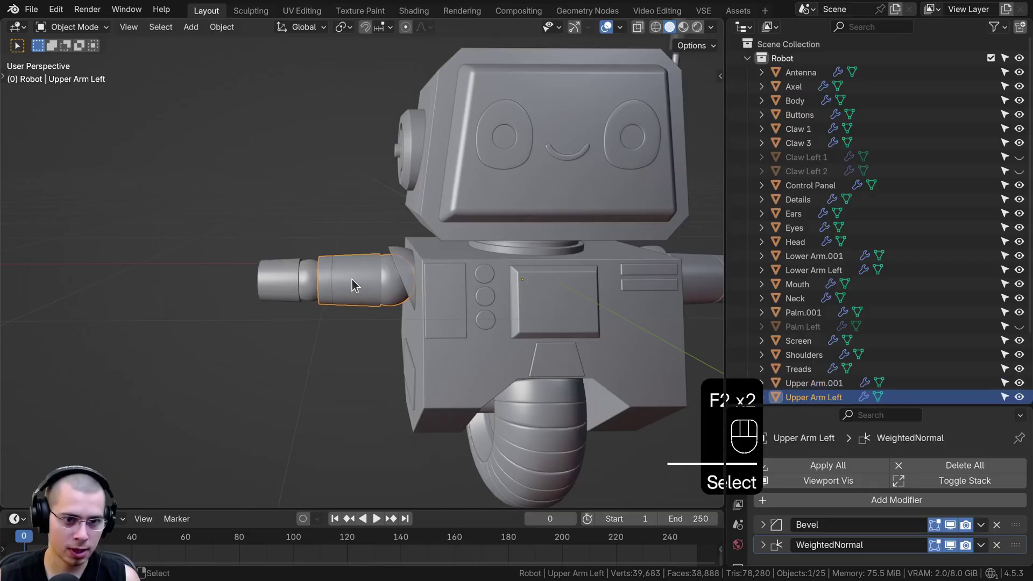
{"action": "key", "text": "h"}
{"action": "left_click", "coordinate": [312, 295]}
{"action": "key", "text": "h"}
Rename the upper arm on the antenna side as Upper Arm Right and hide it
{"action": "middle_click_drag", "start_coordinate": [445, 286], "coordinate": [293, 279], "text": "shift"}
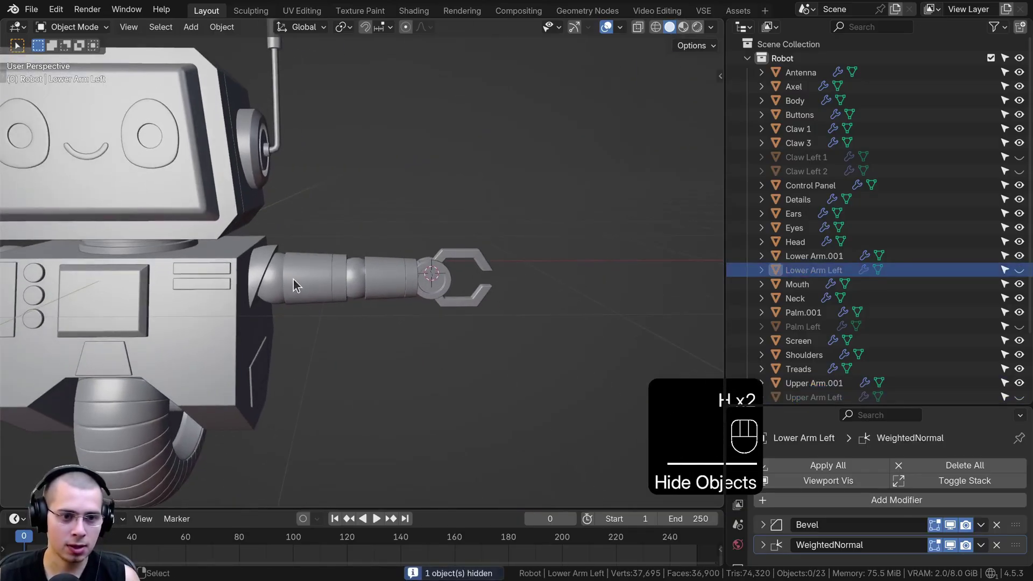
{"action": "left_click", "coordinate": [295, 279]}
{"action": "key", "text": "F2"}
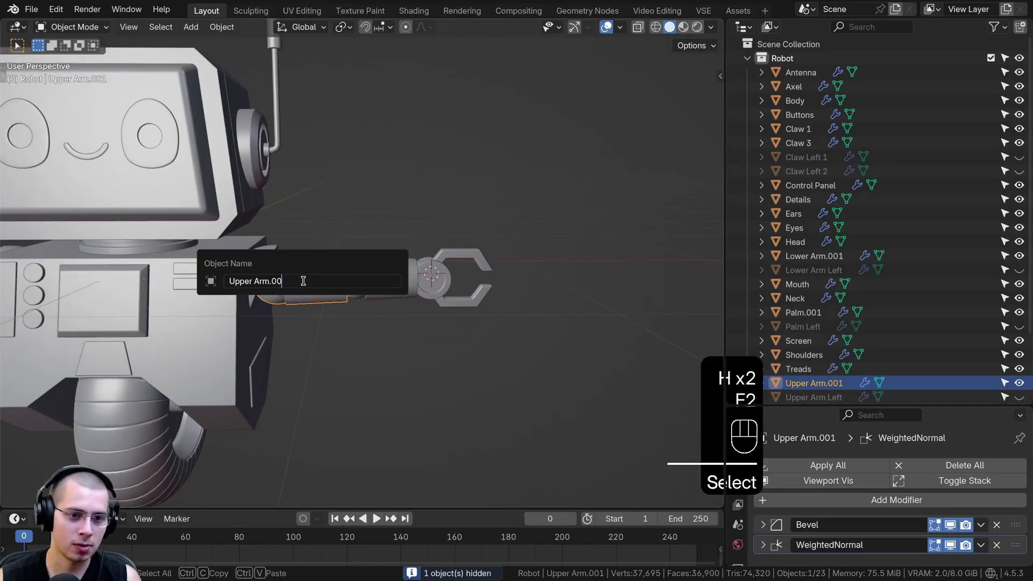
{"action": "key", "text": "BackSpace"}
{"action": "key", "text": "BackSpace"}
{"action": "key", "text": "BackSpace"}
{"action": "type", "text": "Right"}
{"action": "key", "text": "Return"}
{"action": "key", "text": "h"}
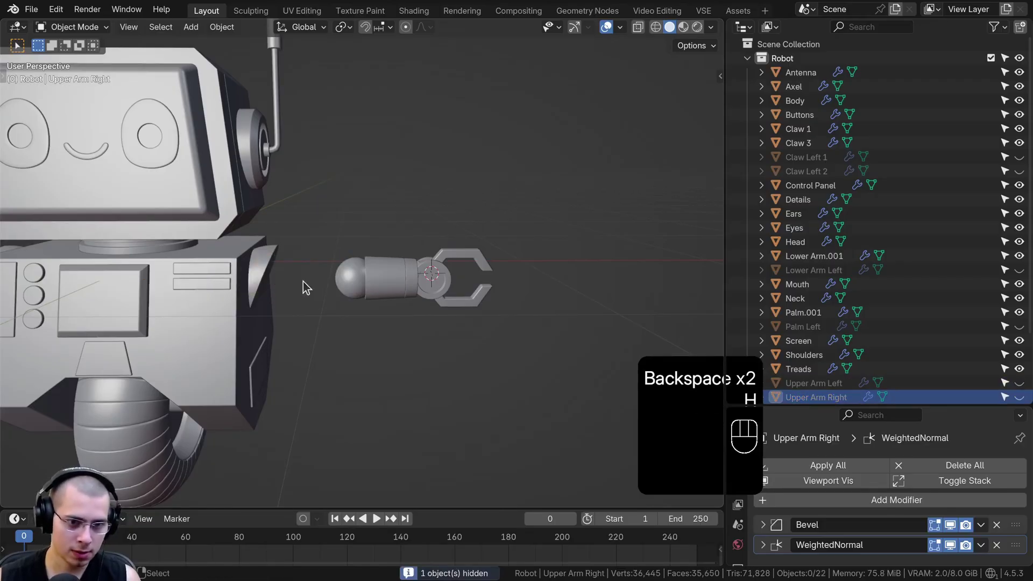
Rename the remaining lower arm and wrist as Lower Arm Right and Wrist Right, hiding each one
{"action": "left_click", "coordinate": [355, 278]}
{"action": "key", "text": "F2"}
{"action": "key", "text": "BackSpace"}
{"action": "key", "text": "BackSpace"}
{"action": "key", "text": "BackSpace"}
{"action": "key", "text": "BackSpace"}
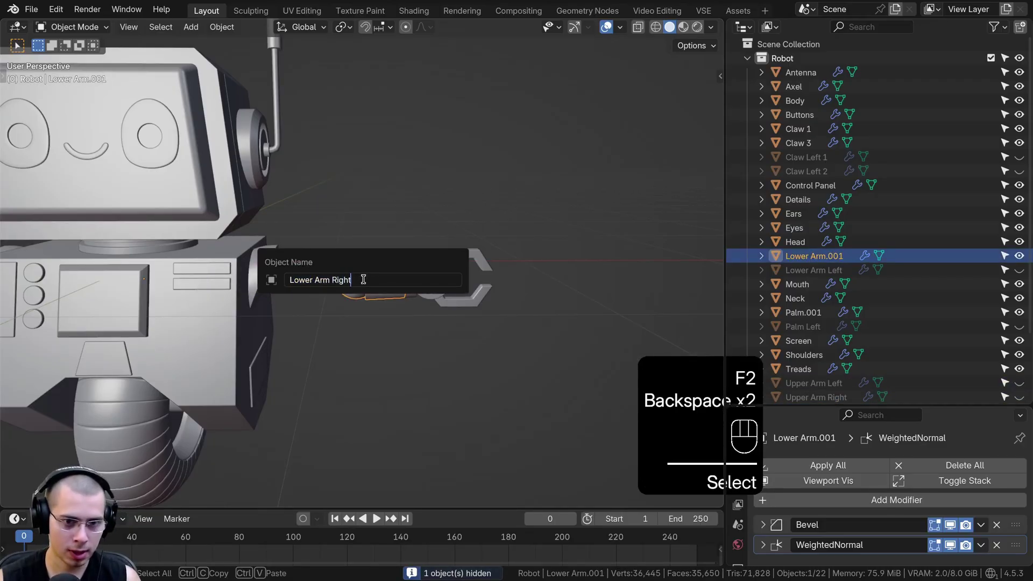
{"action": "key", "text": "Return"}
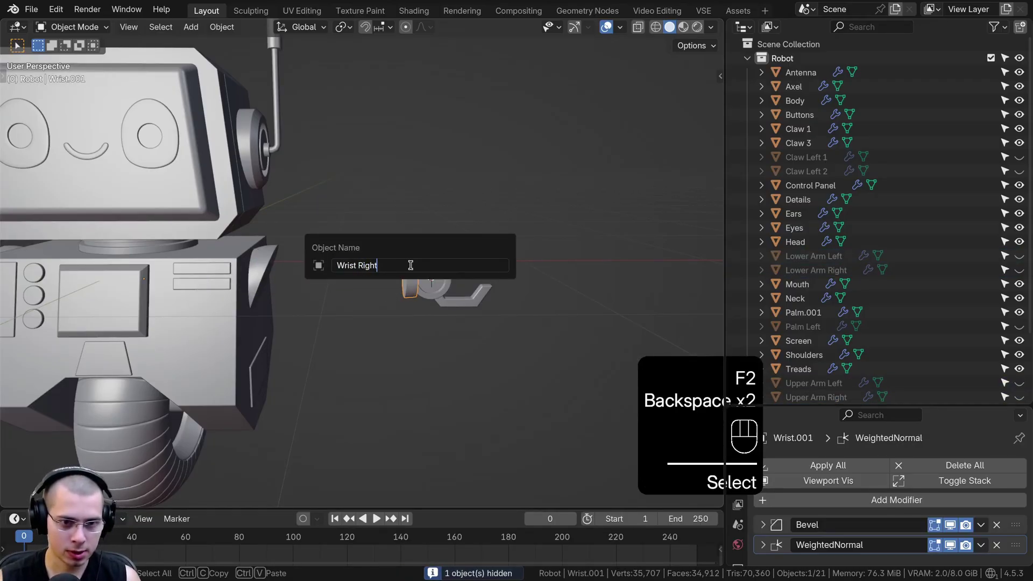
{"action": "key", "text": "Return"}
{"action": "key", "text": "h"}
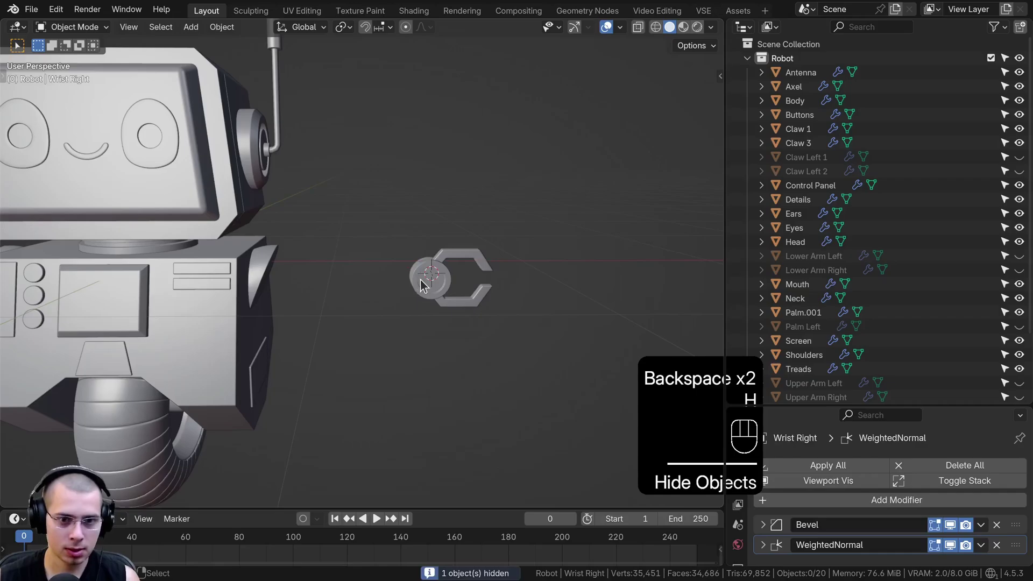
Rename the palm on the antenna side as Palm Right and hide it
{"action": "left_click", "coordinate": [422, 284]}
{"action": "key", "text": "F2"}
{"action": "key", "text": "BackSpace"}
{"action": "key", "text": "BackSpace"}
{"action": "key", "text": "BackSpace"}
{"action": "key", "text": "BackSpace"}
{"action": "type", "text": "Right"}
{"action": "key", "text": "Return"}
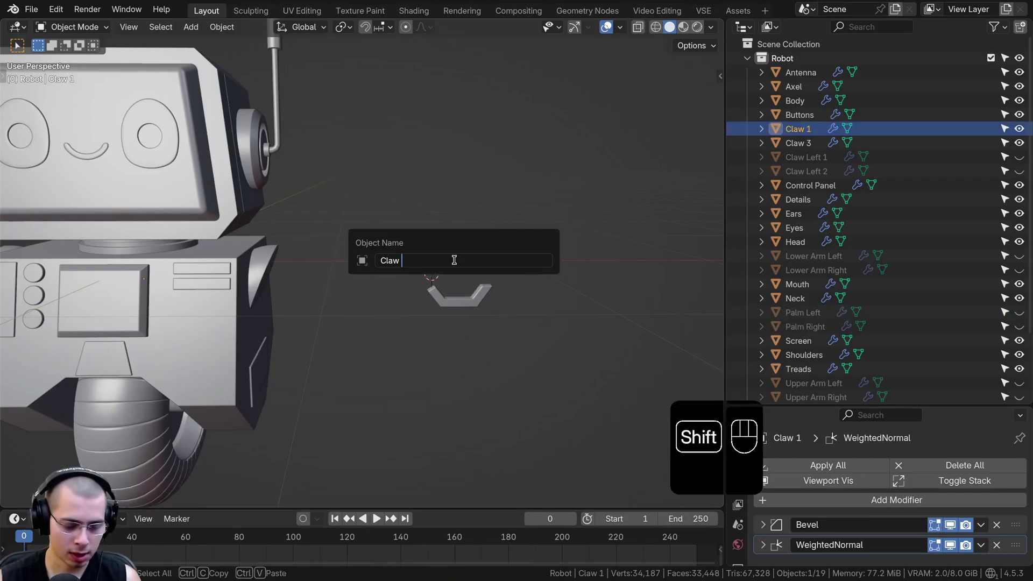
Rename the two remaining claw pieces on the antenna side as Claw Right 1 and Claw Right 2
{"action": "type", "text": "Right 1"}
{"action": "key", "text": "Return"}
{"action": "double_click", "coordinate": [847, 143]}
{"action": "key", "text": "BackSpace"}
{"action": "key", "text": "BackSpace"}
{"action": "key", "text": "BackSpace"}
{"action": "key", "text": "BackSpace"}
{"action": "key", "text": "BackSpace"}
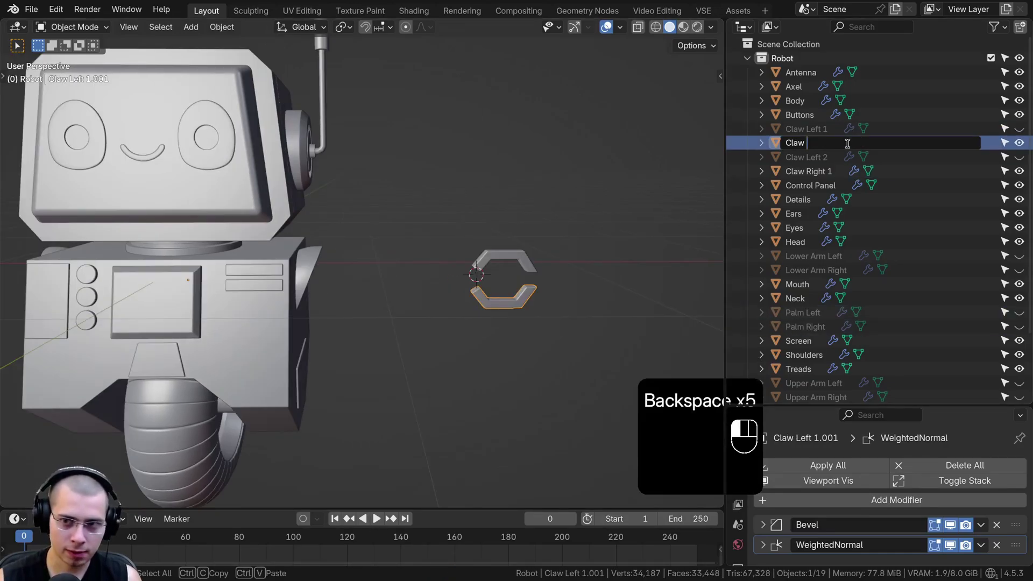
{"action": "type", "text": "Right 2"}
{"action": "key", "text": "Return"}
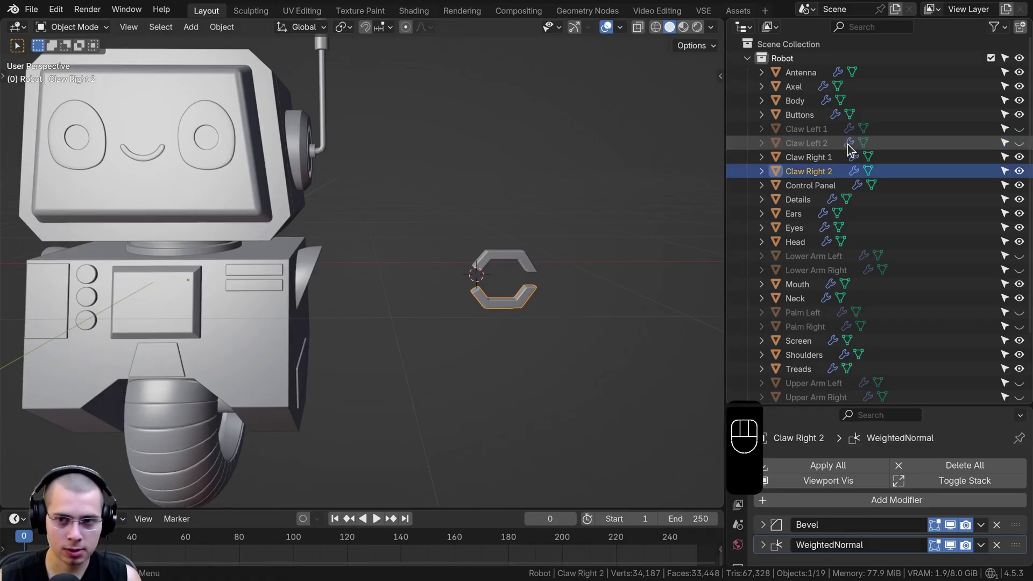
Reveal all the hidden arm objects and deselect everything
{"action": "key", "text": "alt+h"}
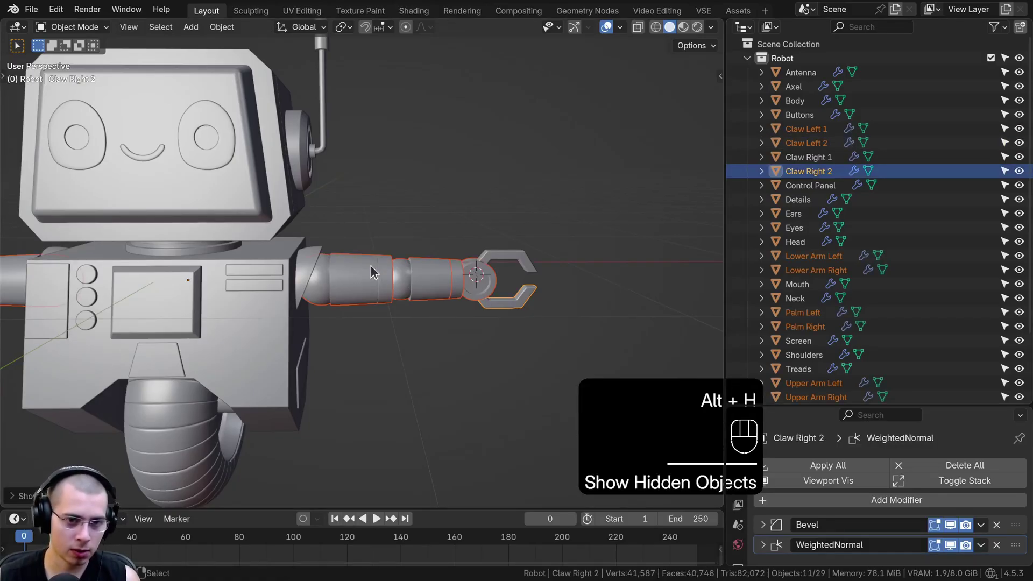
{"action": "key", "text": "a"}
{"action": "middle_click_drag", "start_coordinate": [370, 266], "coordinate": [437, 311]}
{"action": "scroll", "coordinate": [437, 311], "scroll_direction": "down", "scroll_amount": 5}
{"action": "scroll", "coordinate": [437, 311], "scroll_direction": "up", "scroll_amount": 4}
{"action": "scroll", "coordinate": [892, 159], "scroll_direction": "down", "scroll_amount": 3}
{"action": "scroll", "coordinate": [817, 177], "scroll_direction": "up", "scroll_amount": 5}
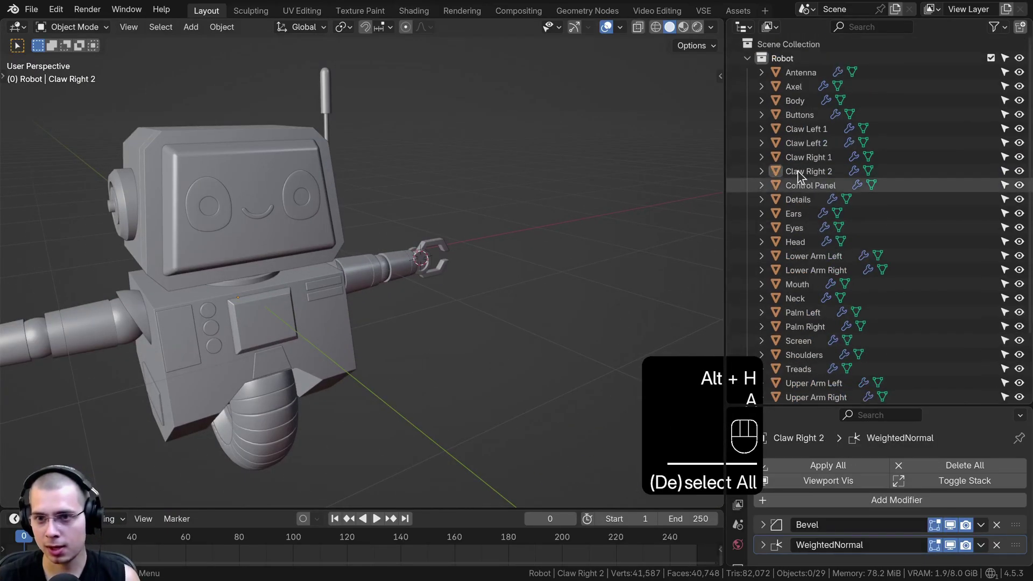
Collapse the Robot collection and shrink the Outliner to give the modifier properties more height, and save the file
{"action": "left_click", "coordinate": [747, 59]}
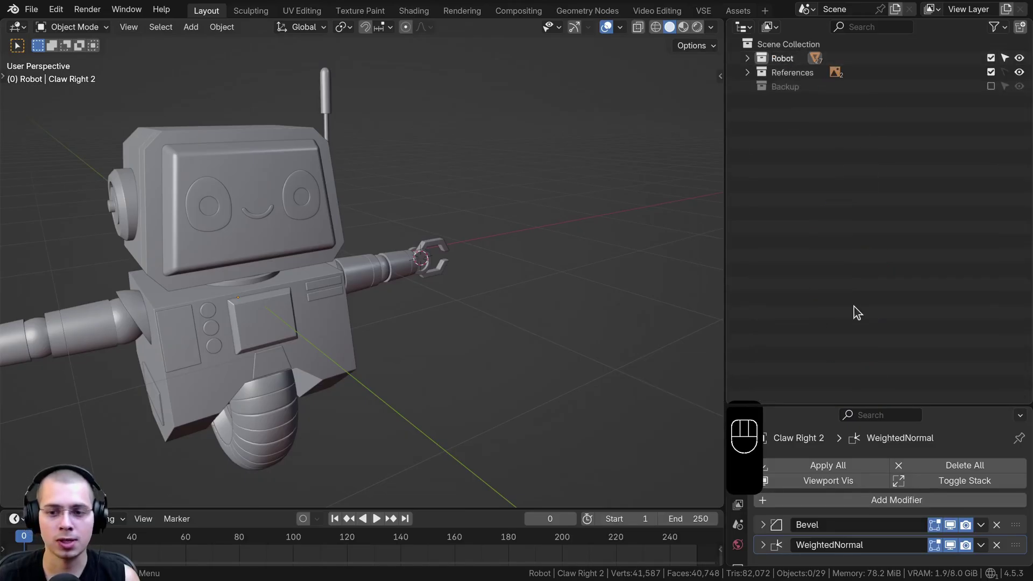
{"action": "left_click_drag", "start_coordinate": [825, 402], "coordinate": [831, 105]}
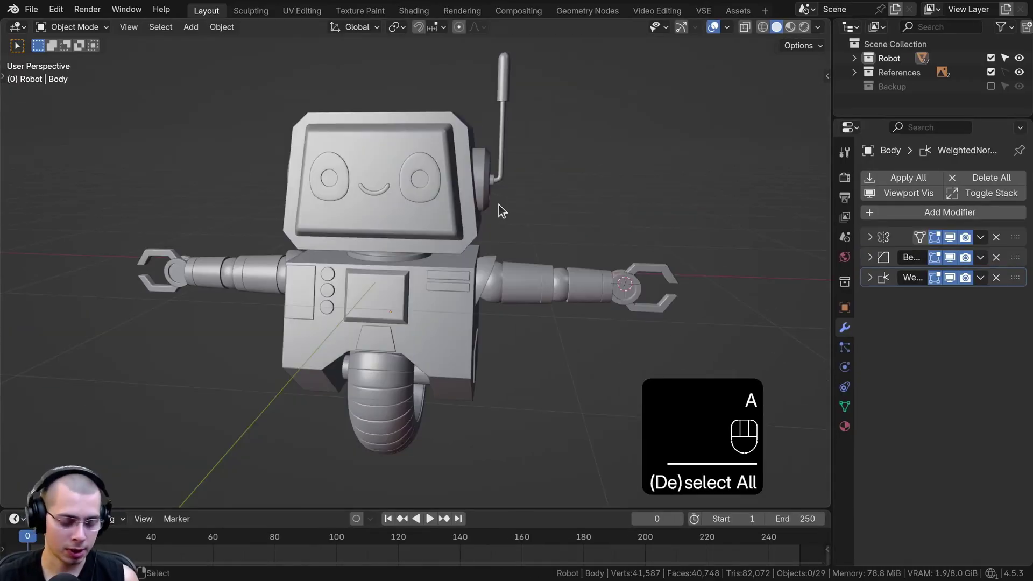
{"action": "key", "text": "ctrl+s"}
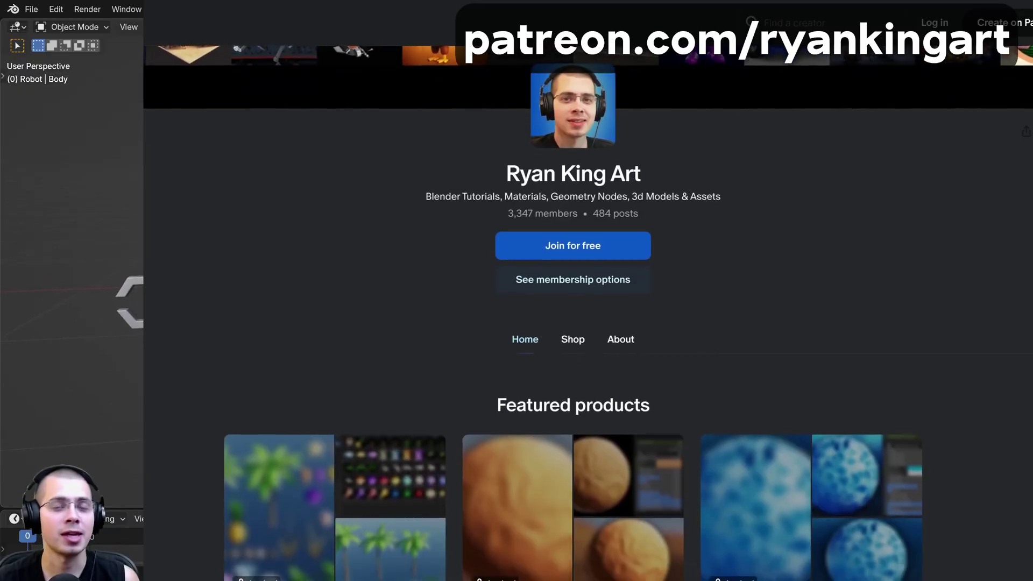
{"action": "middle_click_drag", "start_coordinate": [579, 317], "coordinate": [498, 330]}
{"action": "middle_click_drag", "start_coordinate": [171, 164], "coordinate": [382, 378]}
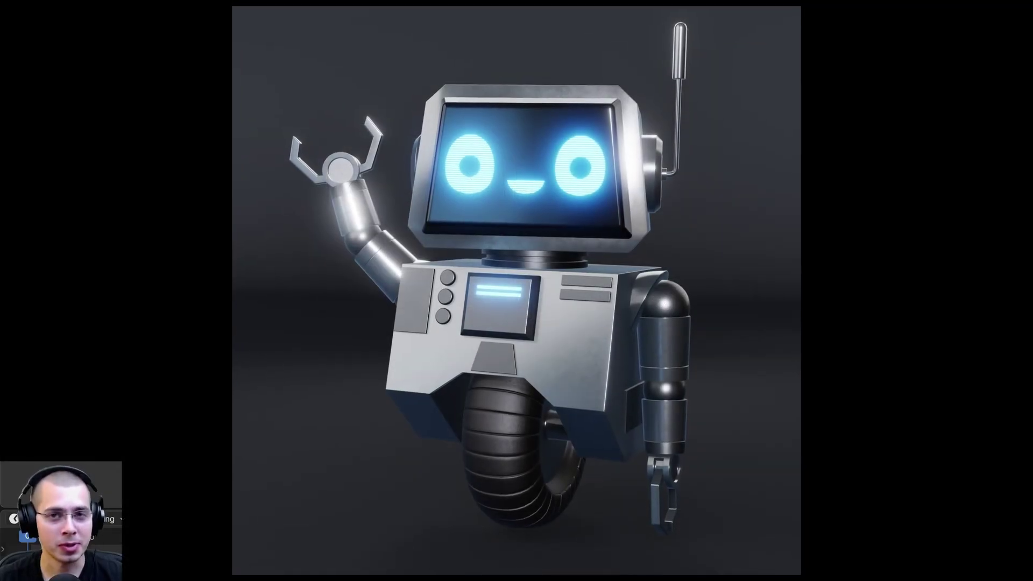